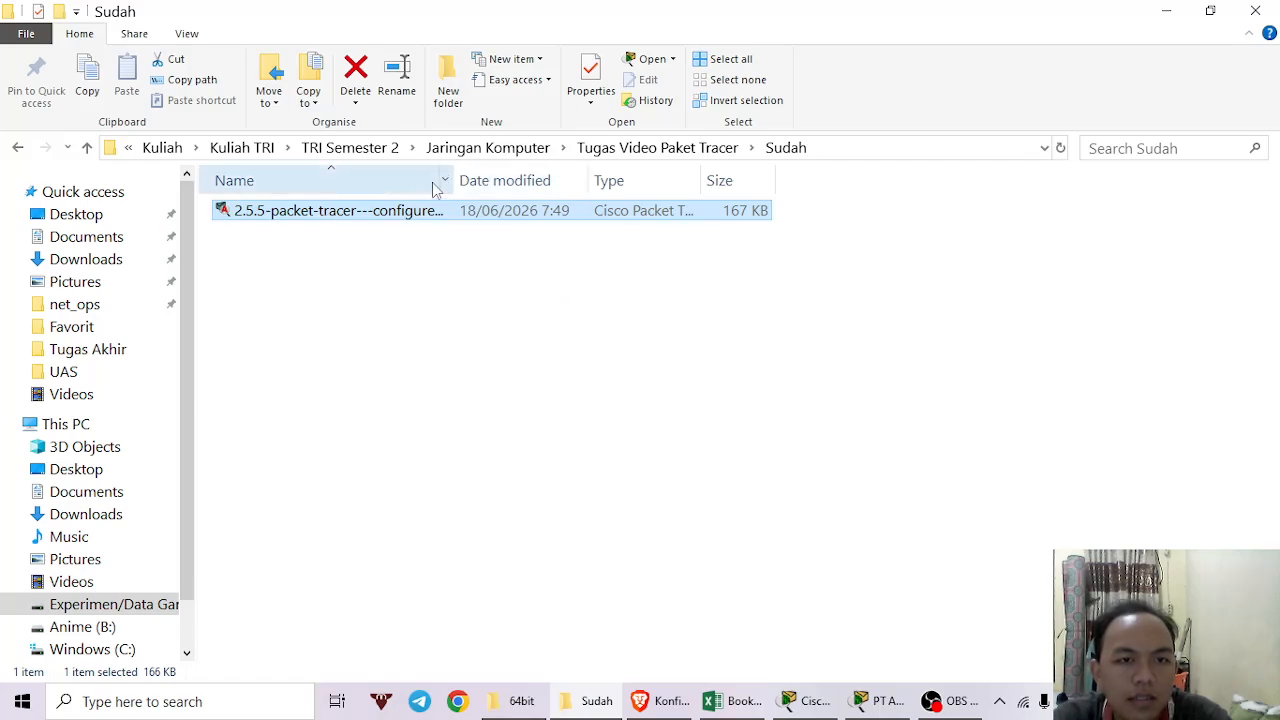
Widen the Name column and minimize File Explorer to bring up the S1–S2 Packet Tracer activity.
{"action": "left_click_drag", "start_coordinate": [451, 178], "coordinate": [672, 190]}
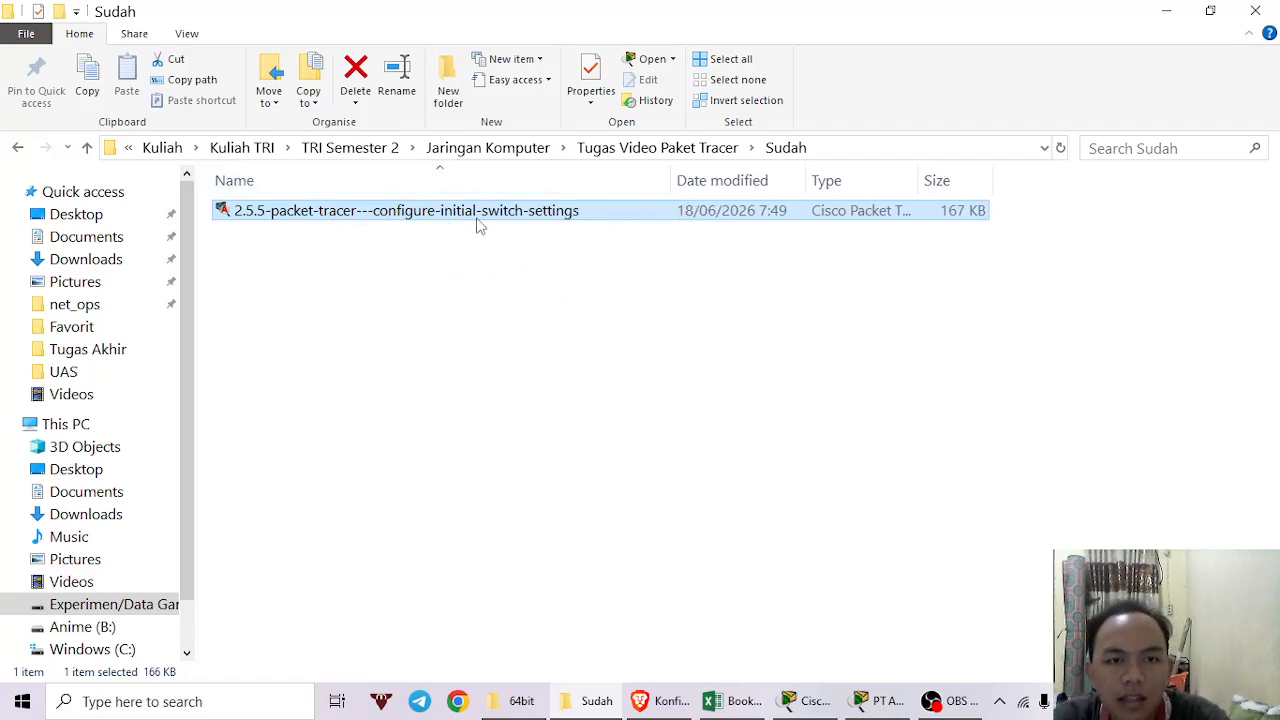
{"action": "left_click", "coordinate": [1172, 10]}
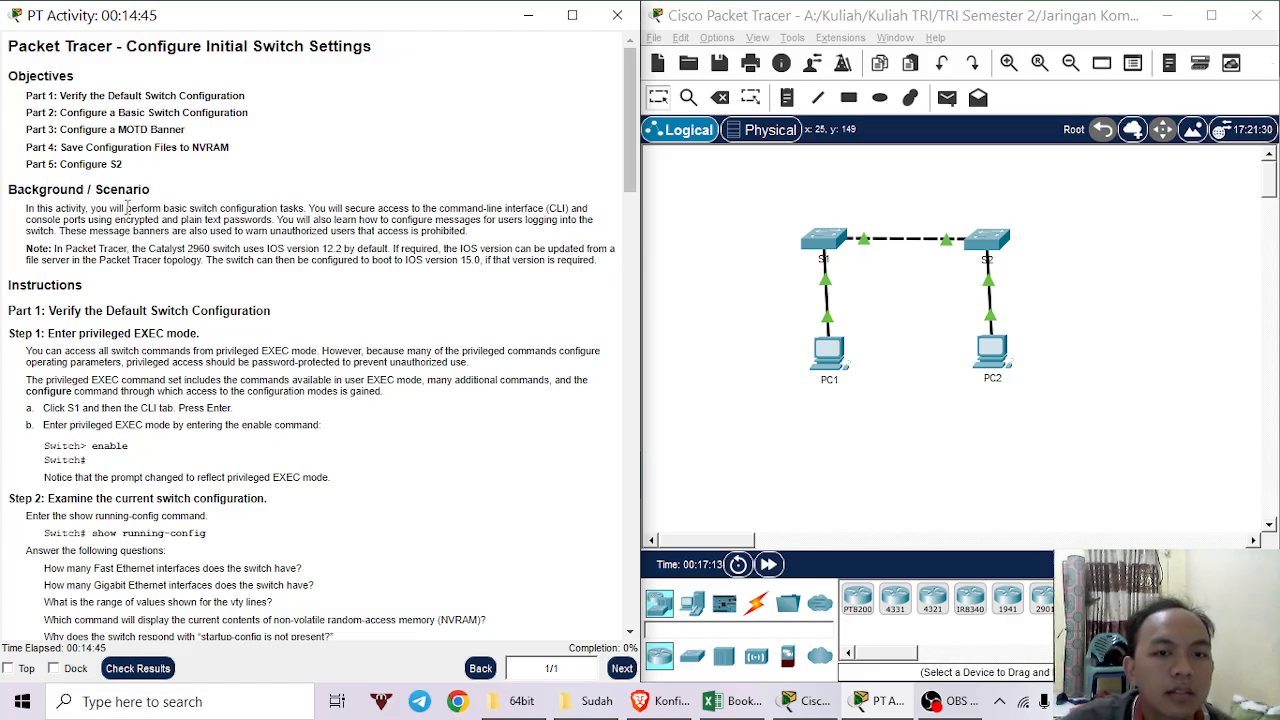
{"action": "scroll", "coordinate": [127, 208], "scroll_direction": "down", "scroll_amount": 1}
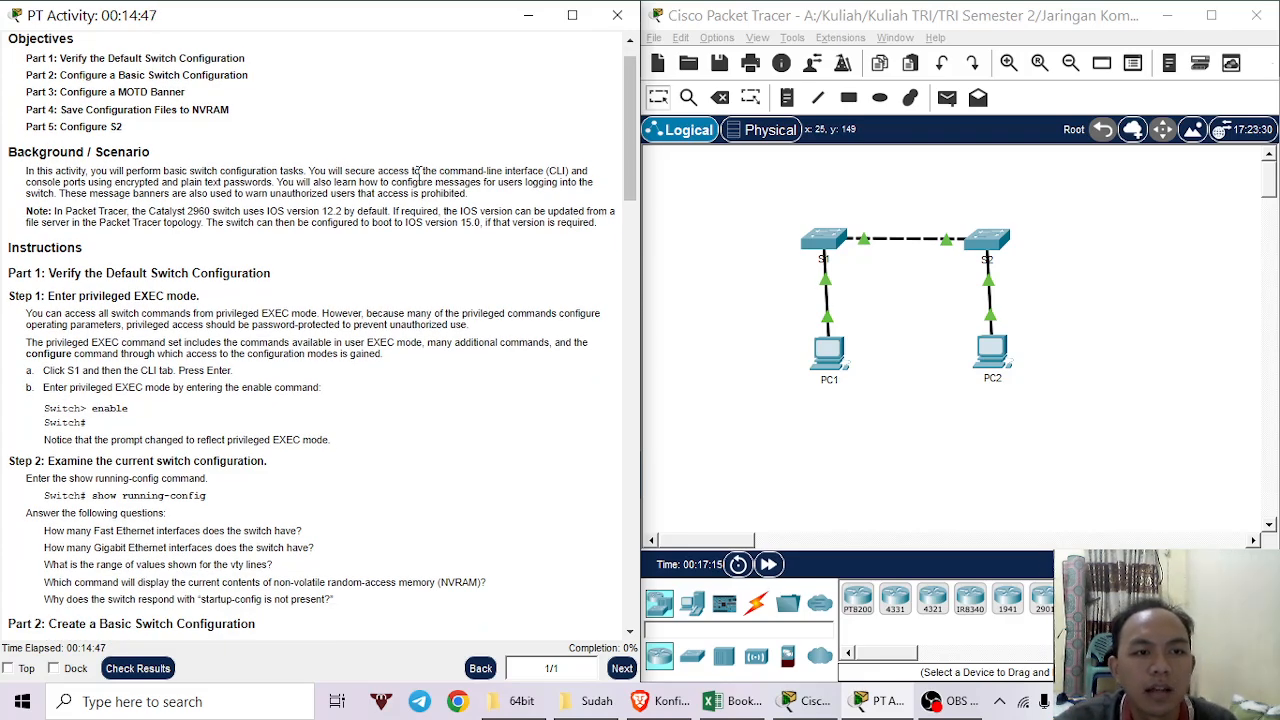
{"action": "scroll", "coordinate": [259, 207], "scroll_direction": "down", "scroll_amount": 1}
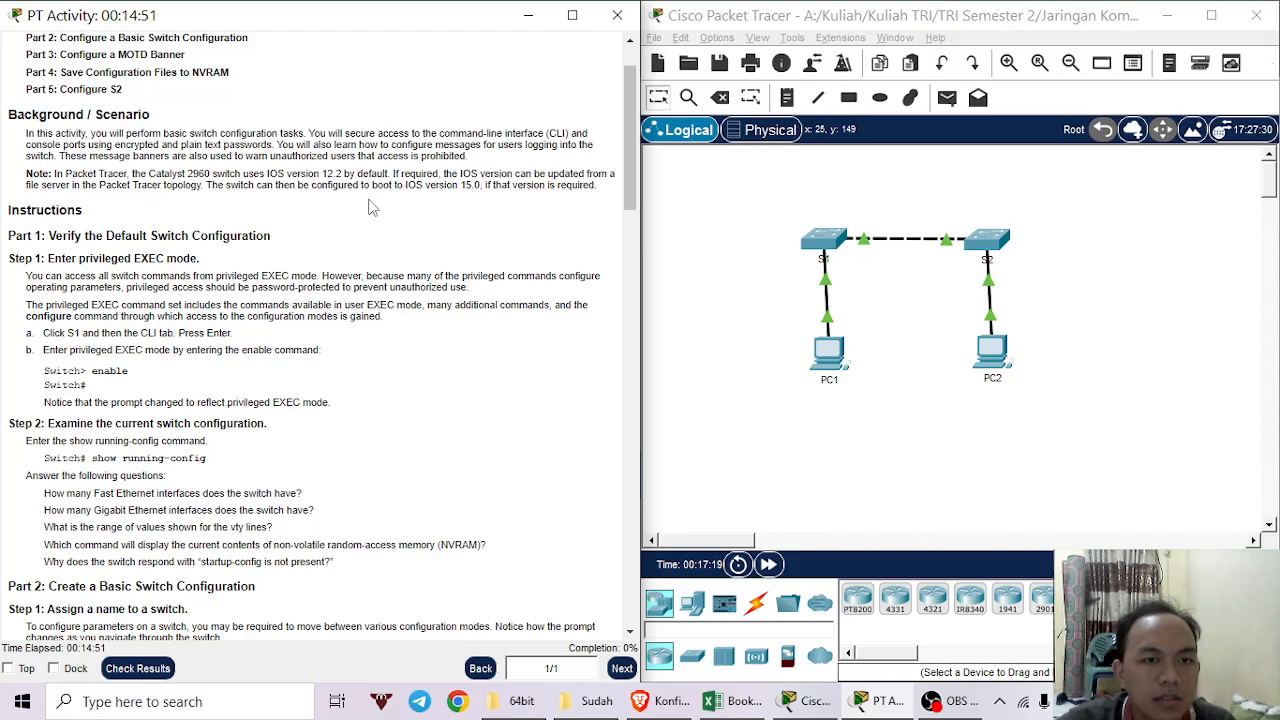
{"action": "scroll", "coordinate": [65, 200], "scroll_direction": "down", "scroll_amount": 2}
{"action": "scroll", "coordinate": [62, 197], "scroll_direction": "down", "scroll_amount": 1}
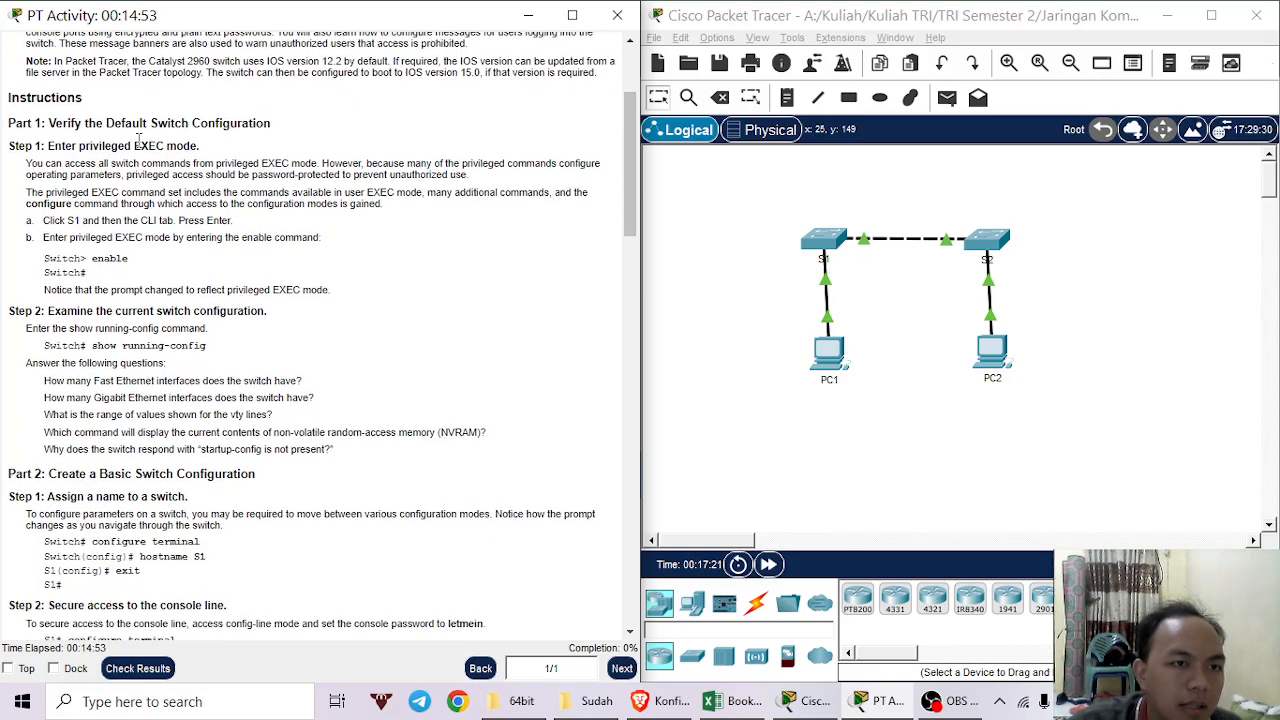
{"action": "scroll", "coordinate": [15, 170], "scroll_direction": "down", "scroll_amount": 1}
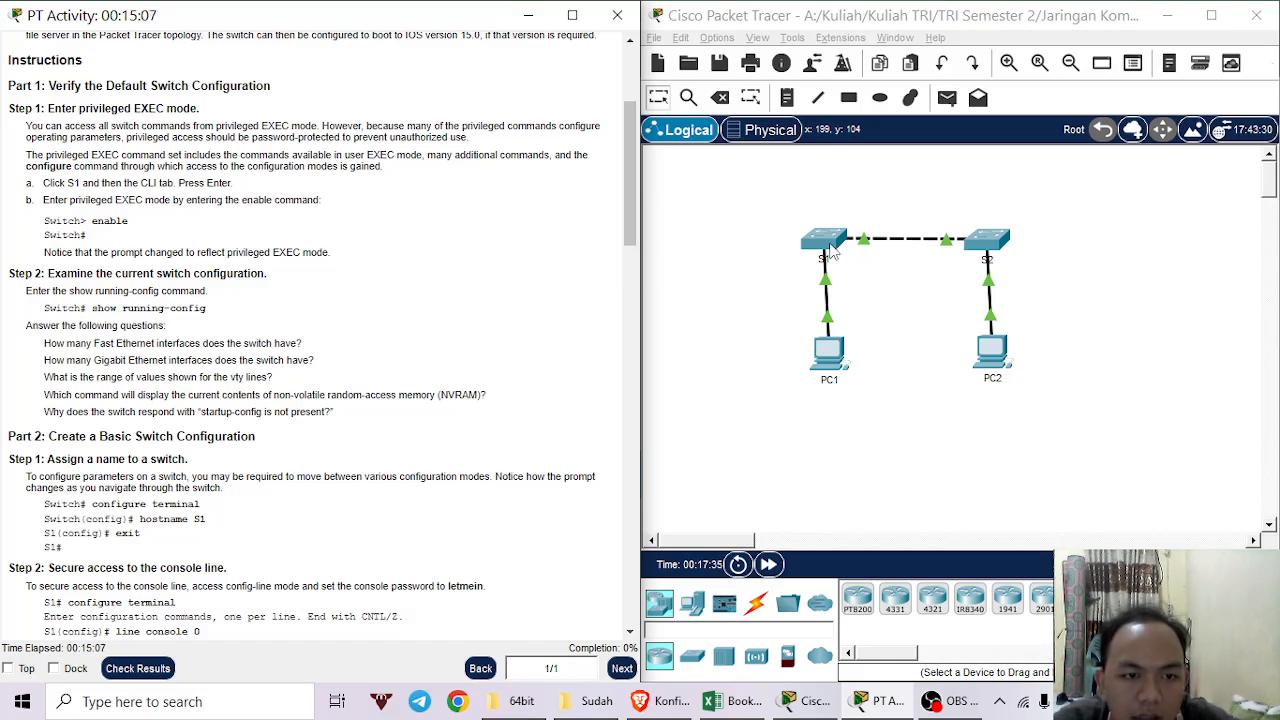
Open switch S1's command line beside the instructions and enter privileged EXEC mode with enable.
{"action": "left_click", "coordinate": [830, 252]}
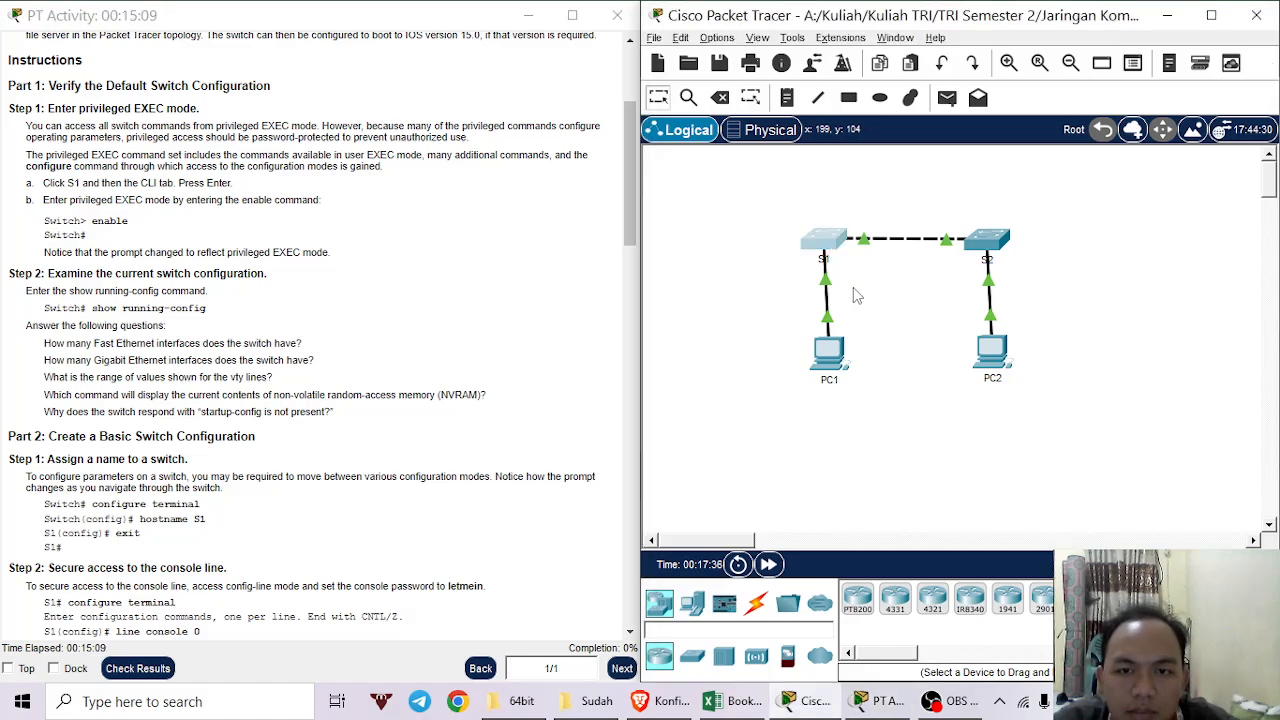
{"action": "left_click_drag", "start_coordinate": [674, 25], "coordinate": [1275, 134]}
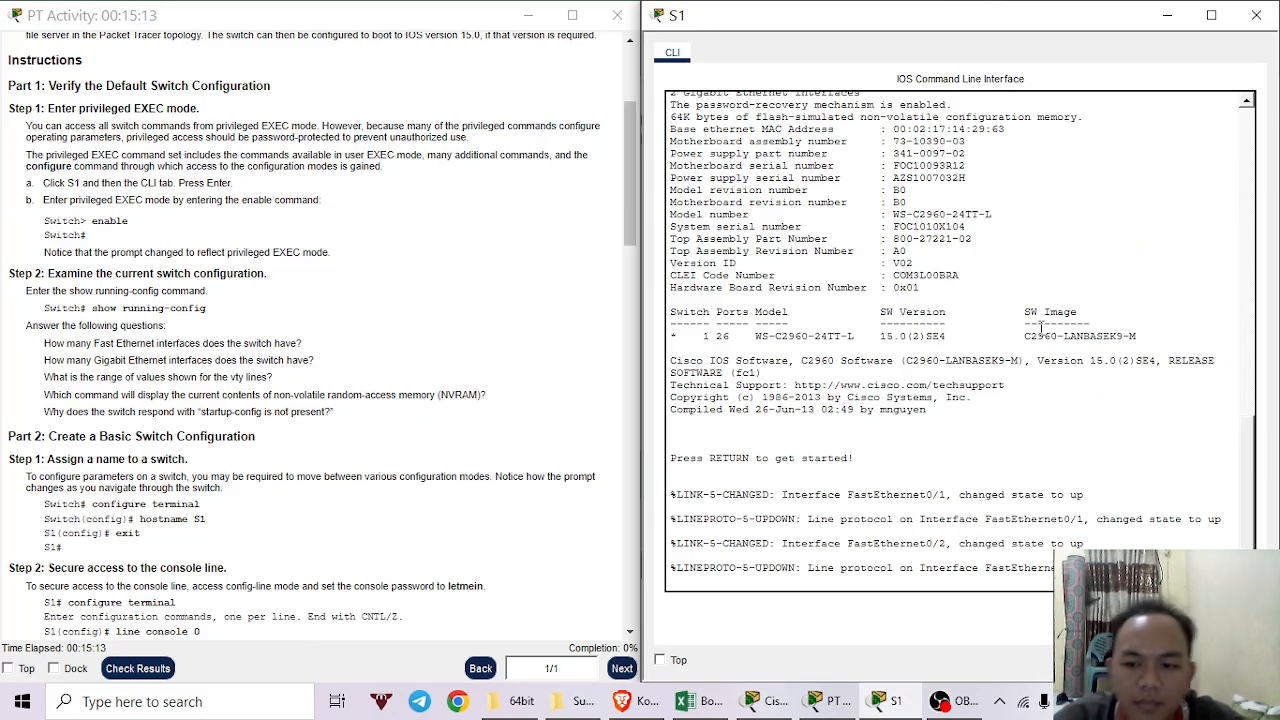
{"action": "key", "text": "Return"}
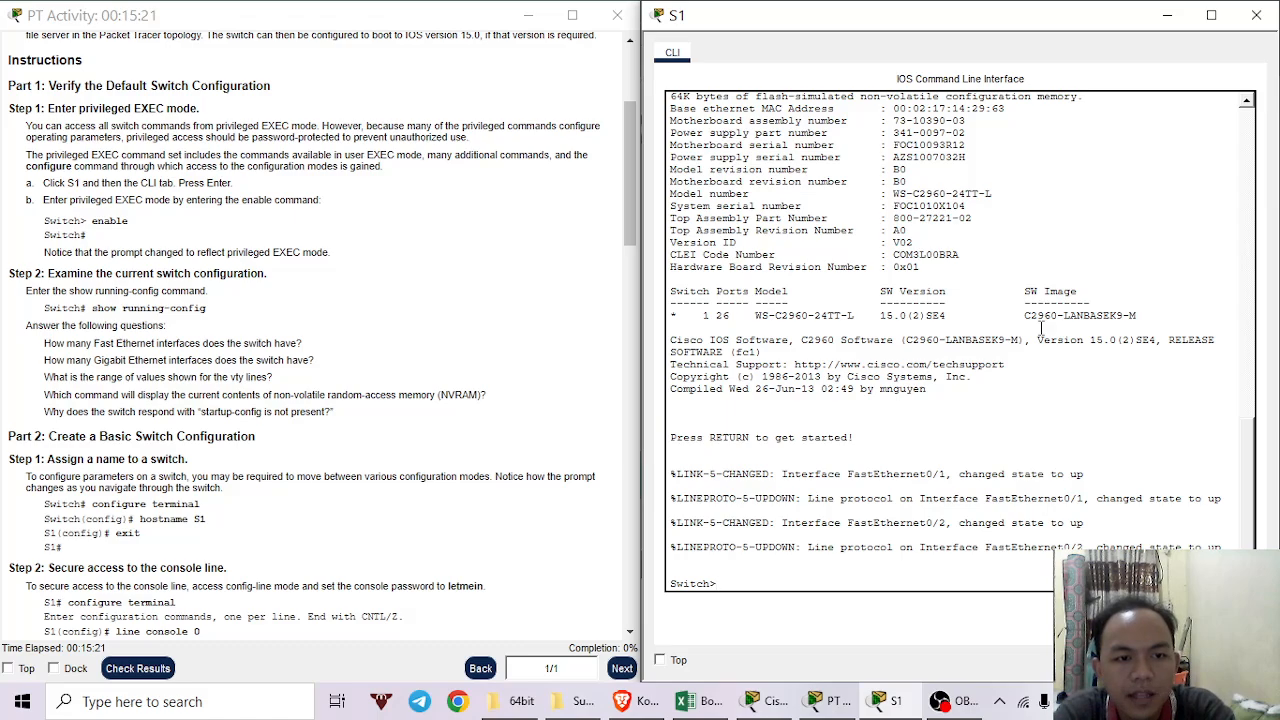
{"action": "type", "text": "b"}
{"action": "key", "text": "Tab"}
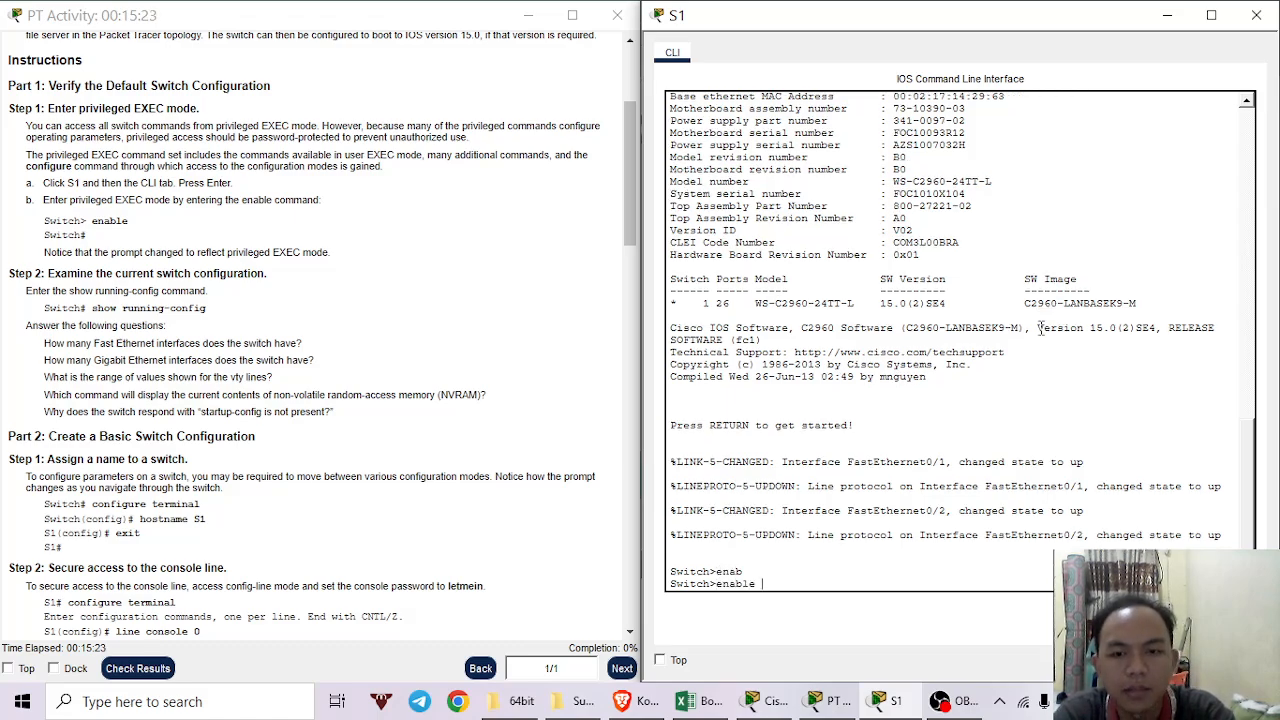
{"action": "key", "text": "Return"}
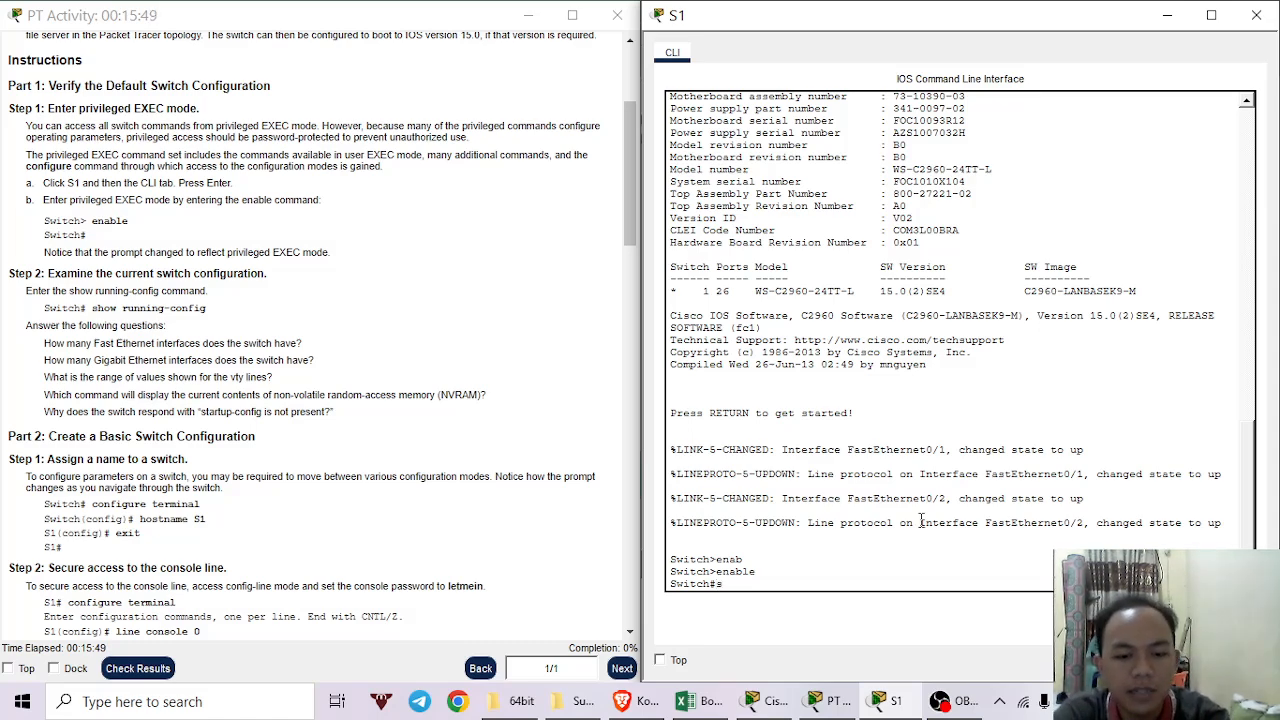
Run show running-config on S1 and review the configuration header lines.
{"action": "type", "text": "show"}
{"action": "key", "text": "Tab"}
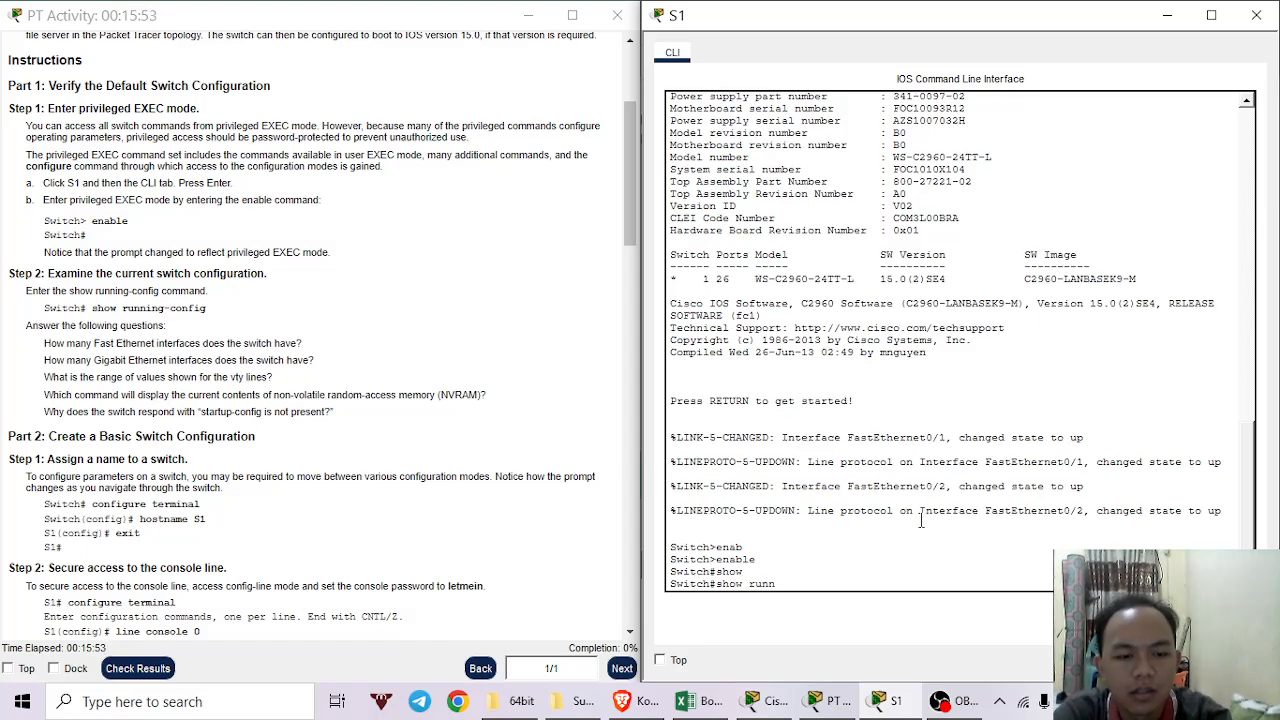
{"action": "type", "text": "runn"}
{"action": "key", "text": "Tab"}
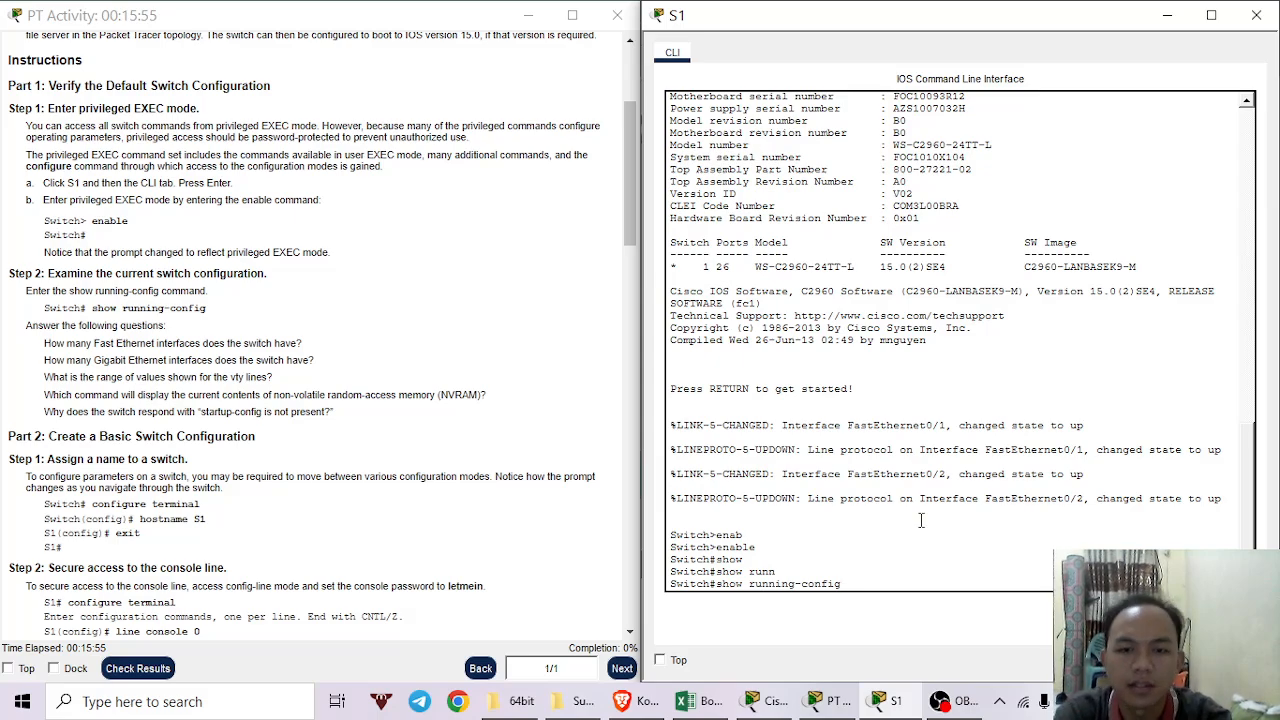
{"action": "key", "text": "Return"}
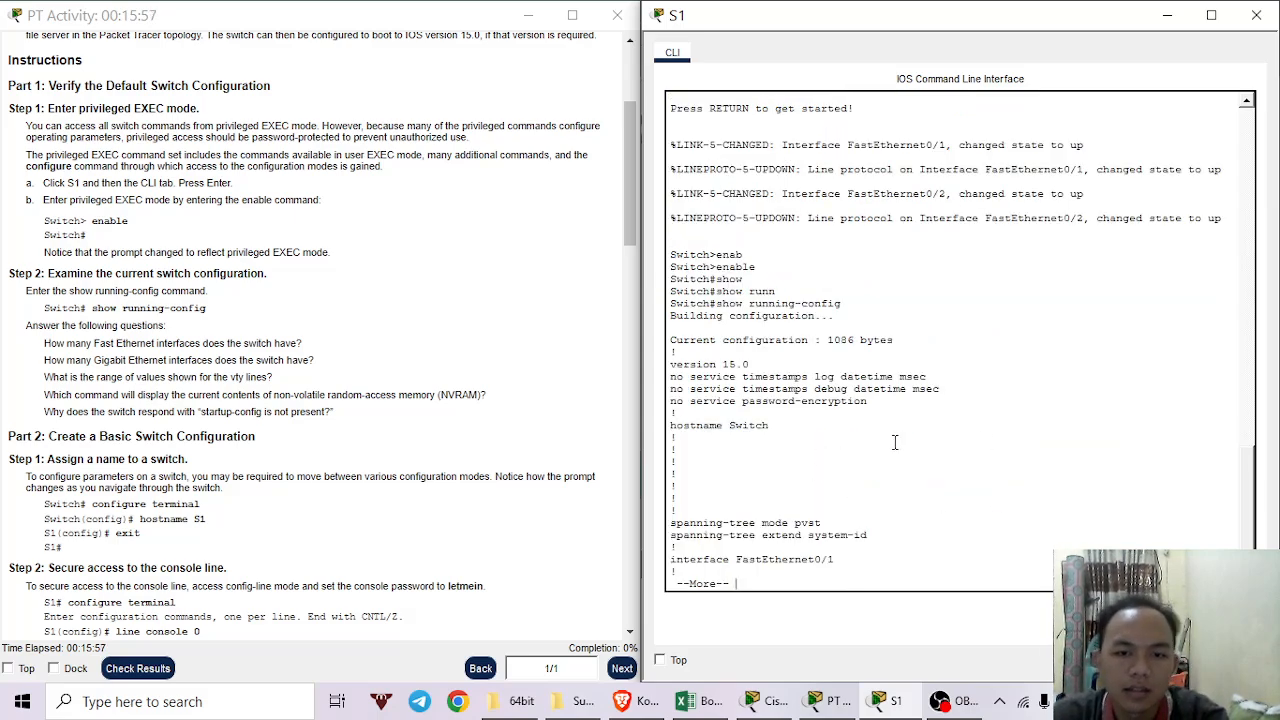
{"action": "left_click_drag", "start_coordinate": [677, 331], "coordinate": [906, 545]}
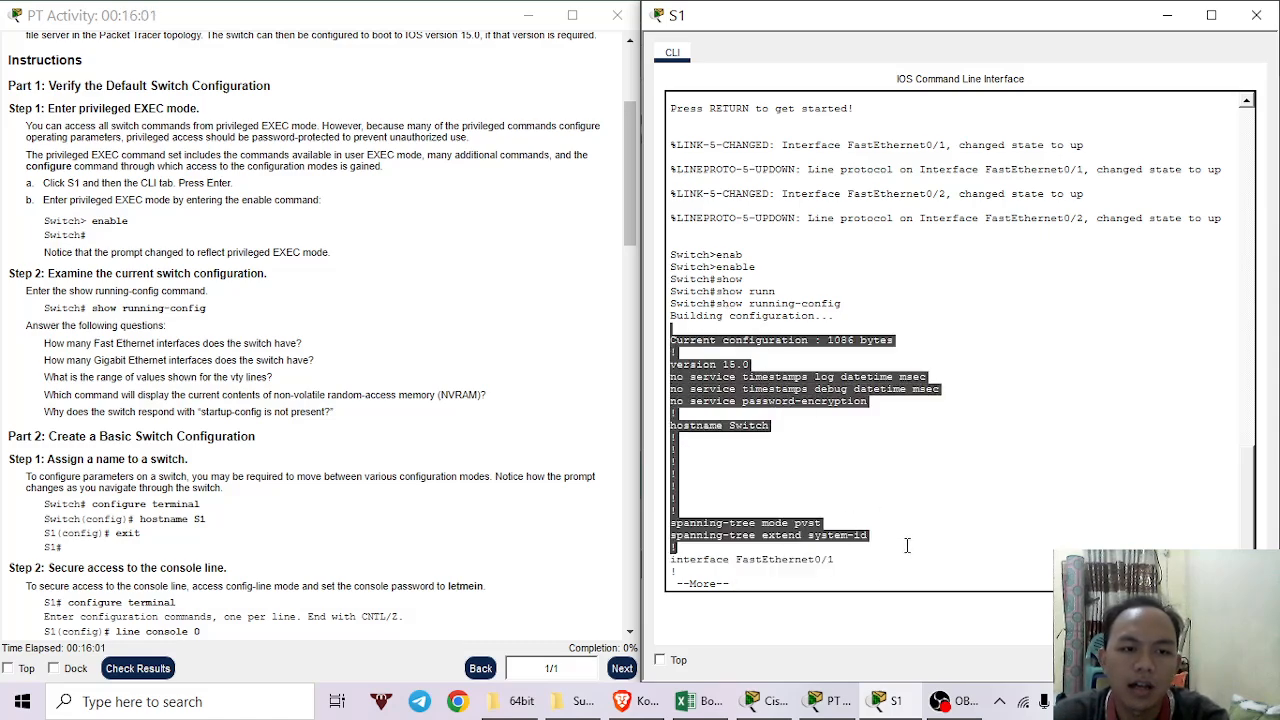
{"action": "left_click", "coordinate": [972, 462]}
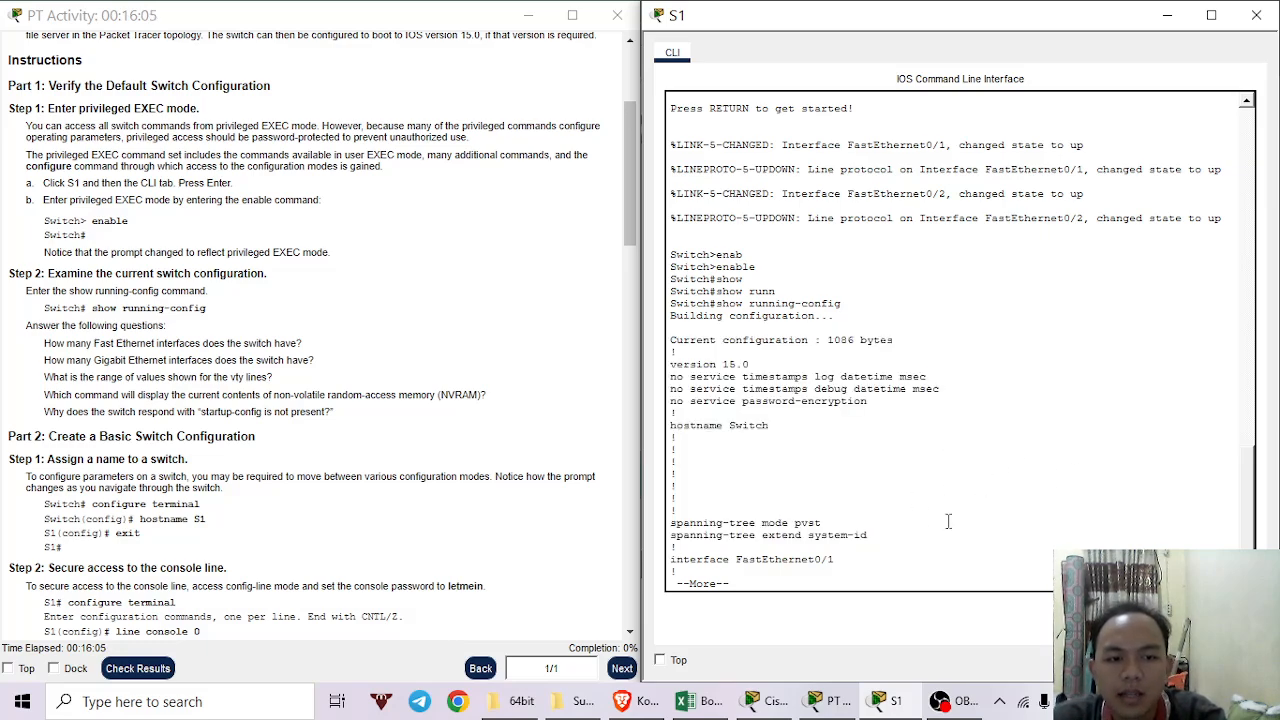
Page through the FastEthernet interfaces to the vty 0 4 and 5 15 lines at the end.
{"action": "key", "text": "space"}
{"action": "key", "text": "space"}
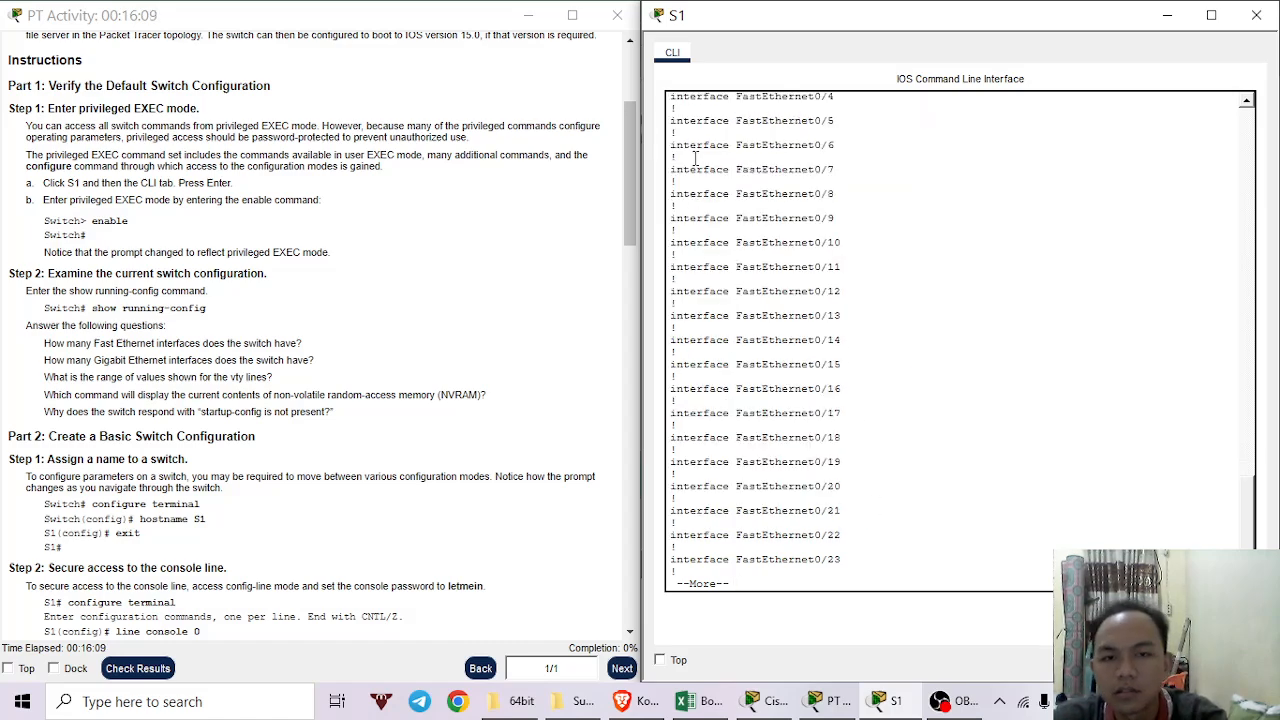
{"action": "left_click_drag", "start_coordinate": [672, 133], "coordinate": [835, 552]}
{"action": "scroll", "coordinate": [848, 421], "scroll_direction": "up", "scroll_amount": 8}
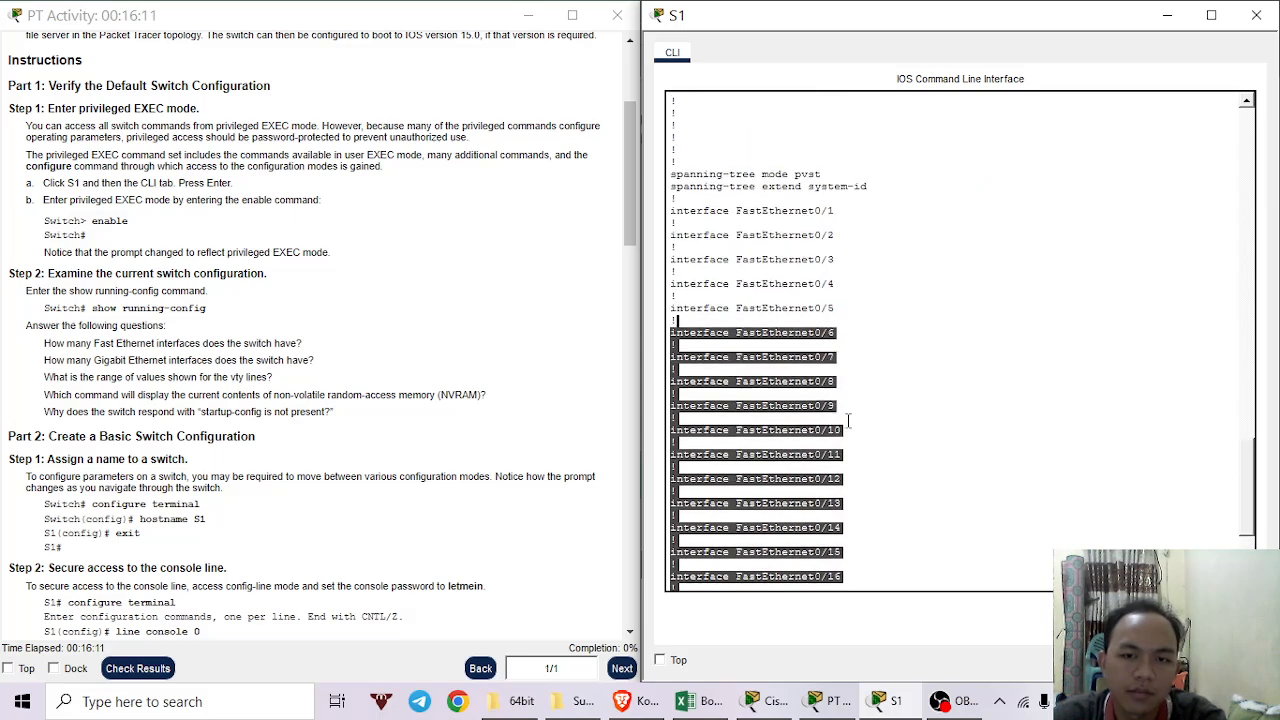
{"action": "left_click_drag", "start_coordinate": [700, 314], "coordinate": [862, 530]}
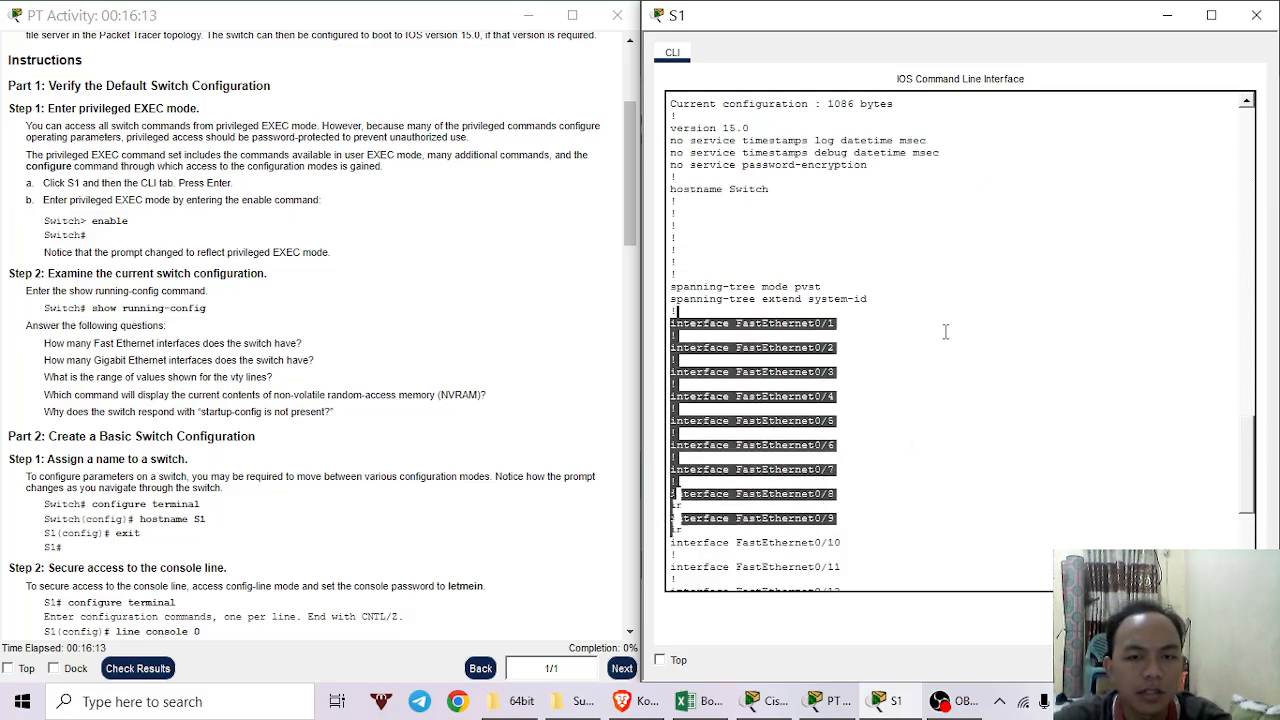
{"action": "scroll", "coordinate": [932, 361], "scroll_direction": "down", "scroll_amount": 8}
{"action": "key", "text": "space"}
{"action": "key", "text": "space"}
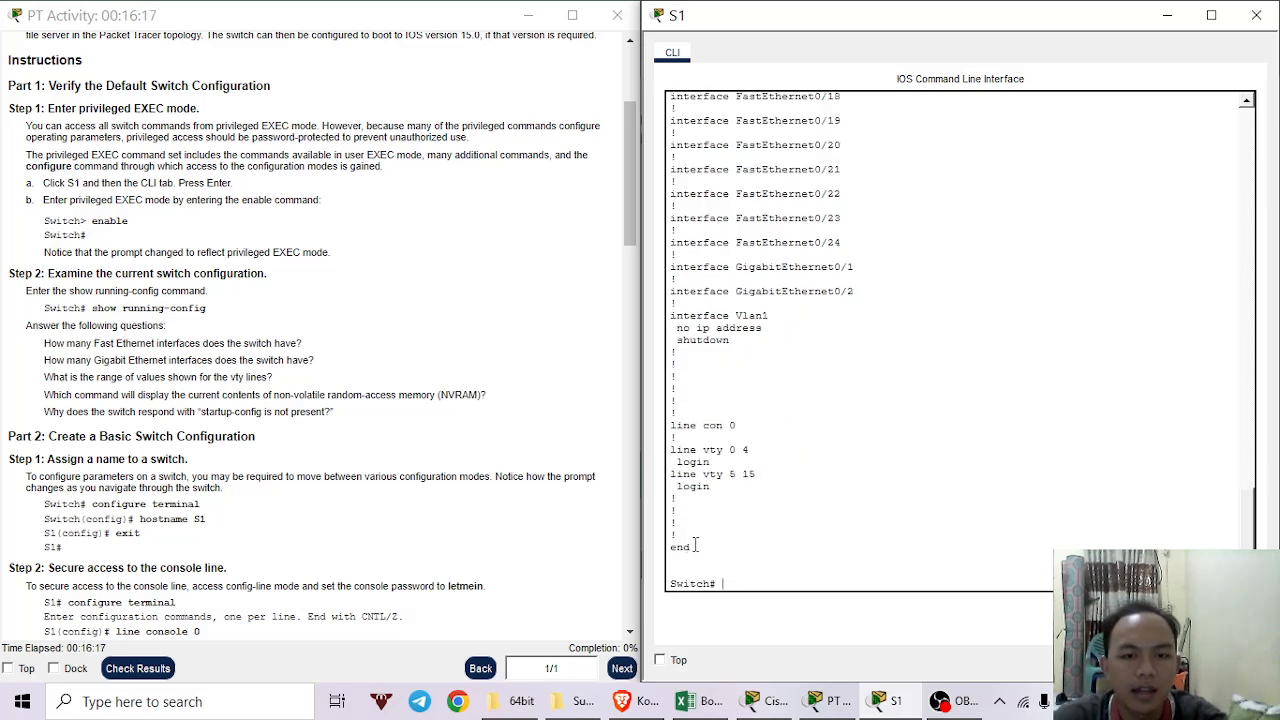
{"action": "left_click_drag", "start_coordinate": [688, 474], "coordinate": [720, 510]}
{"action": "left_click", "coordinate": [769, 441]}
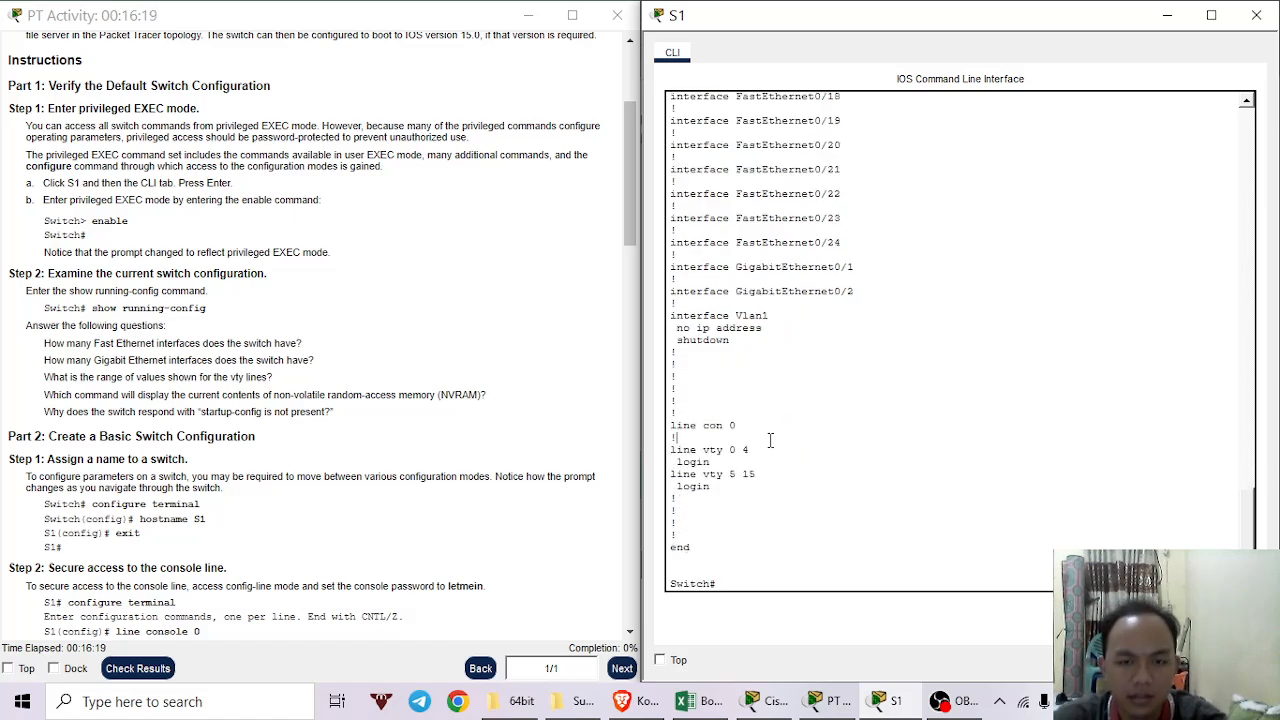
{"action": "left_click_drag", "start_coordinate": [675, 448], "coordinate": [750, 520]}
{"action": "left_click", "coordinate": [751, 521]}
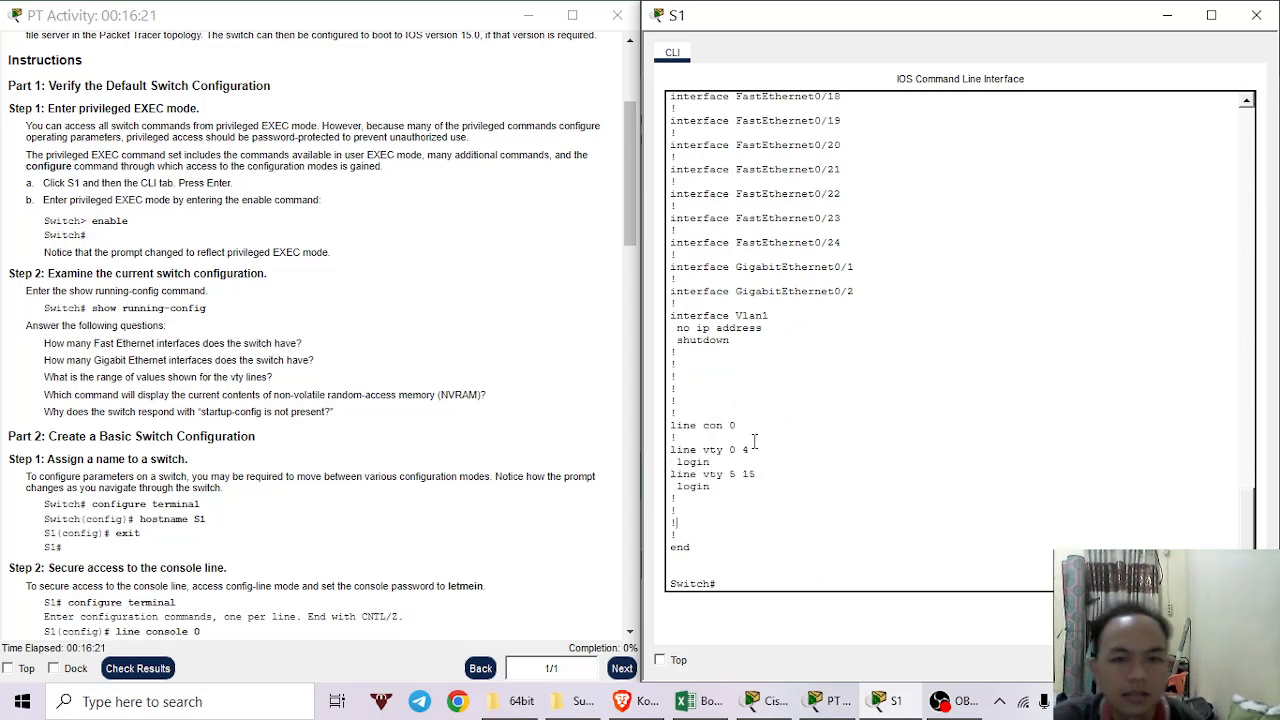
{"action": "left_click_drag", "start_coordinate": [716, 450], "coordinate": [755, 463]}
{"action": "left_click", "coordinate": [1027, 410]}
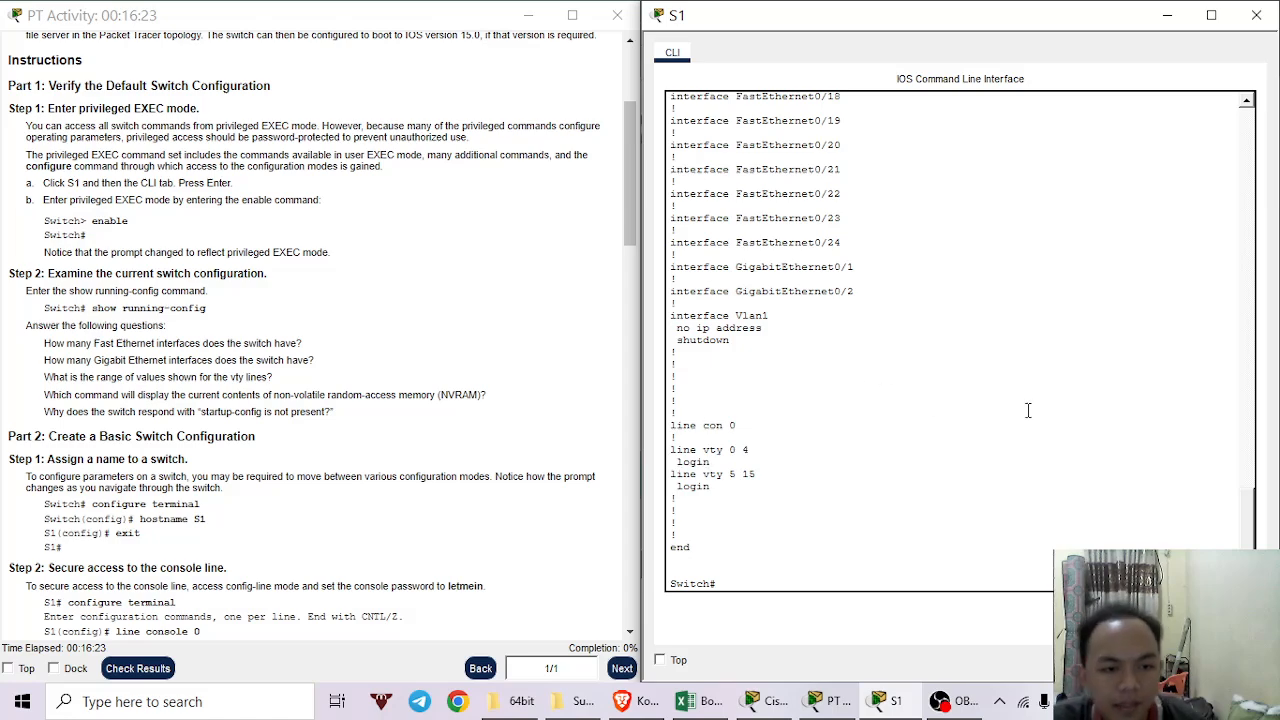
{"action": "scroll", "coordinate": [92, 300], "scroll_direction": "down", "scroll_amount": 3}
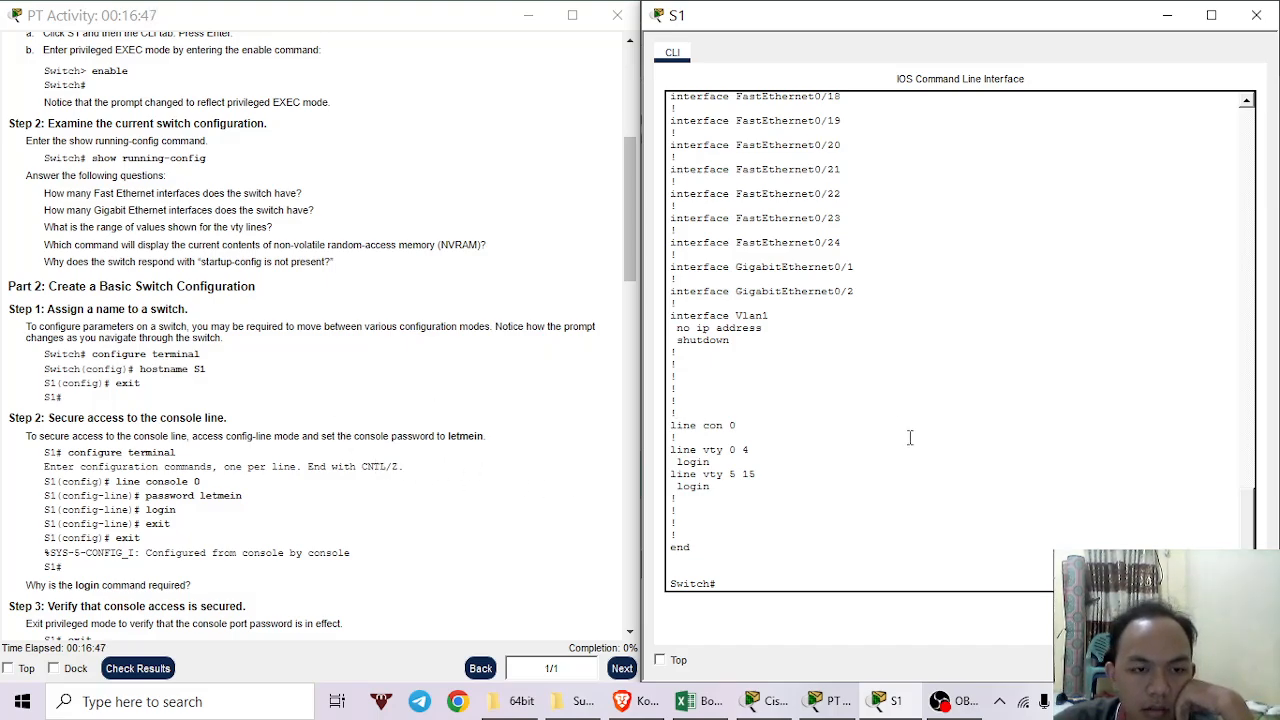
Enter global configuration mode on S1 with configure terminal.
{"action": "left_click", "coordinate": [926, 536]}
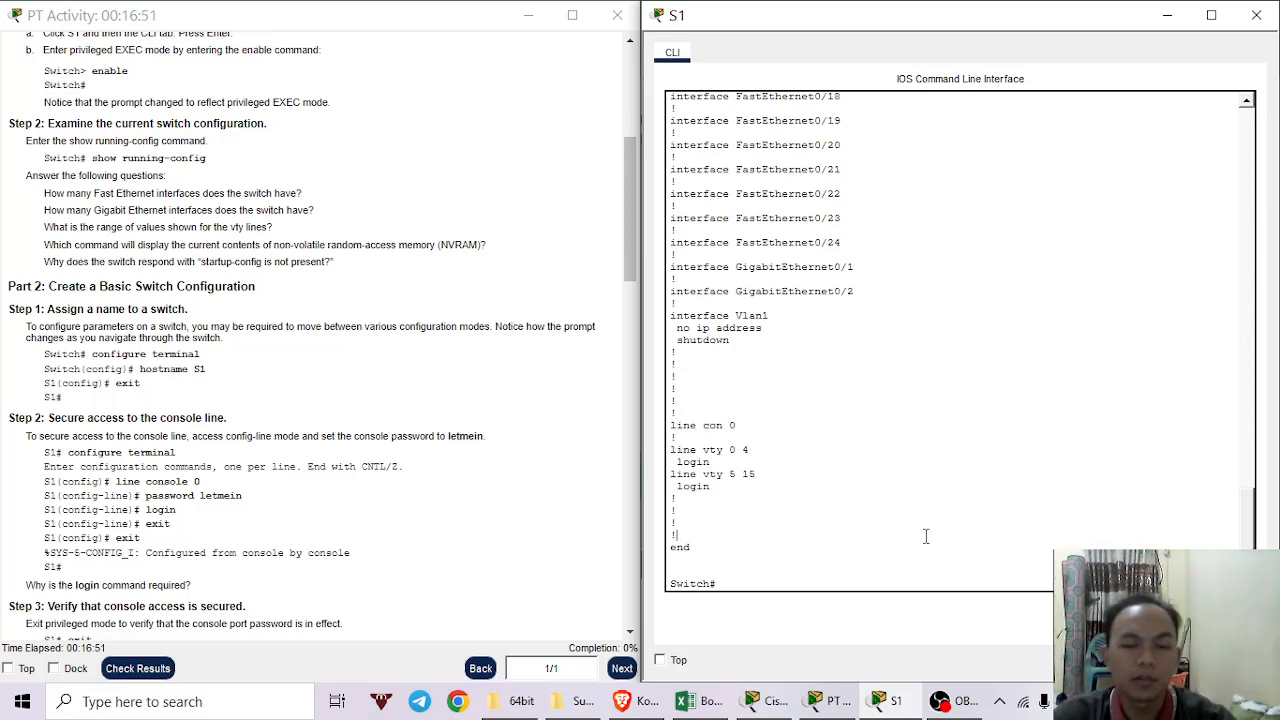
{"action": "key", "text": "Return"}
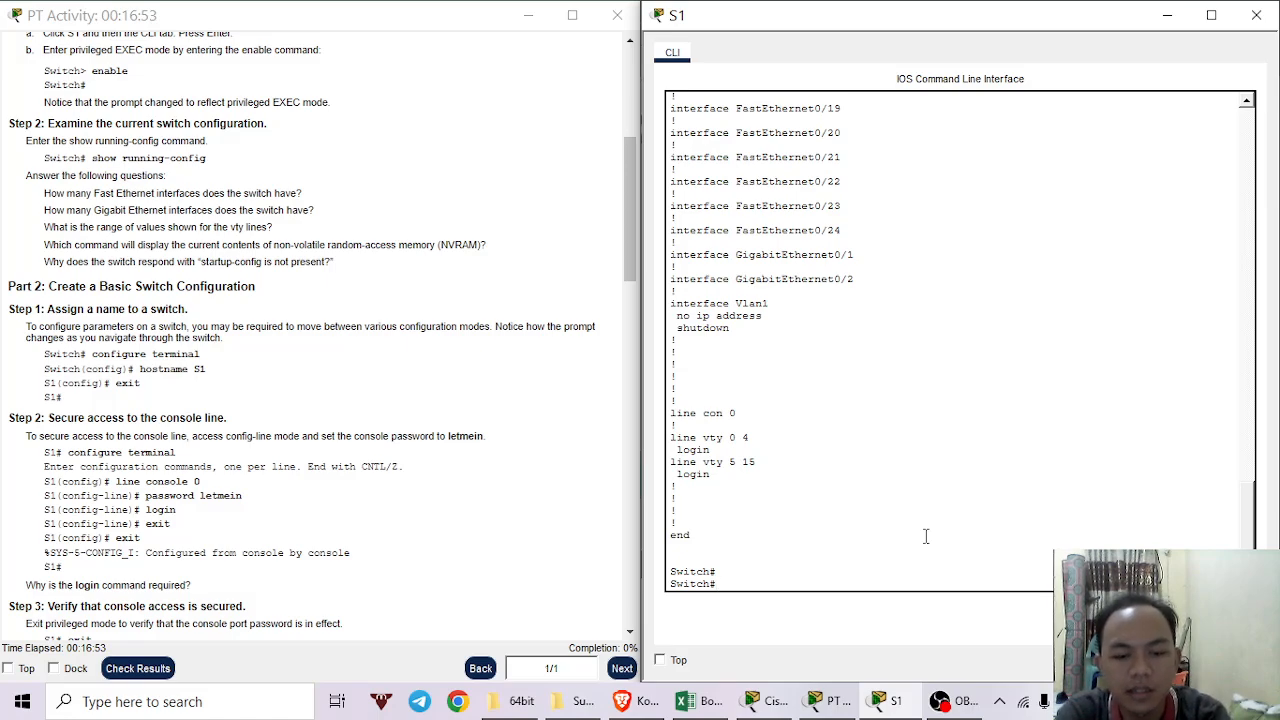
{"action": "type", "text": "confi"}
{"action": "key", "text": "Tab"}
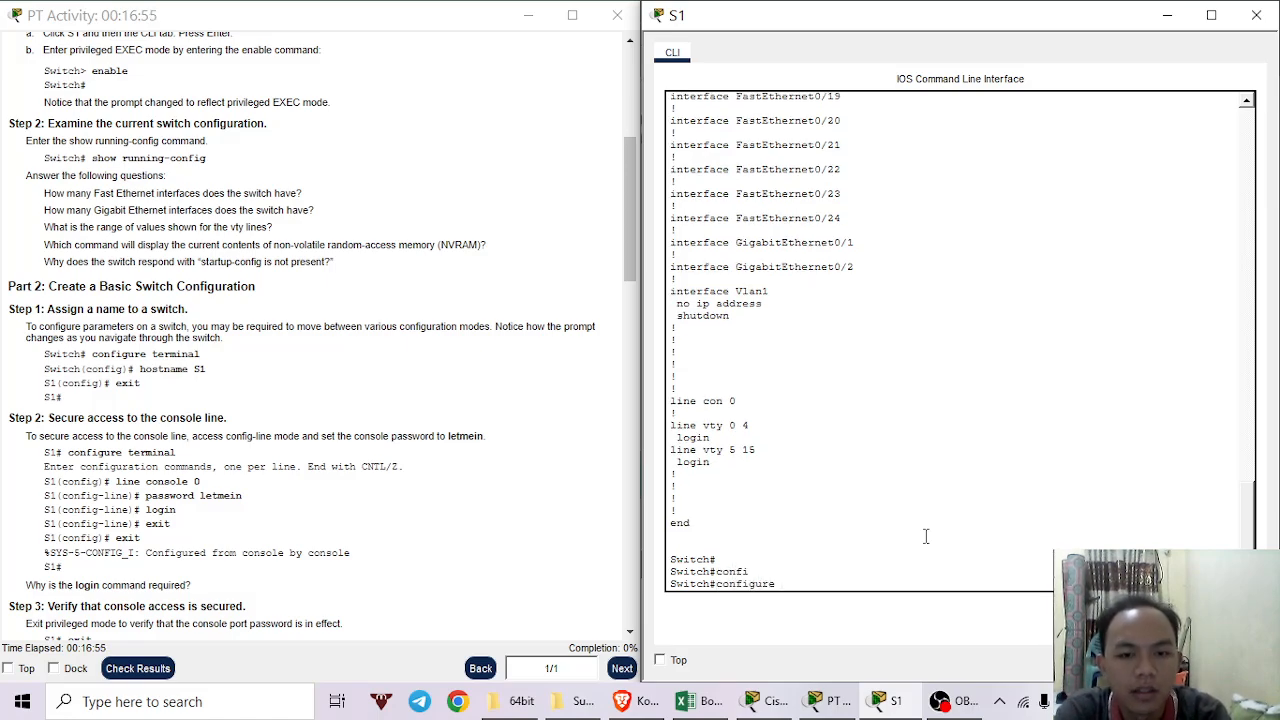
{"action": "type", "text": "termi"}
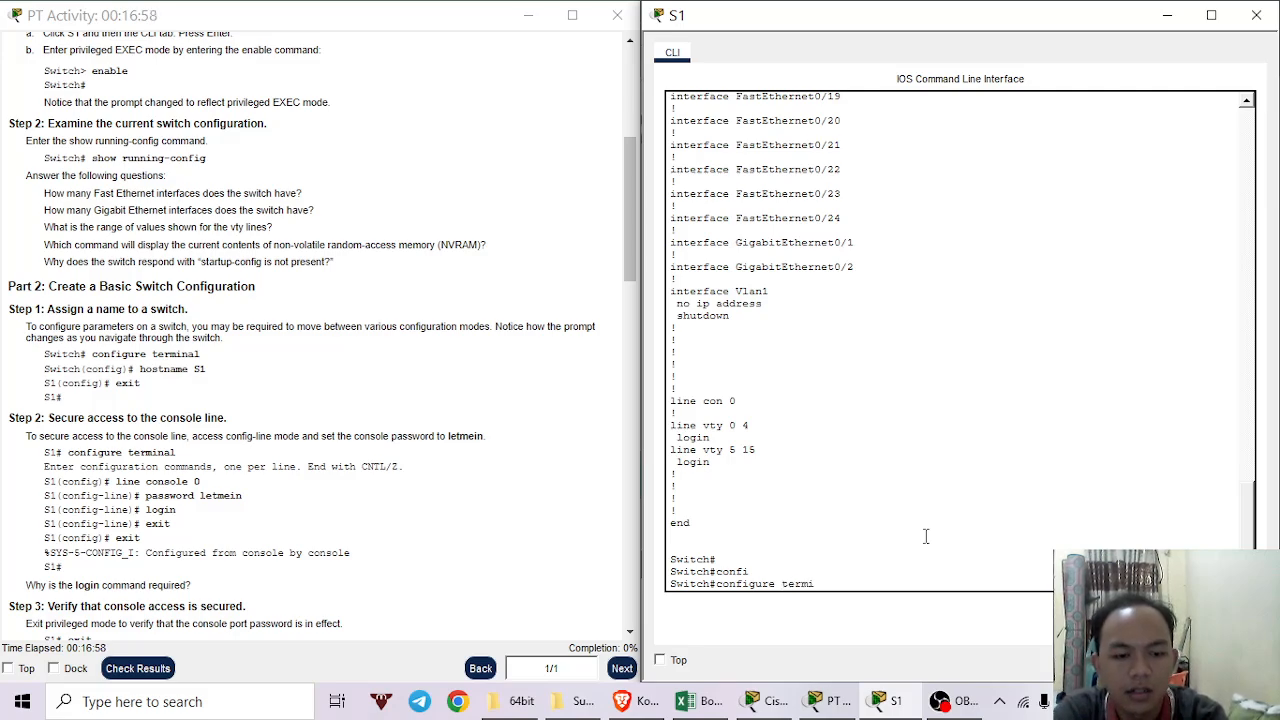
{"action": "key", "text": "Tab"}
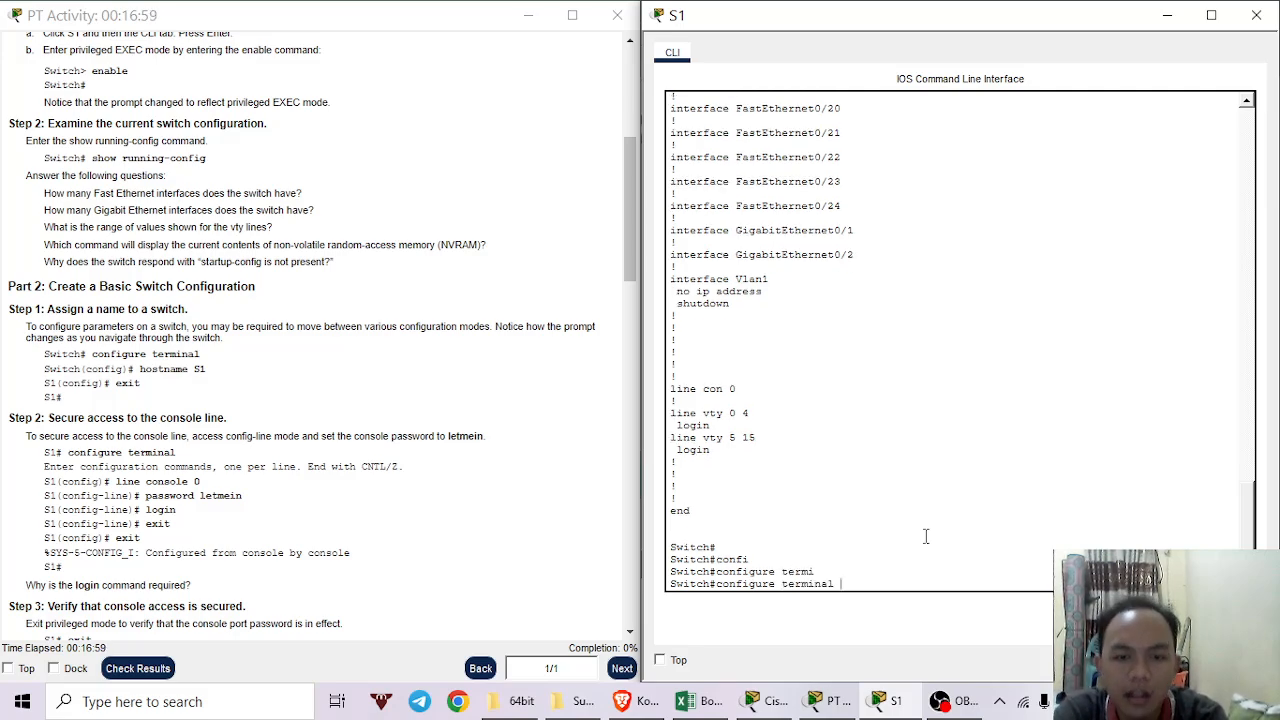
{"action": "key", "text": "Return"}
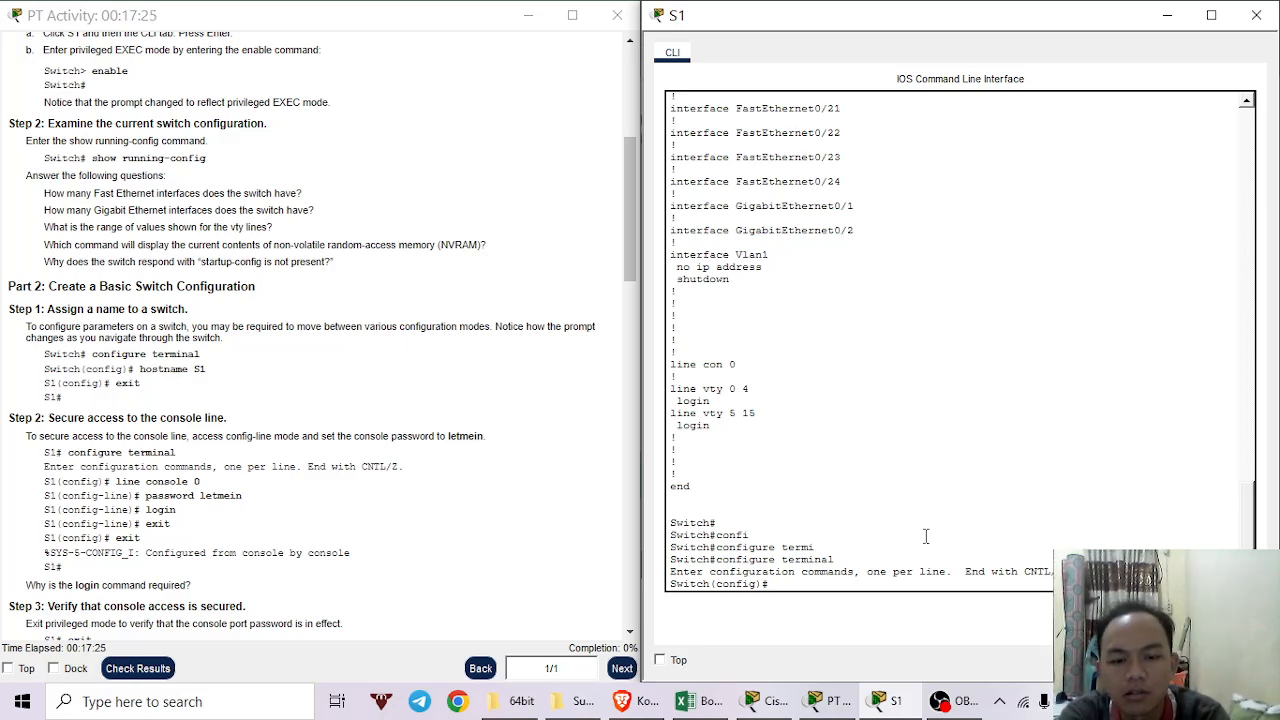
Rename the switch to s1 with 'hostname s1'.
{"action": "type", "text": "ho"}
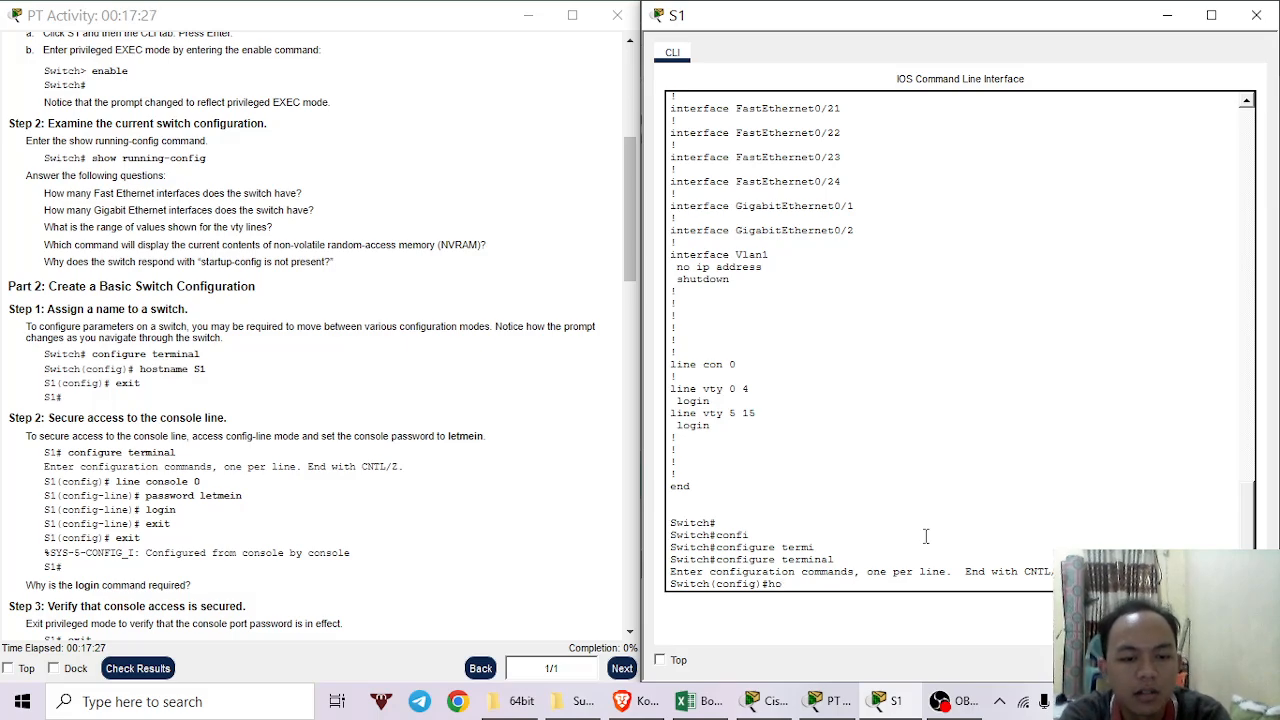
{"action": "type", "text": "stname s"}
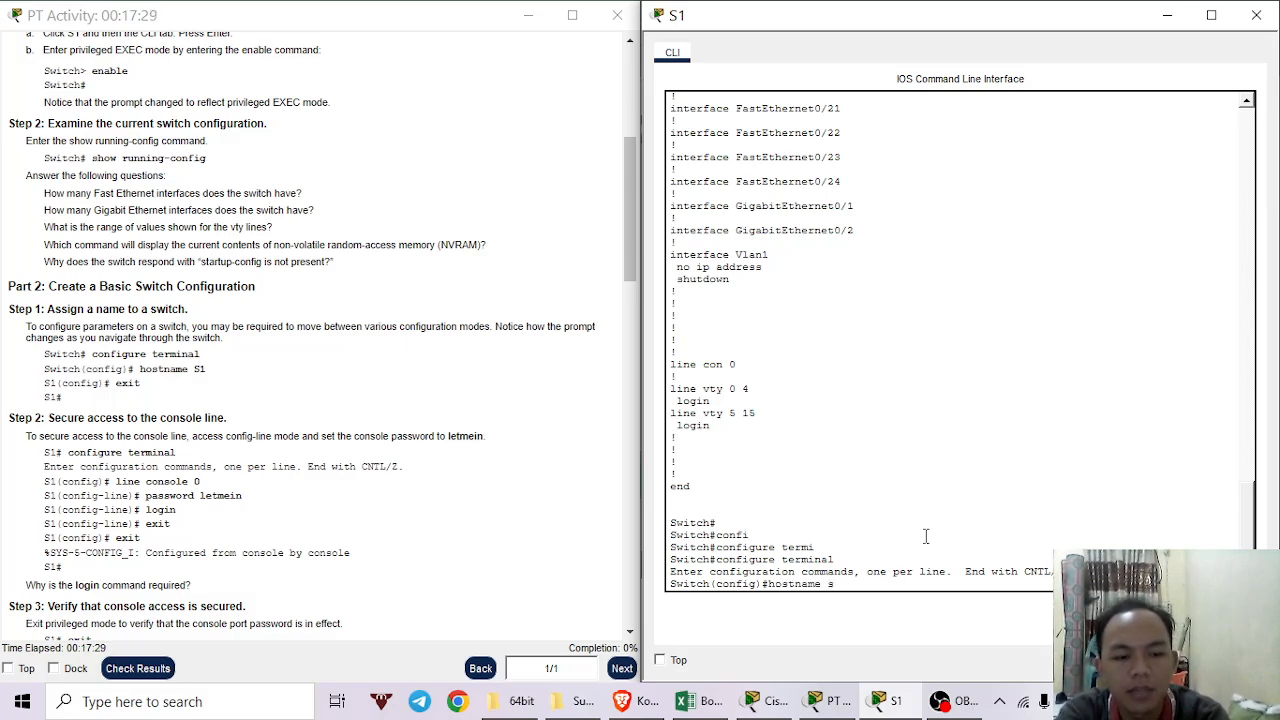
{"action": "type", "text": "1"}
{"action": "key", "text": "Return"}
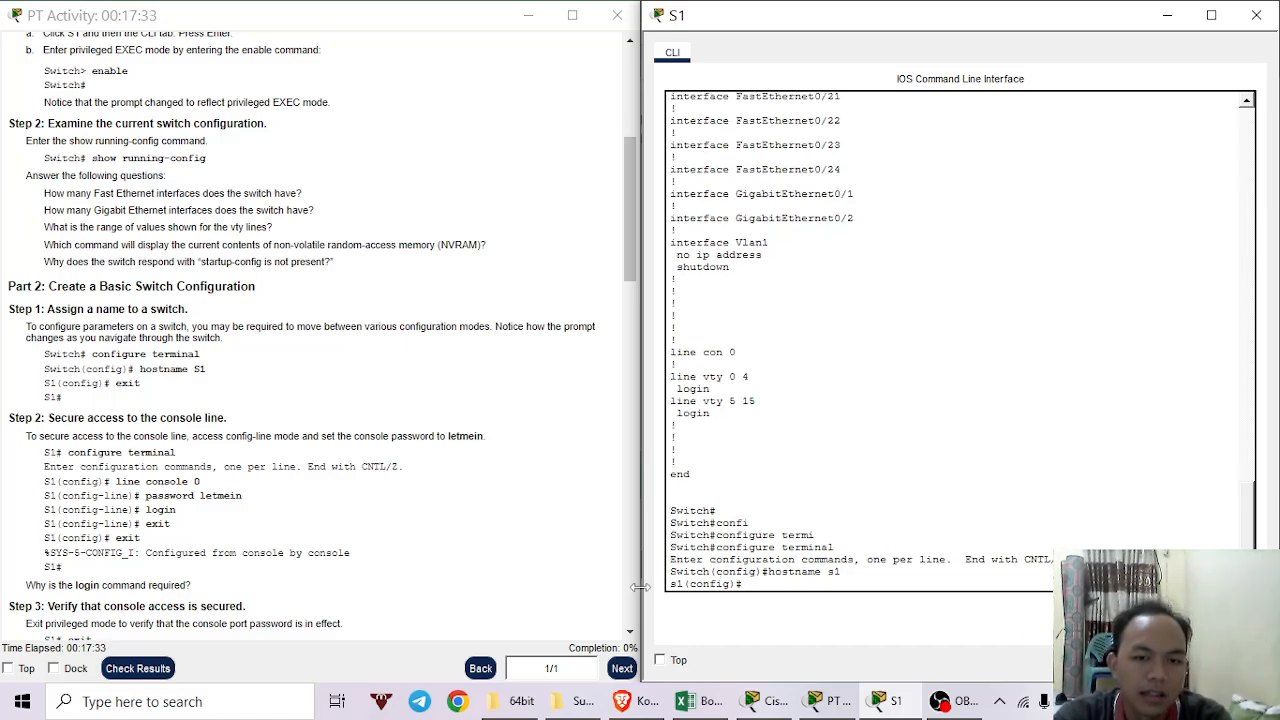
{"action": "left_click_drag", "start_coordinate": [676, 511], "coordinate": [722, 511]}
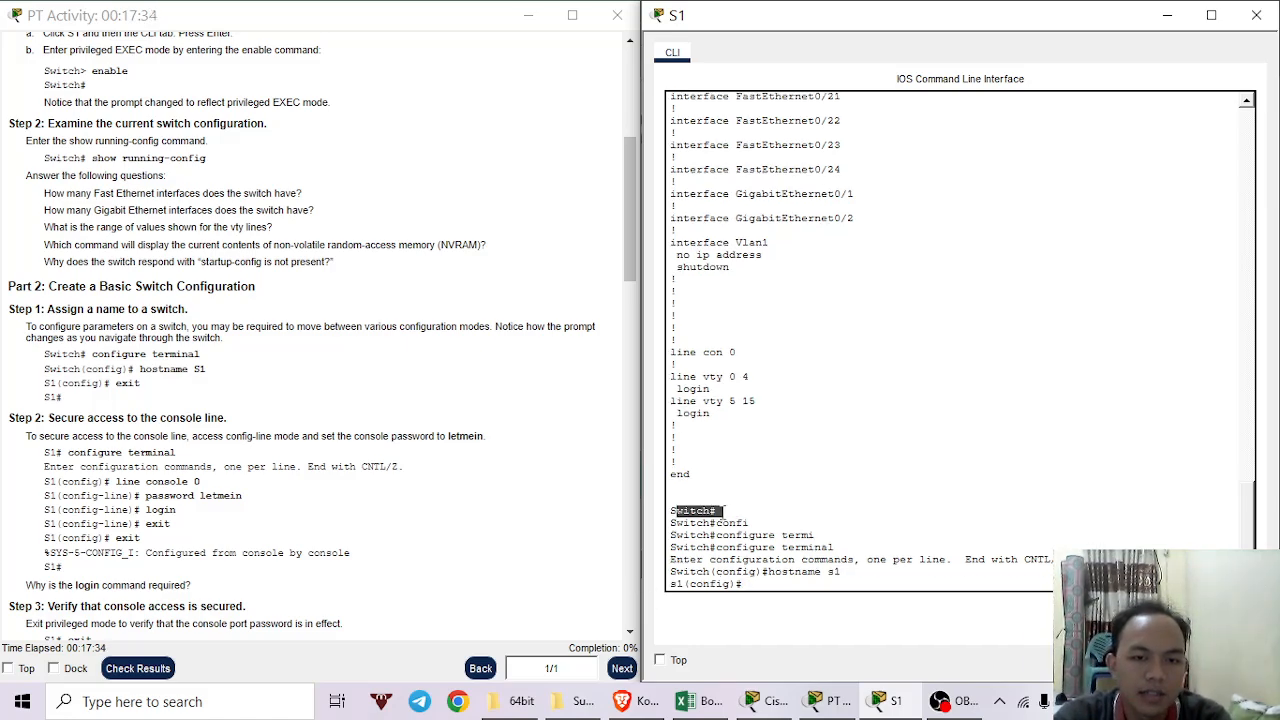
{"action": "left_click_drag", "start_coordinate": [843, 571], "coordinate": [705, 573]}
{"action": "left_click", "coordinate": [705, 573]}
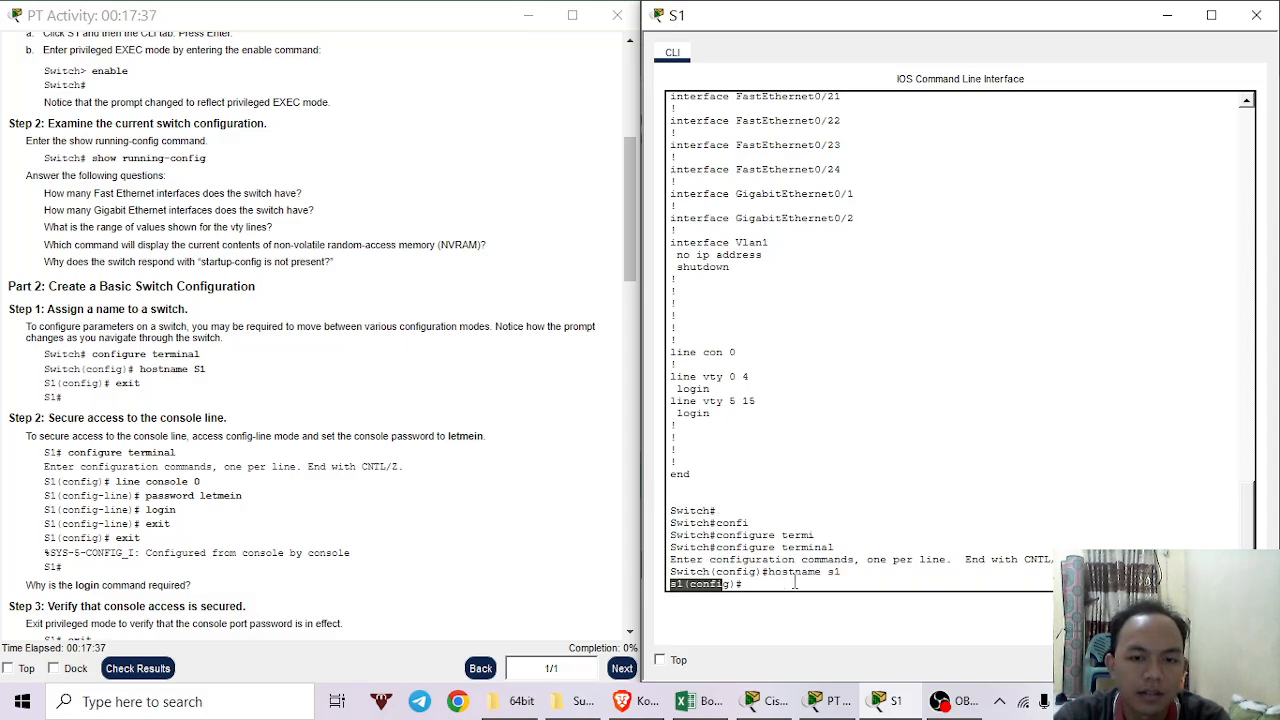
{"action": "scroll", "coordinate": [141, 350], "scroll_direction": "down", "scroll_amount": 2}
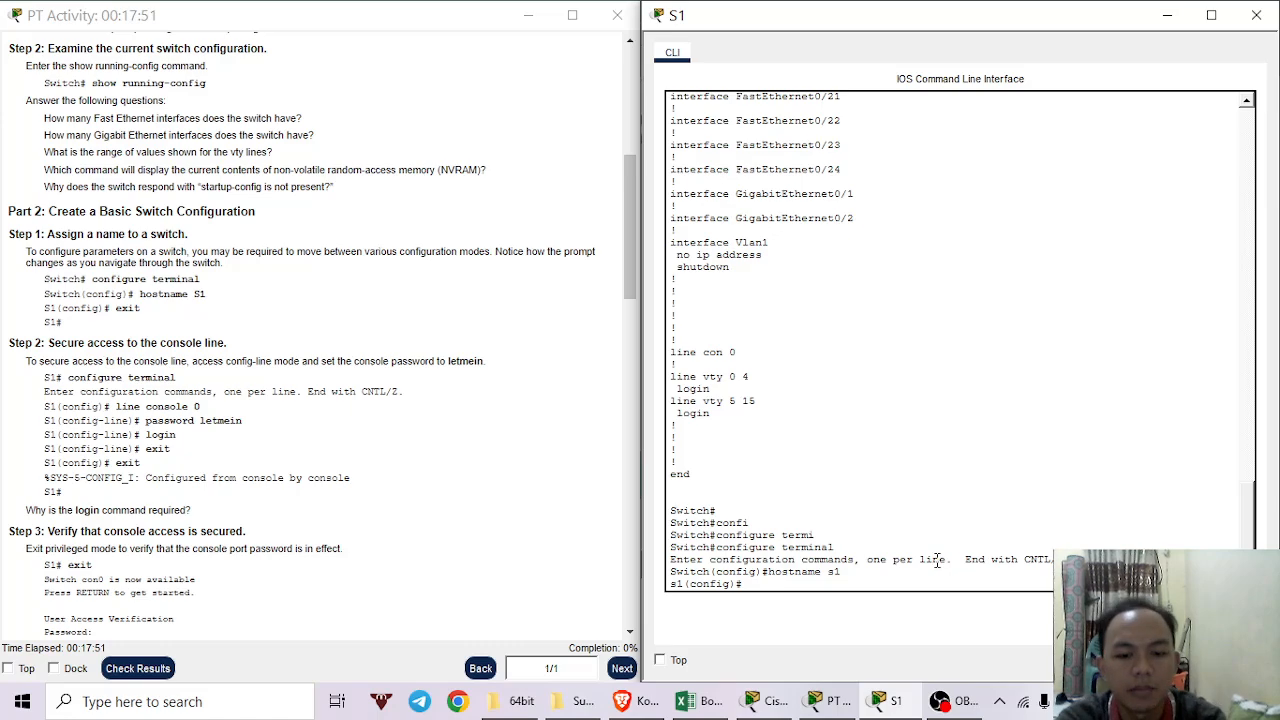
Enter line console 0 and set the console line password.
{"action": "type", "text": "line"}
{"action": "key", "text": "Tab"}
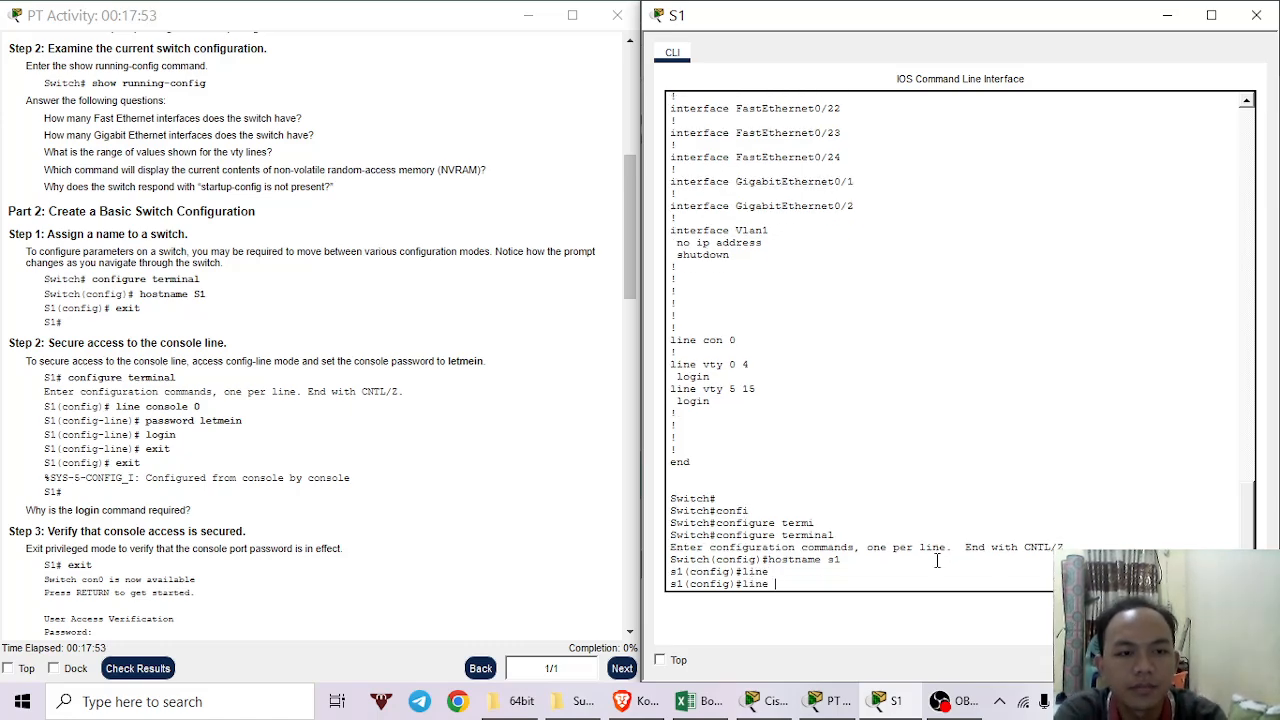
{"action": "type", "text": "cons"}
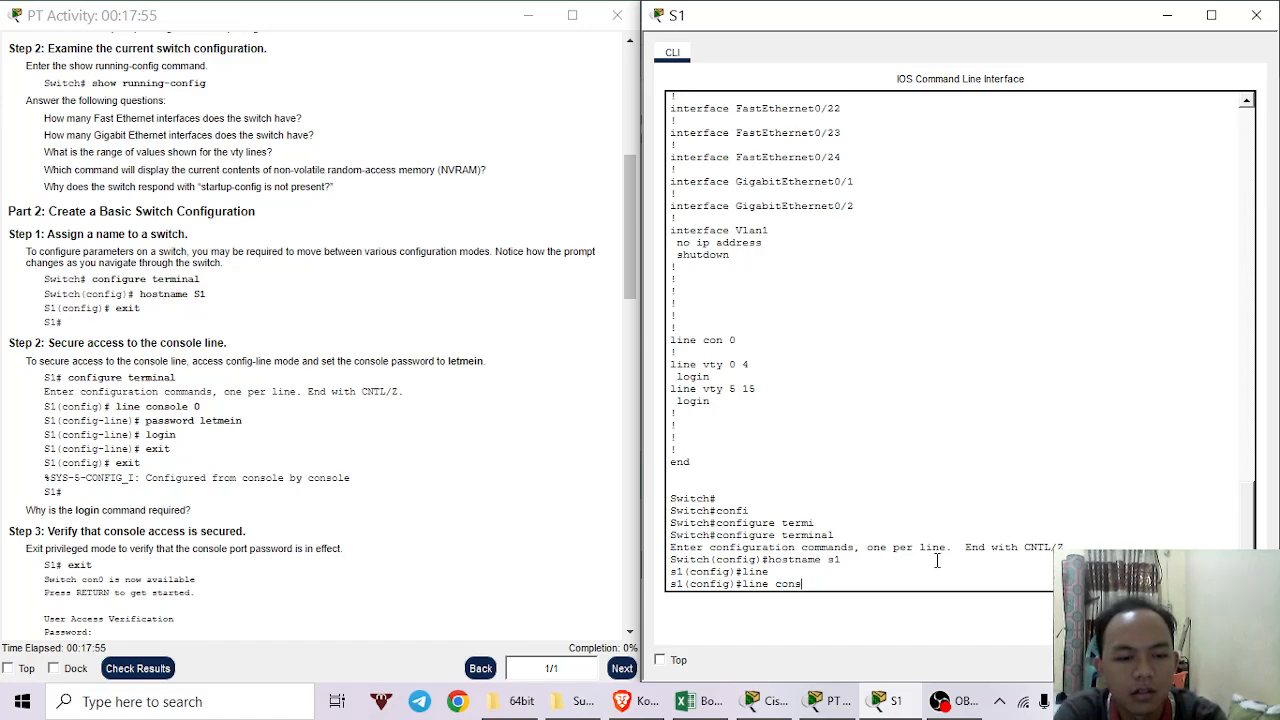
{"action": "type", "text": "o"}
{"action": "key", "text": "Tab"}
{"action": "type", "text": "0"}
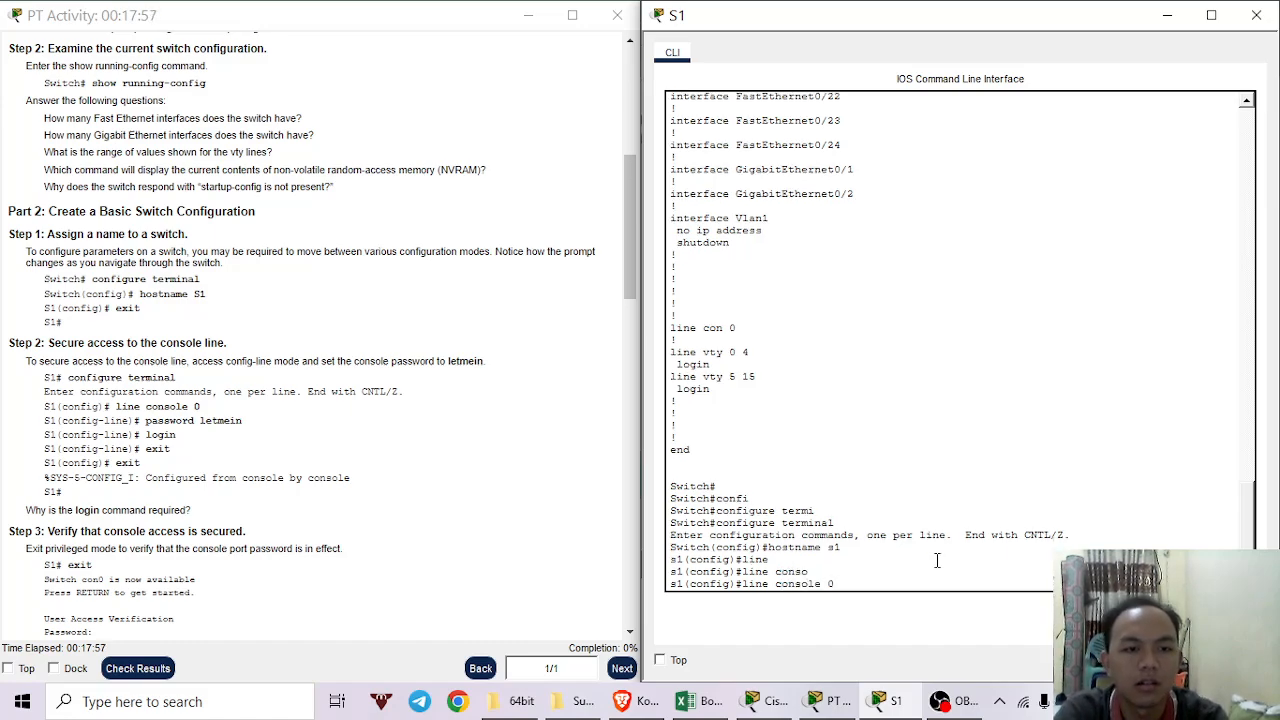
{"action": "key", "text": "Return"}
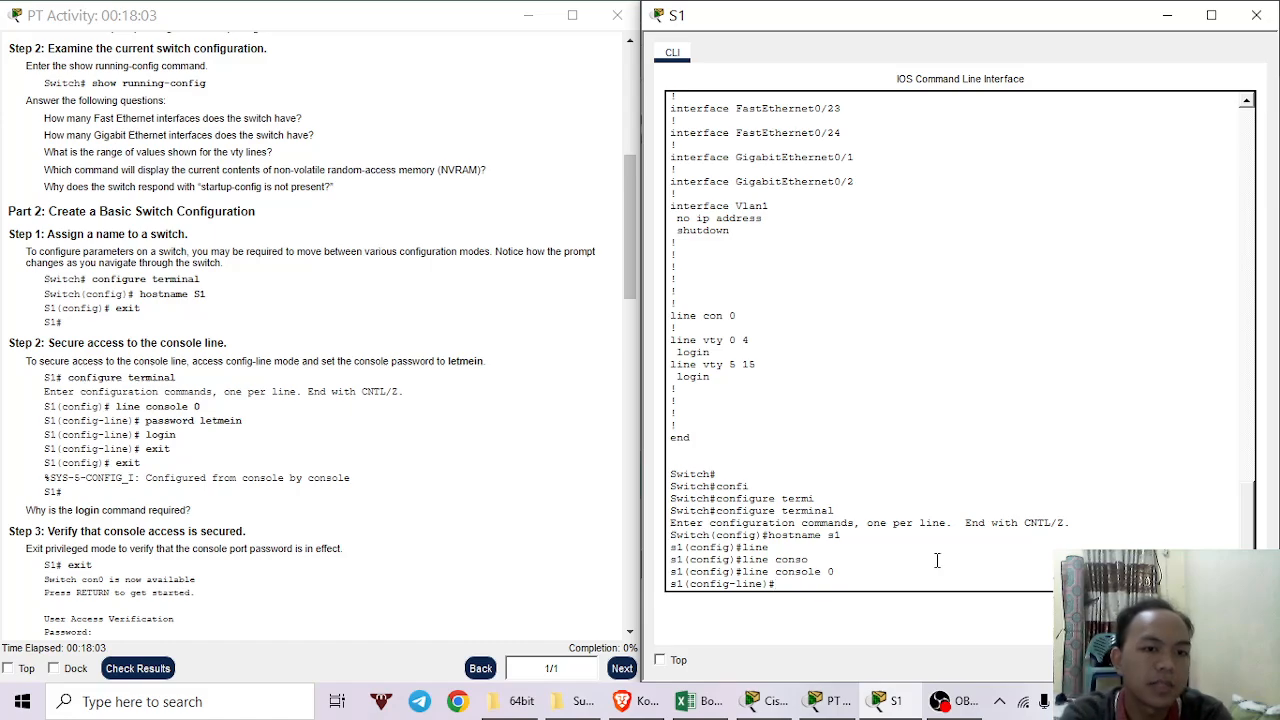
{"action": "type", "text": "pass"}
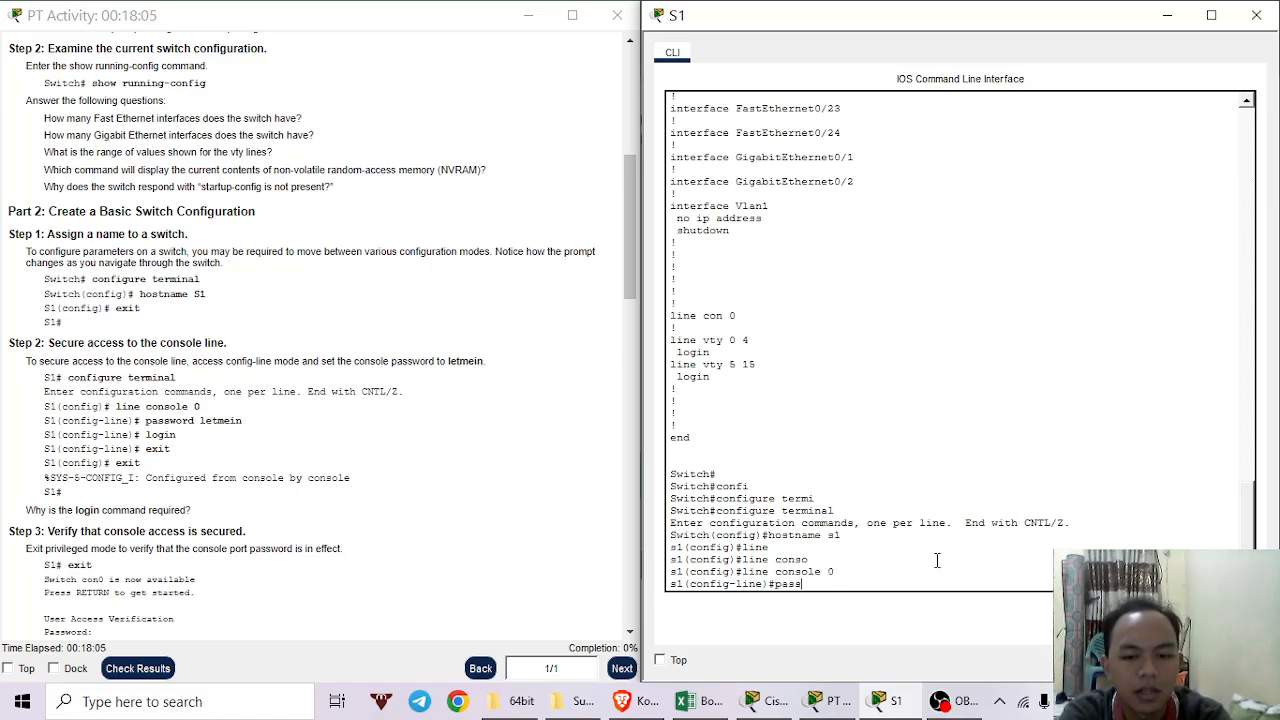
{"action": "type", "text": "wor"}
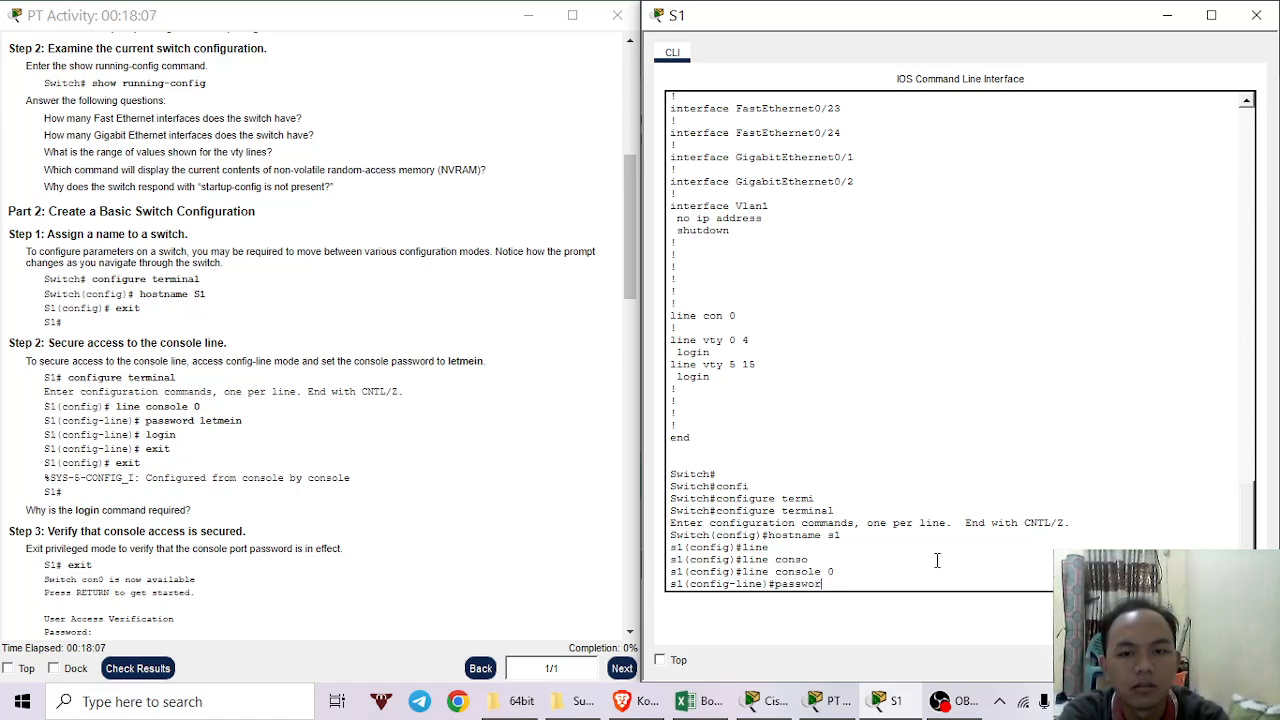
{"action": "type", "text": "d"}
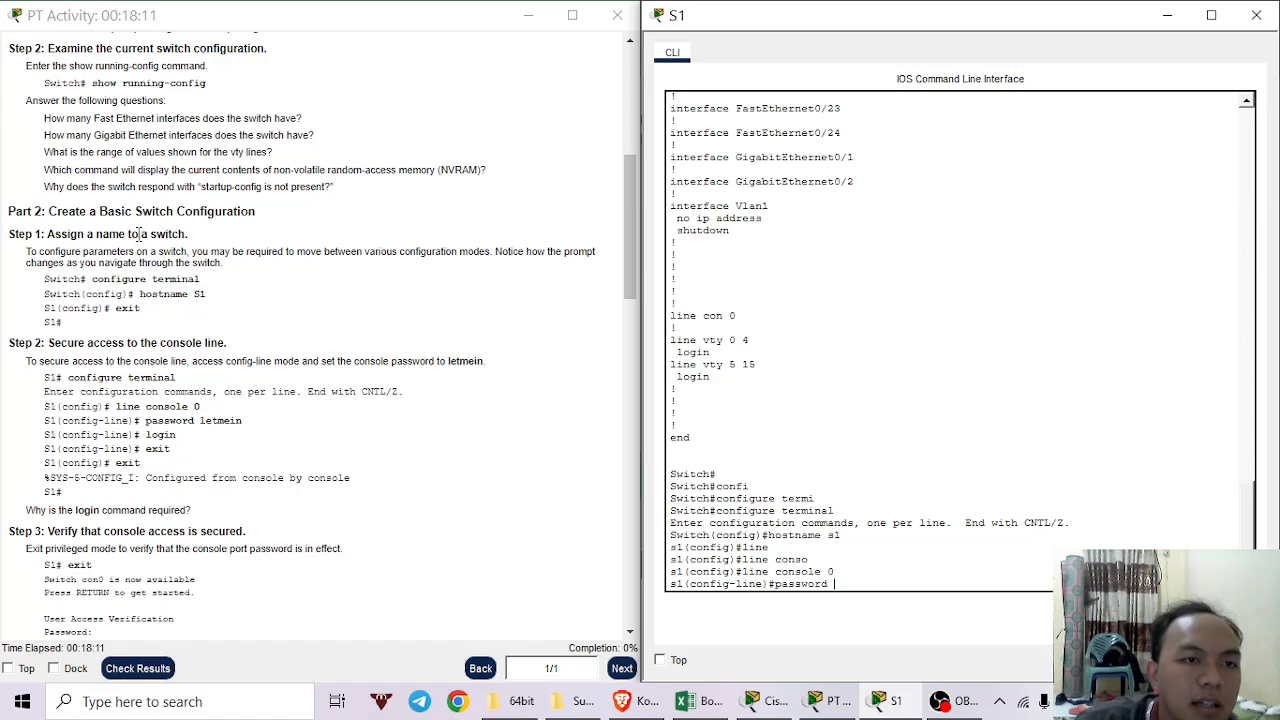
{"action": "scroll", "coordinate": [143, 208], "scroll_direction": "down", "scroll_amount": 5}
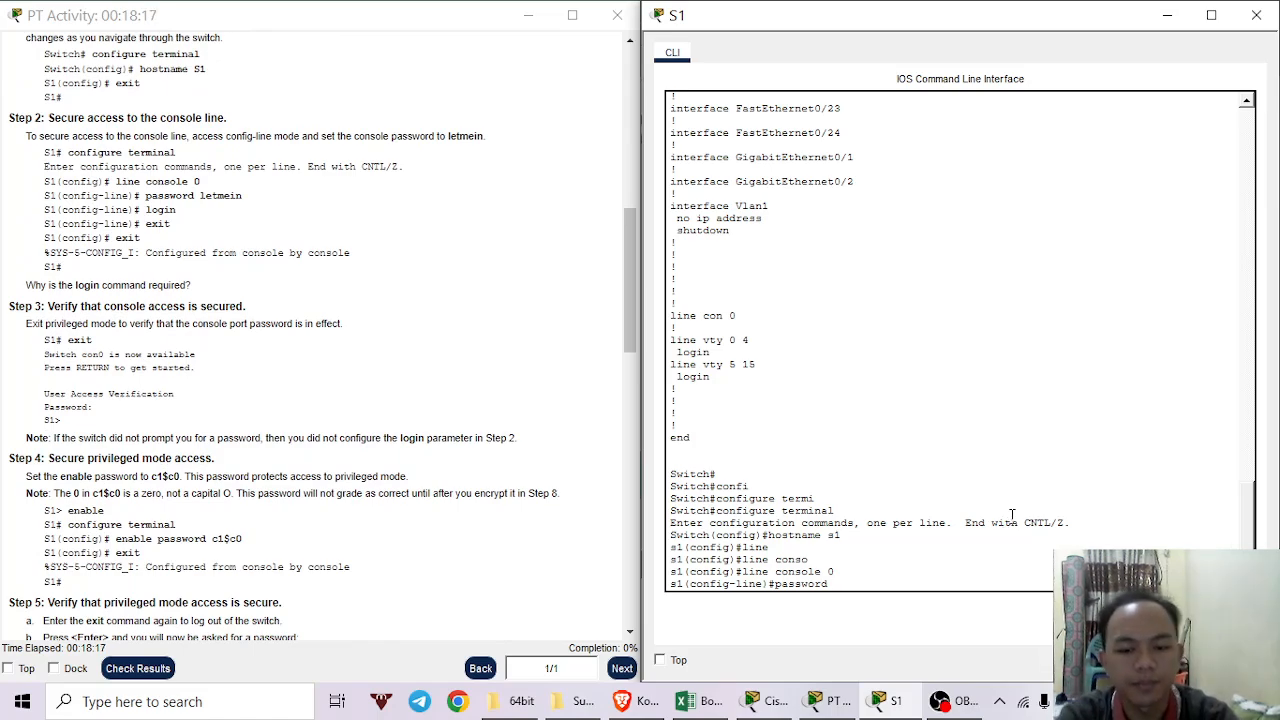
{"action": "type", "text": "letmain"}
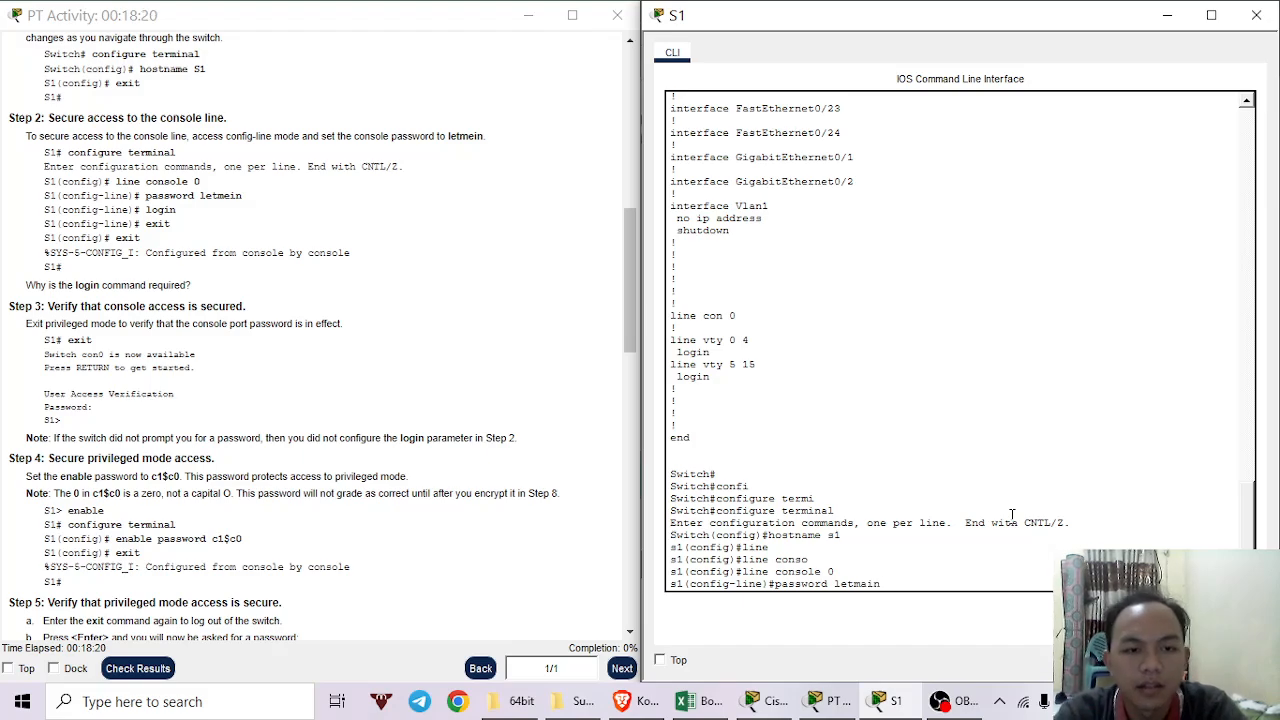
{"action": "key", "text": "Return"}
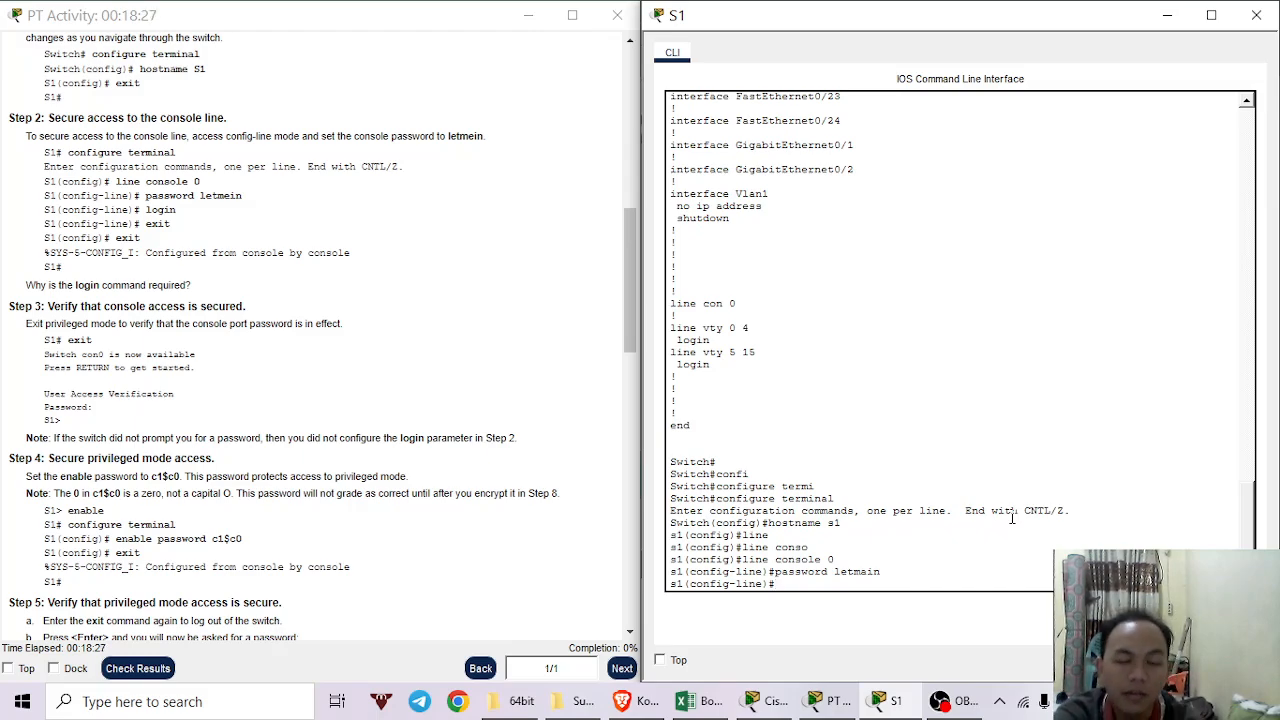
Require login on the console line and exit back to s1(config)#.
{"action": "type", "text": "login"}
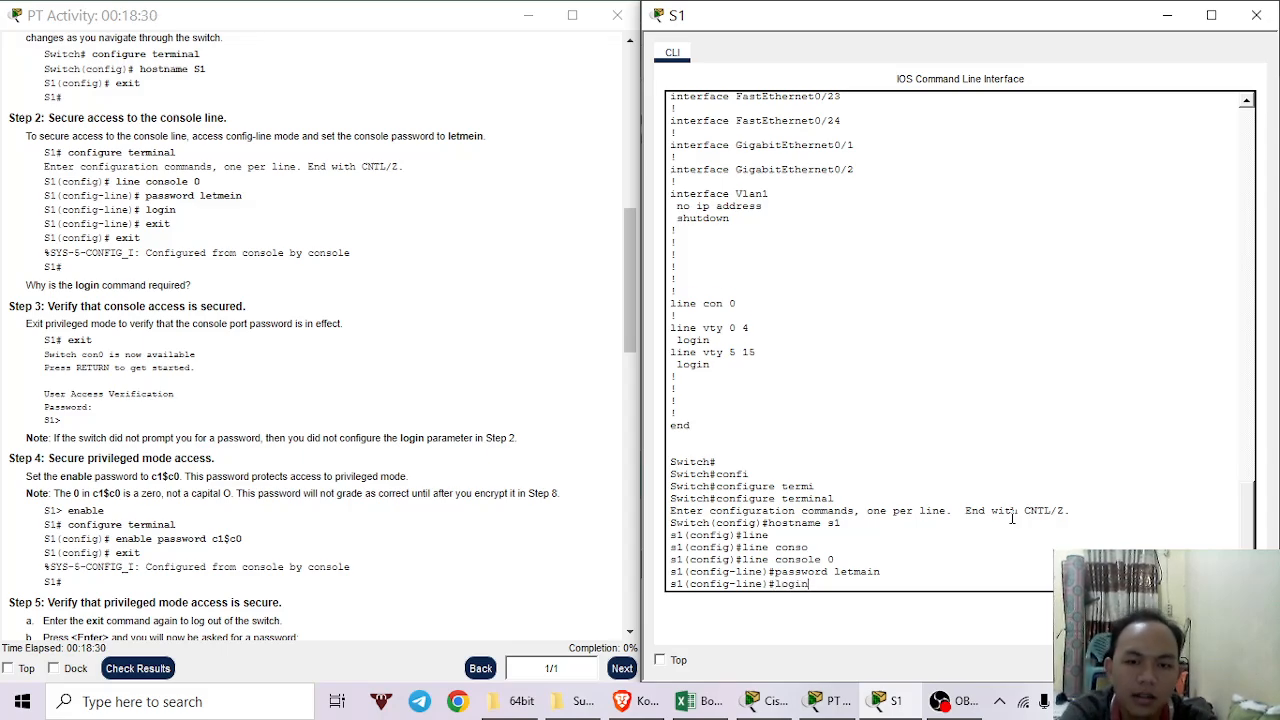
{"action": "key", "text": "Return"}
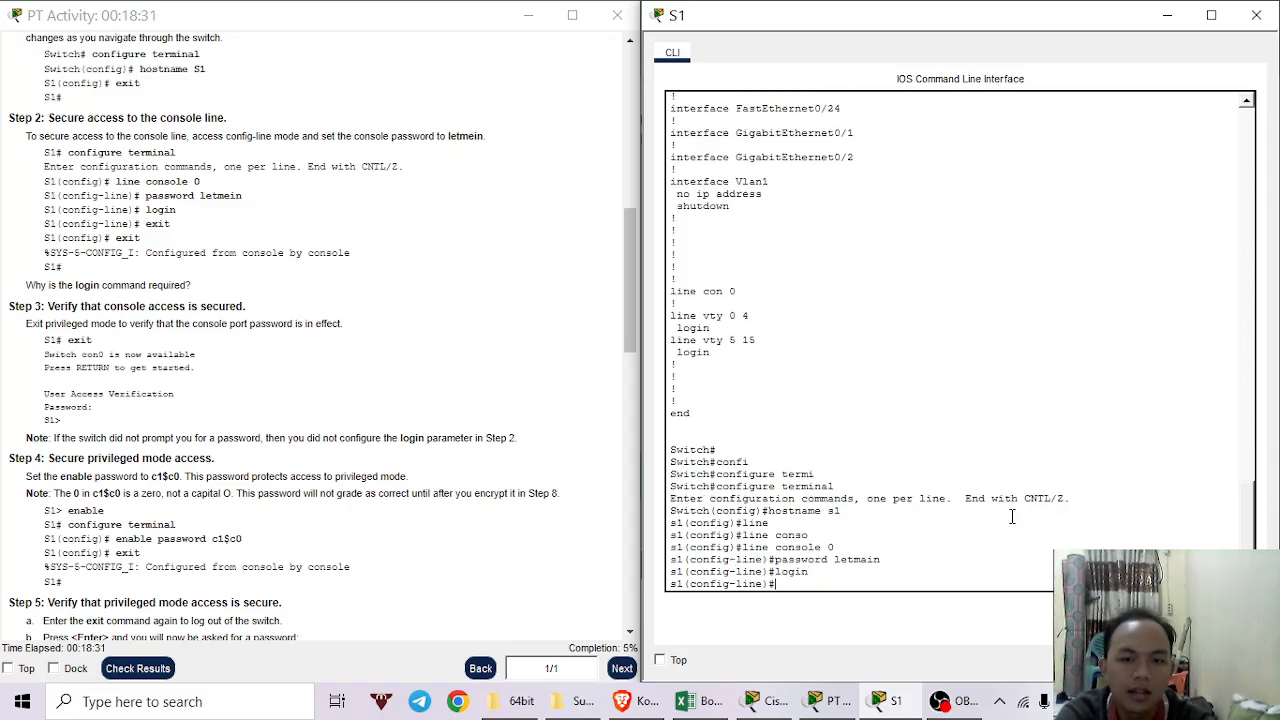
{"action": "type", "text": "e"}
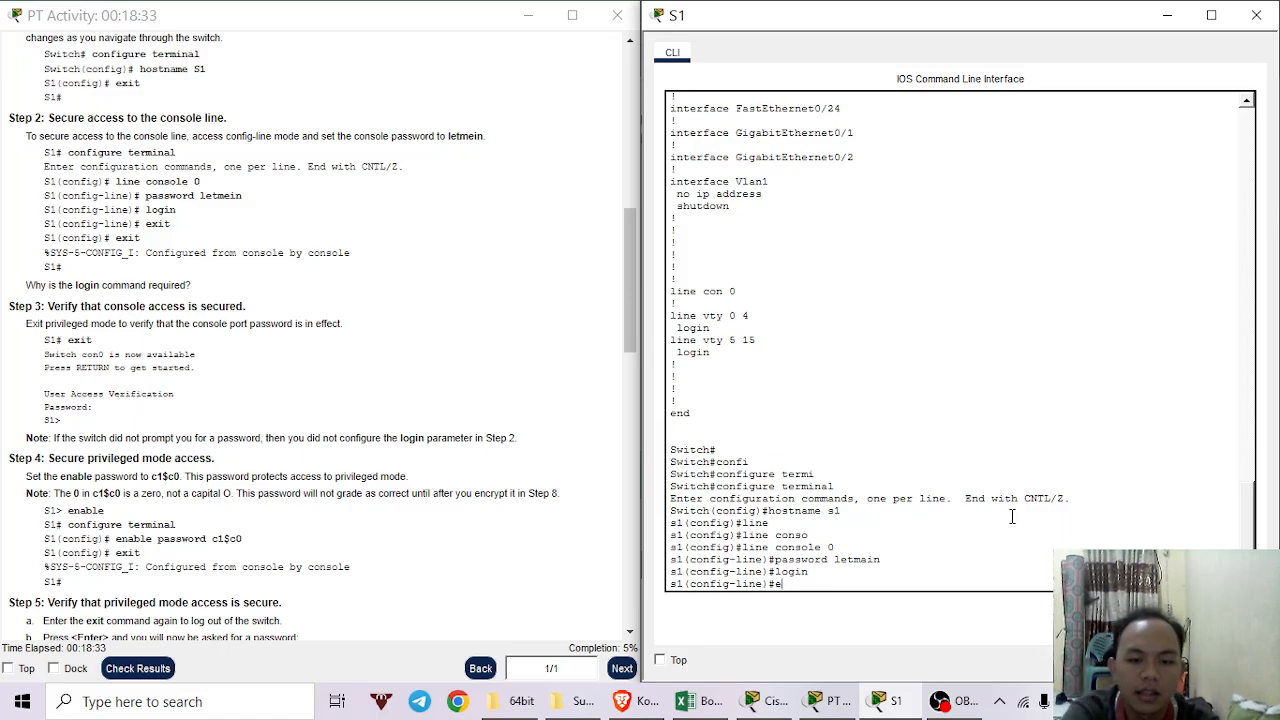
{"action": "type", "text": "xit"}
{"action": "key", "text": "Return"}
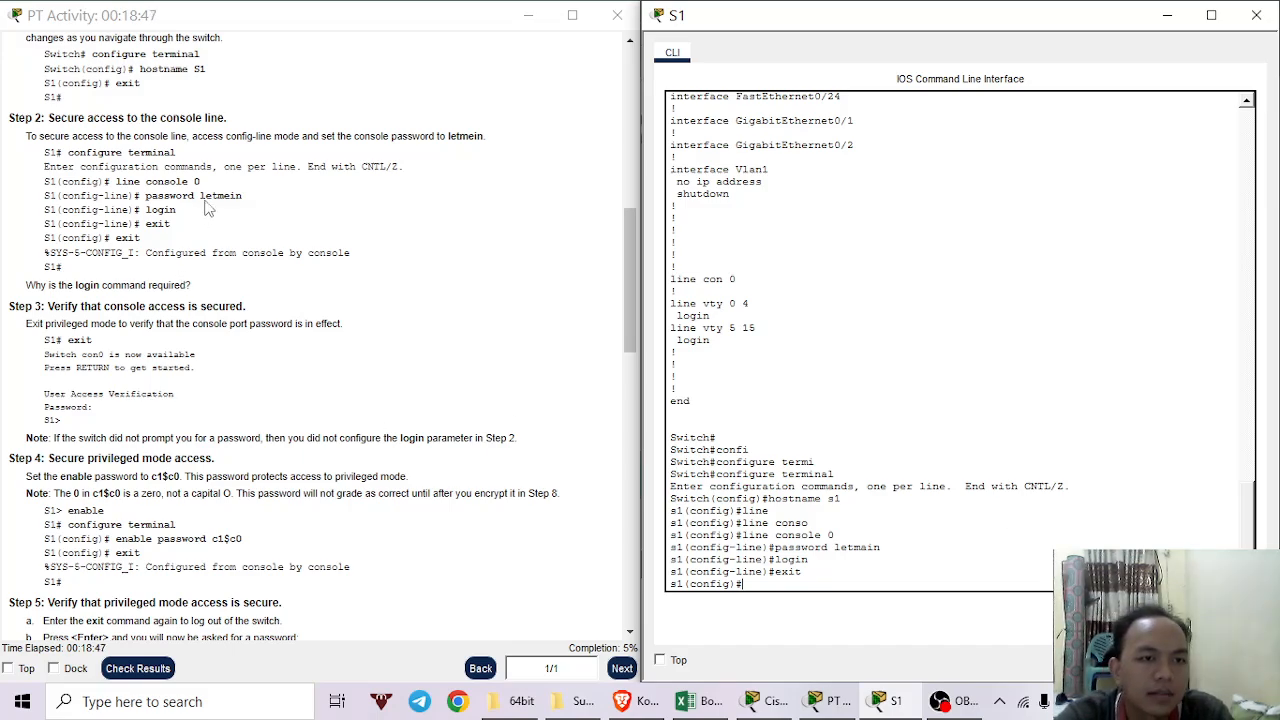
{"action": "scroll", "coordinate": [131, 248], "scroll_direction": "down", "scroll_amount": 1}
{"action": "scroll", "coordinate": [131, 248], "scroll_direction": "down", "scroll_amount": 2}
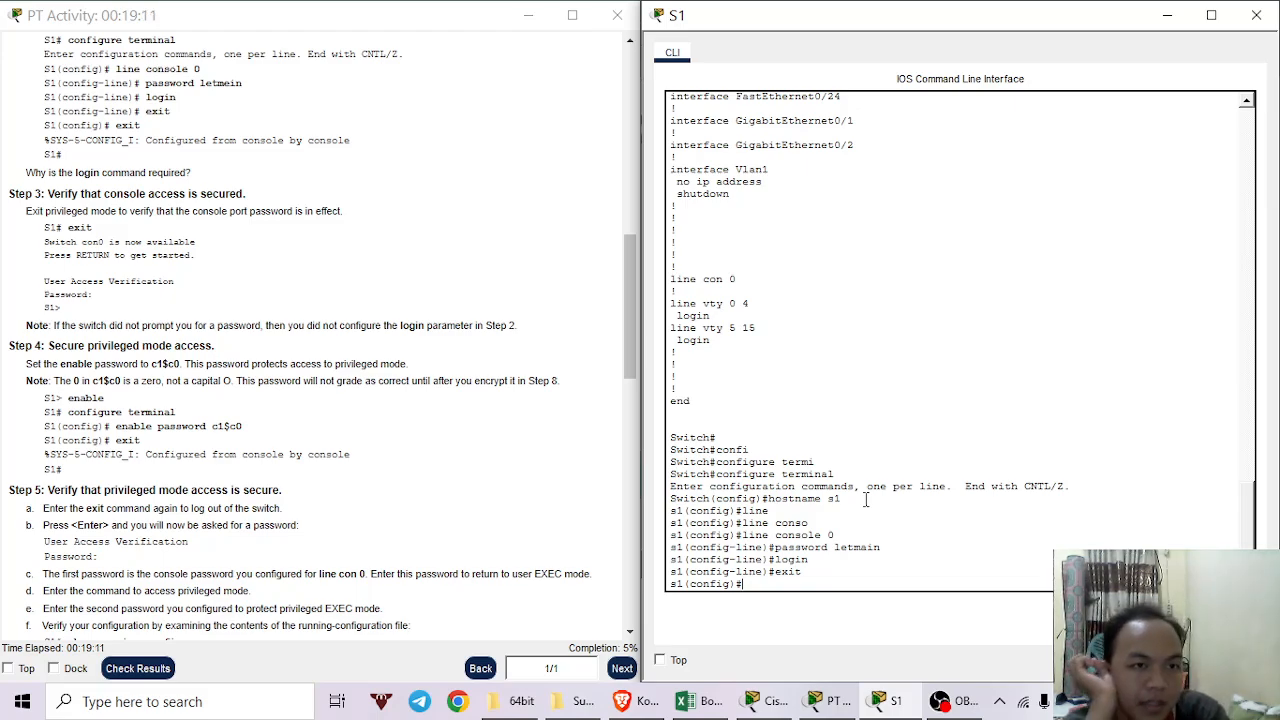
{"action": "left_click_drag", "start_coordinate": [80, 125], "coordinate": [176, 158]}
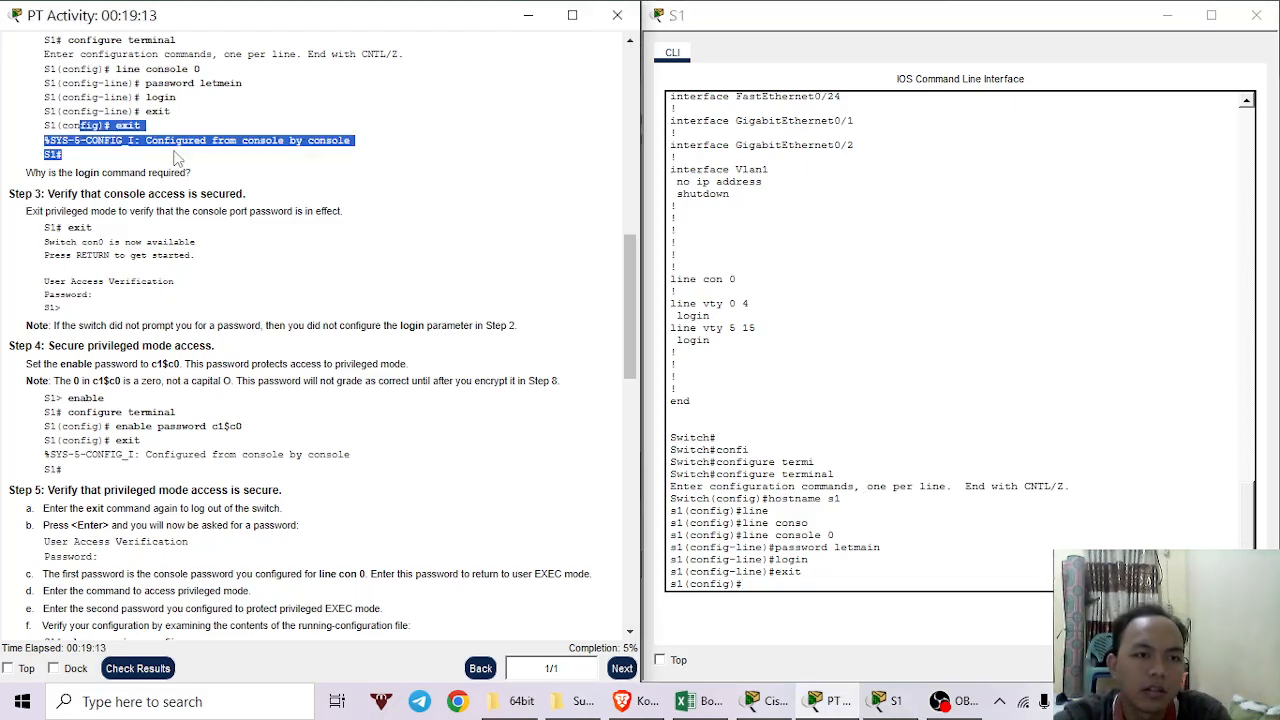
{"action": "left_click", "coordinate": [365, 208]}
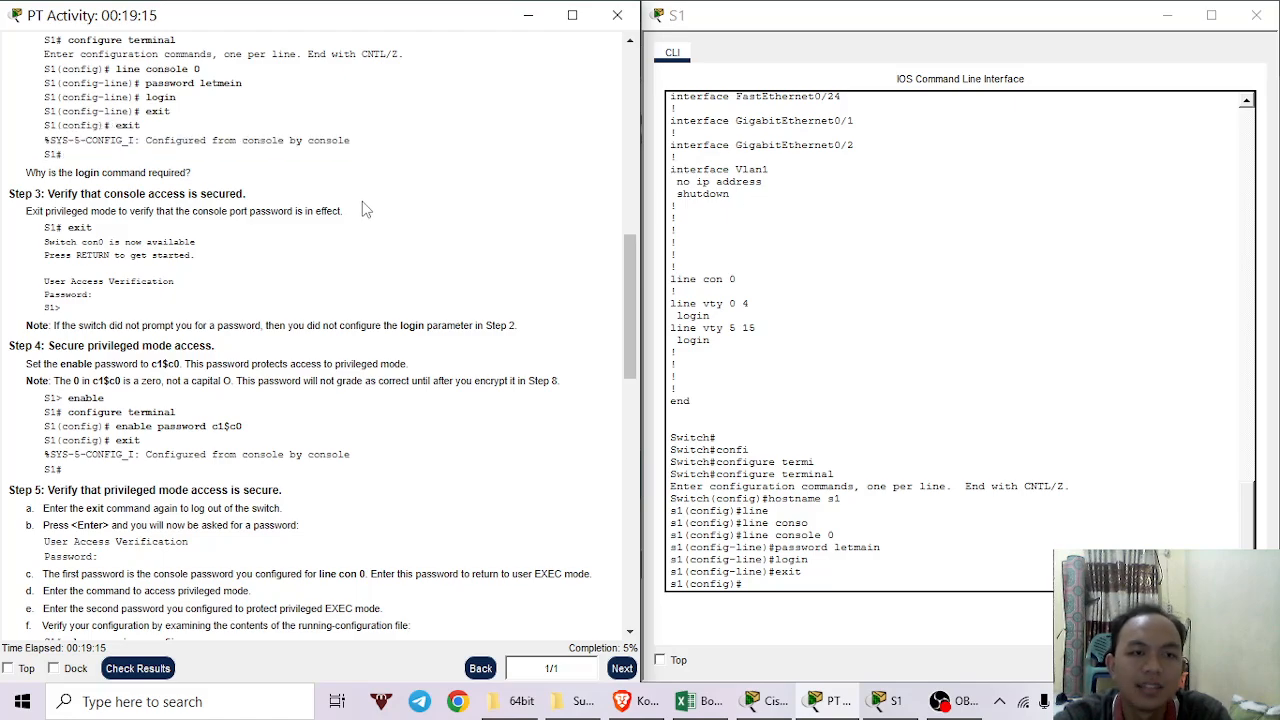
{"action": "left_click", "coordinate": [938, 546]}
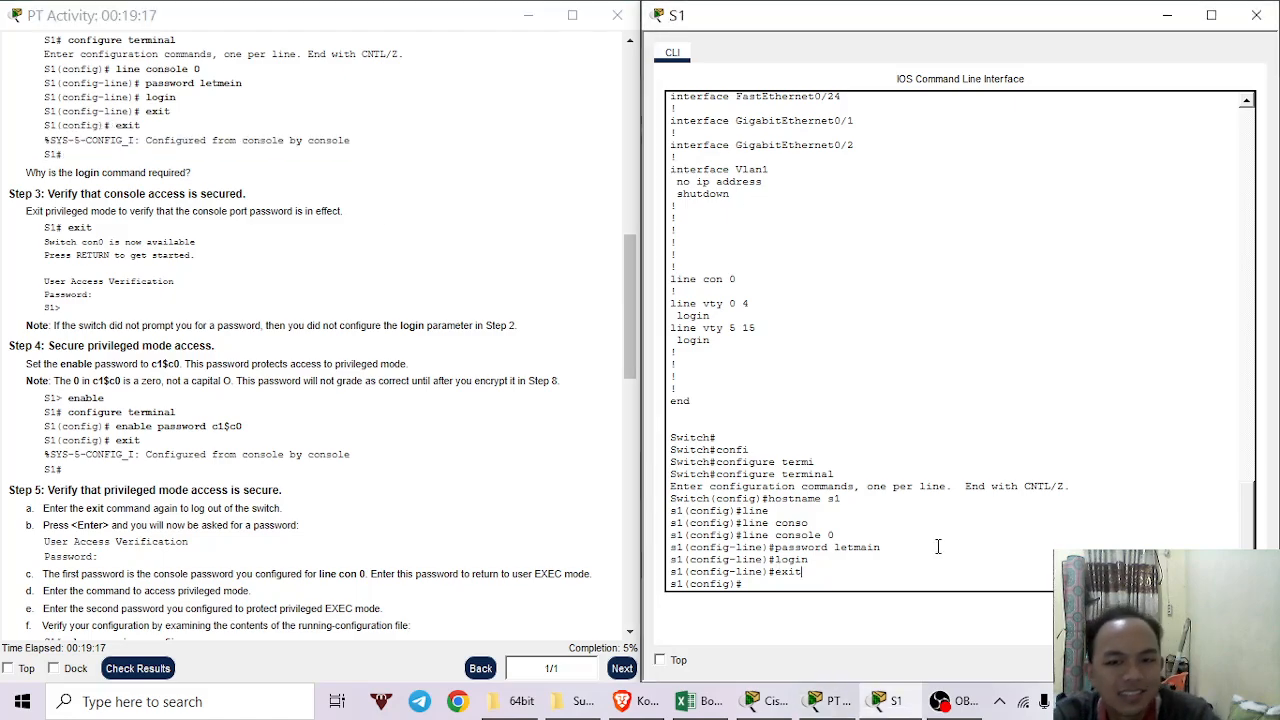
Set the enable password on s1 to the lab's privileged-mode password.
{"action": "key", "text": "Return"}
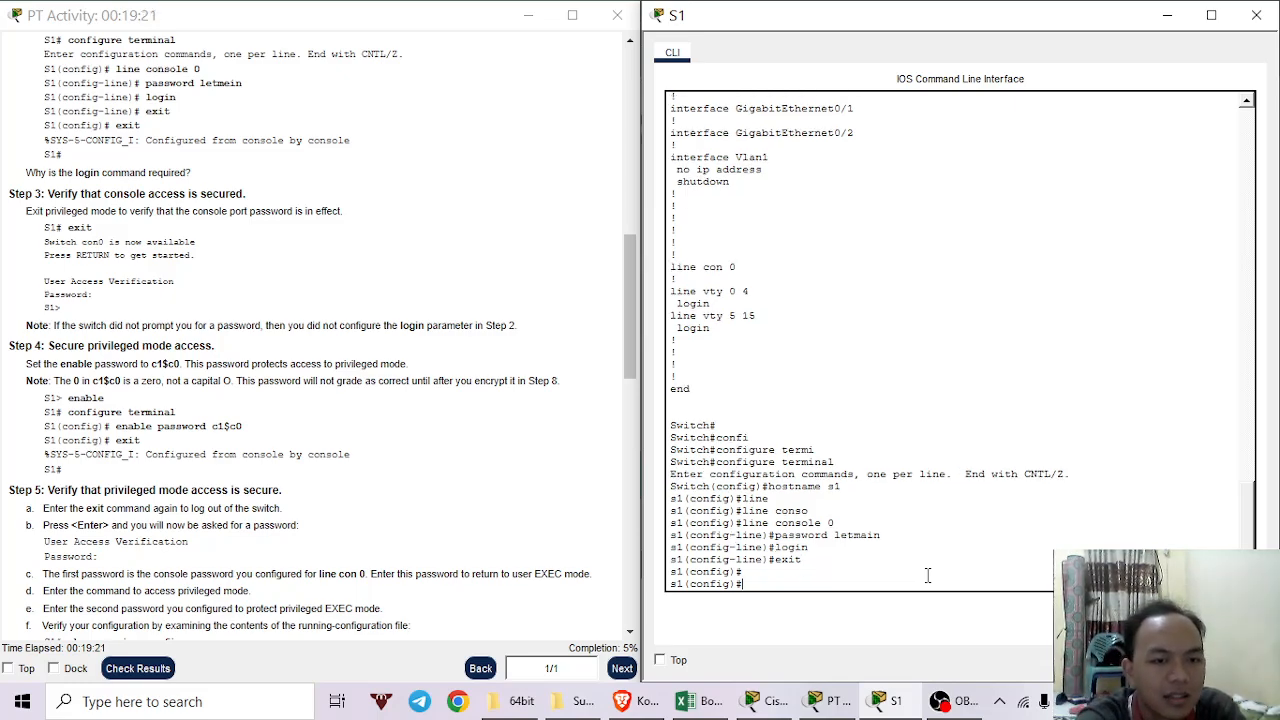
{"action": "type", "text": "en"}
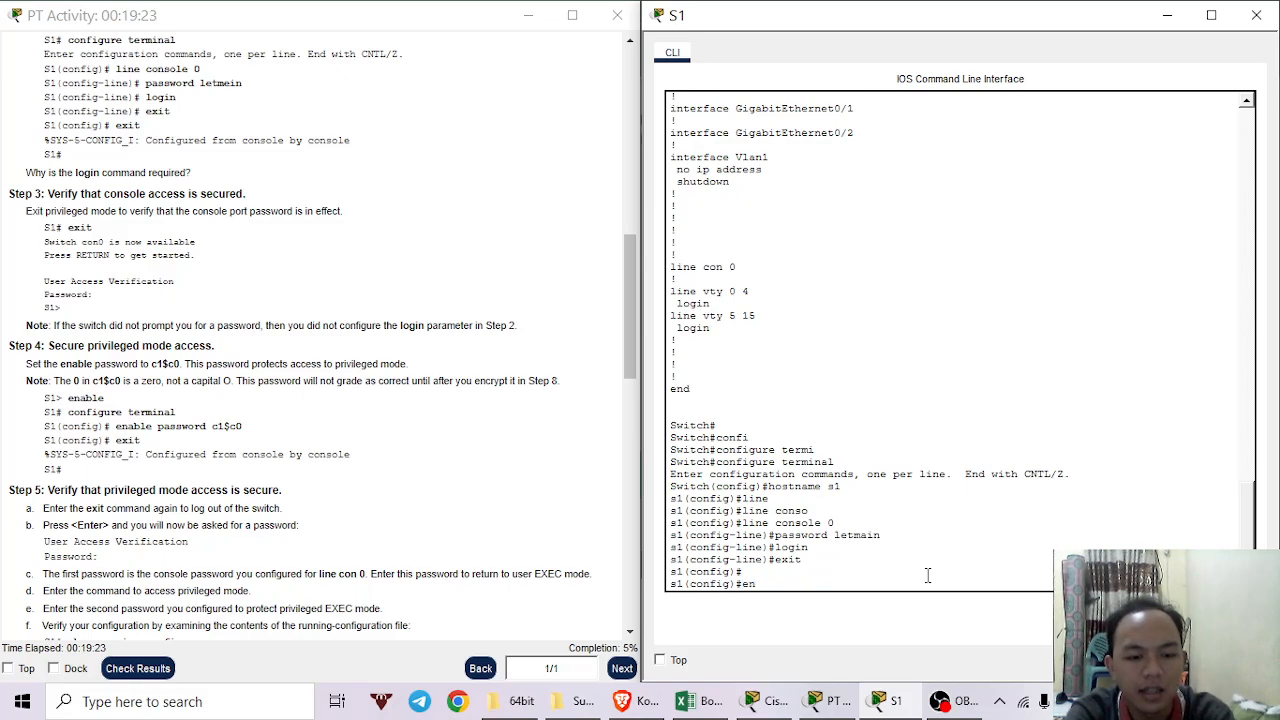
{"action": "type", "text": "an"}
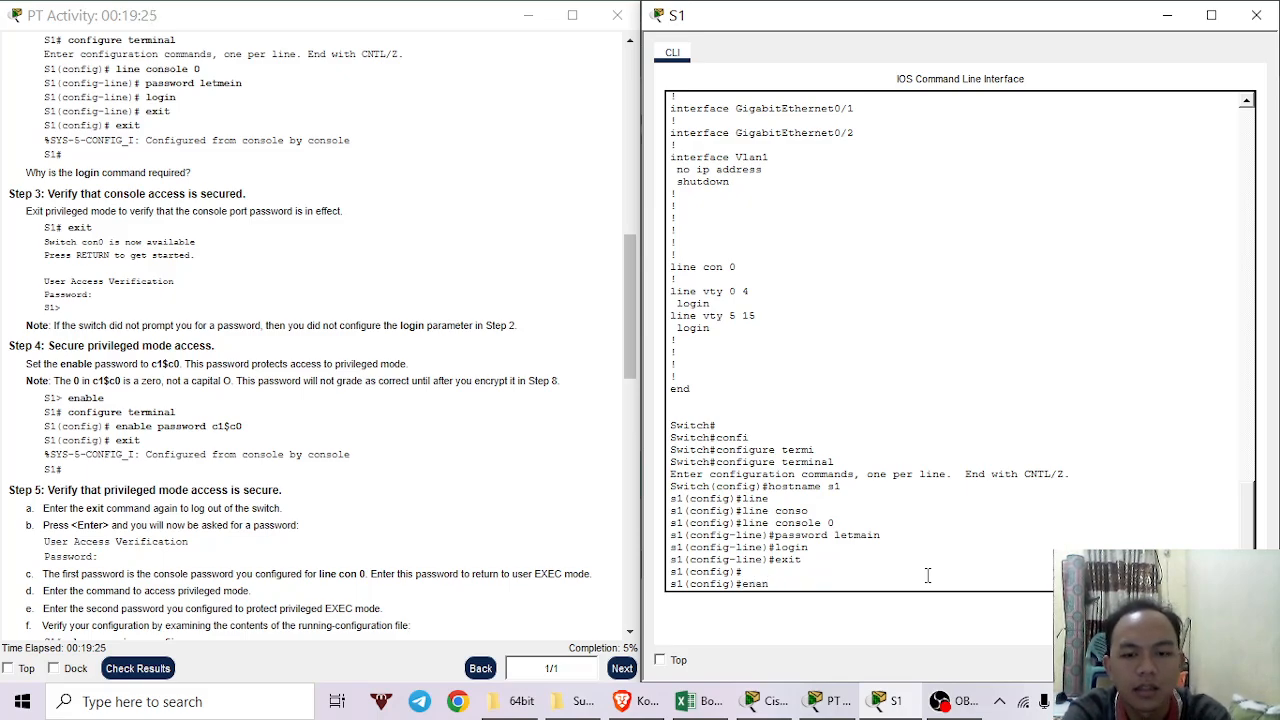
{"action": "key", "text": "BackSpace"}
{"action": "type", "text": "b"}
{"action": "key", "text": "Tab"}
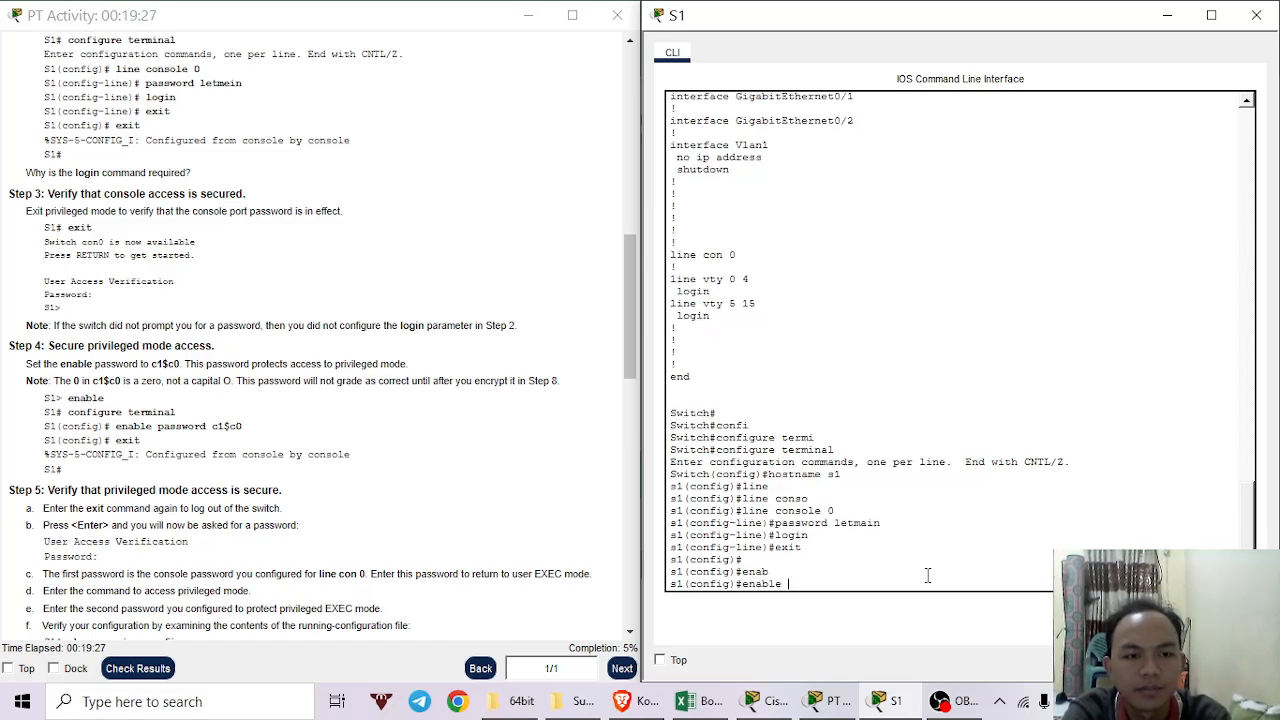
{"action": "type", "text": "pass"}
{"action": "key", "text": "Tab"}
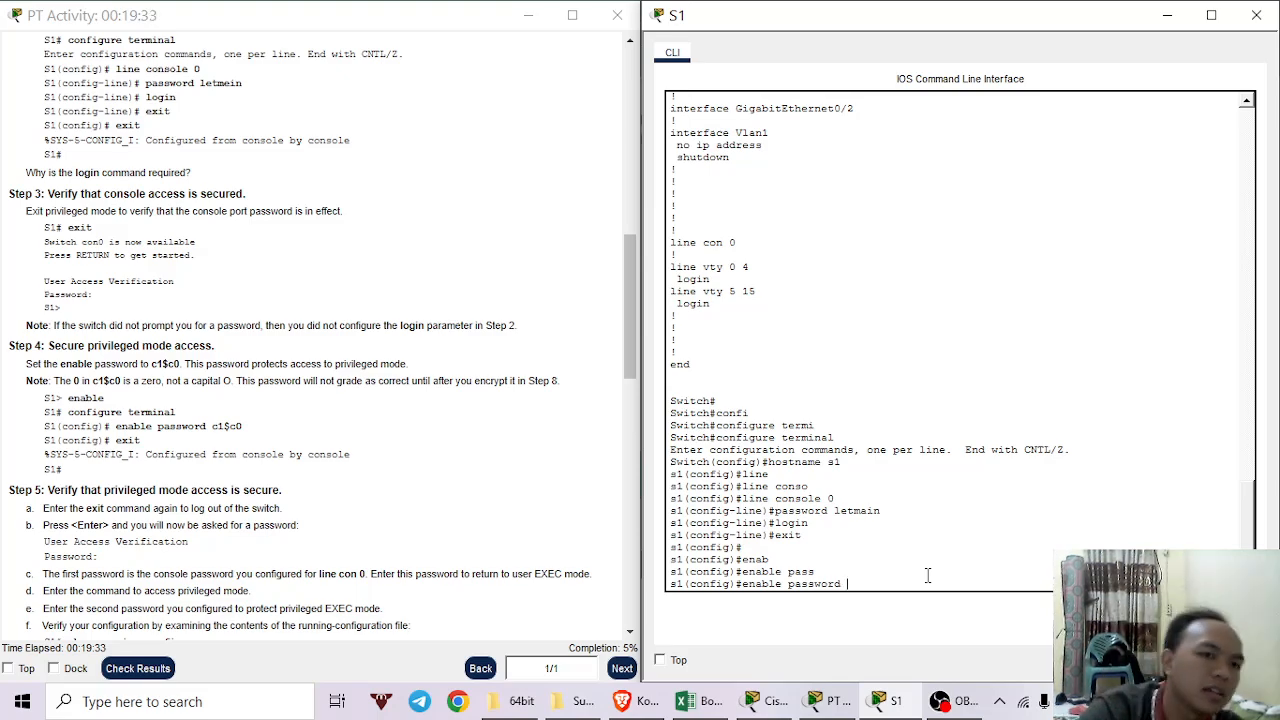
{"action": "scroll", "coordinate": [450, 272], "scroll_direction": "down", "scroll_amount": 1}
{"action": "scroll", "coordinate": [312, 283], "scroll_direction": "down", "scroll_amount": 6}
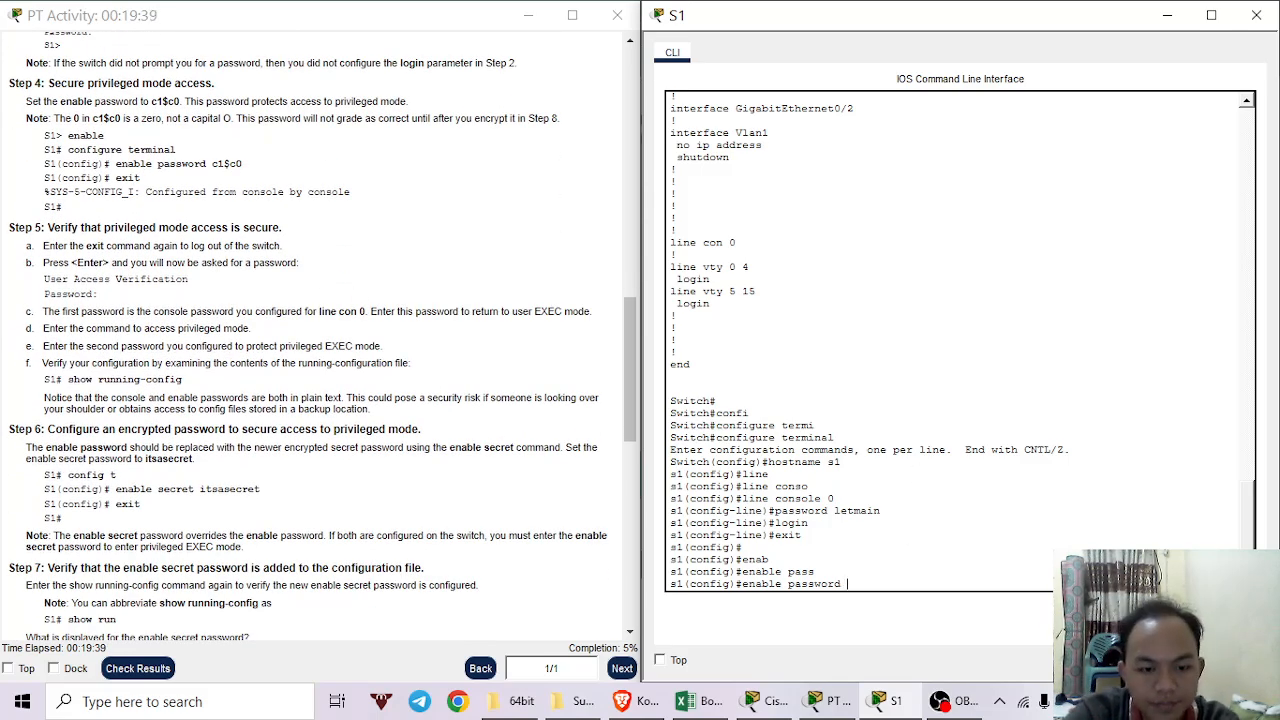
{"action": "type", "text": "c1"}
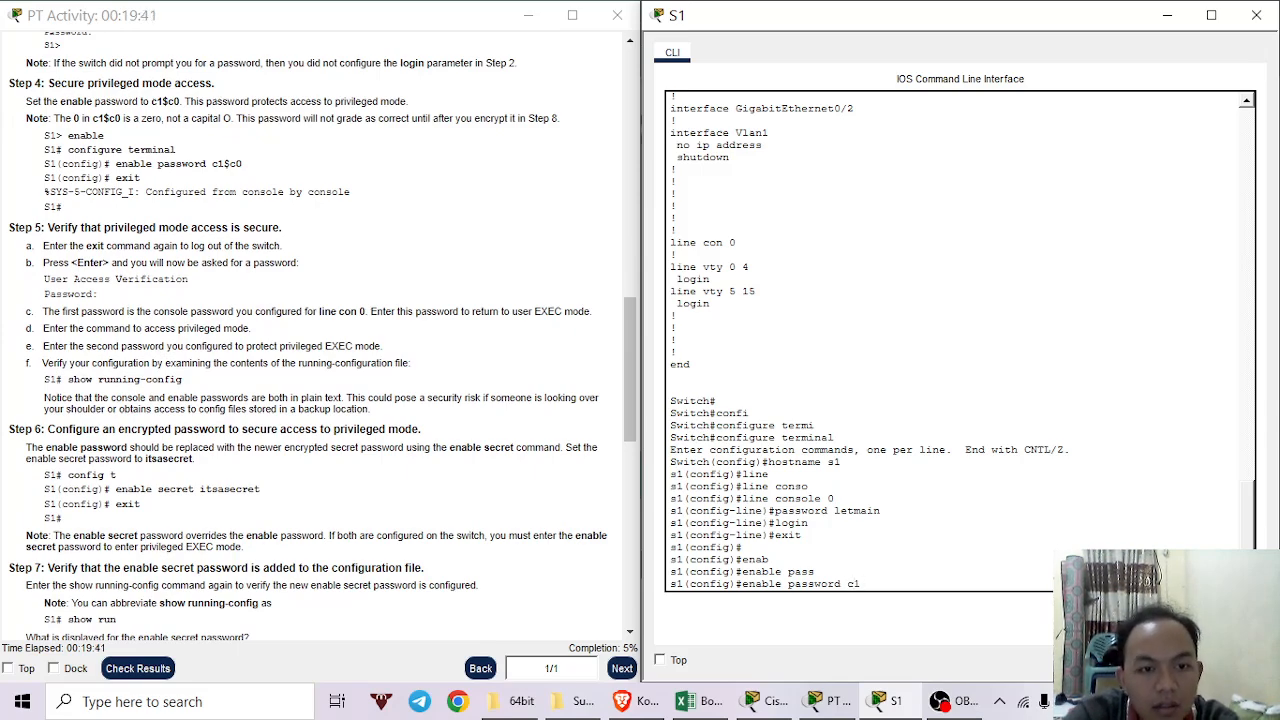
{"action": "type", "text": "$"}
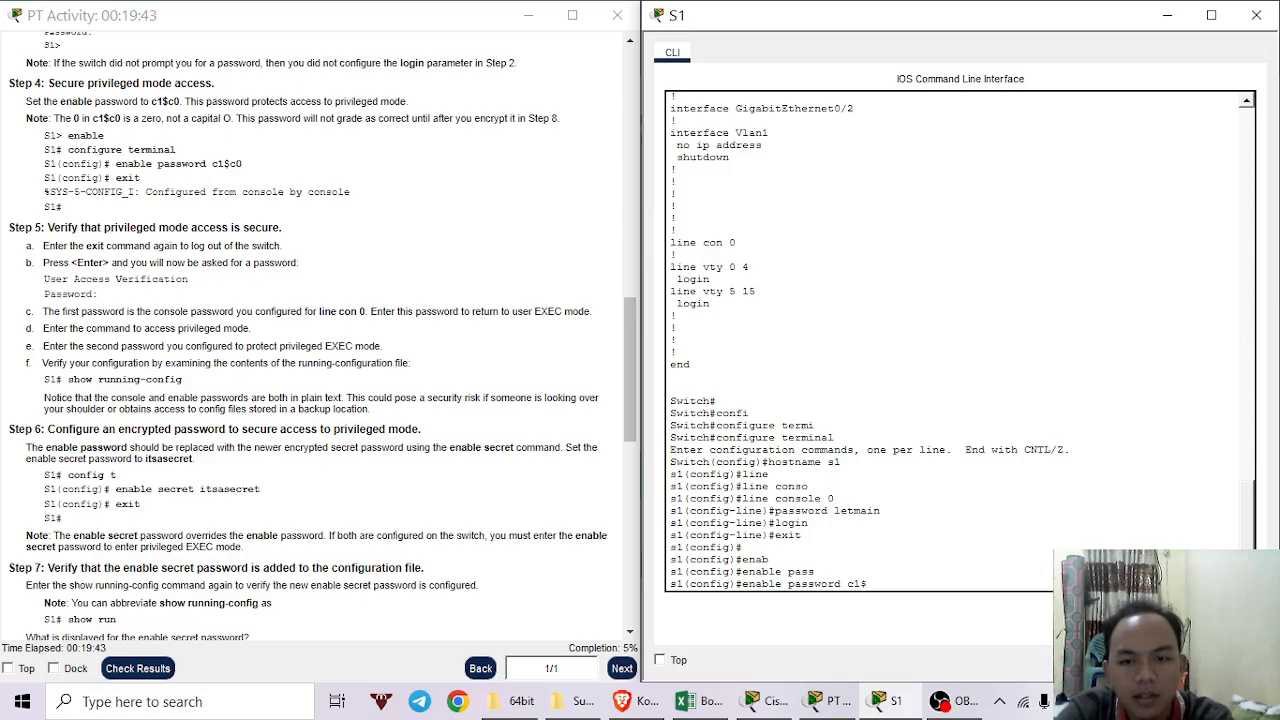
{"action": "type", "text": "c"}
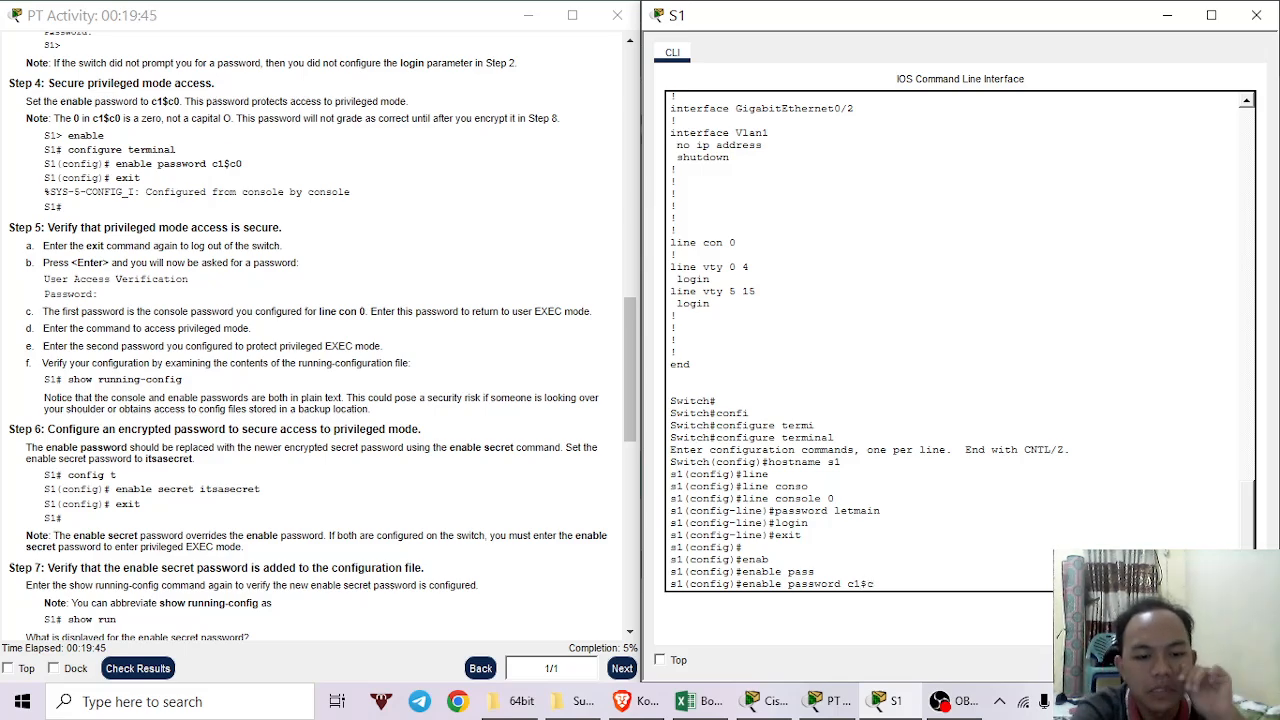
{"action": "type", "text": "0"}
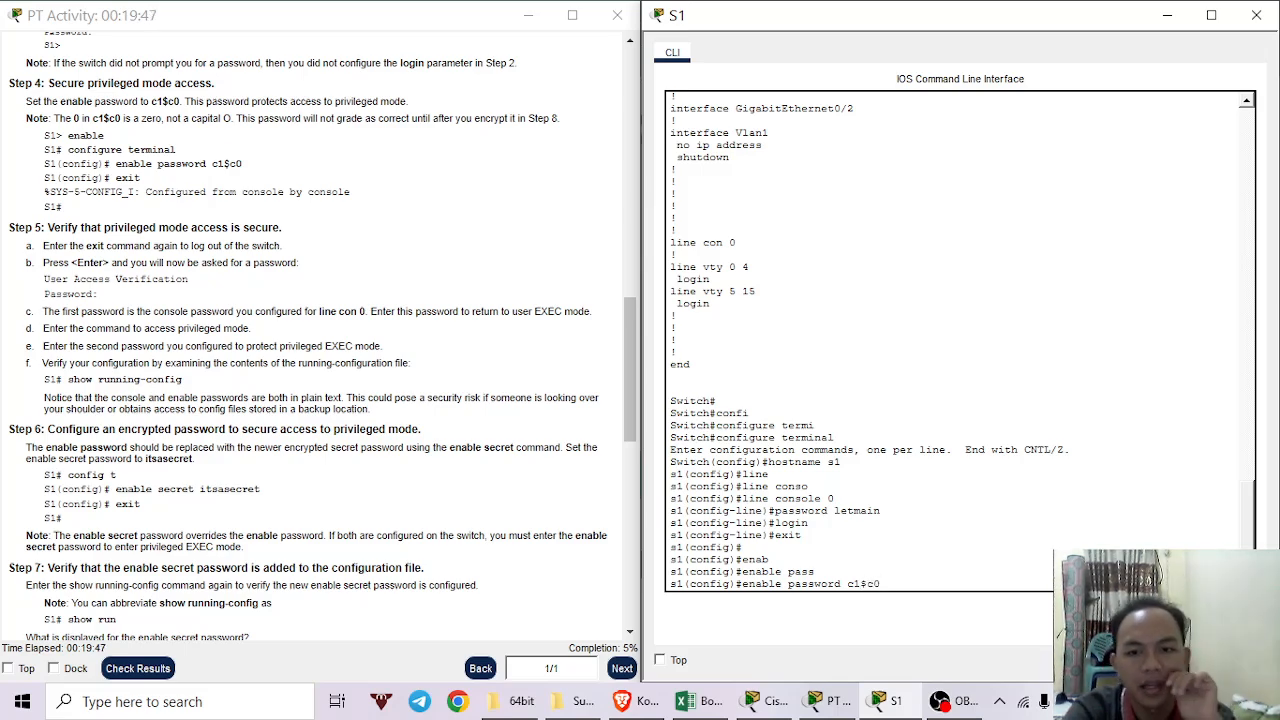
{"action": "key", "text": "Return"}
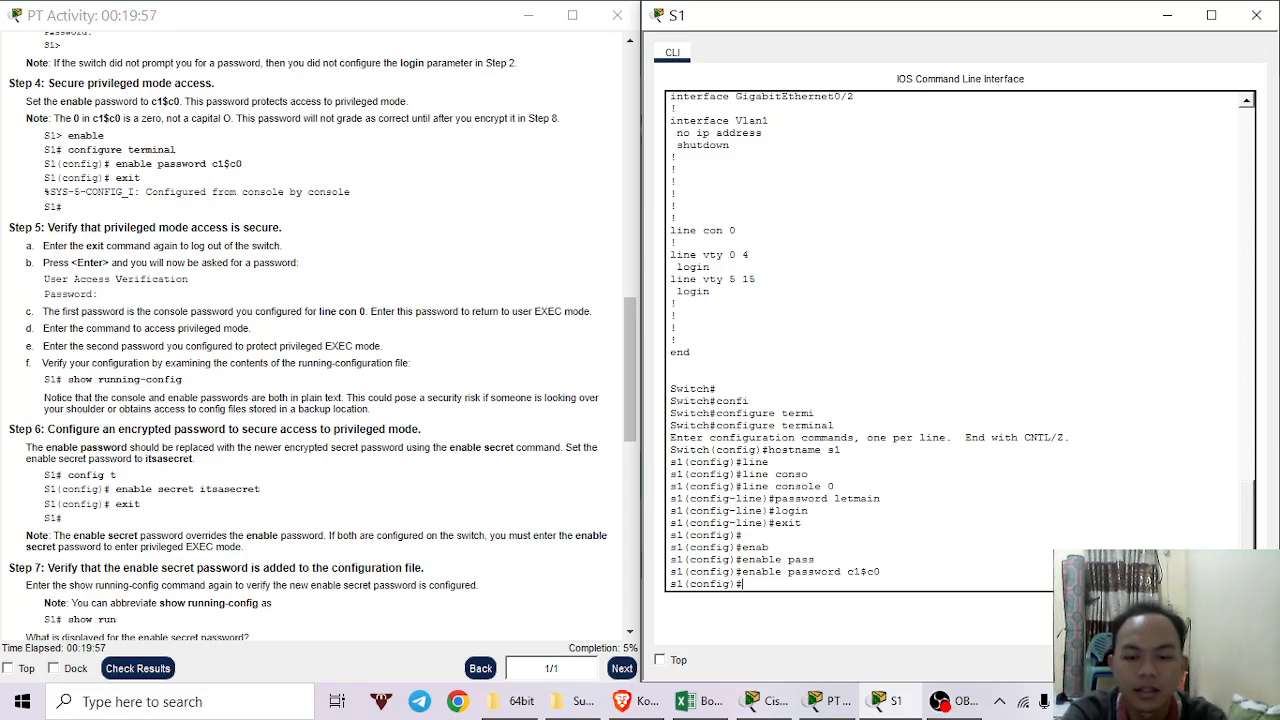
Try login in global configuration, which is rejected, then exit to s1#.
{"action": "type", "text": "login"}
{"action": "key", "text": "Return"}
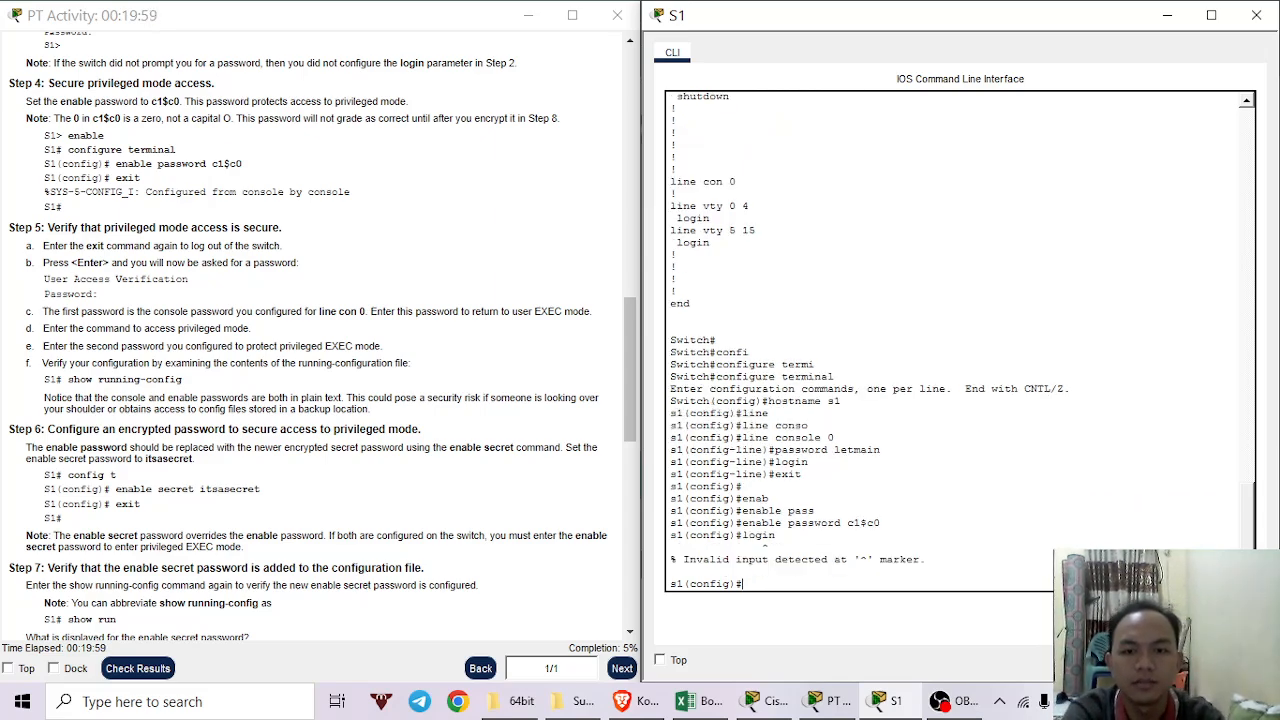
{"action": "key", "text": "Return"}
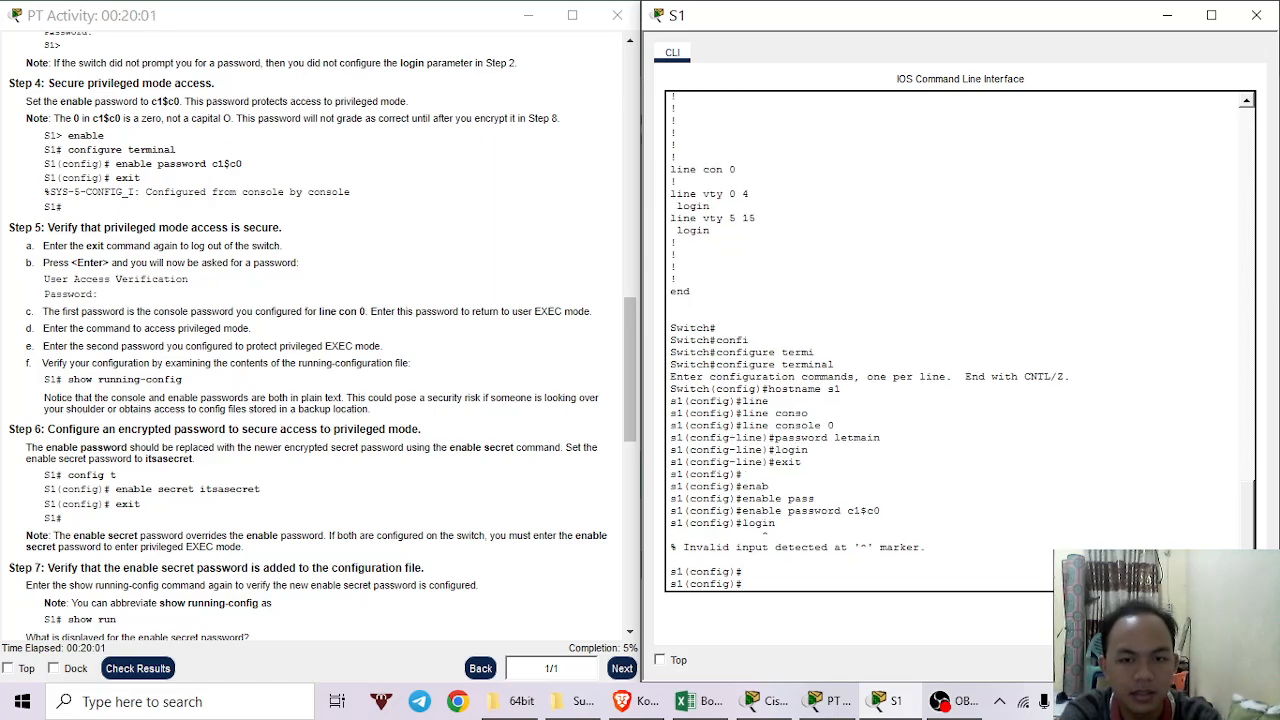
{"action": "type", "text": "exit"}
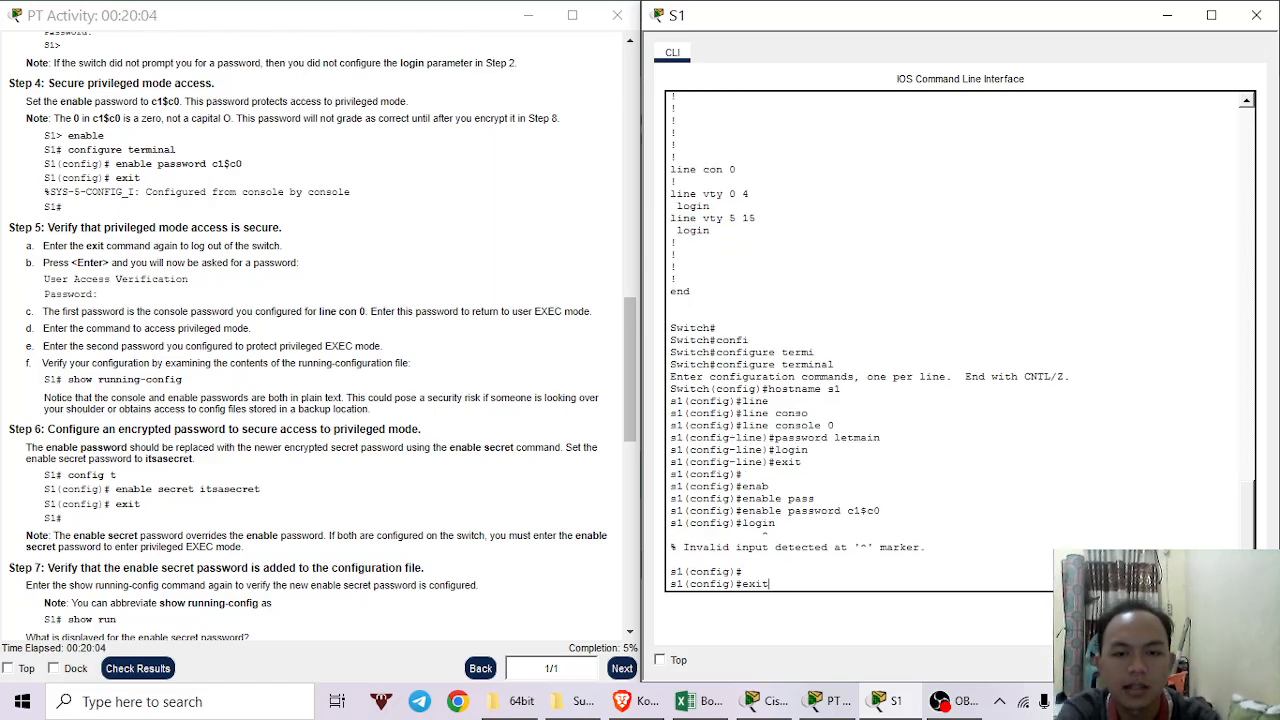
{"action": "key", "text": "Return"}
{"action": "key", "text": "Return"}
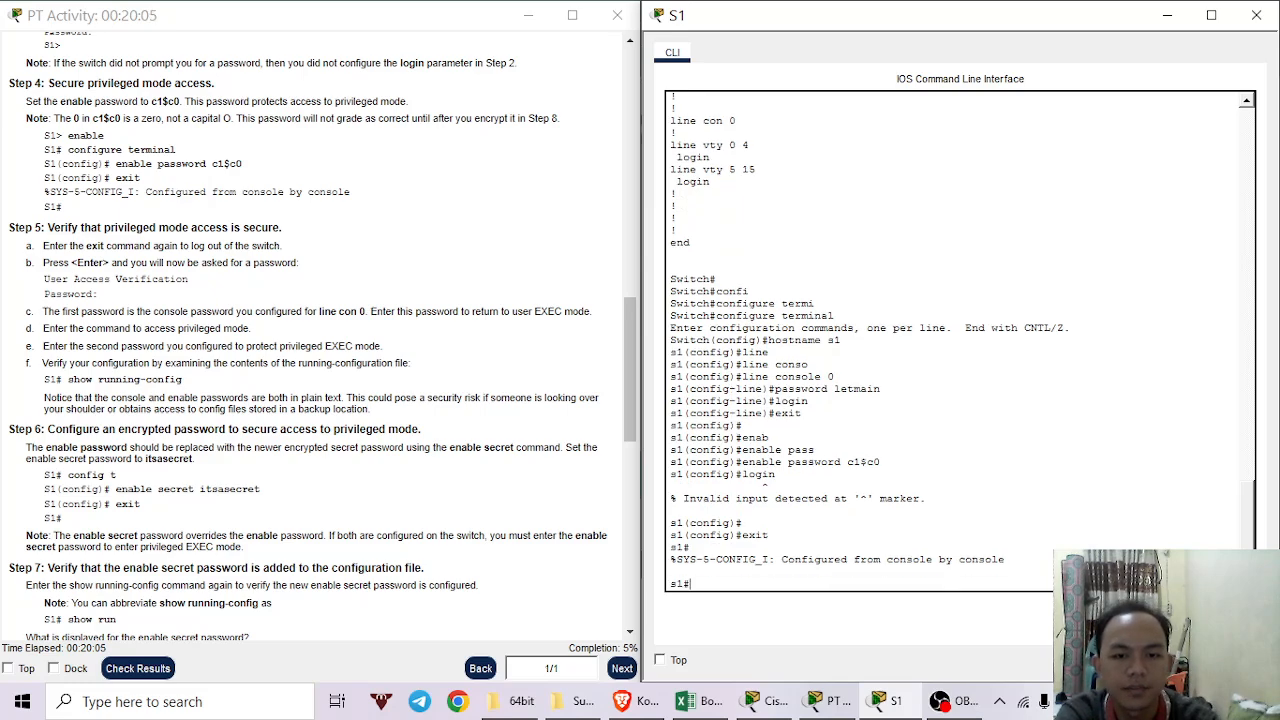
Log out of the s1 console and make two failed password attempts at the new login.
{"action": "type", "text": "exit"}
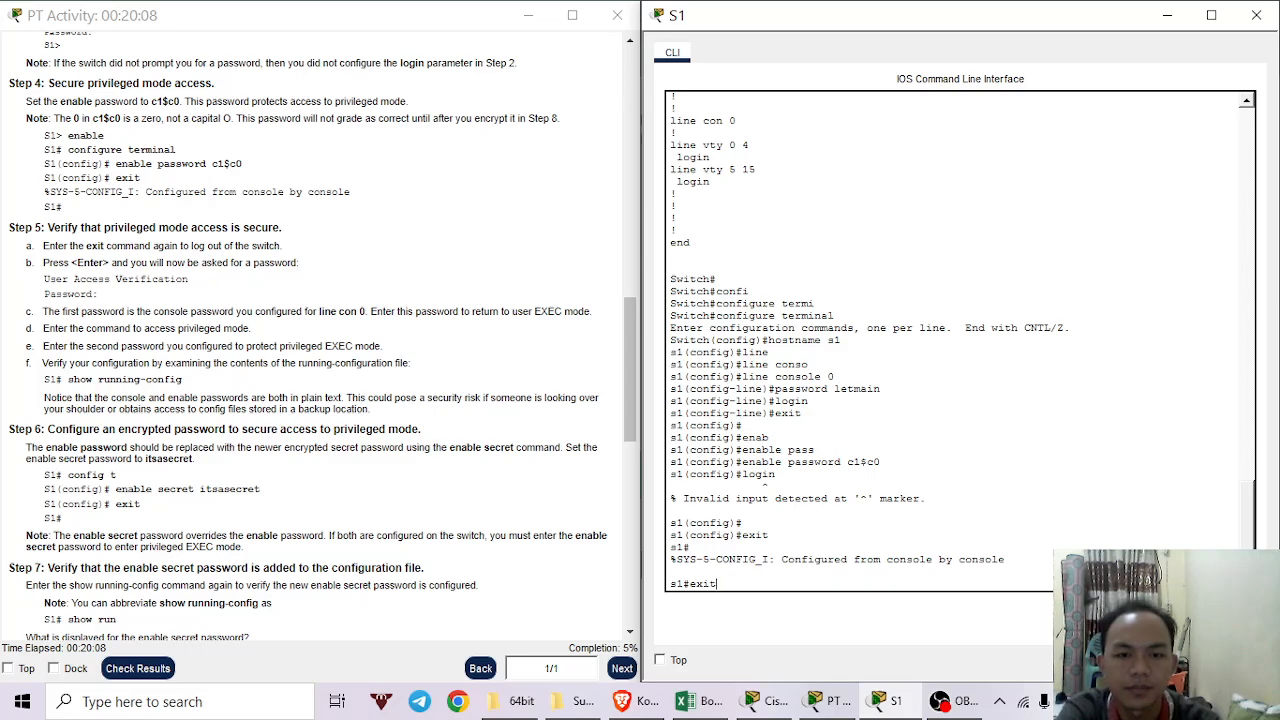
{"action": "key", "text": "Return"}
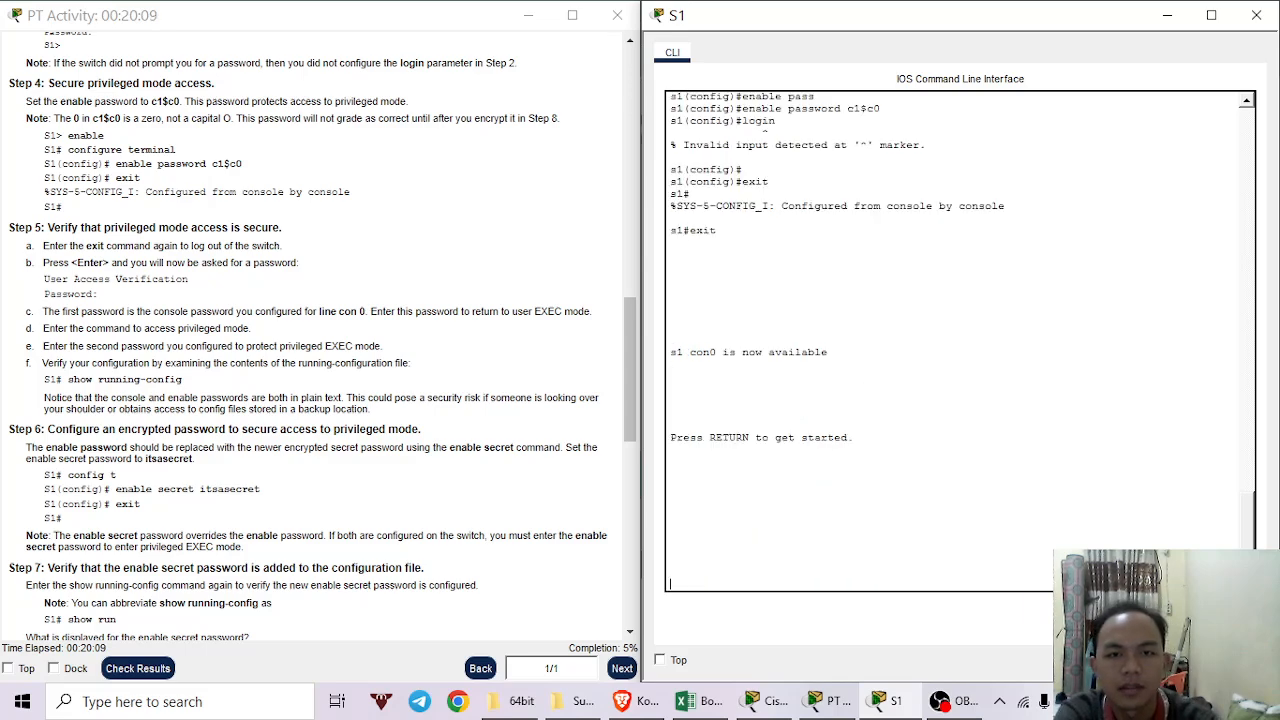
{"action": "key", "text": "Return"}
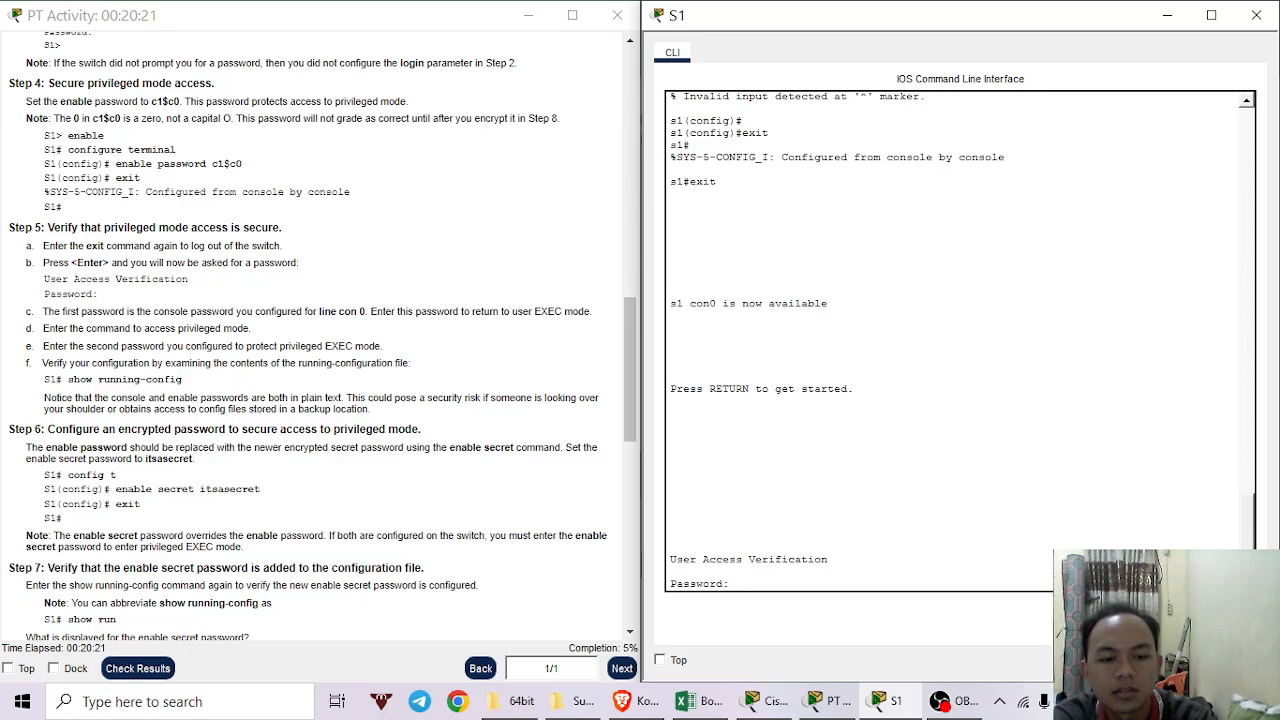
{"action": "key", "text": "Return"}
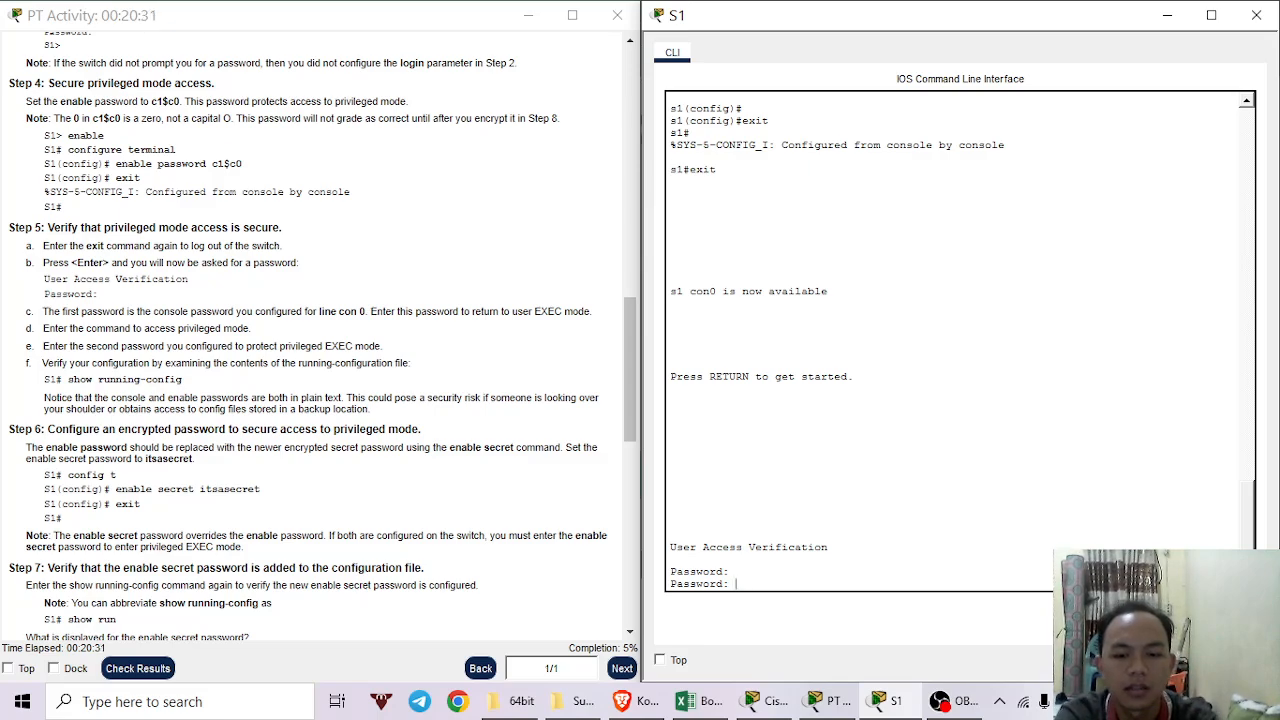
{"action": "key", "text": "Return"}
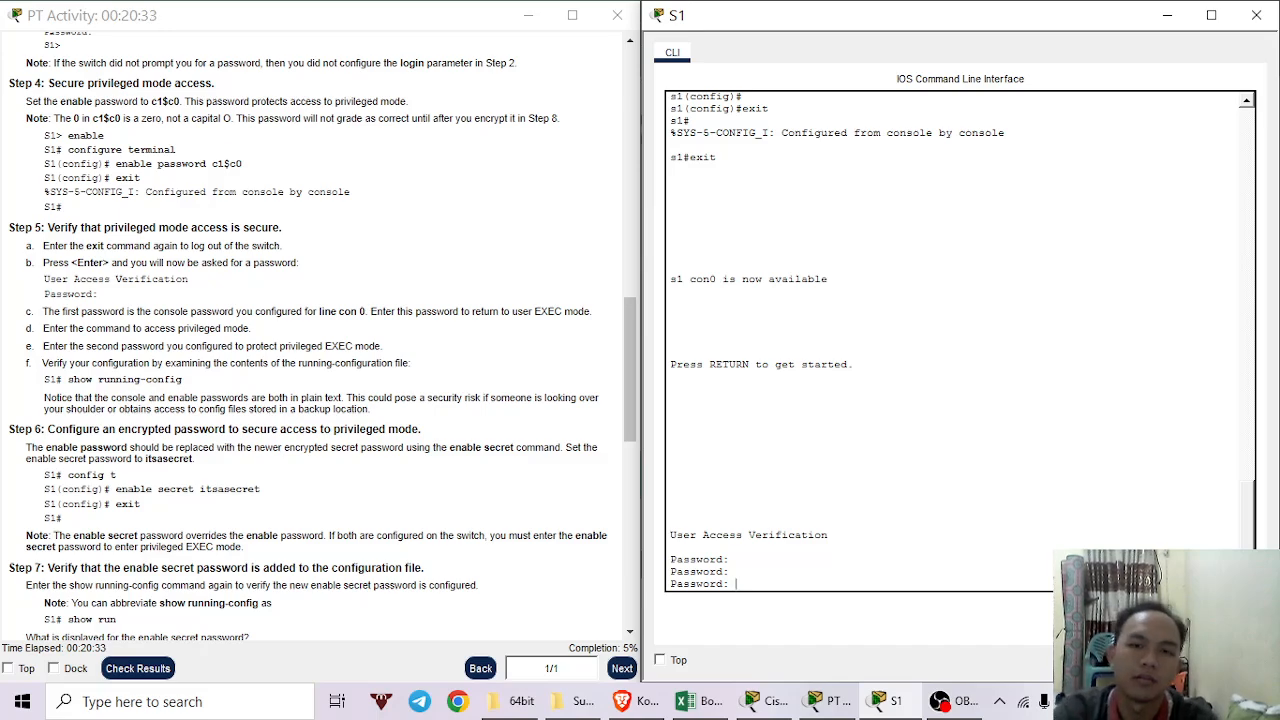
{"action": "scroll", "coordinate": [978, 407], "scroll_direction": "up", "scroll_amount": 6}
{"action": "scroll", "coordinate": [916, 322], "scroll_direction": "up", "scroll_amount": 3}
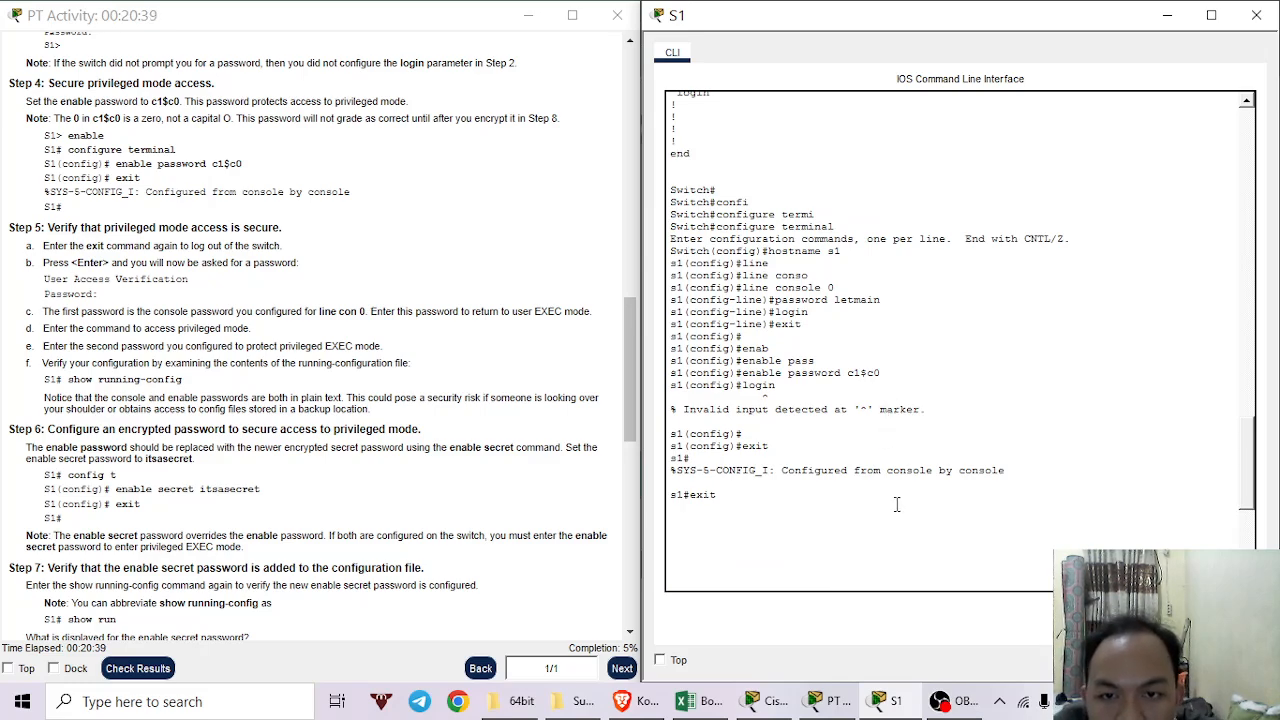
Fail the third console password attempt and start a fresh login.
{"action": "left_click_drag", "start_coordinate": [884, 366], "coordinate": [846, 375]}
{"action": "left_click", "coordinate": [877, 376]}
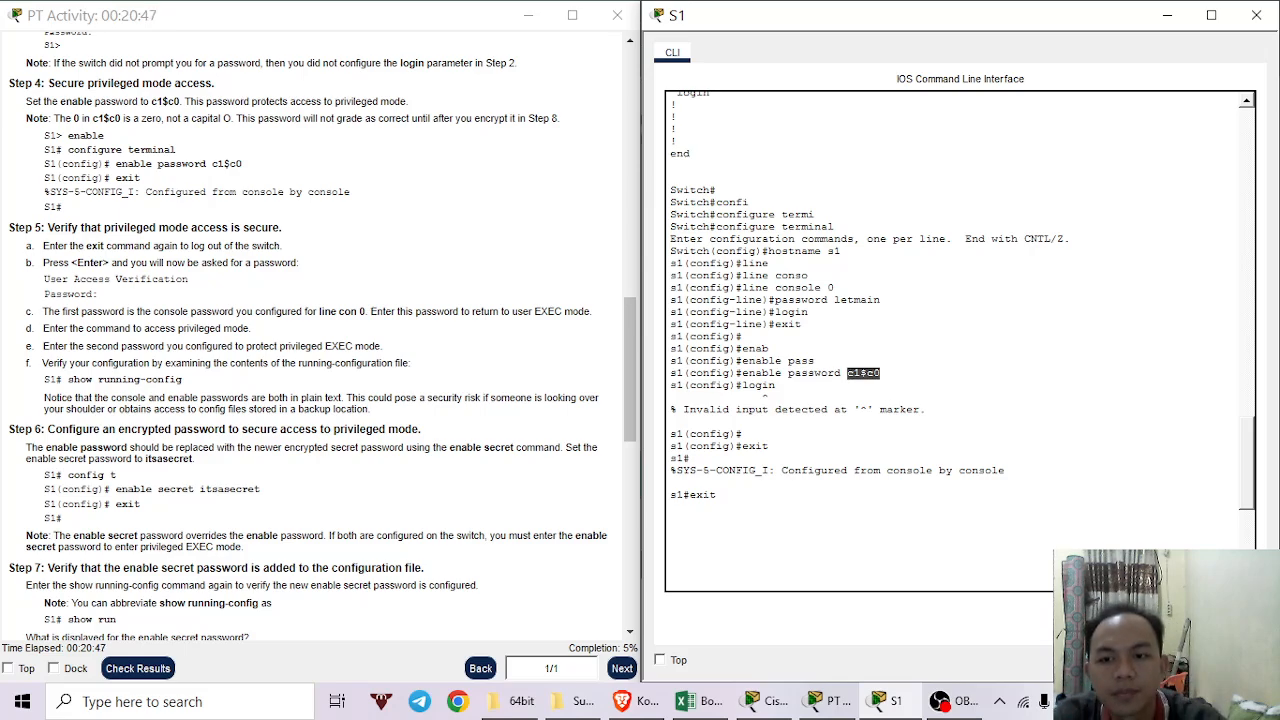
{"action": "key", "text": "Return"}
{"action": "key", "text": "Return"}
{"action": "key", "text": "Return"}
{"action": "key", "text": "Return"}
{"action": "key", "text": "Return"}
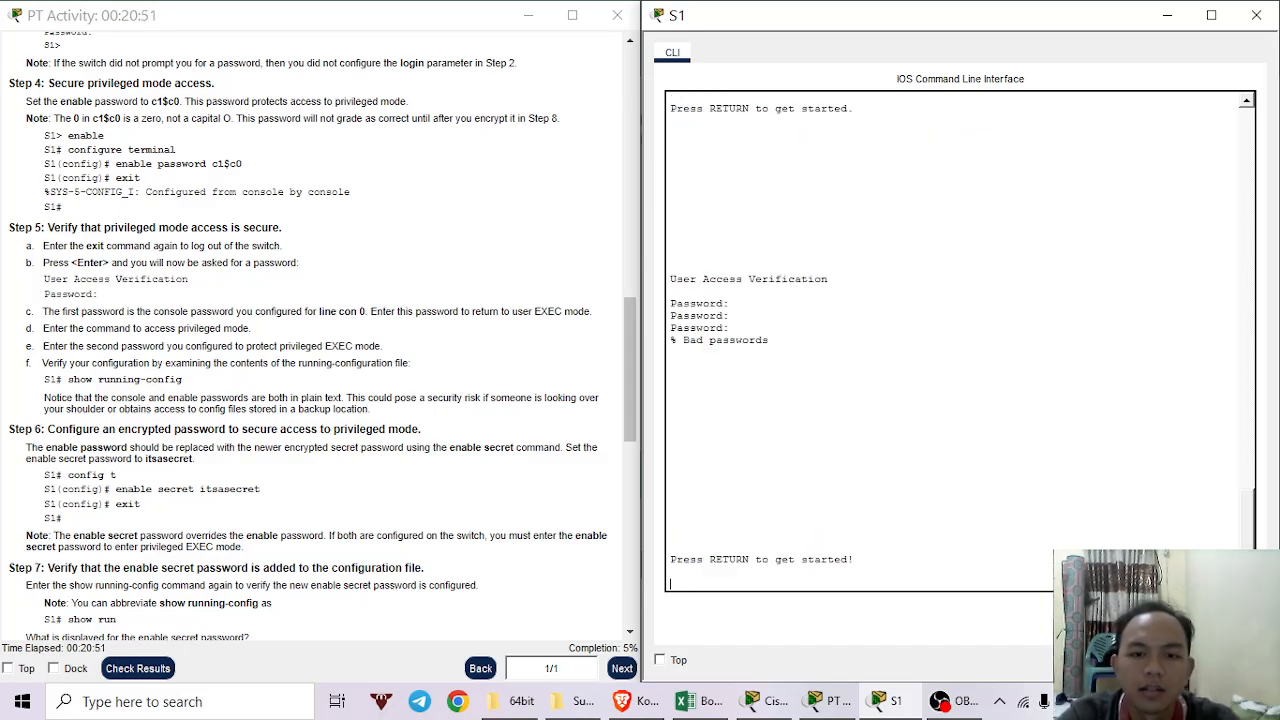
{"action": "key", "text": "Return"}
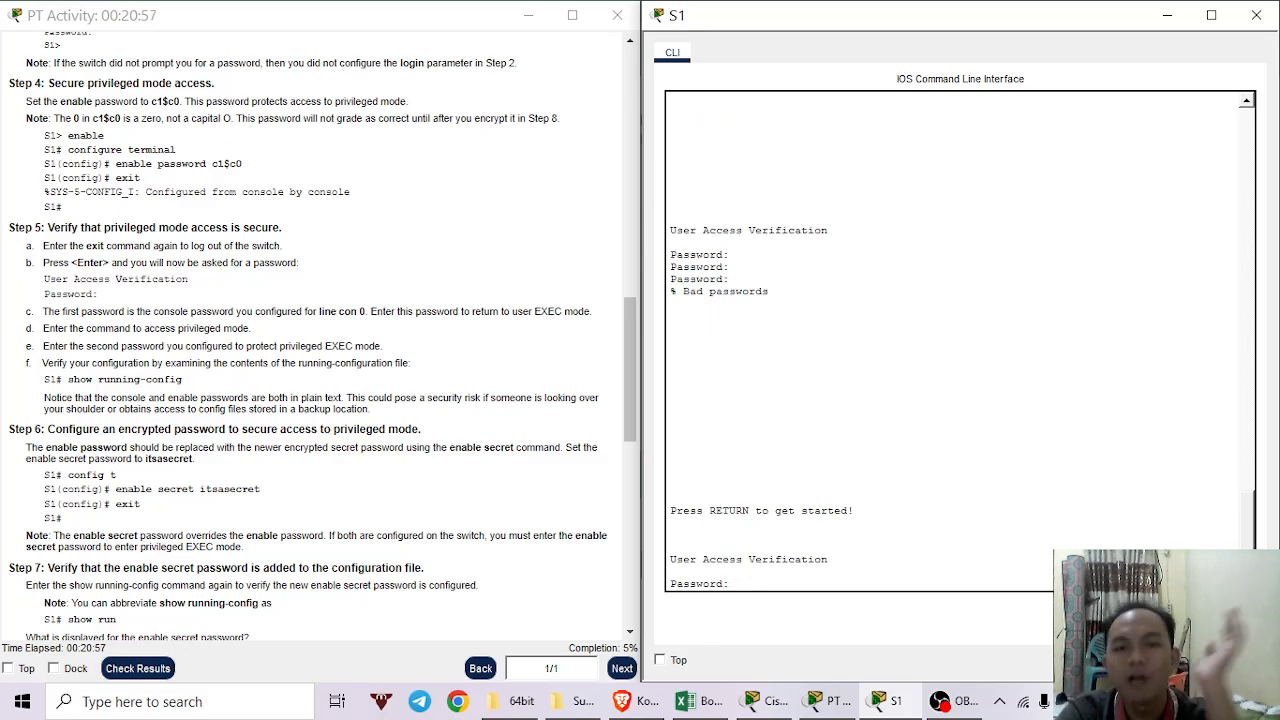
Check the console password in the history and log in with it to reach s1>.
{"action": "scroll", "coordinate": [1030, 457], "scroll_direction": "up", "scroll_amount": 5}
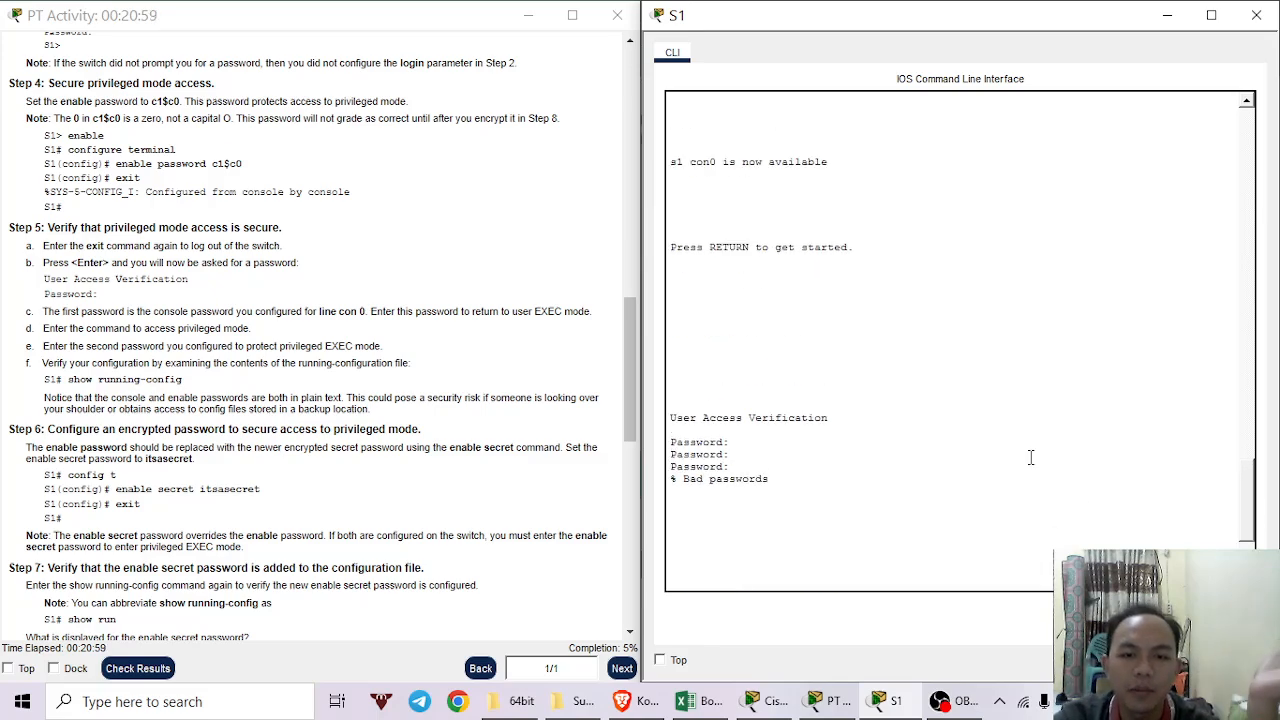
{"action": "scroll", "coordinate": [1030, 457], "scroll_direction": "up", "scroll_amount": 18}
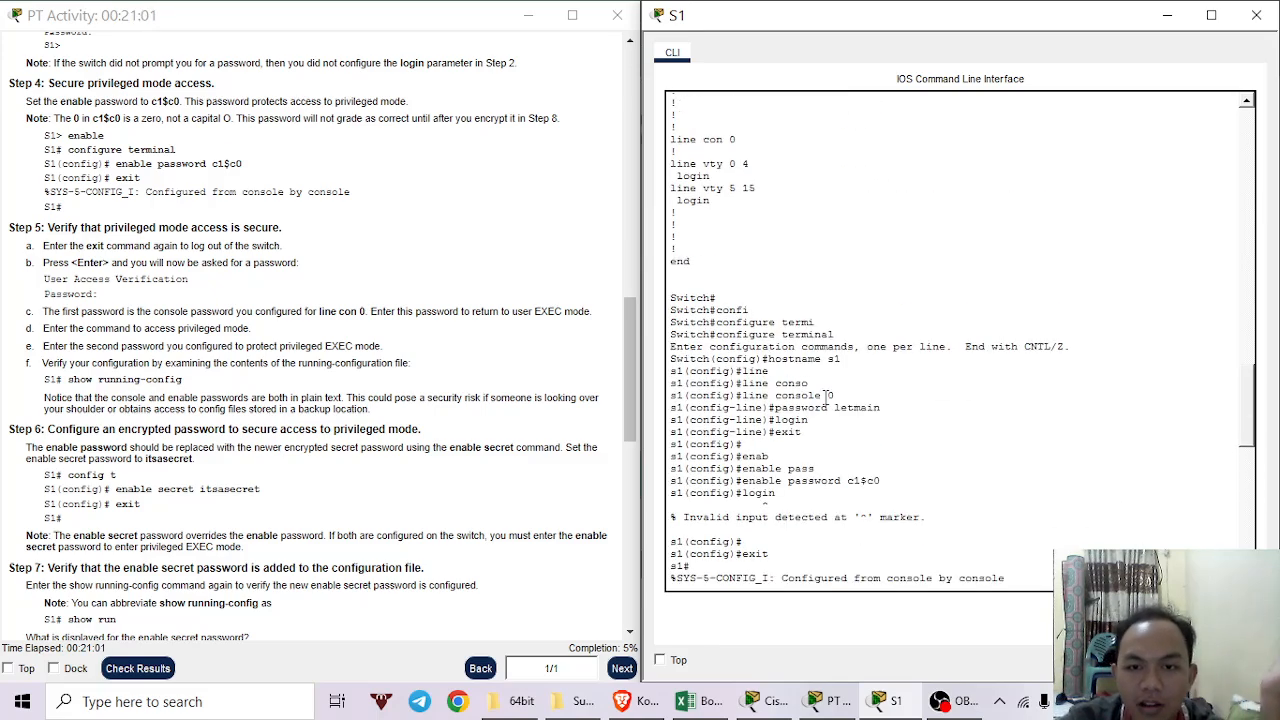
{"action": "left_click_drag", "start_coordinate": [882, 407], "coordinate": [834, 408]}
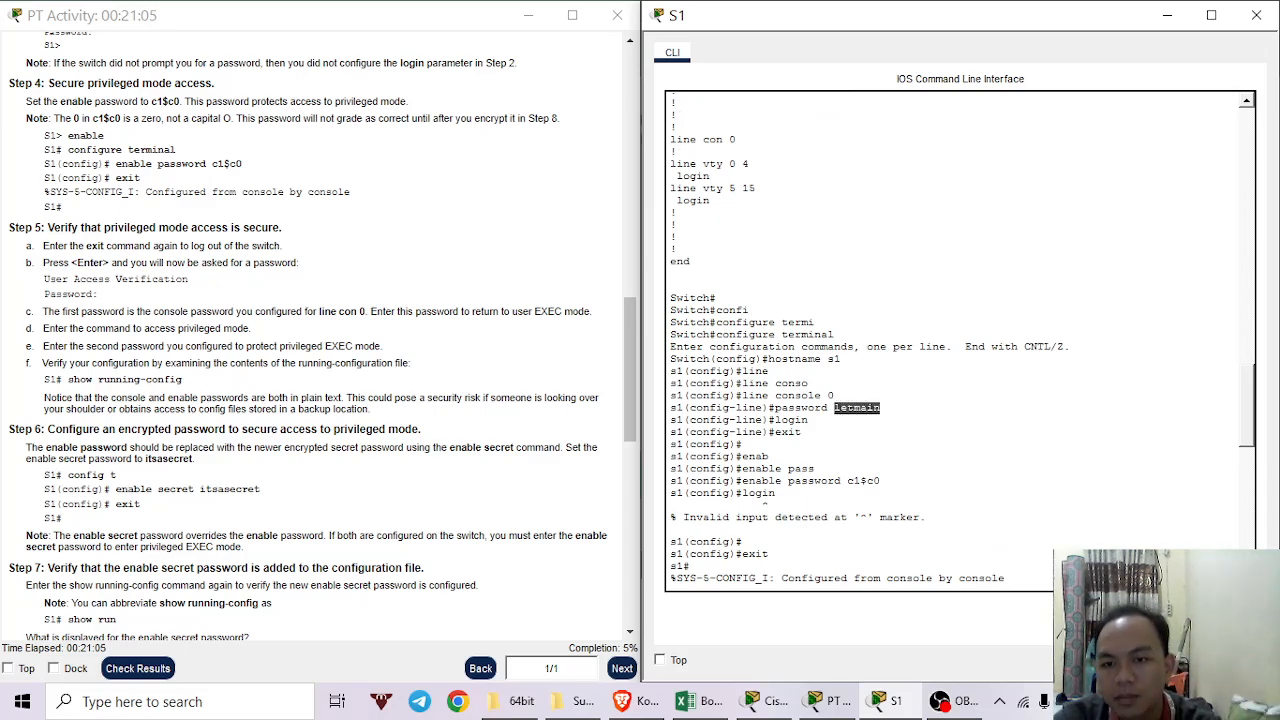
{"action": "key", "text": "Return"}
{"action": "type", "text": "letmain"}
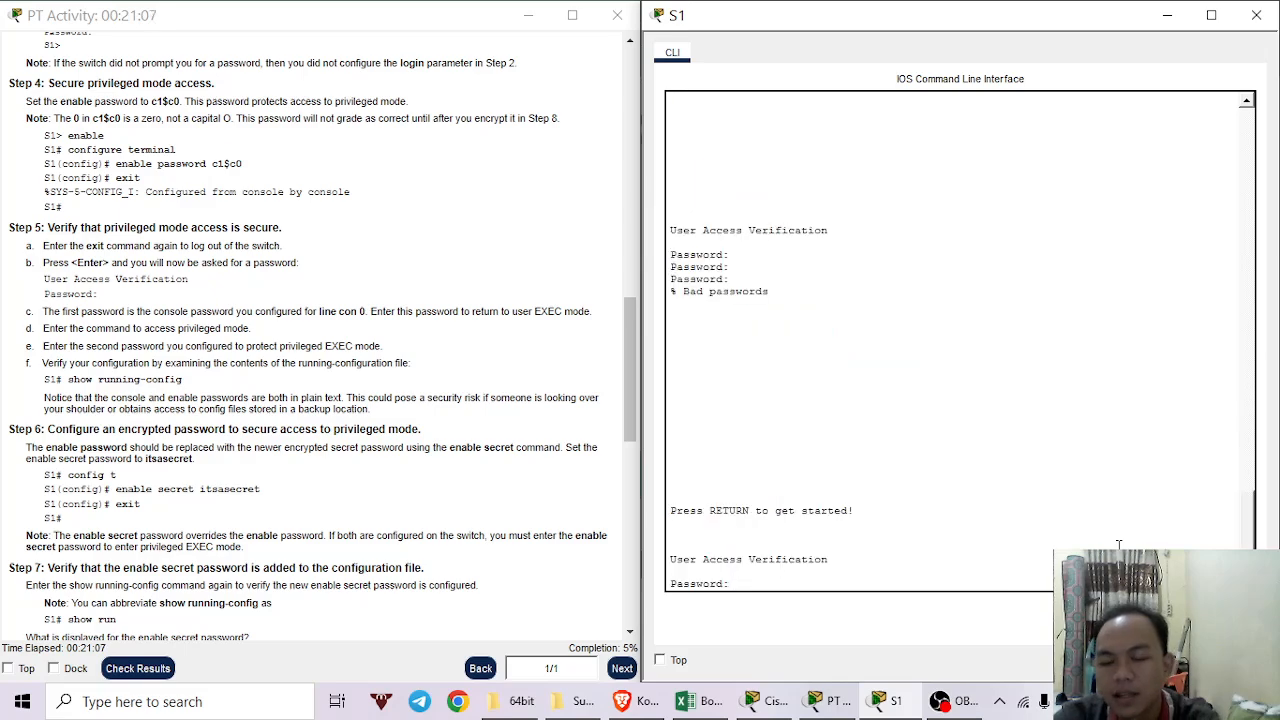
{"action": "key", "text": "Return"}
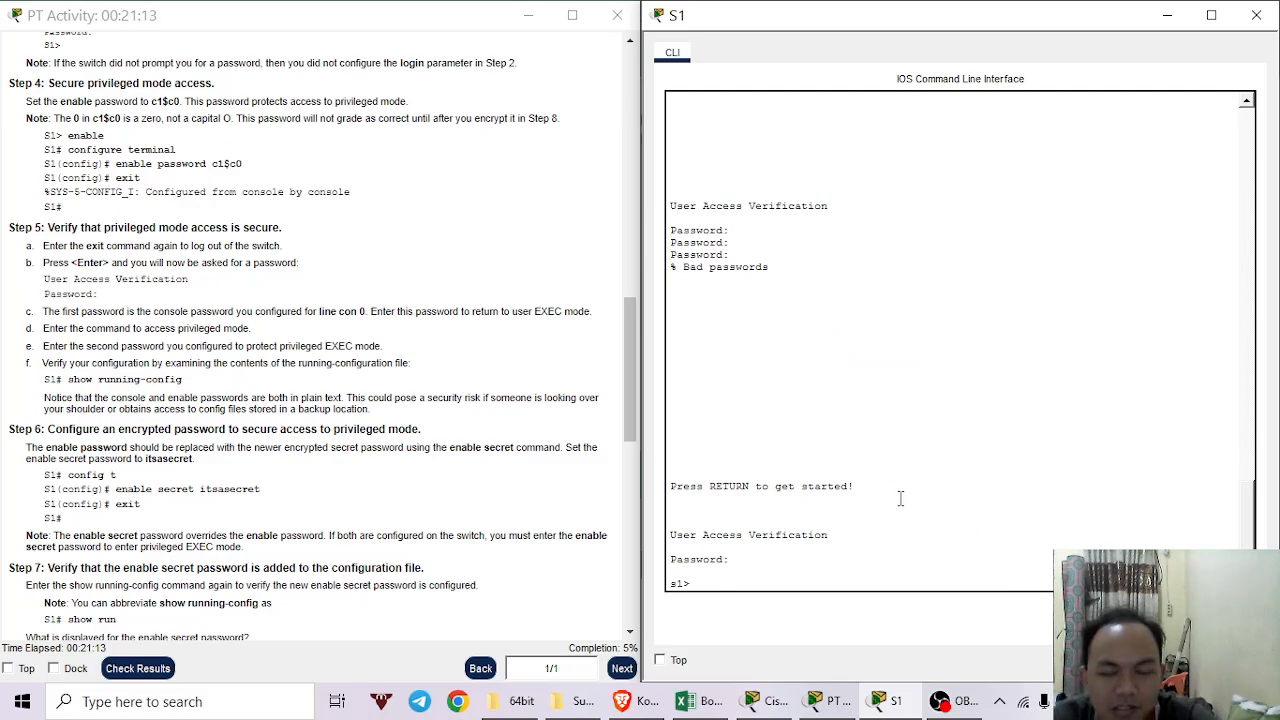
{"action": "scroll", "coordinate": [864, 526], "scroll_direction": "down", "scroll_amount": 1}
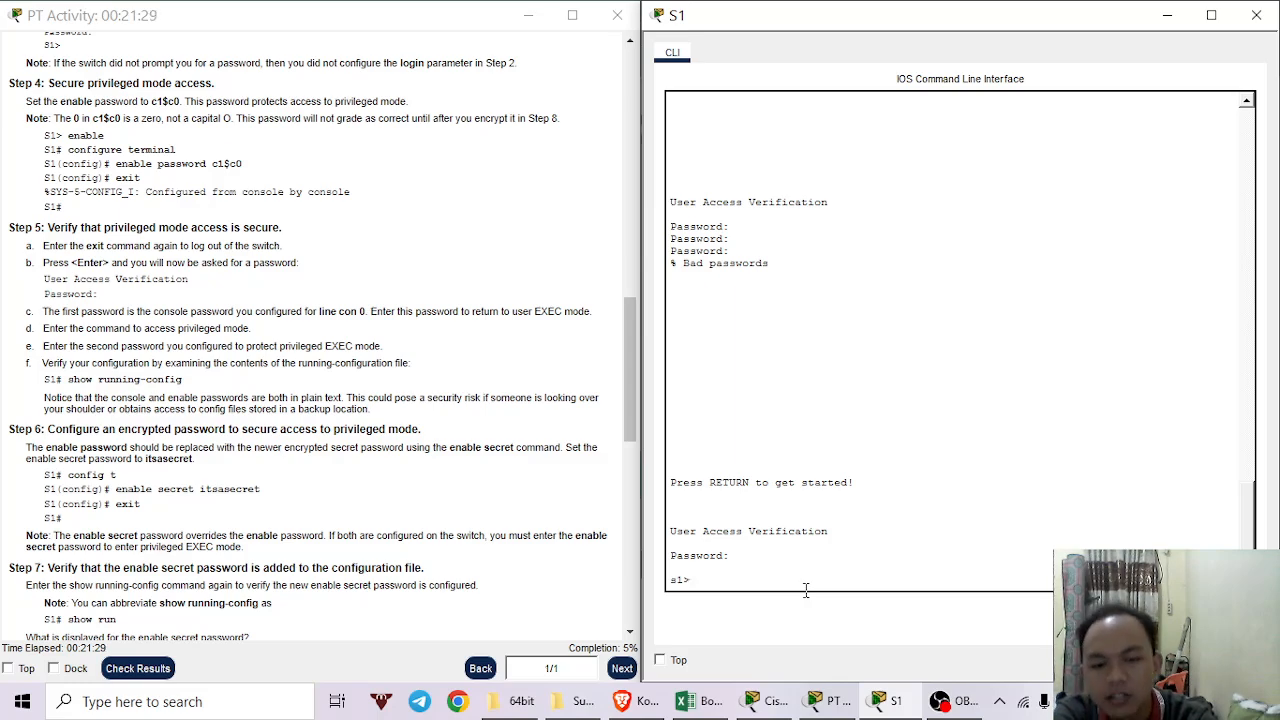
Run enable and enter the enable password to reach the s1# prompt.
{"action": "type", "text": "enab"}
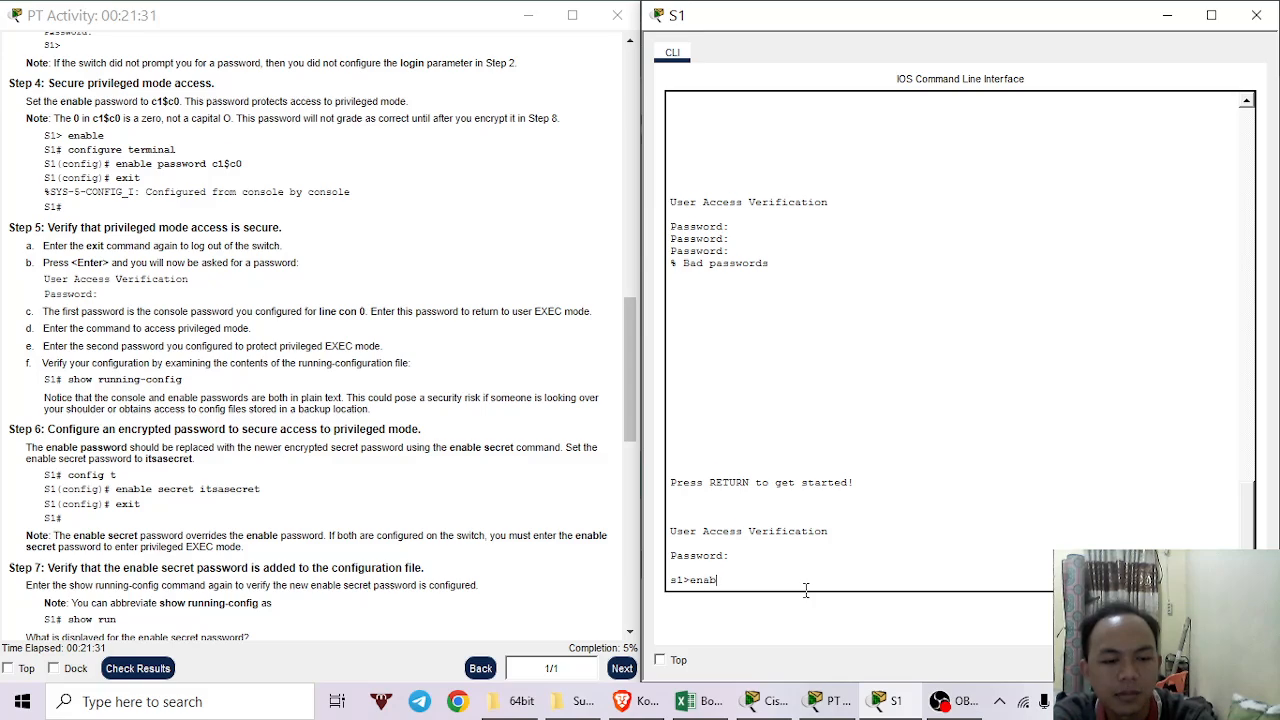
{"action": "key", "text": "Tab"}
{"action": "key", "text": "Return"}
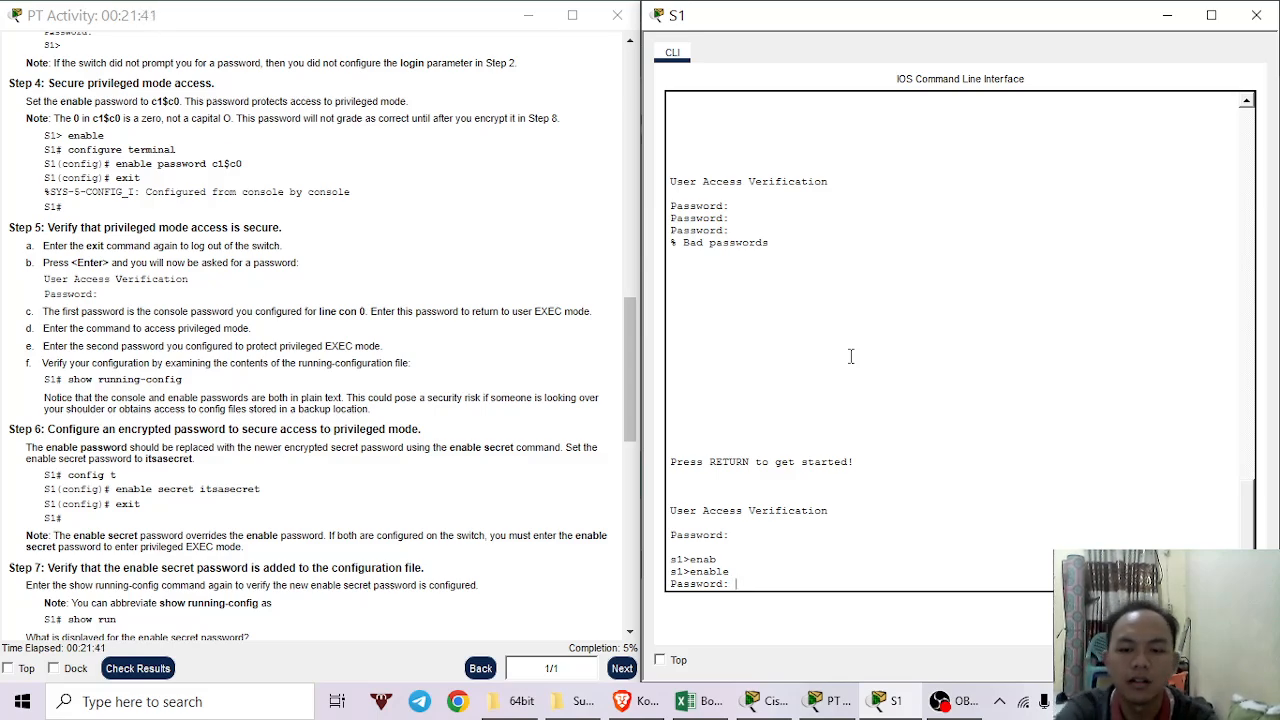
{"action": "key", "text": "Return"}
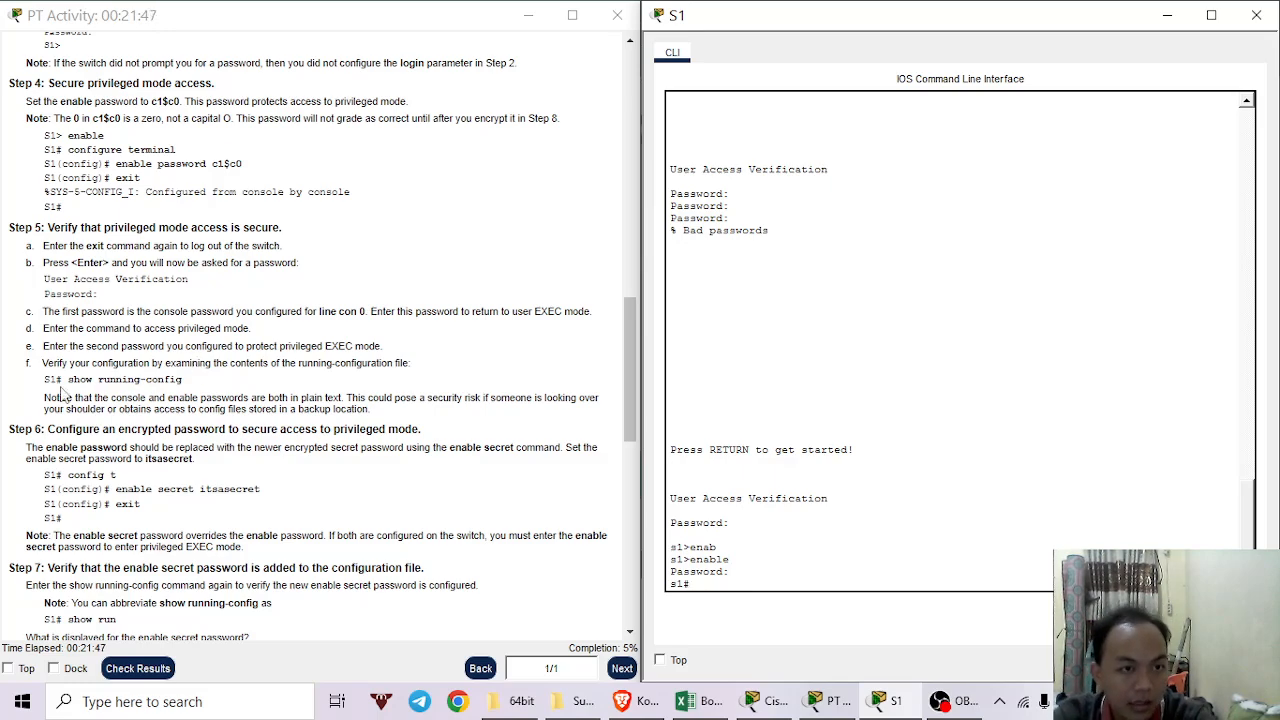
{"action": "scroll", "coordinate": [55, 370], "scroll_direction": "down", "scroll_amount": 1}
{"action": "scroll", "coordinate": [55, 367], "scroll_direction": "up", "scroll_amount": 1}
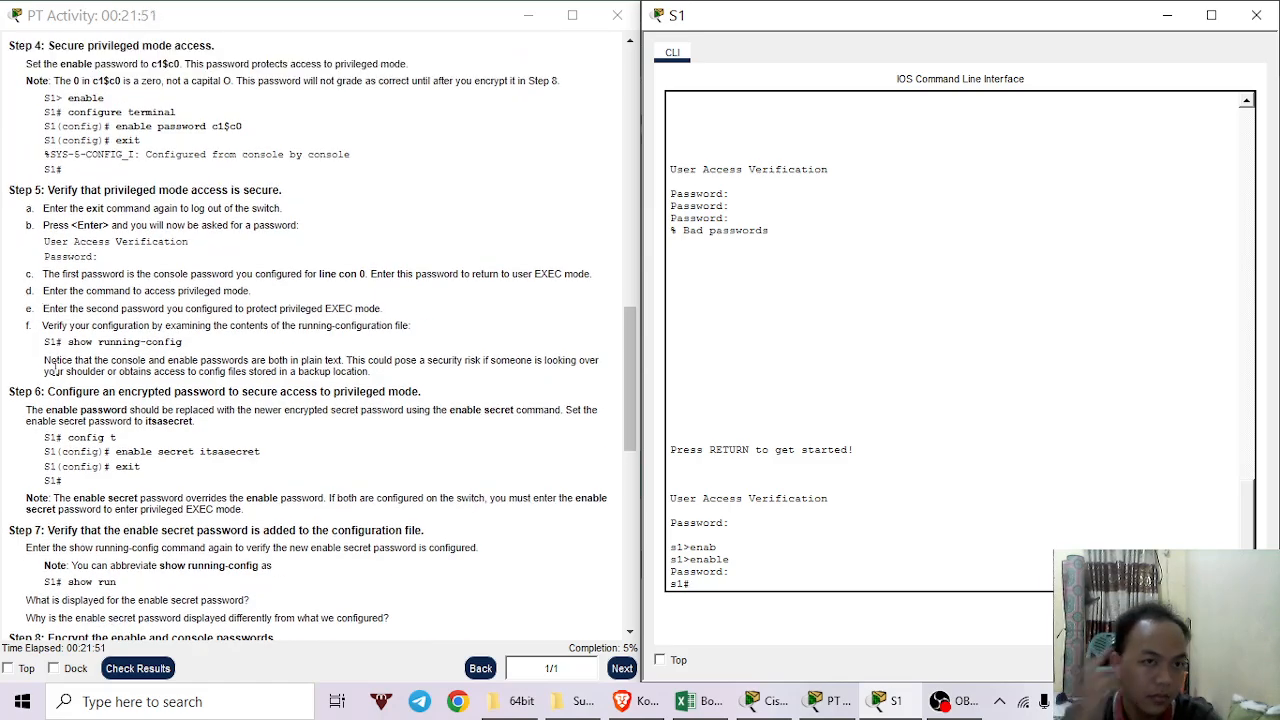
{"action": "scroll", "coordinate": [55, 370], "scroll_direction": "down", "scroll_amount": 2}
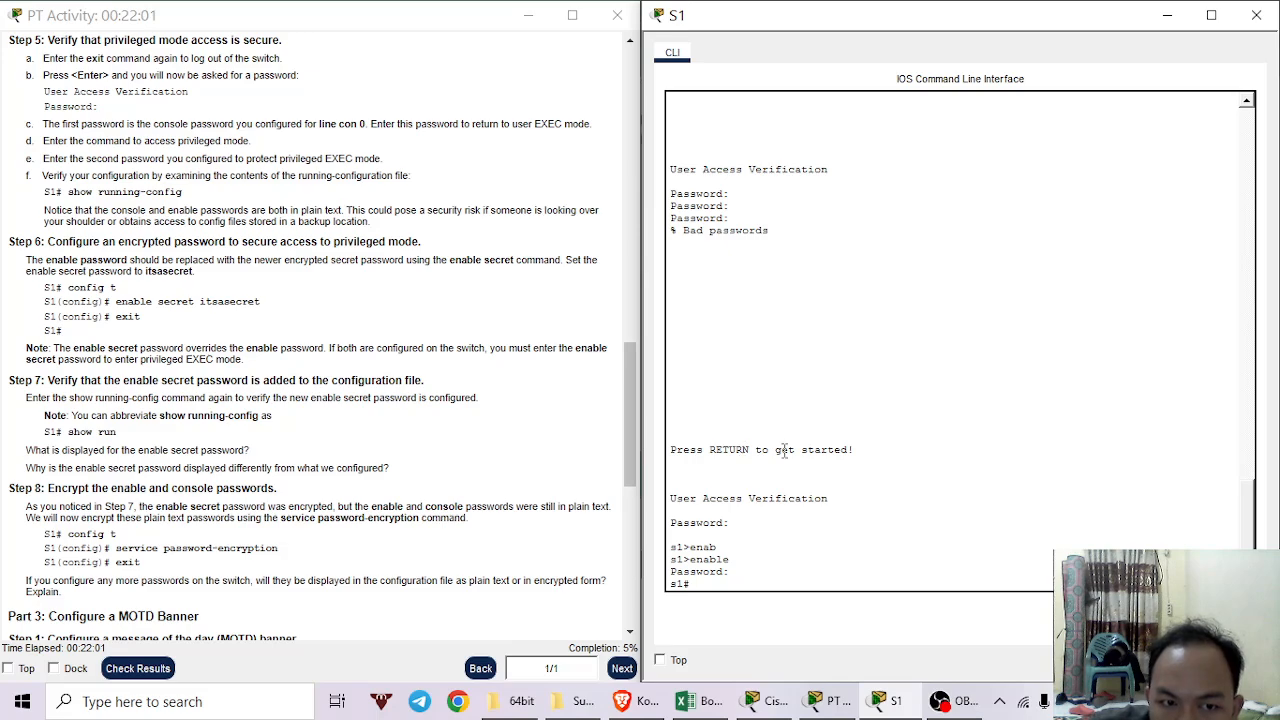
{"action": "scroll", "coordinate": [963, 477], "scroll_direction": "down", "scroll_amount": 1}
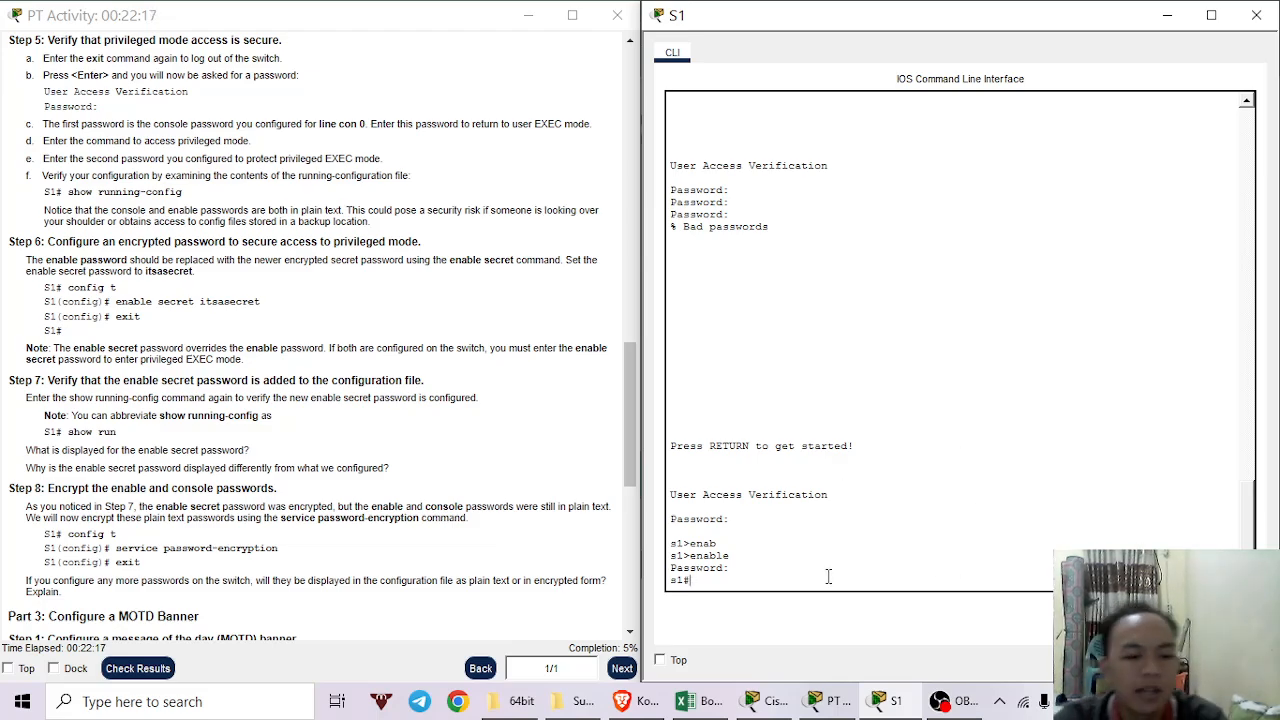
{"action": "type", "text": "enab"}
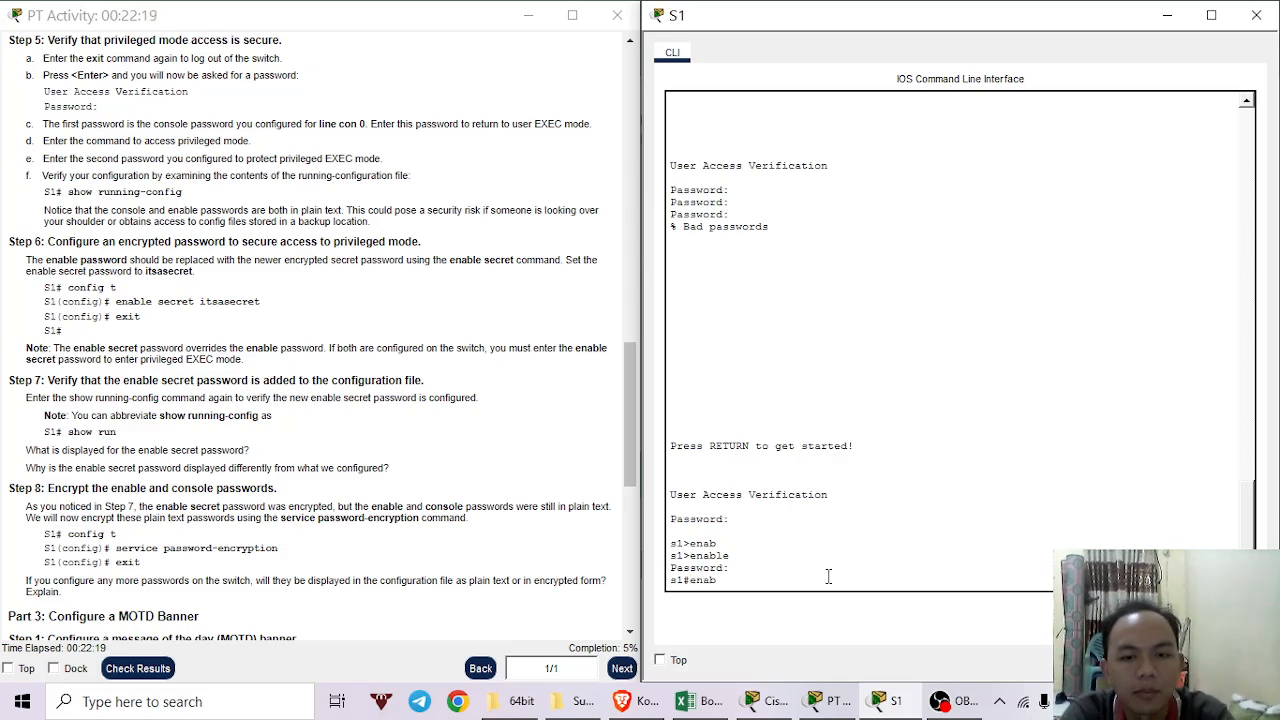
{"action": "key", "text": "Tab"}
{"action": "type", "text": "sec"}
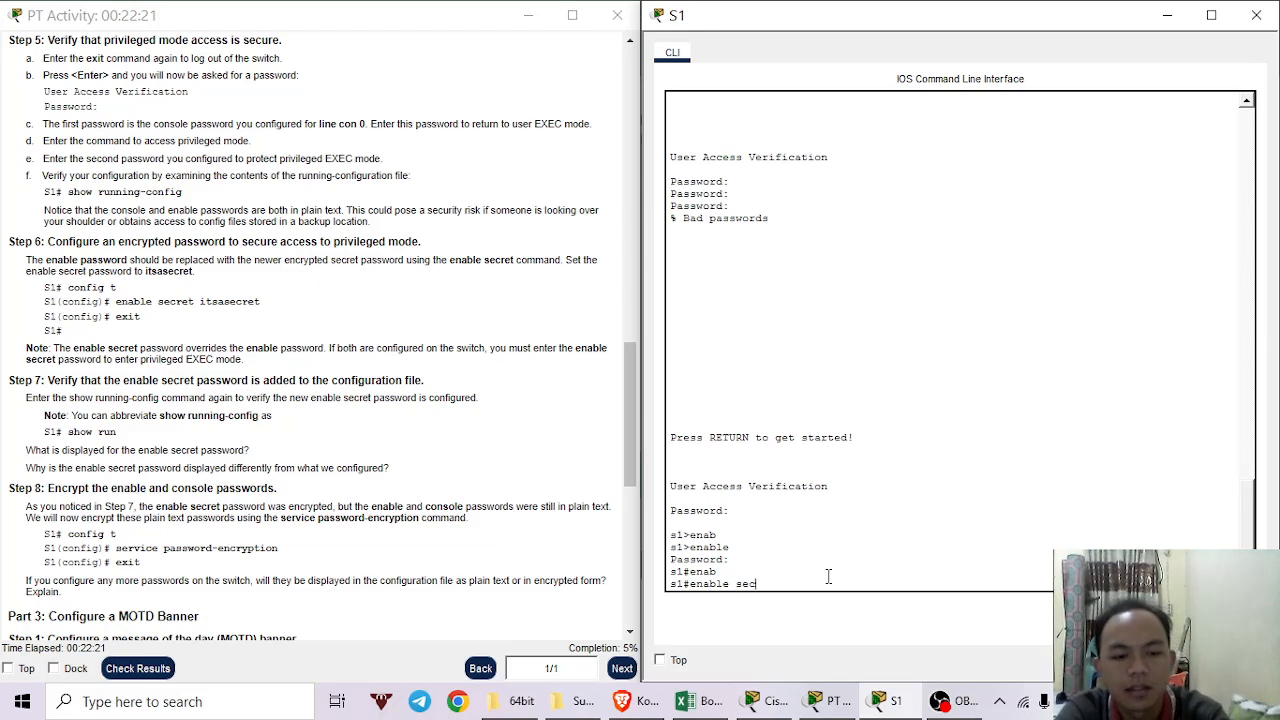
{"action": "key", "text": "Tab"}
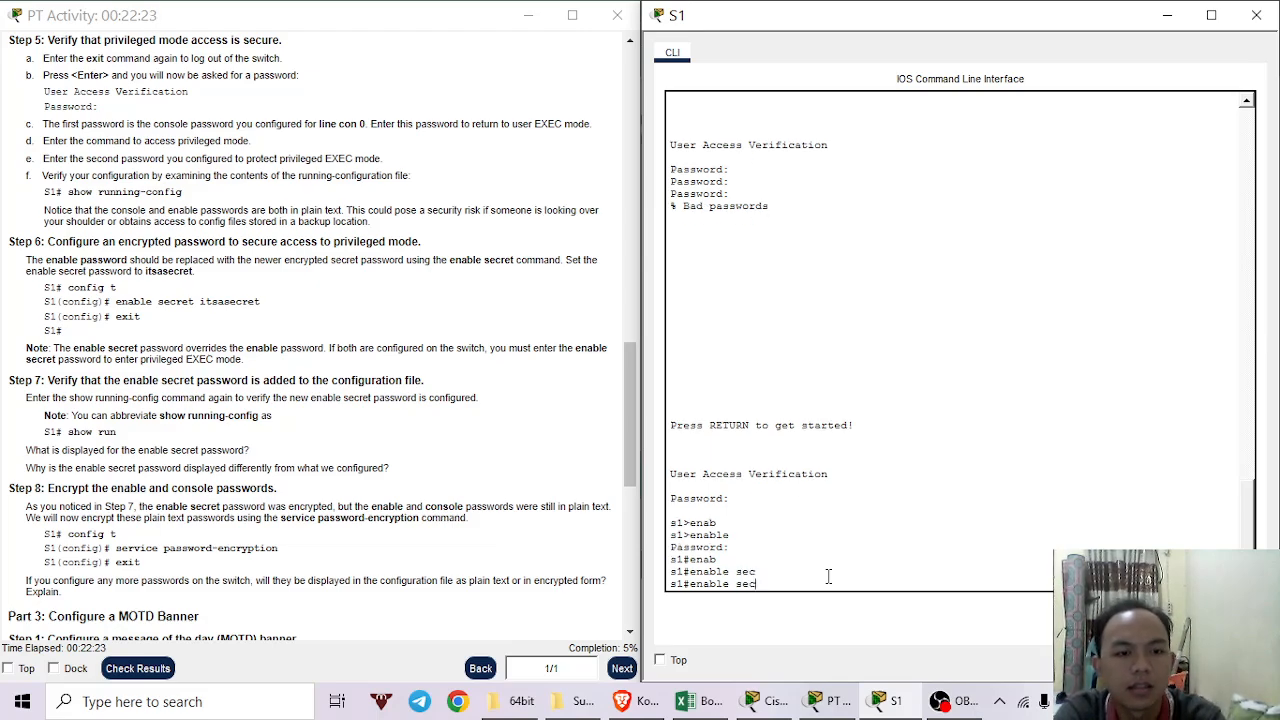
{"action": "type", "text": "re"}
{"action": "key", "text": "Tab"}
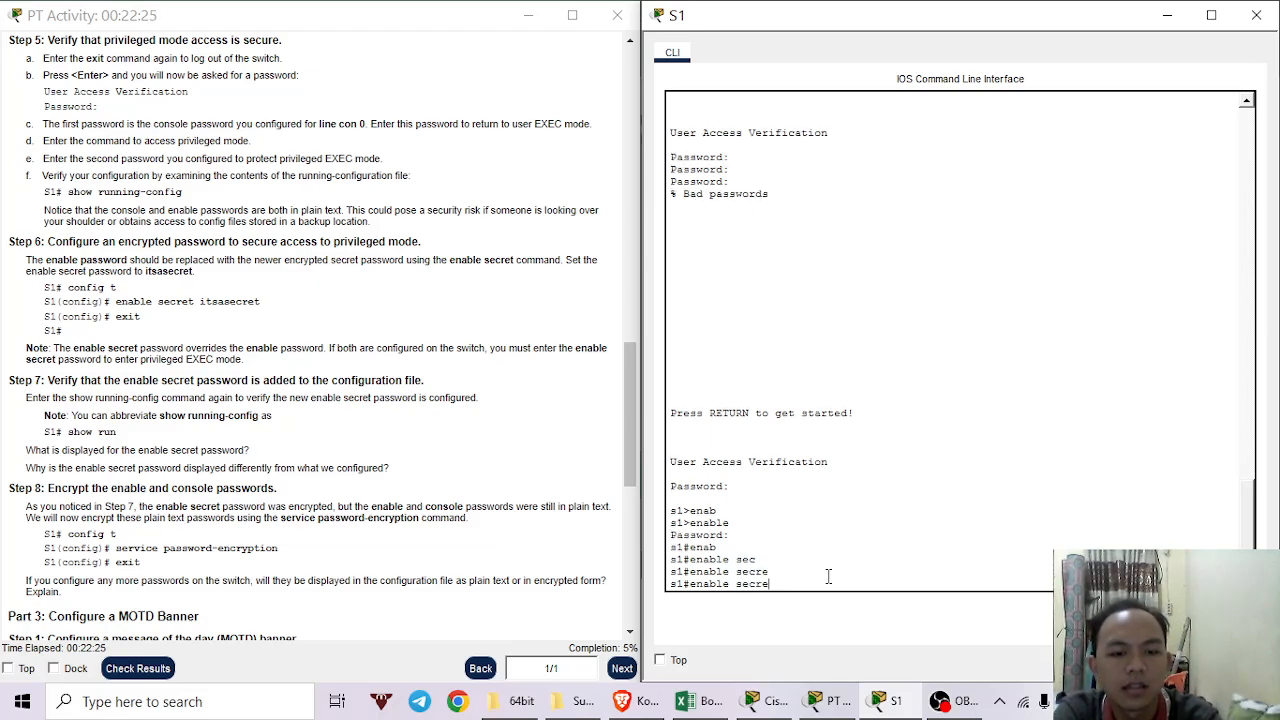
{"action": "type", "text": "t"}
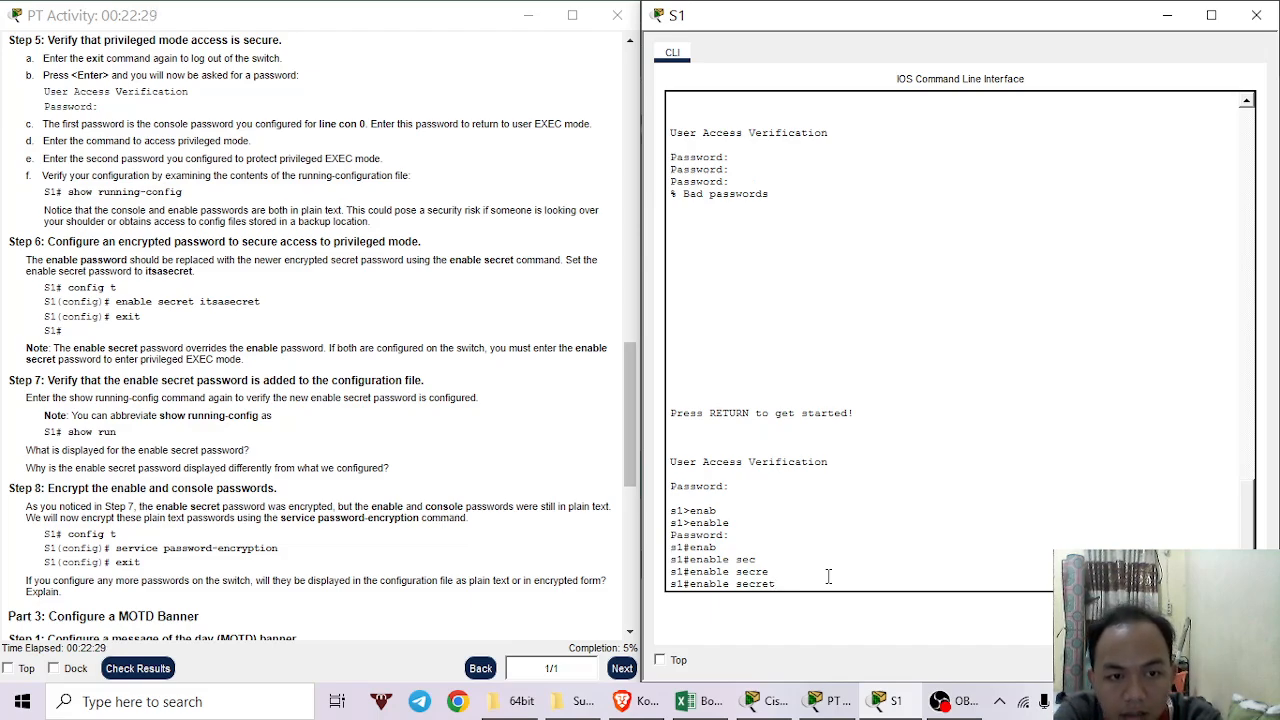
{"action": "type", "text": " it"}
{"action": "key", "text": "Tab"}
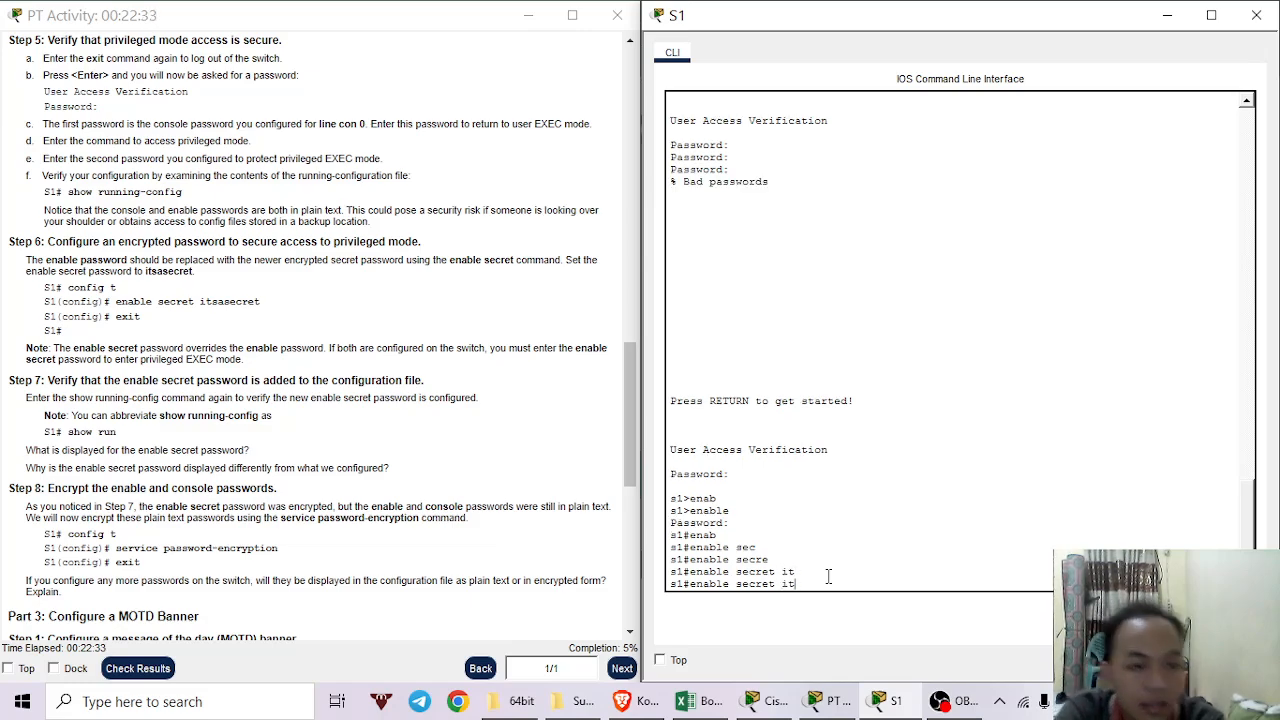
{"action": "type", "text": "s"}
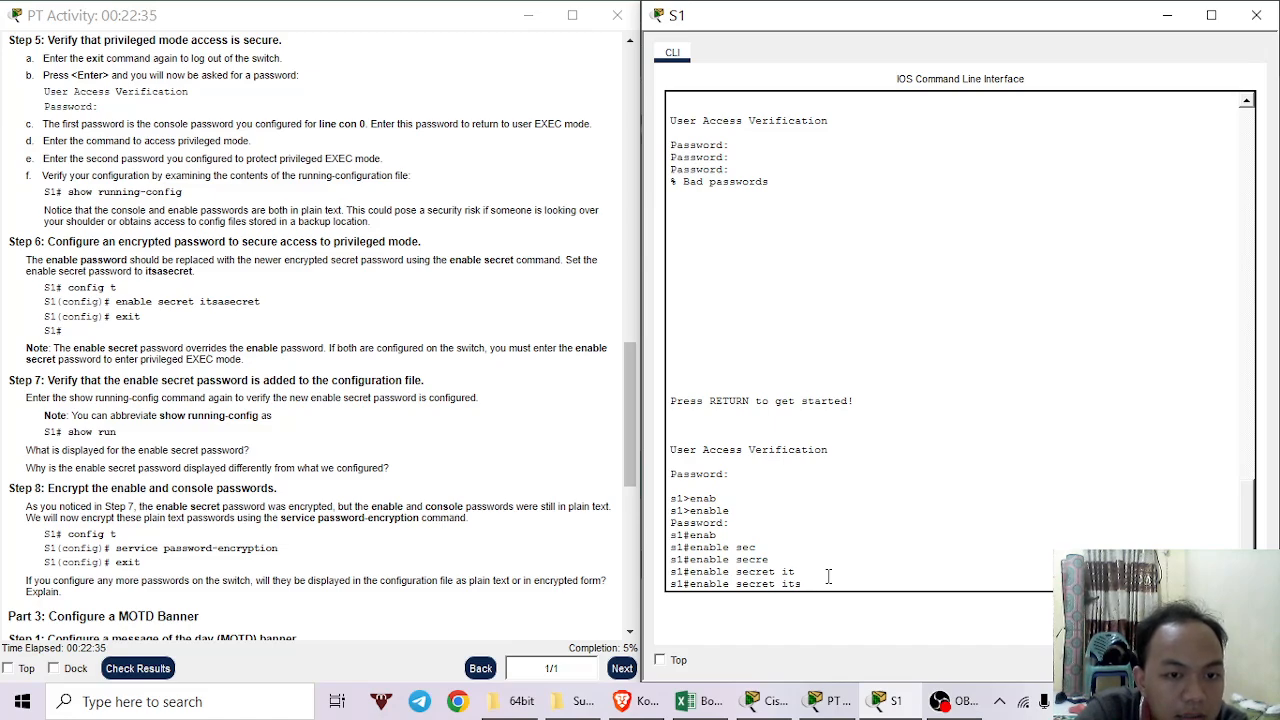
{"action": "type", "text": "ase"}
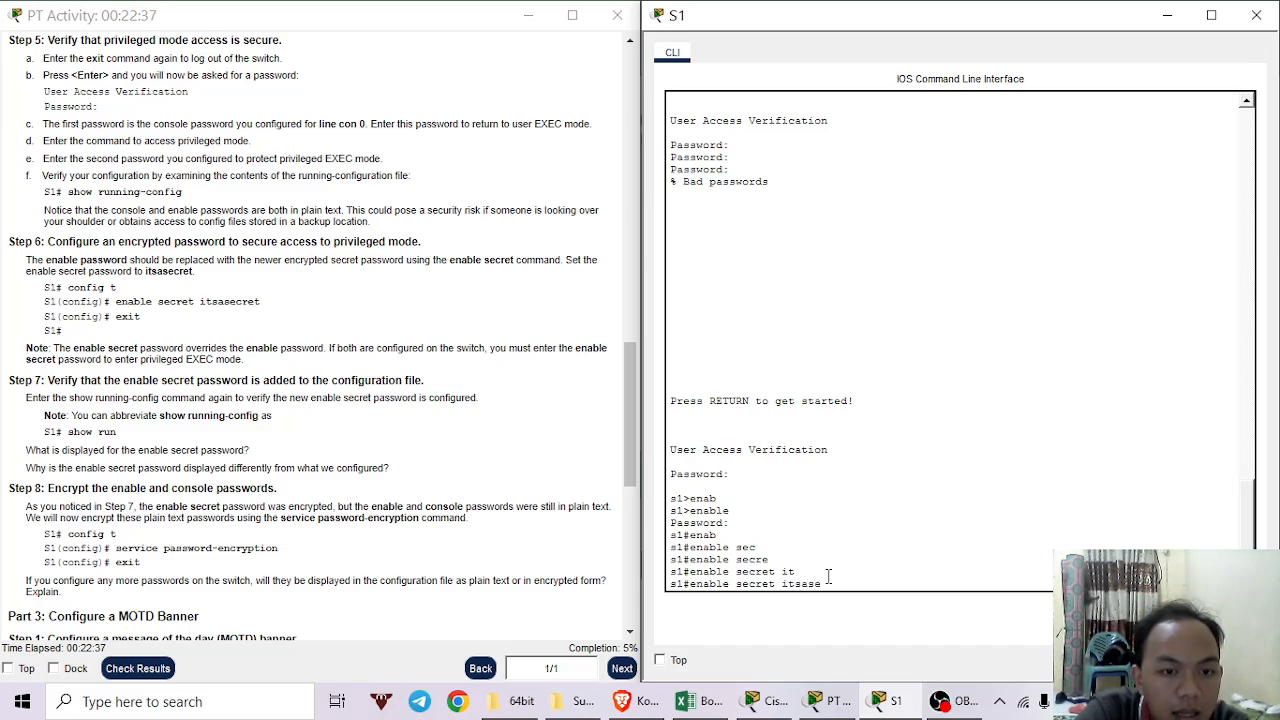
{"action": "type", "text": "cre"}
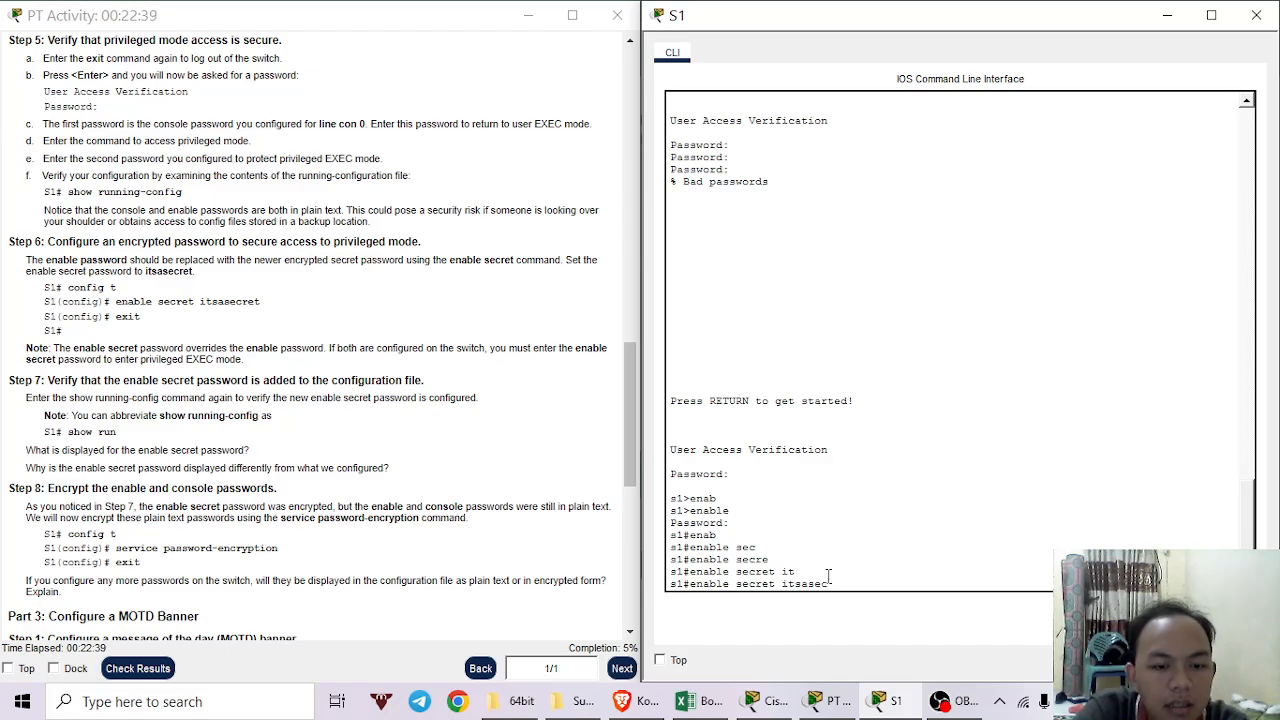
{"action": "type", "text": "t"}
{"action": "key", "text": "Return"}
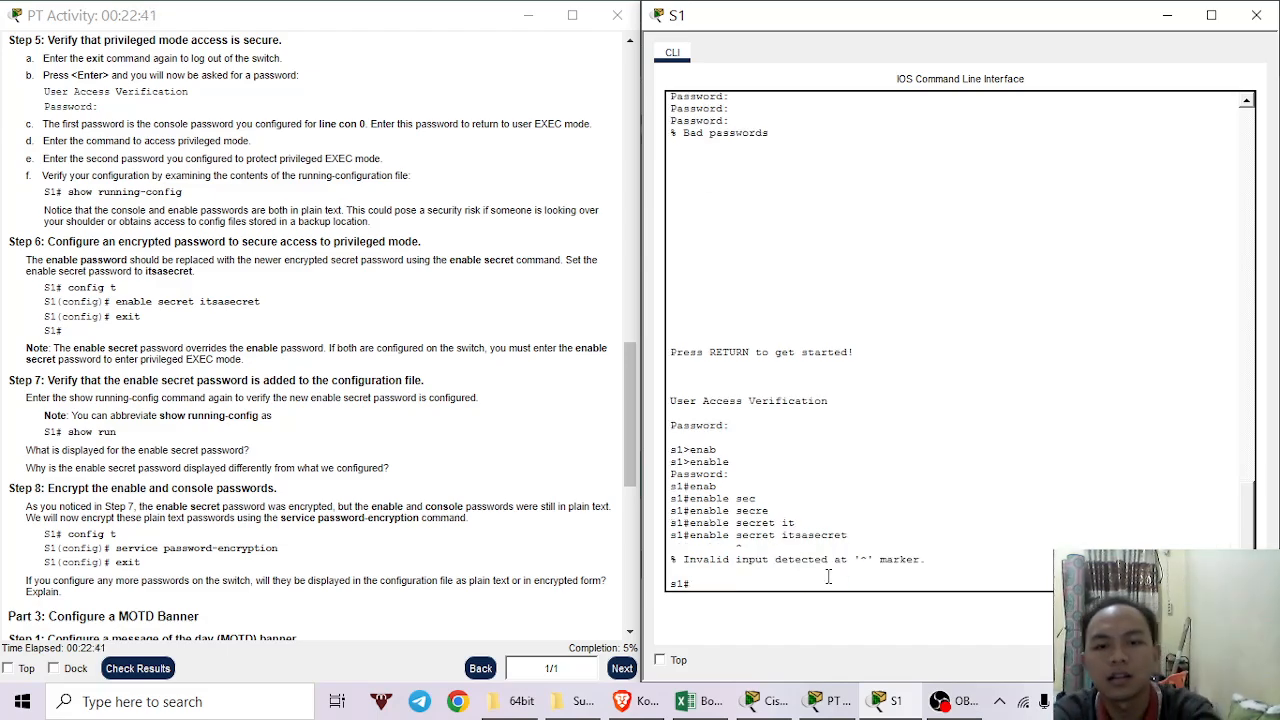
{"action": "key", "text": "Return"}
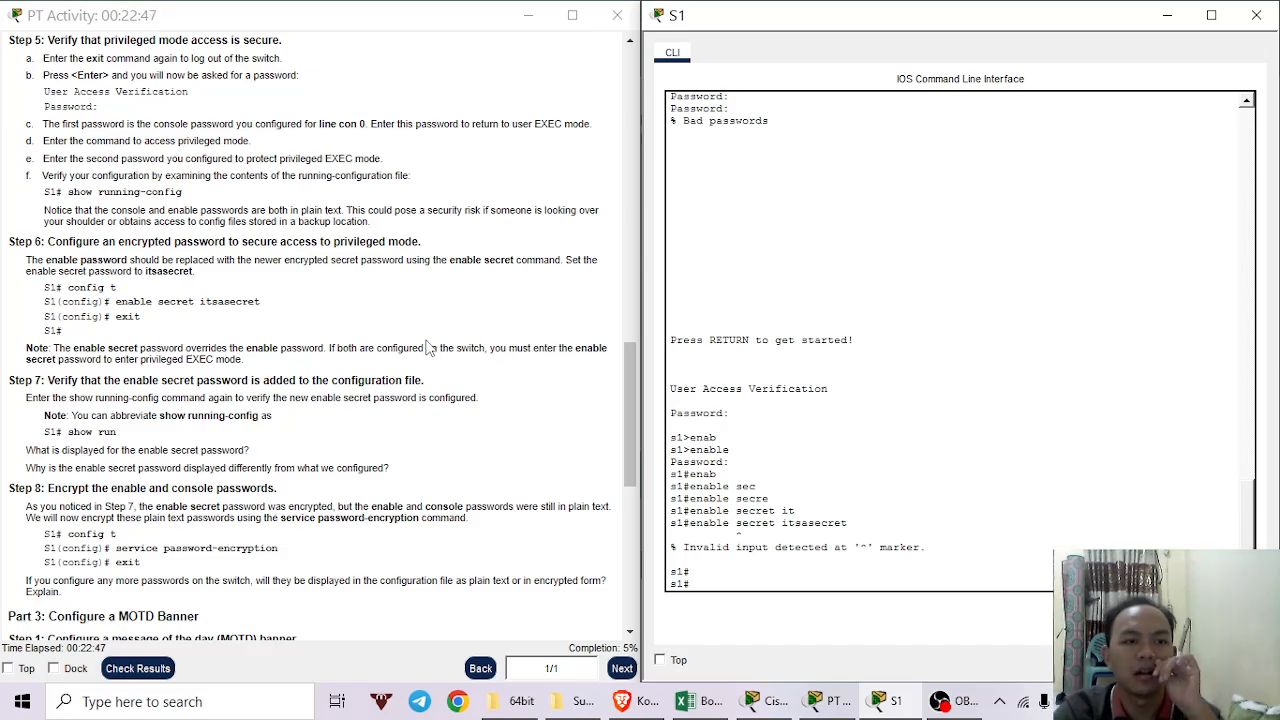
Enter global configuration mode on S1, configuring from the terminal.
{"action": "type", "text": "c"}
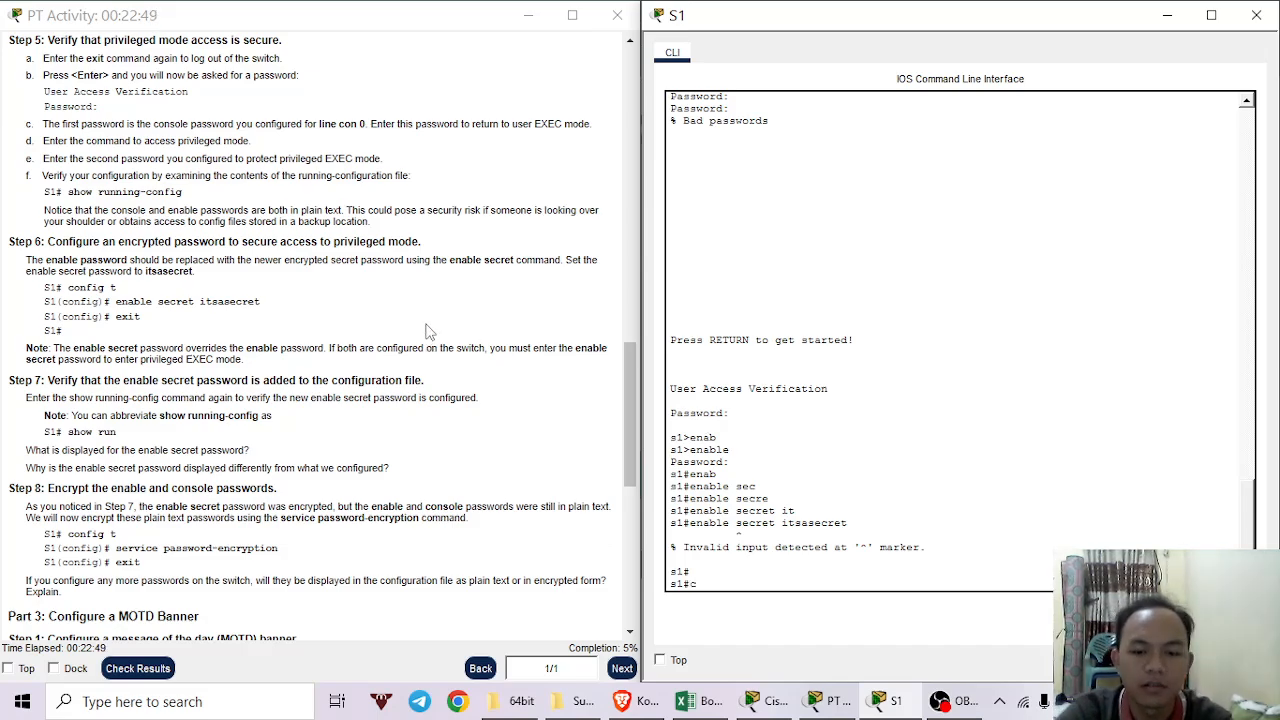
{"action": "type", "text": "onfig"}
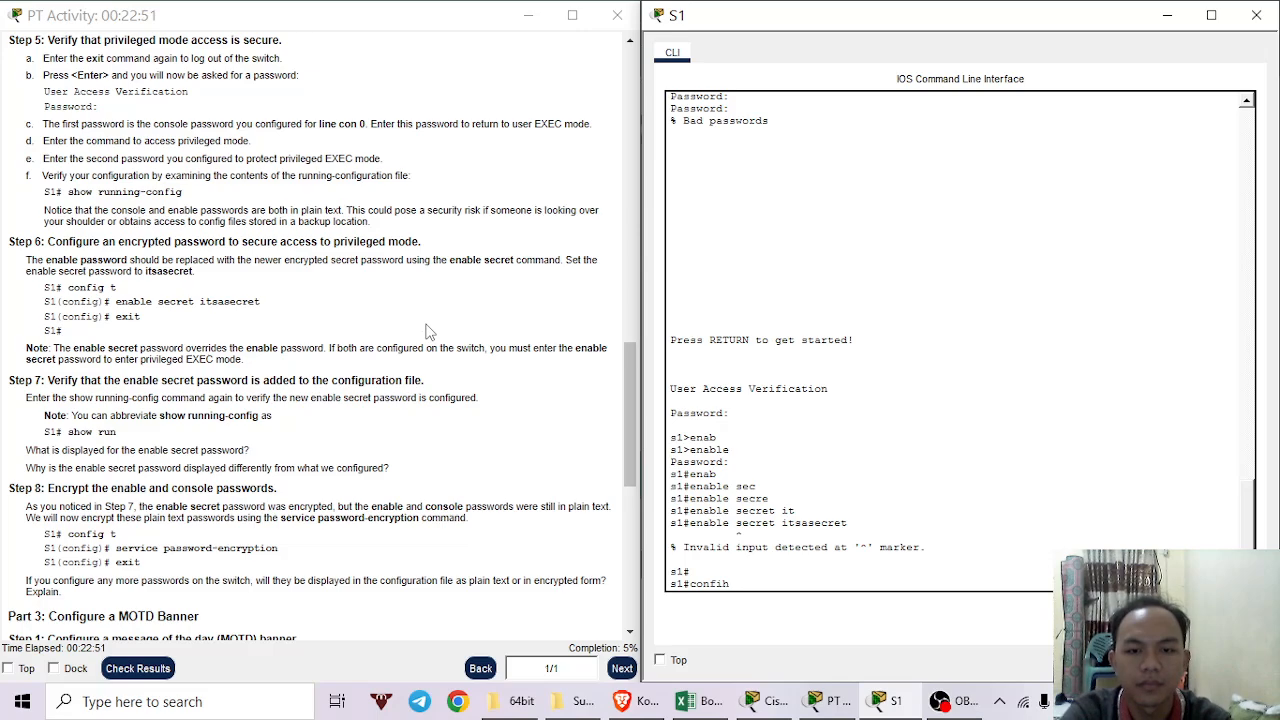
{"action": "key", "text": "Return"}
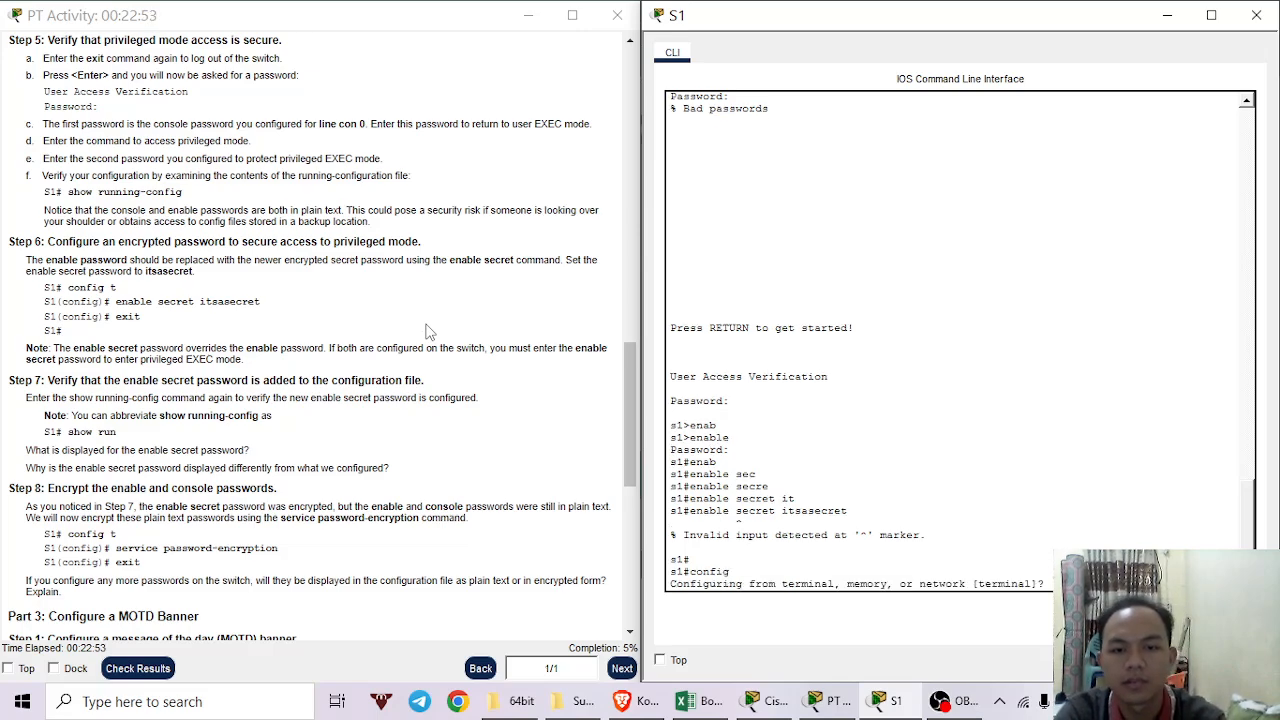
{"action": "key", "text": "Return"}
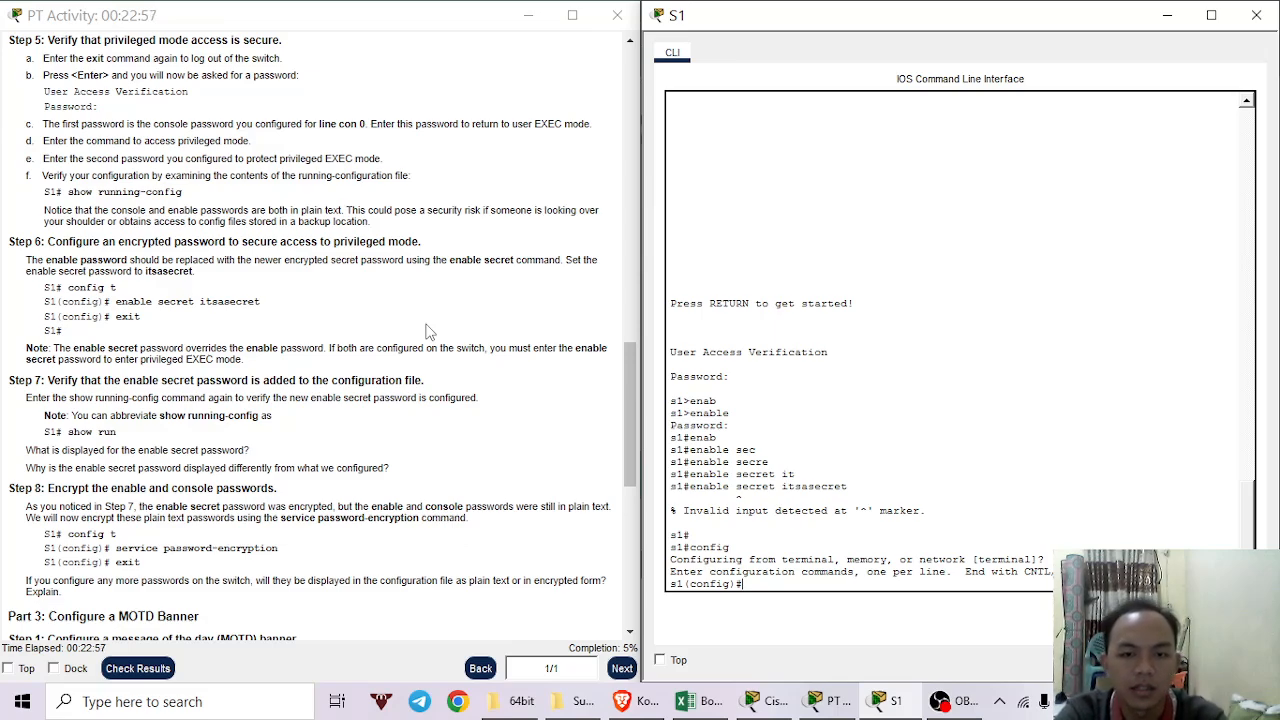
Set S1's enable secret to the activity's secret password.
{"action": "type", "text": "enab"}
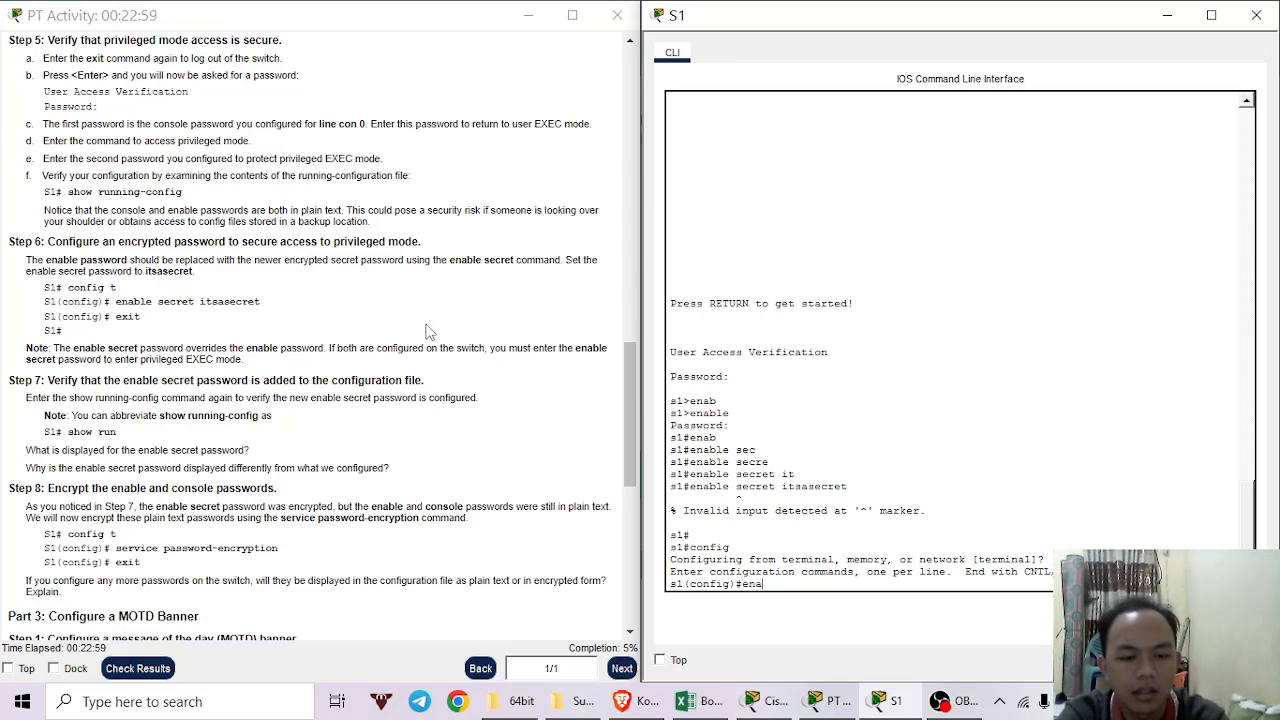
{"action": "key", "text": "Tab"}
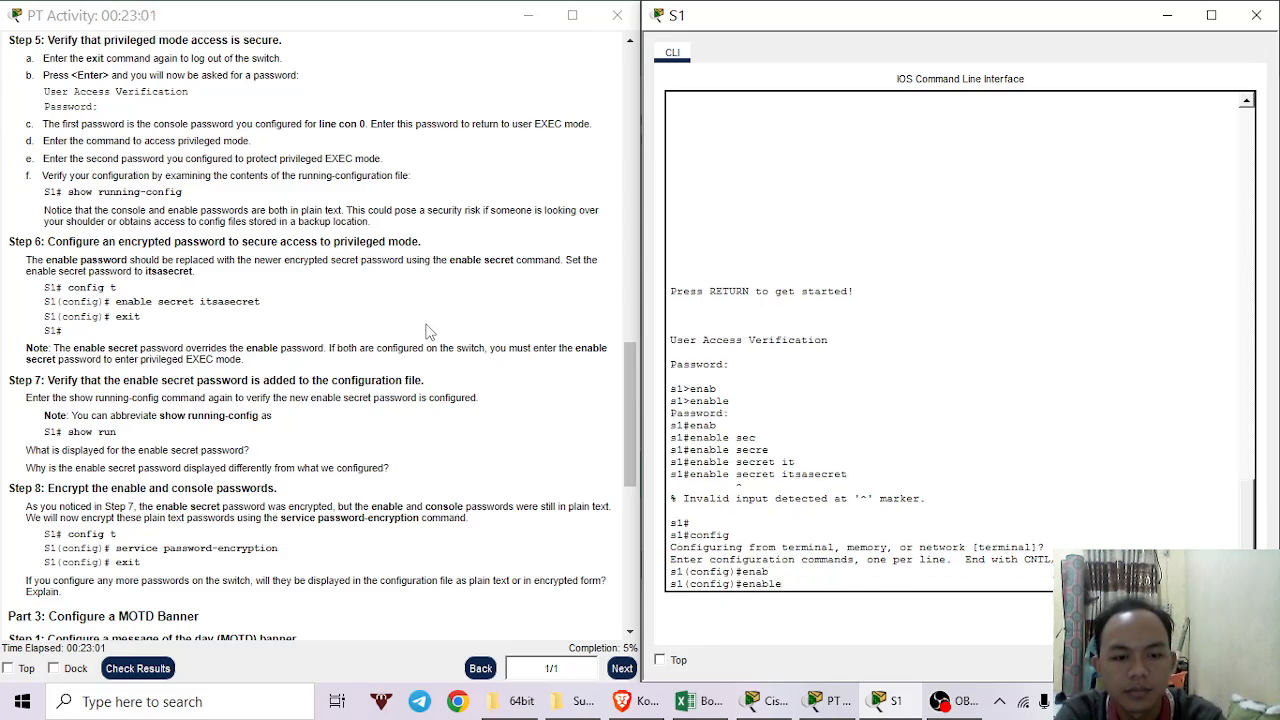
{"action": "type", "text": "sec"}
{"action": "key", "text": "Tab"}
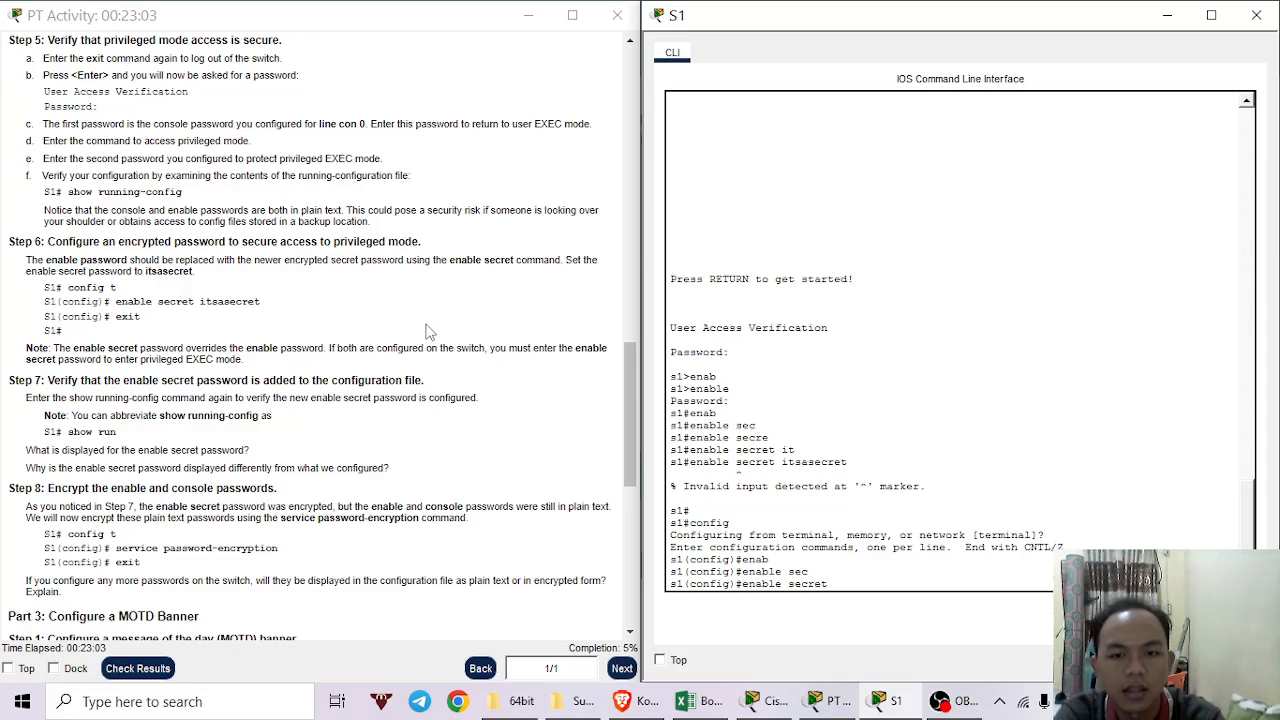
{"action": "type", "text": "its"}
{"action": "key", "text": "Tab"}
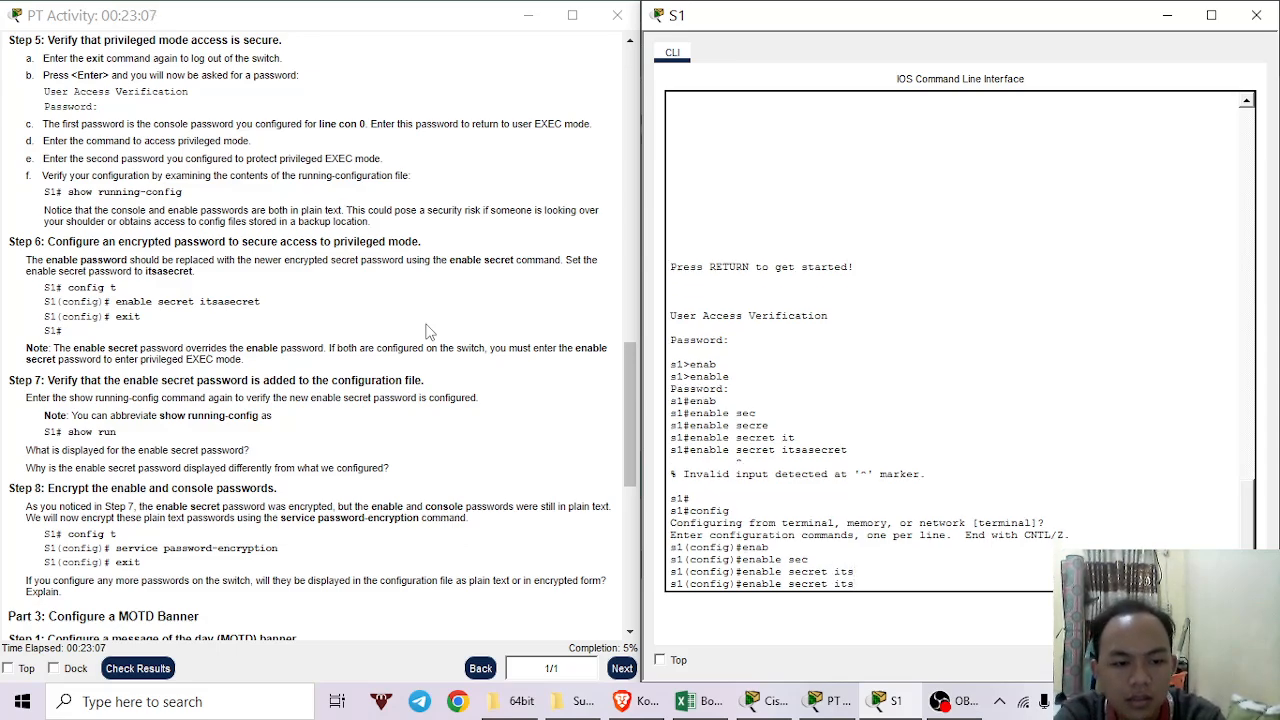
{"action": "type", "text": "a"}
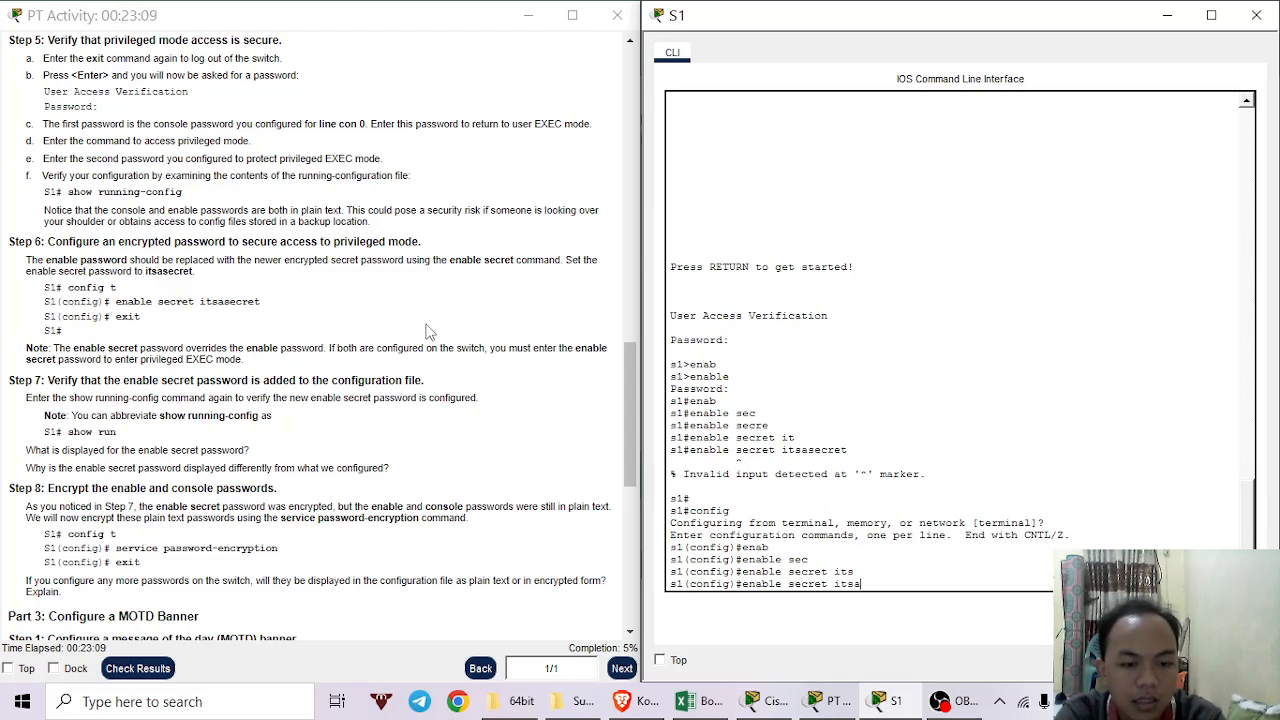
{"action": "type", "text": "se"}
{"action": "key", "text": "Tab"}
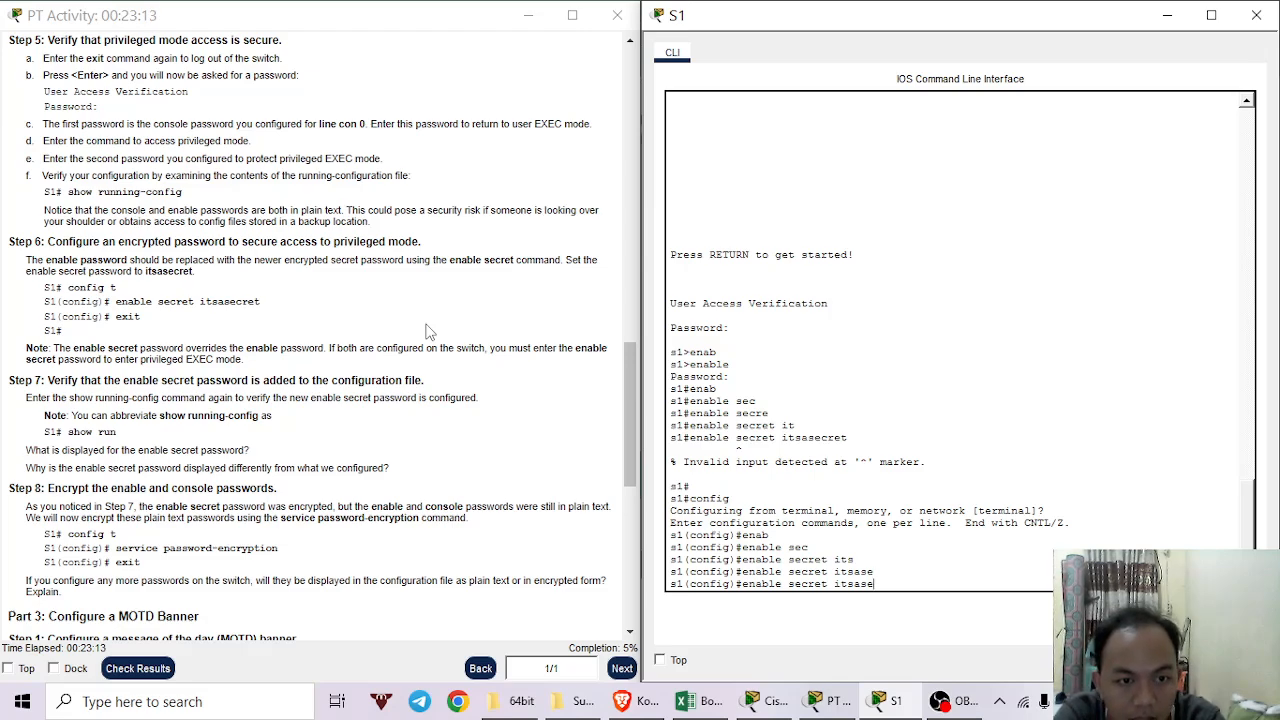
{"action": "type", "text": "c"}
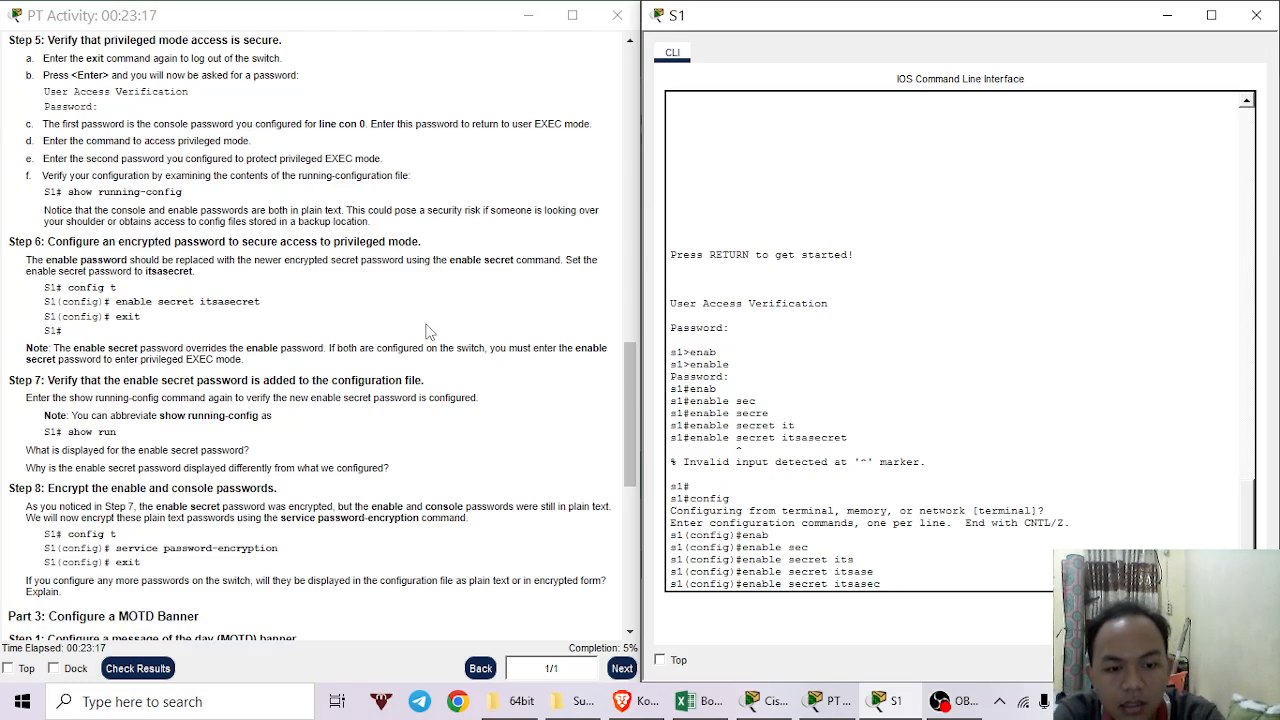
{"action": "type", "text": "ret"}
{"action": "key", "text": "Return"}
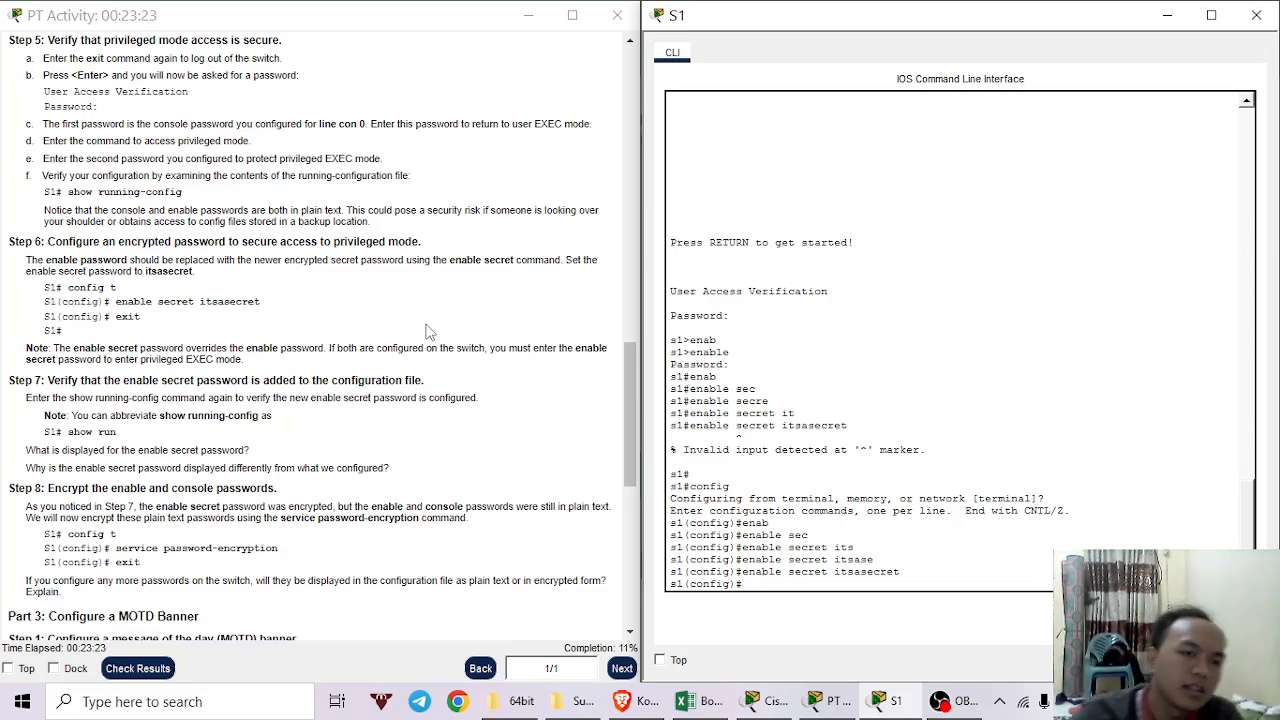
{"action": "scroll", "coordinate": [104, 240], "scroll_direction": "down", "scroll_amount": 2}
Scroll the activity instructions down to Part 3: Configure a MOTD Banner.
{"action": "scroll", "coordinate": [104, 240], "scroll_direction": "down", "scroll_amount": 1}
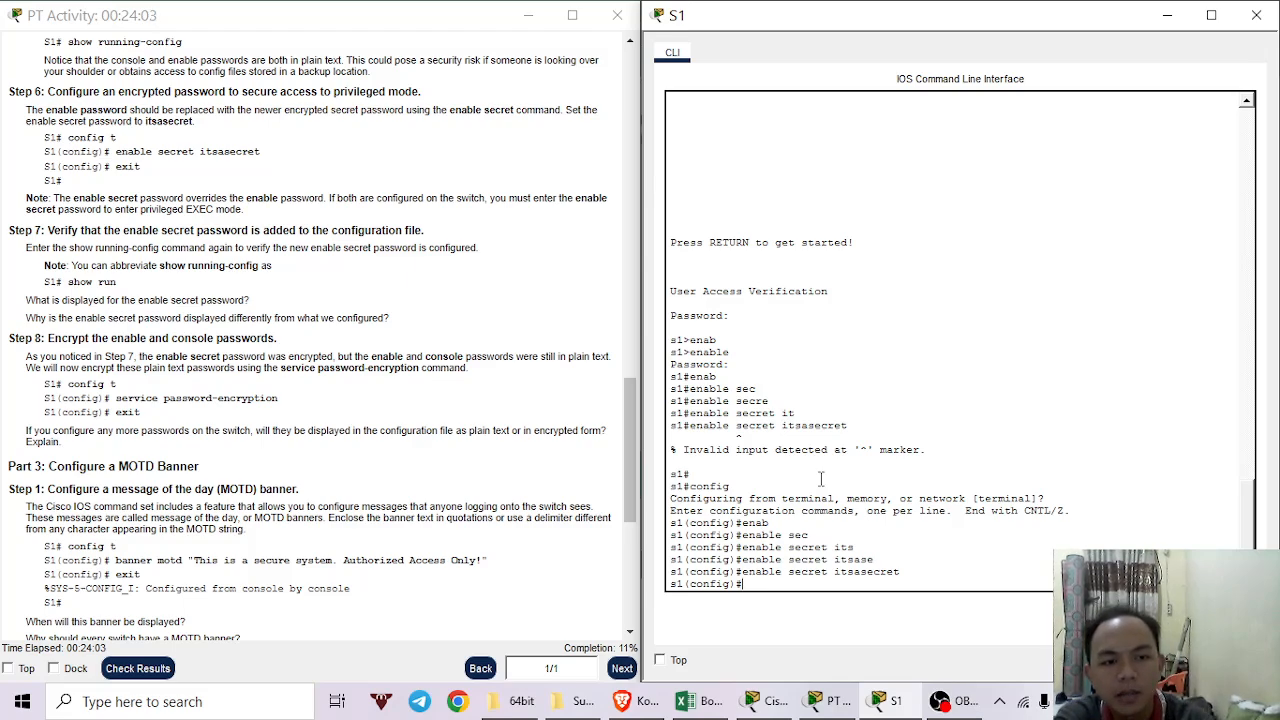
Try running show running-config while still in global configuration mode.
{"action": "type", "text": "how"}
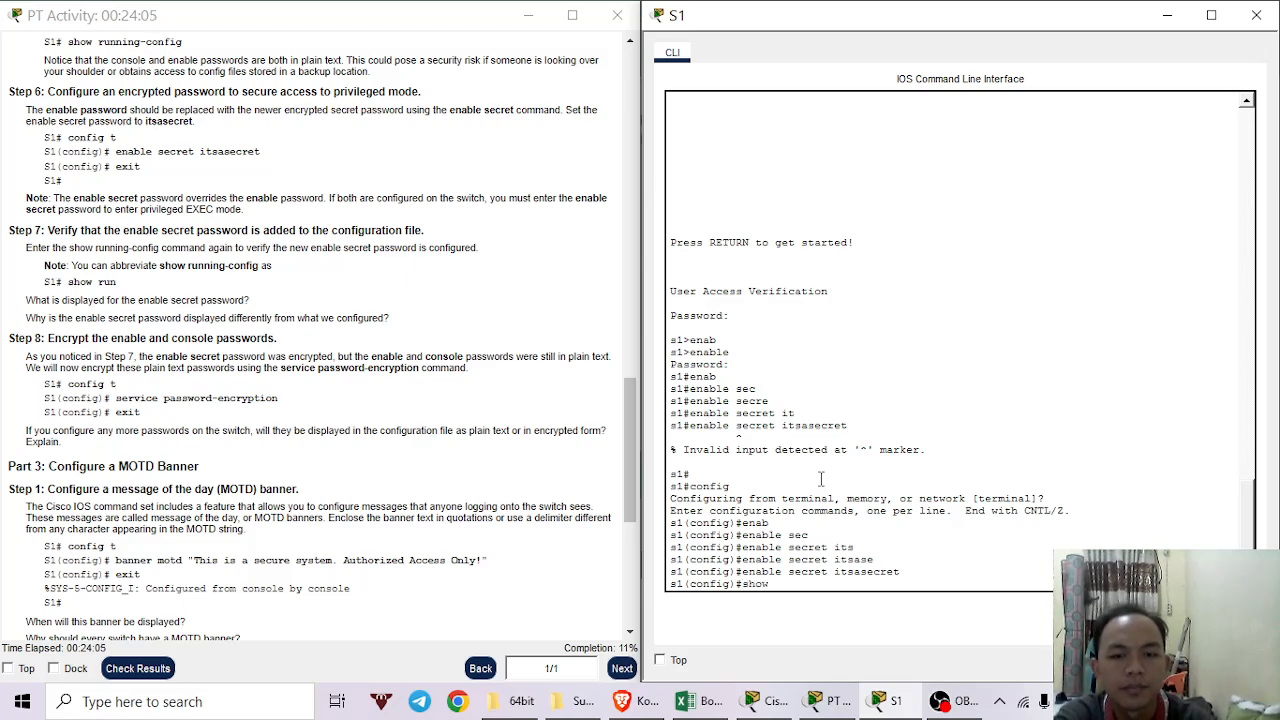
{"action": "key", "text": "Tab"}
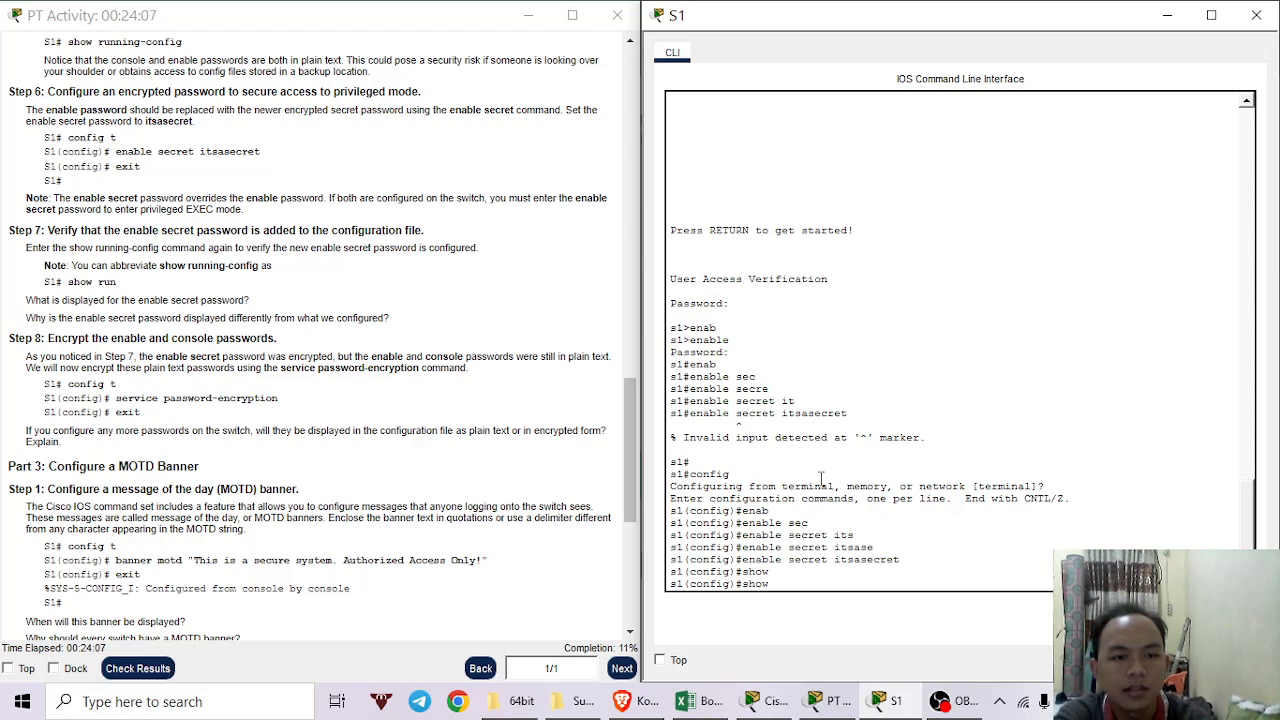
{"action": "type", "text": "runii"}
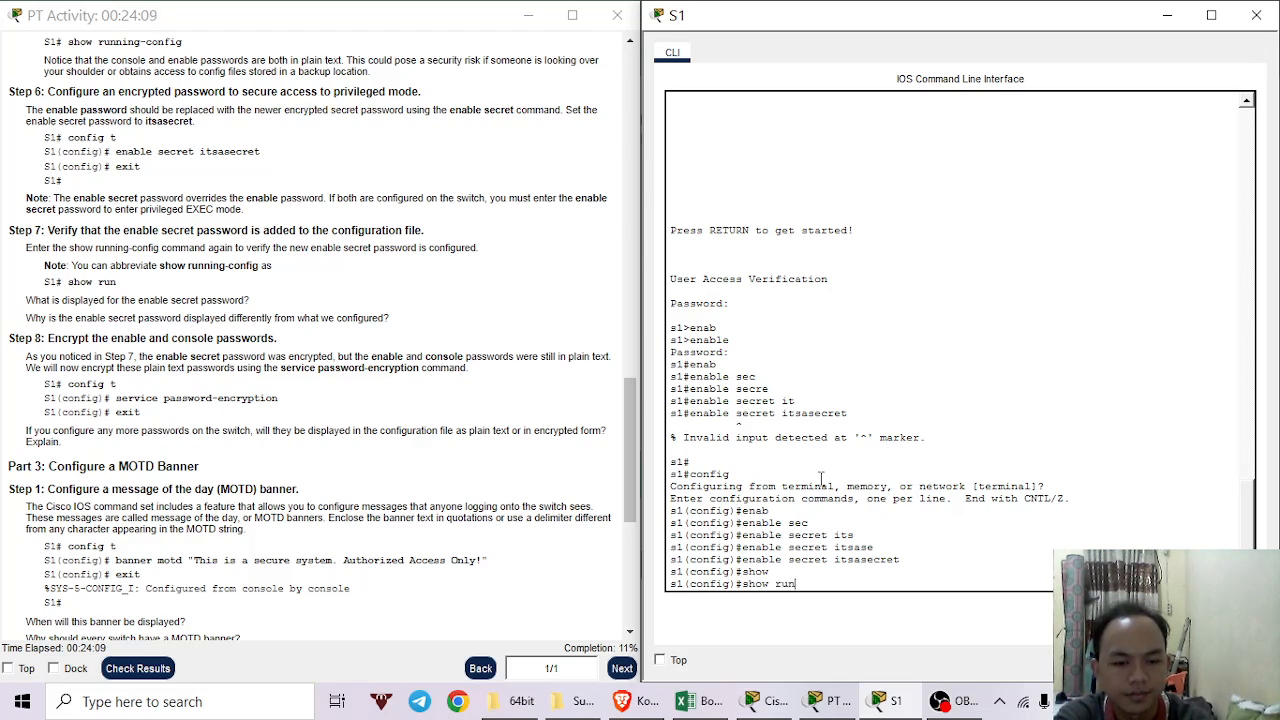
{"action": "key", "text": "Tab"}
{"action": "key", "text": "BackSpace"}
{"action": "key", "text": "BackSpace"}
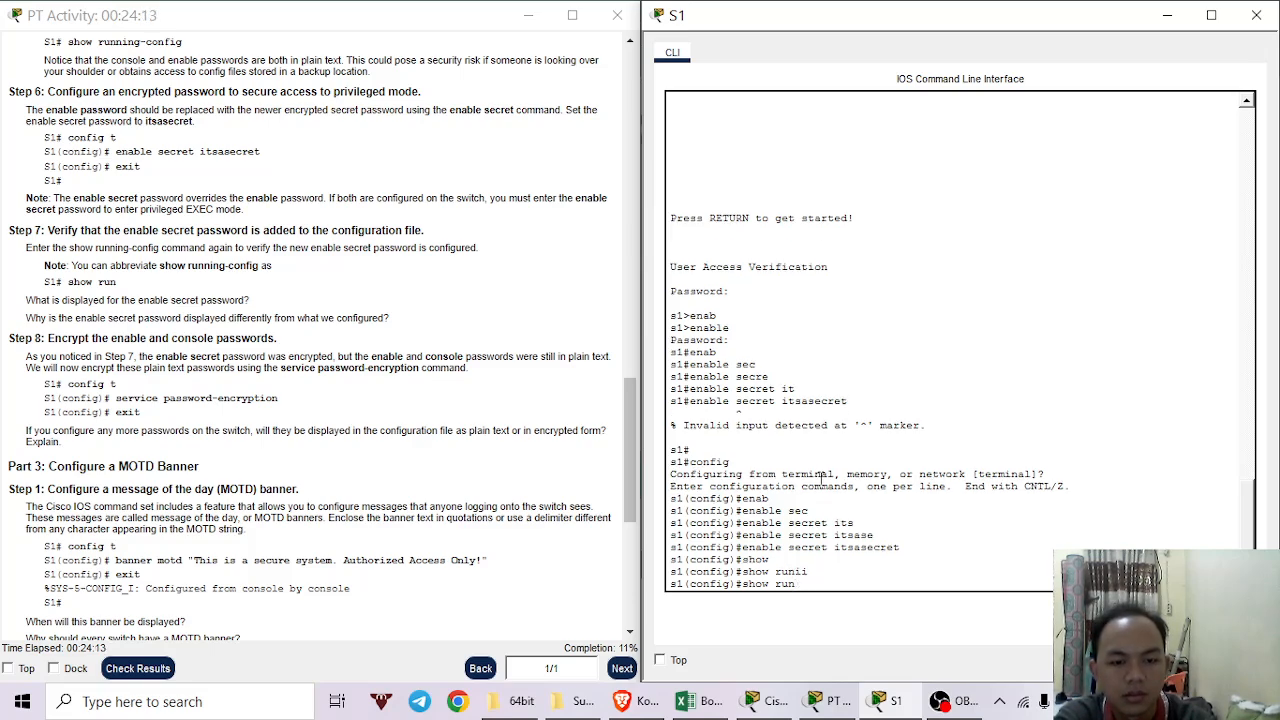
{"action": "type", "text": "nnin"}
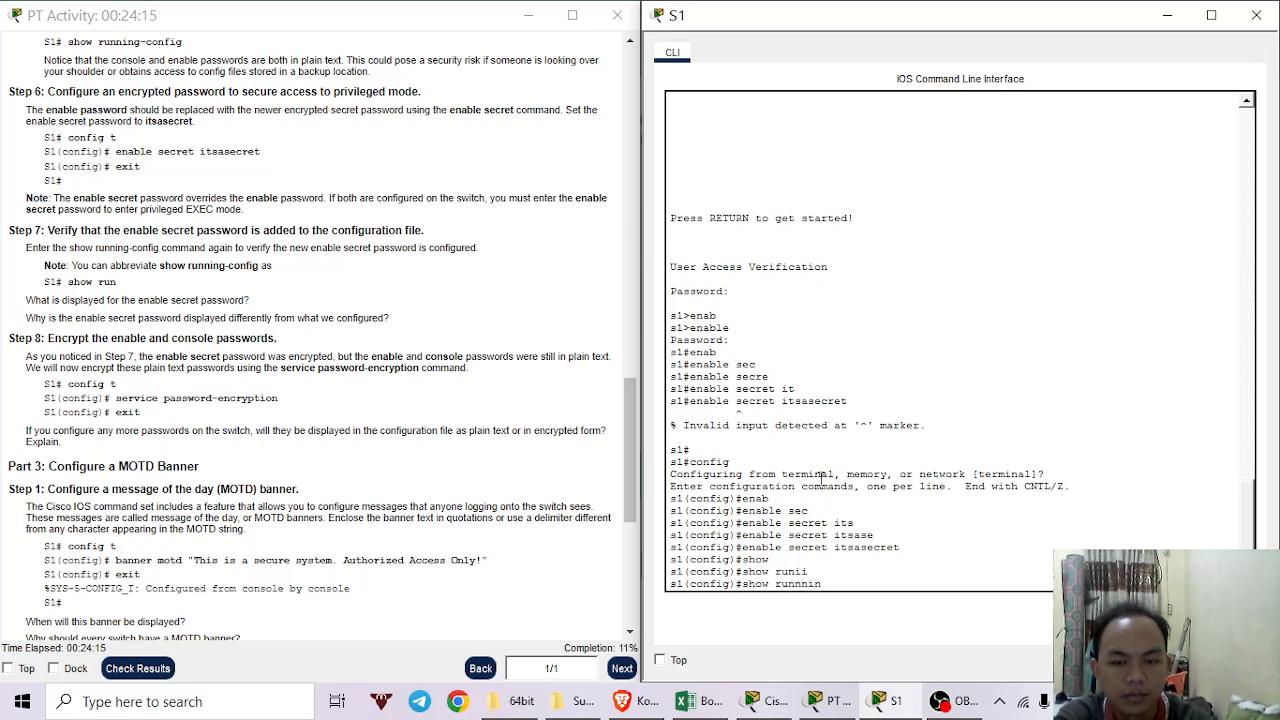
{"action": "type", "text": "g"}
{"action": "type", "text": "-"}
{"action": "key", "text": "Tab"}
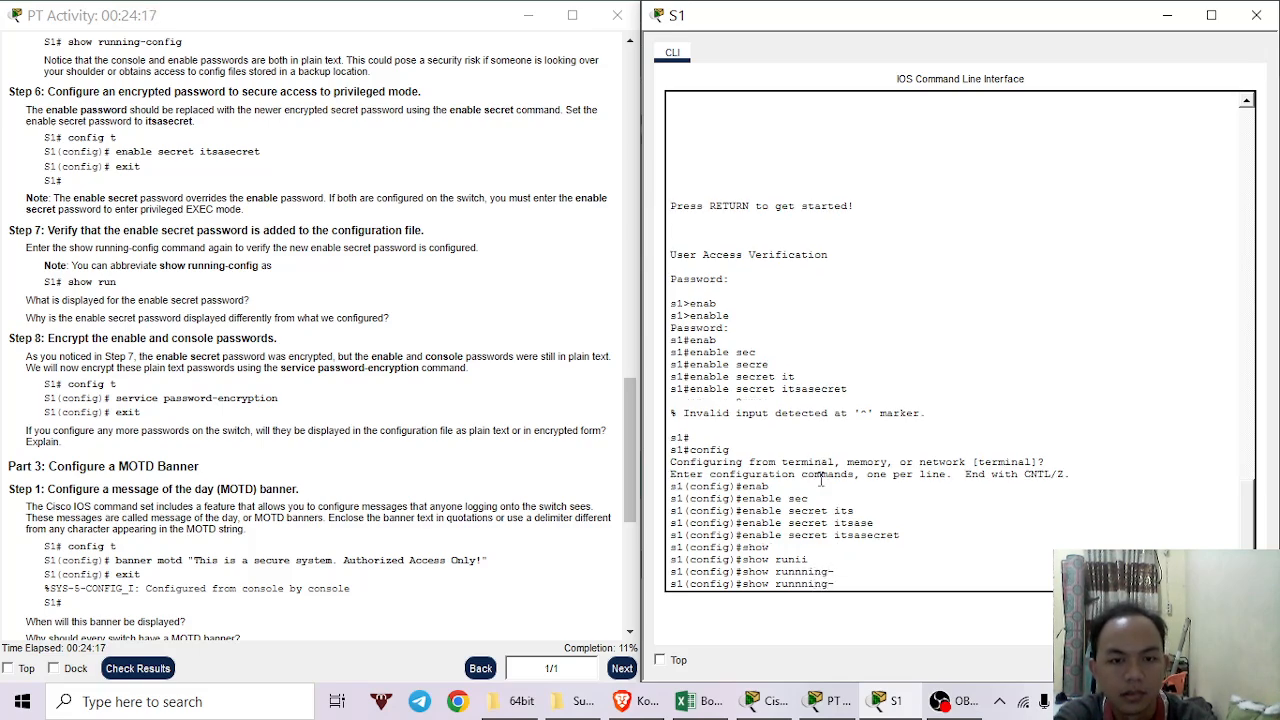
{"action": "type", "text": "con"}
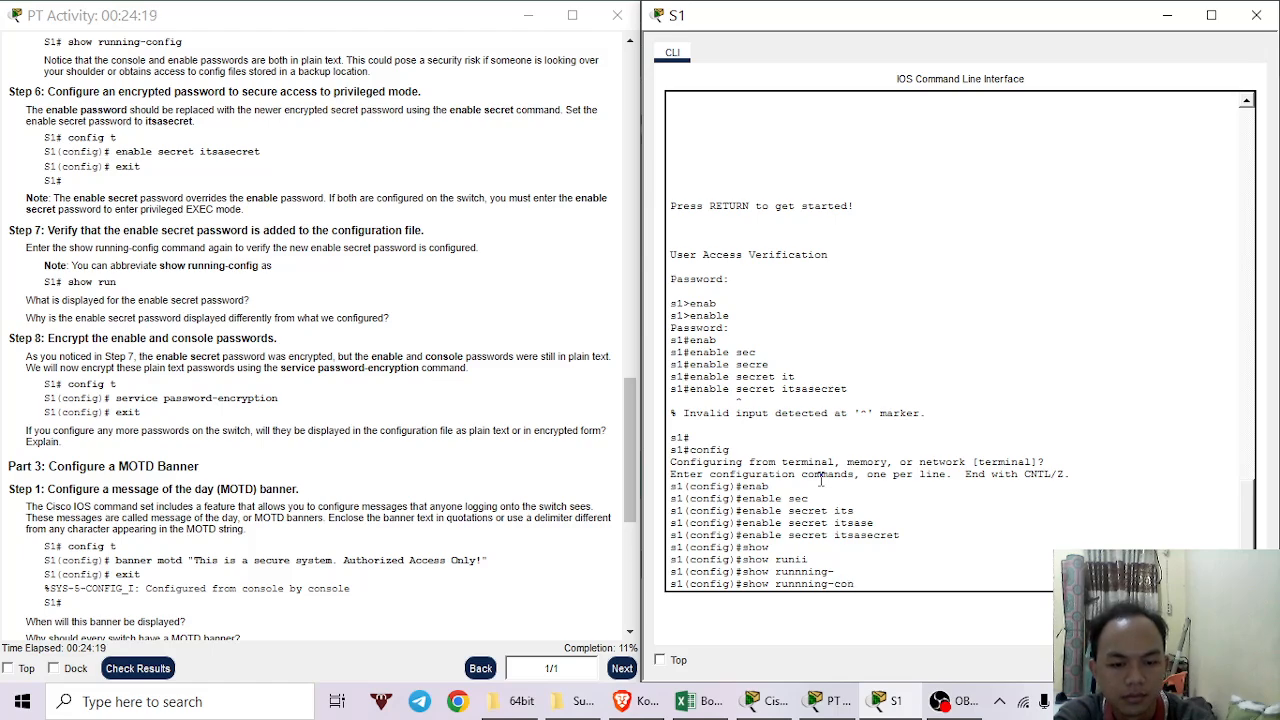
{"action": "type", "text": "fig"}
{"action": "key", "text": "Return"}
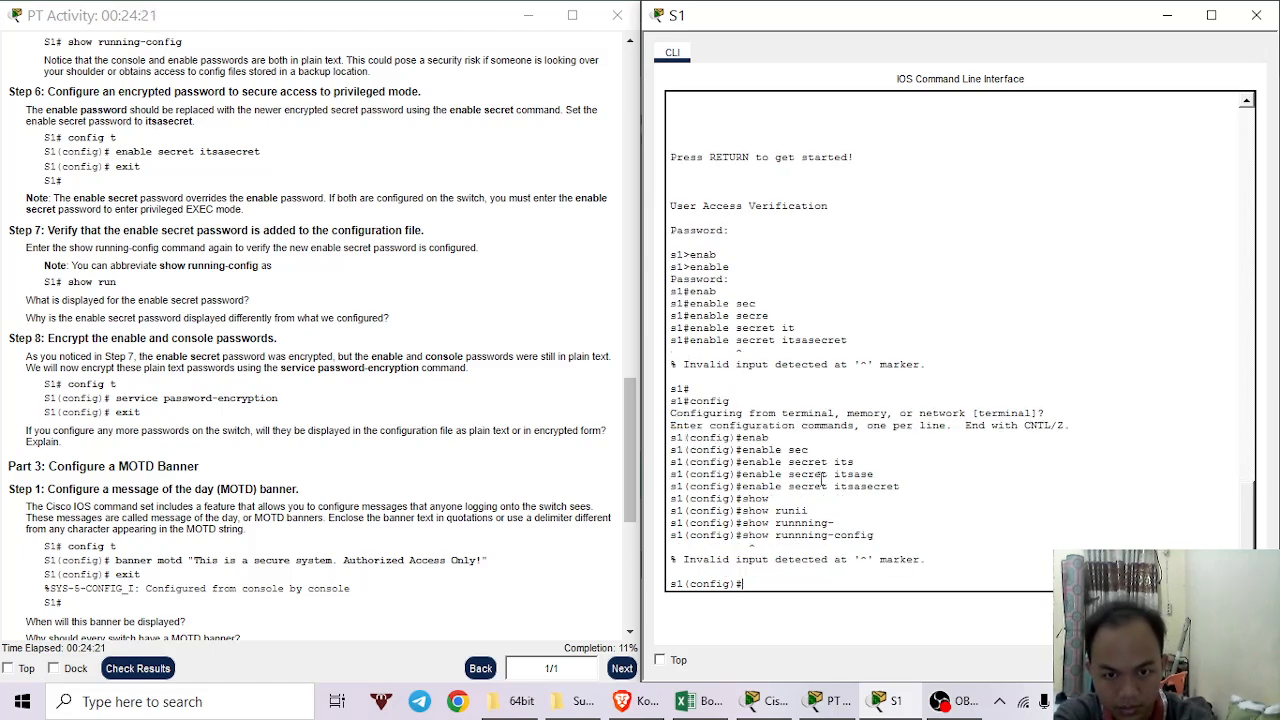
{"action": "key", "text": "Return"}
Exit configuration mode and page through S1's show running-config output.
{"action": "type", "text": "exit"}
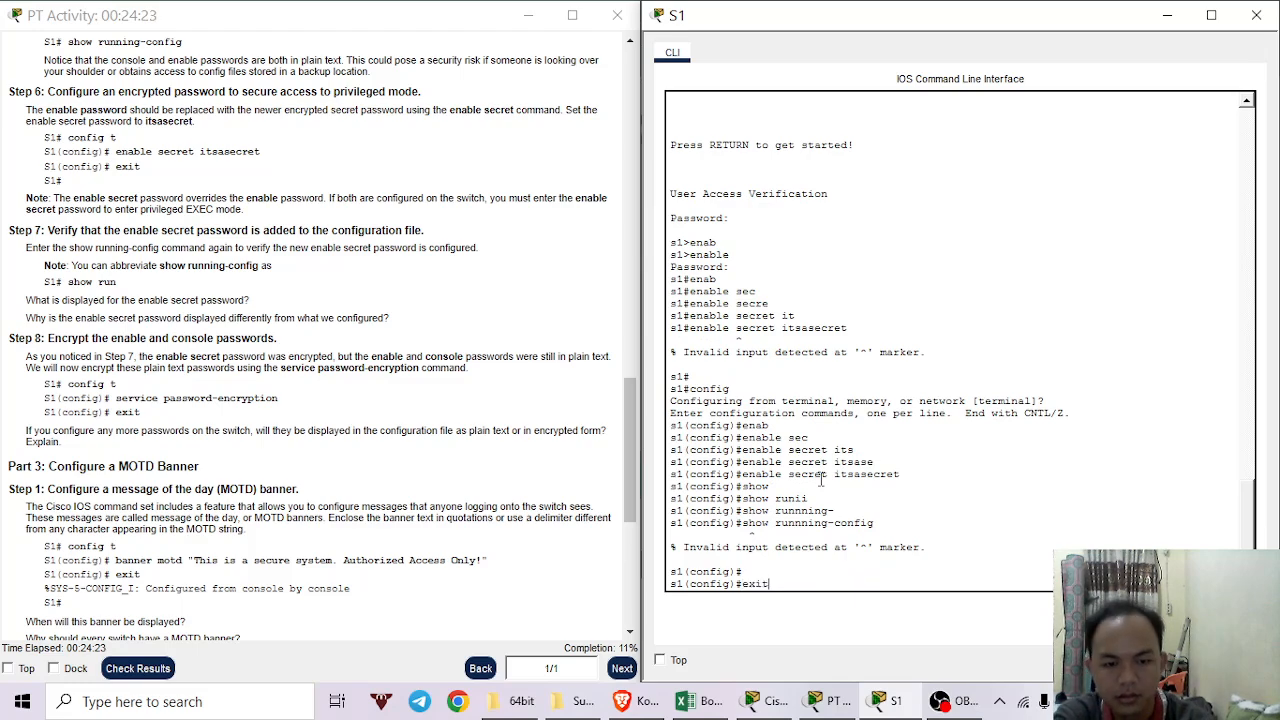
{"action": "key", "text": "Return"}
{"action": "key", "text": "Return"}
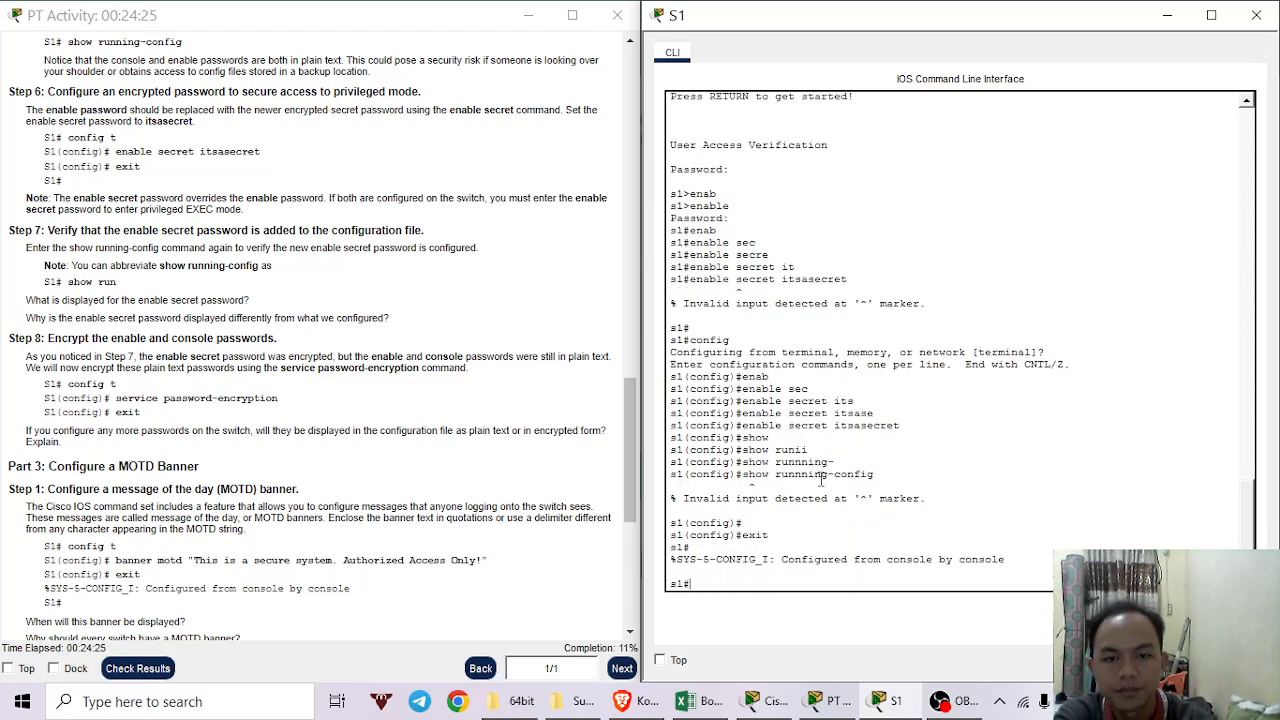
{"action": "type", "text": "show"}
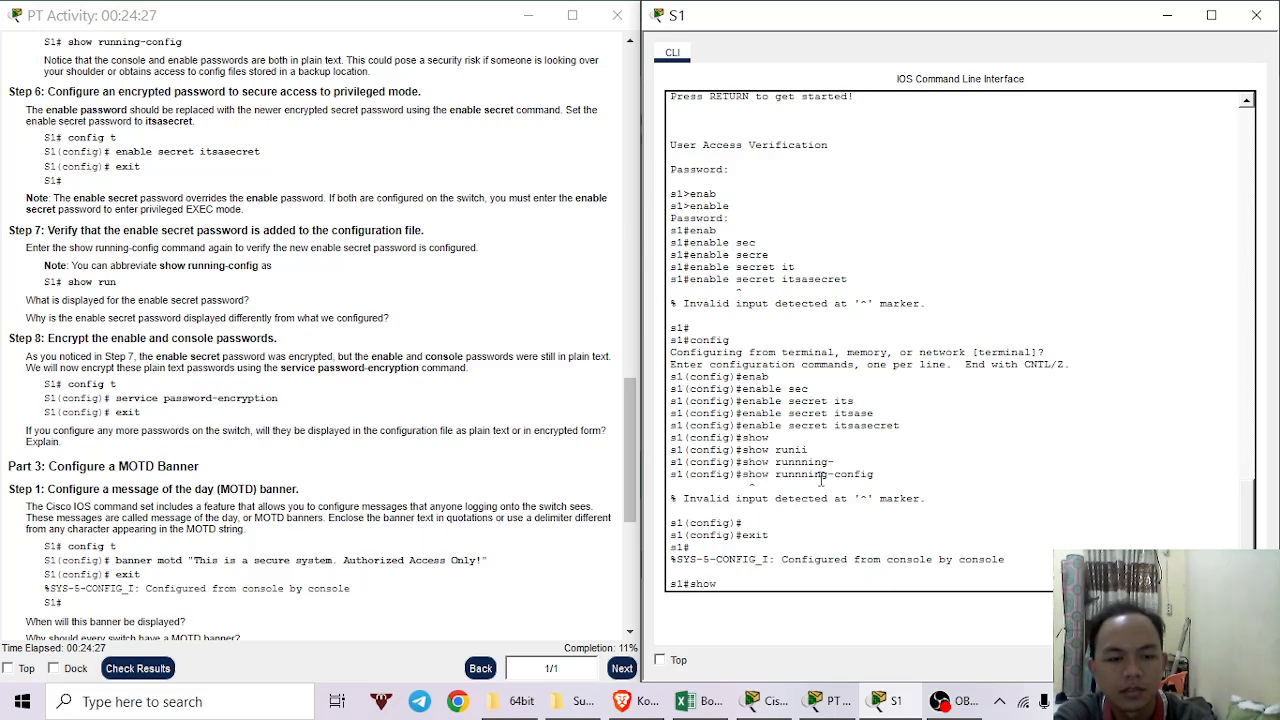
{"action": "key", "text": "Tab"}
{"action": "type", "text": "runn"}
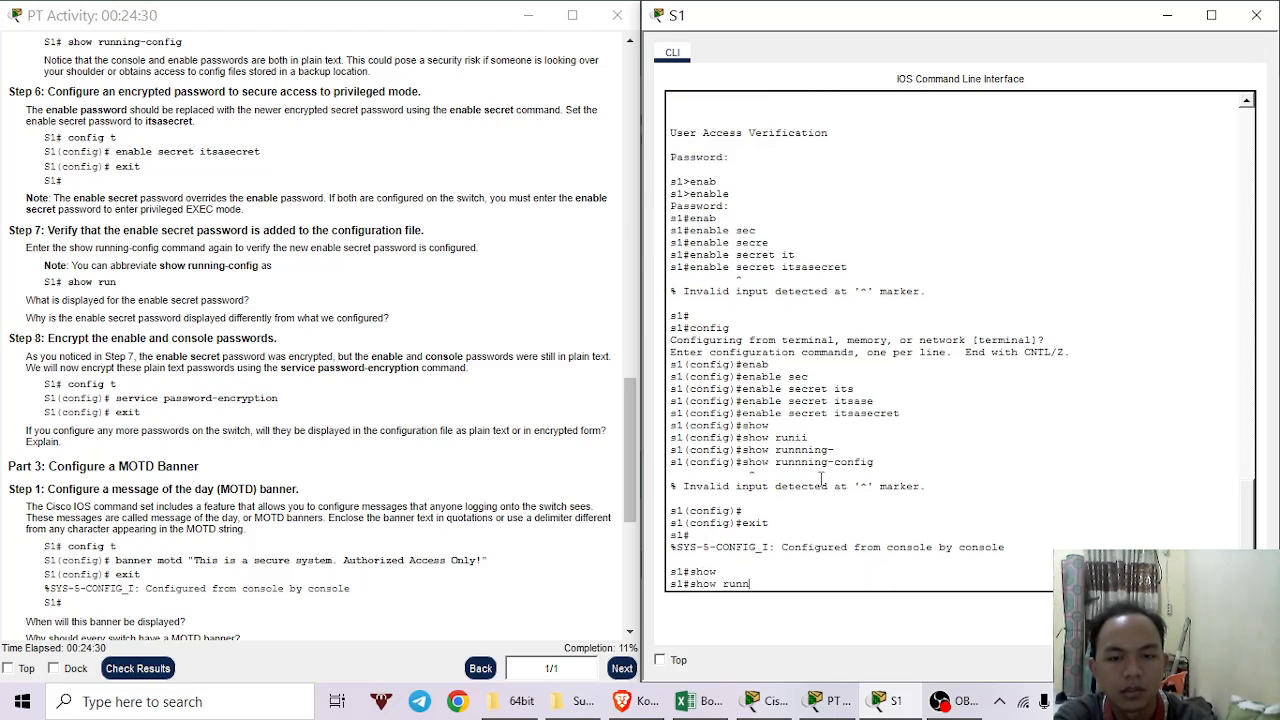
{"action": "key", "text": "Tab"}
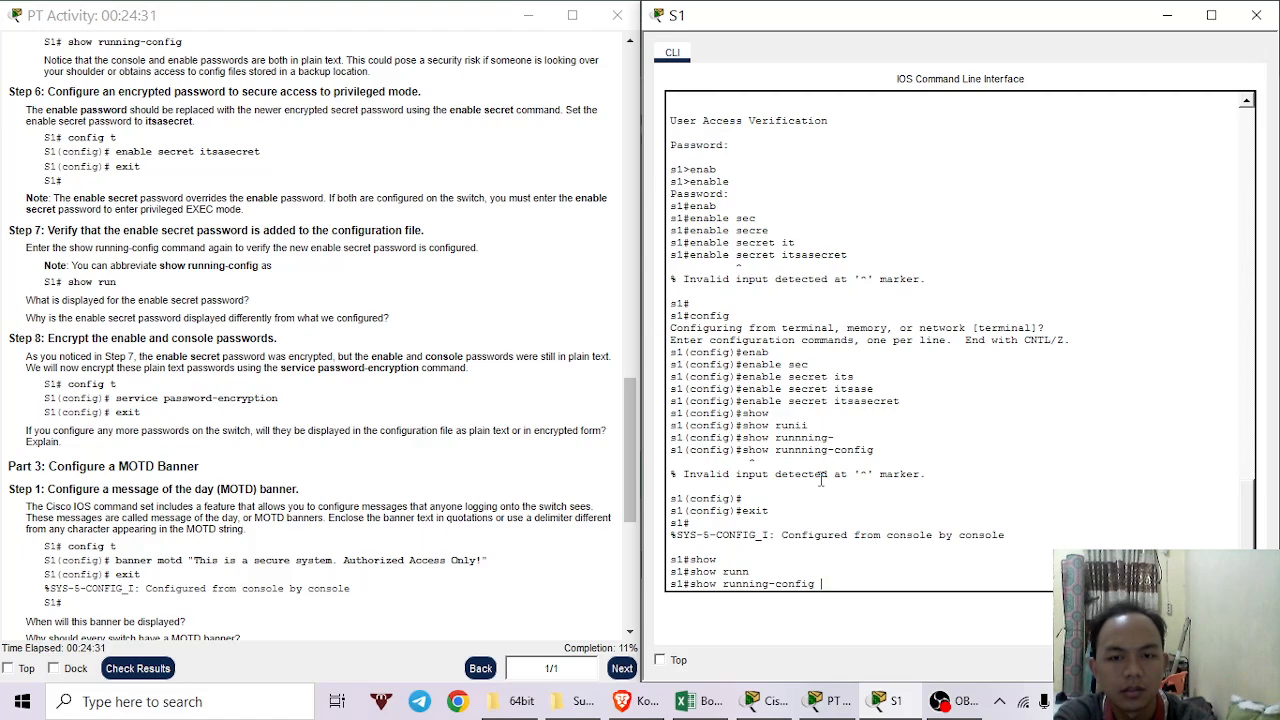
{"action": "key", "text": "Return"}
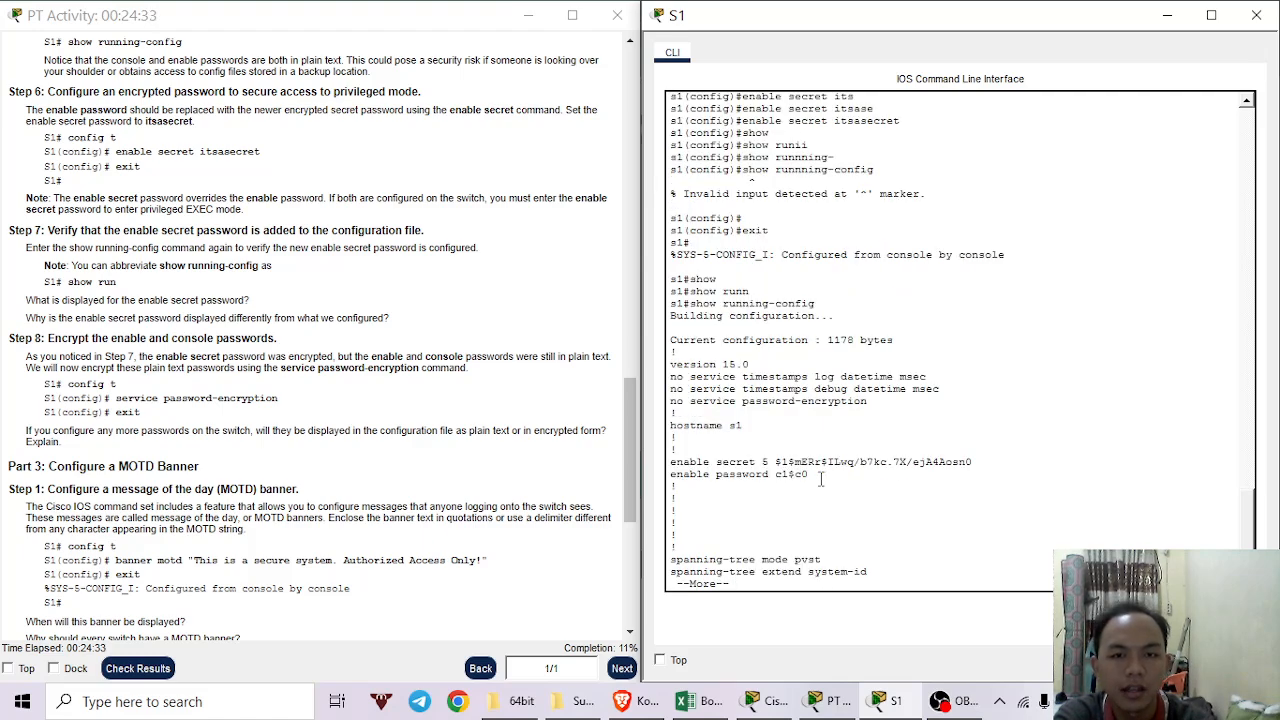
{"action": "key", "text": "space"}
{"action": "key", "text": "space"}
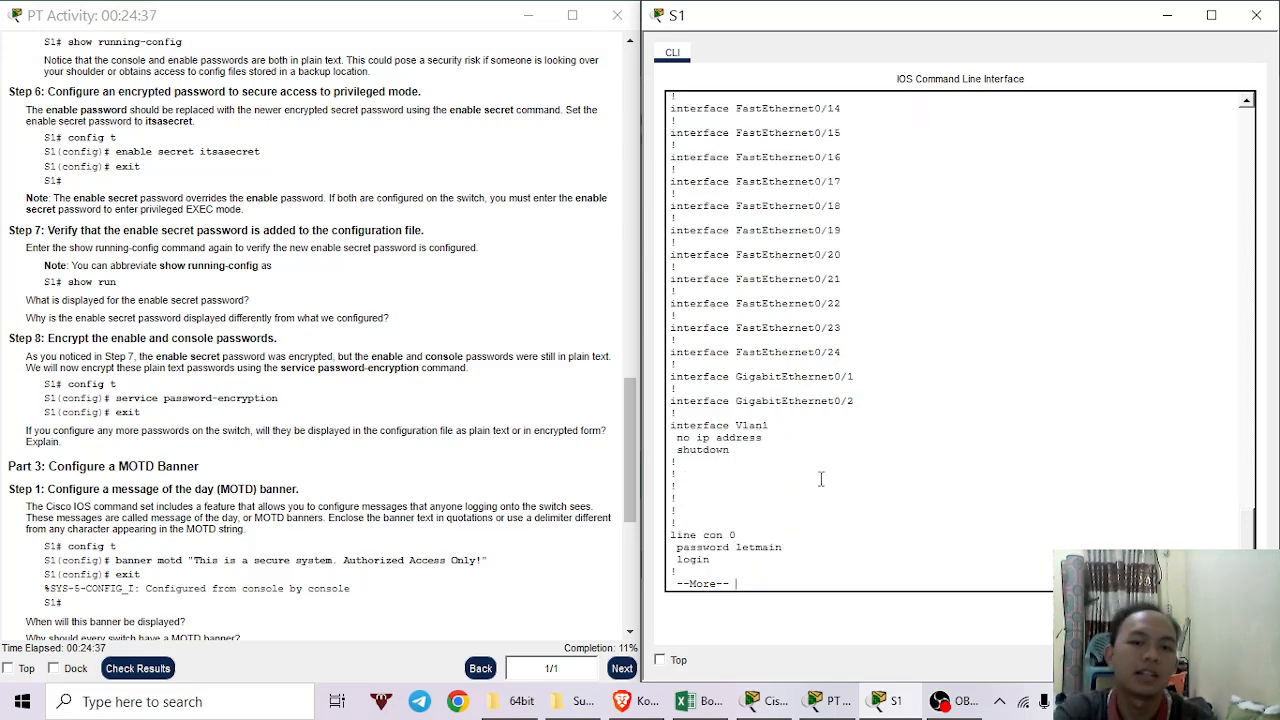
{"action": "left_click_drag", "start_coordinate": [790, 548], "coordinate": [671, 548]}
{"action": "key", "text": "space"}
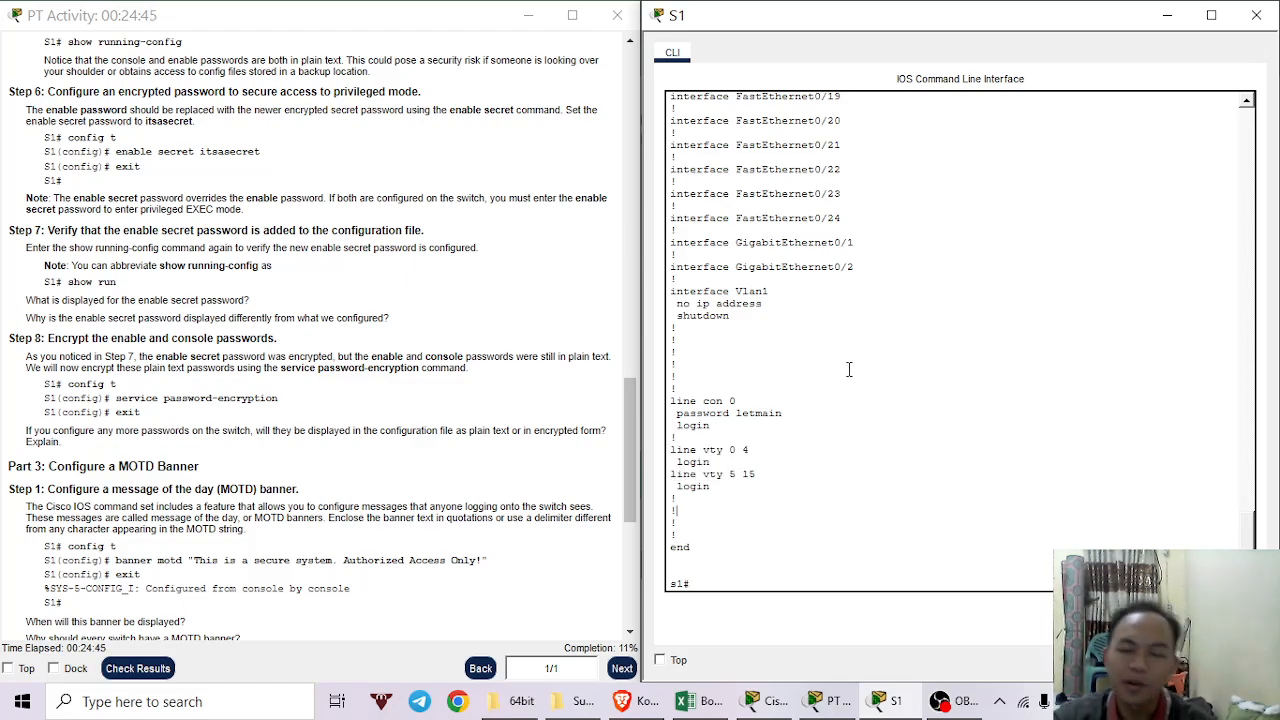
Highlight the plain-text console password in the listing, then clear the selection.
{"action": "scroll", "coordinate": [838, 532], "scroll_direction": "down", "scroll_amount": 1}
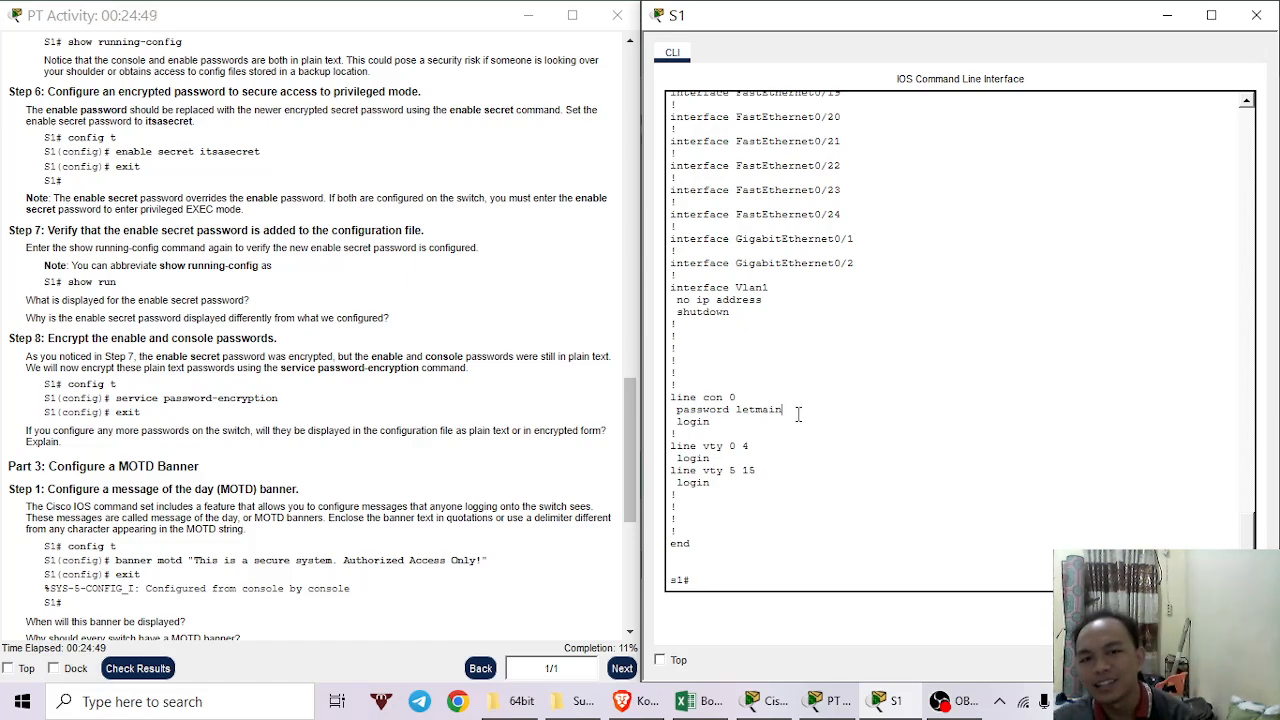
{"action": "left_click_drag", "start_coordinate": [782, 410], "coordinate": [730, 412]}
{"action": "left_click", "coordinate": [816, 520]}
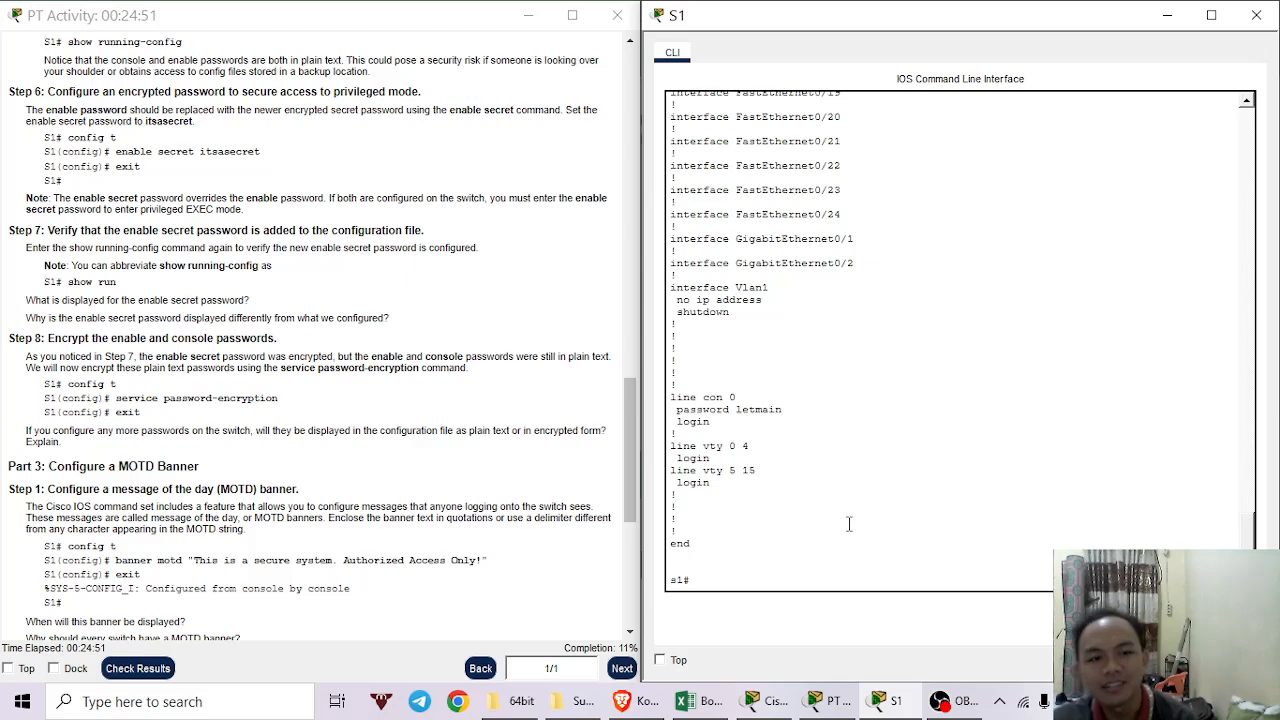
{"action": "left_click", "coordinate": [851, 564]}
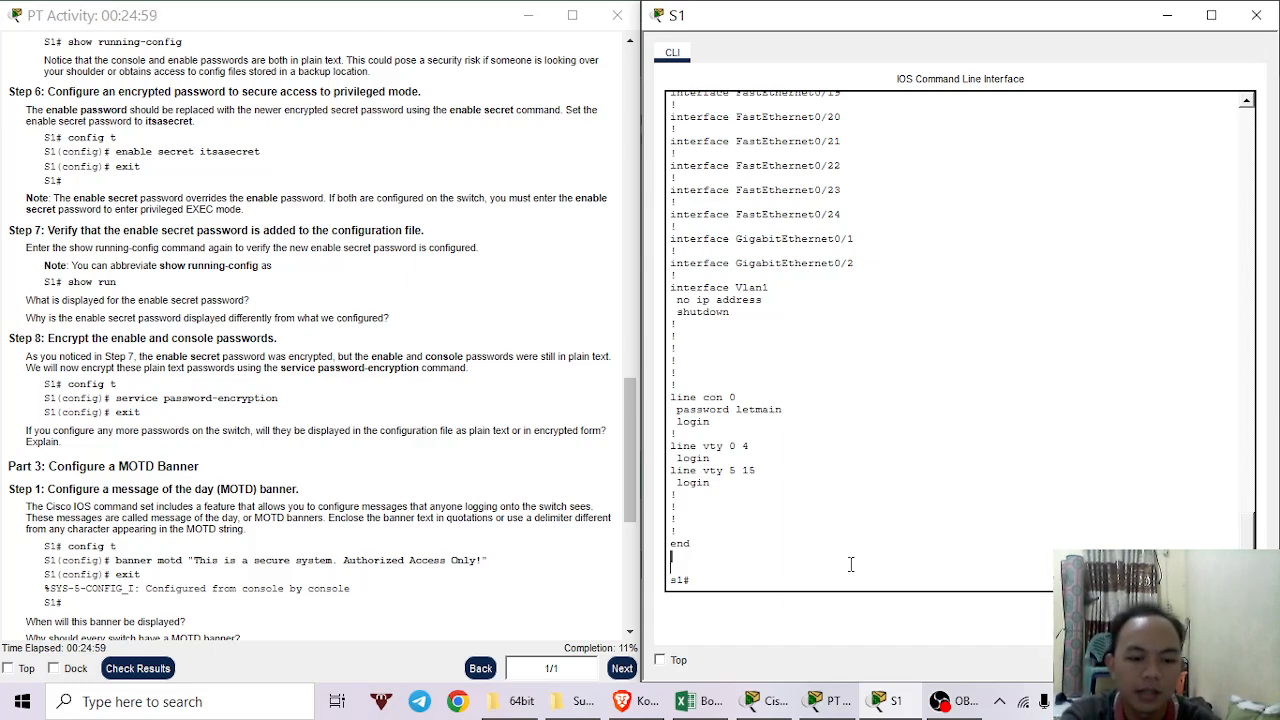
Enter global configuration mode and attempt the service password-encryption command.
{"action": "type", "text": "config"}
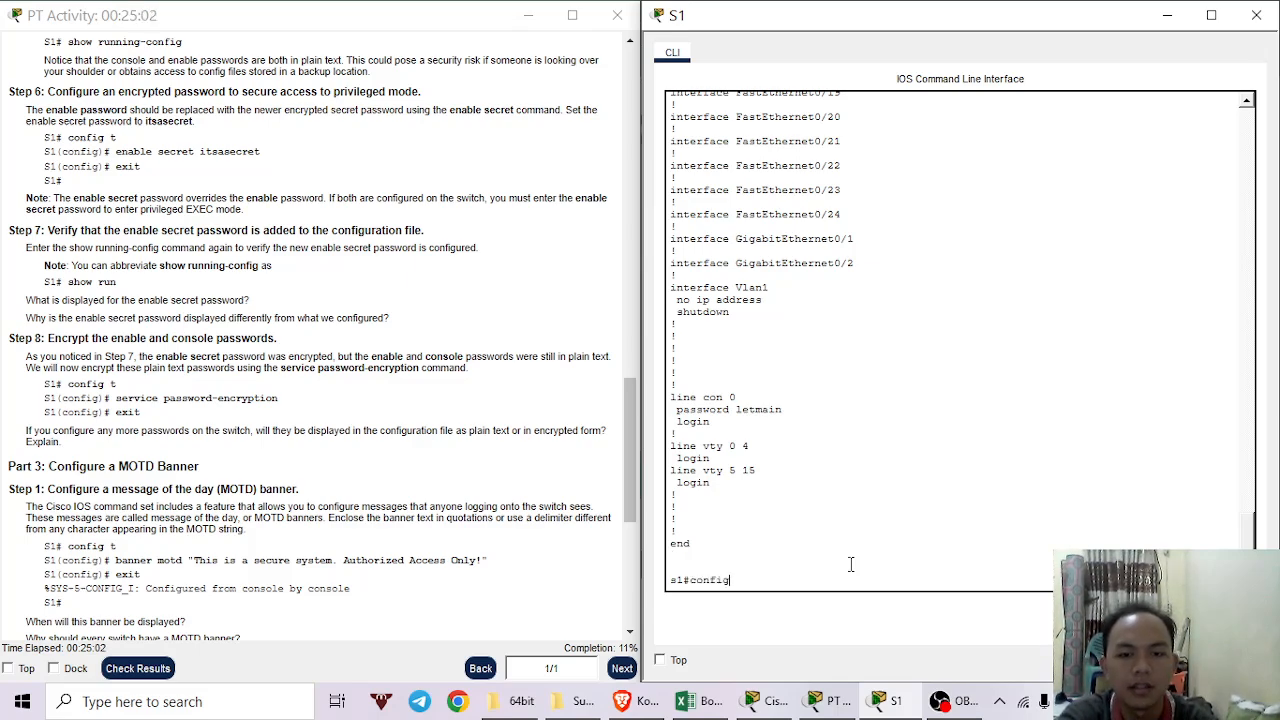
{"action": "key", "text": "Return"}
{"action": "key", "text": "Return"}
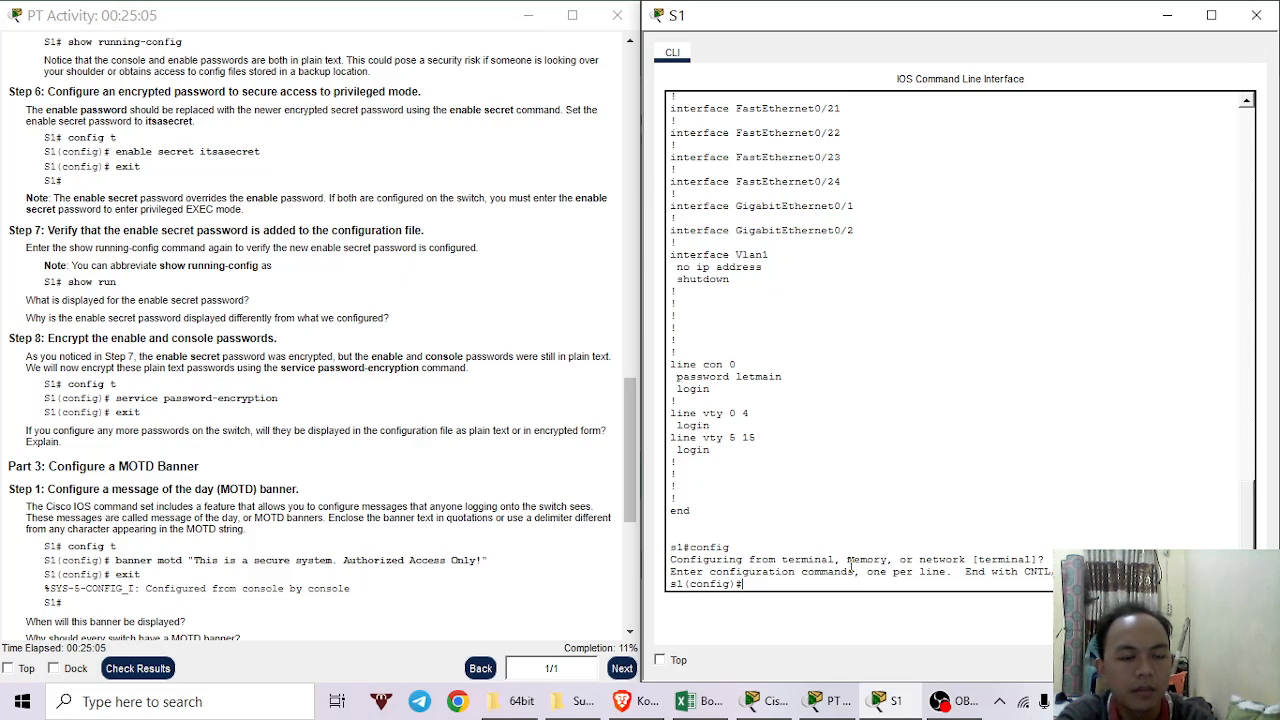
{"action": "type", "text": "servi"}
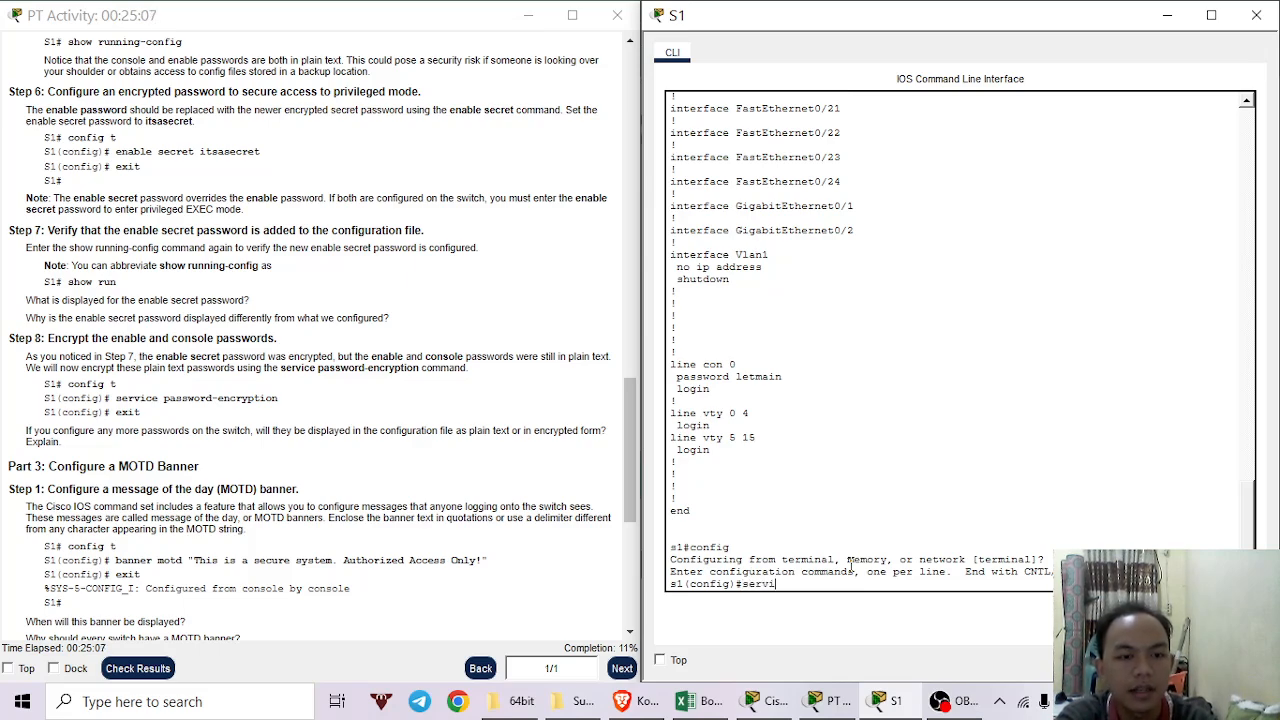
{"action": "type", "text": "ce"}
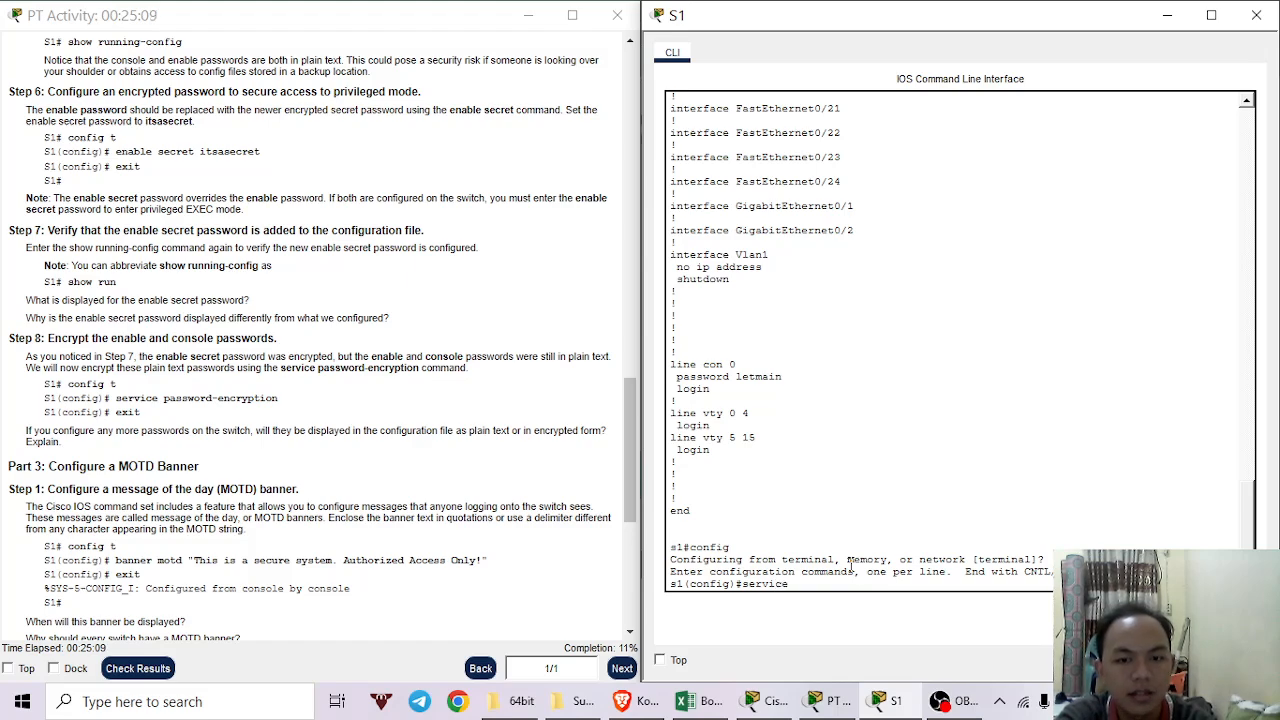
{"action": "type", "text": " password"}
{"action": "key", "text": "Tab"}
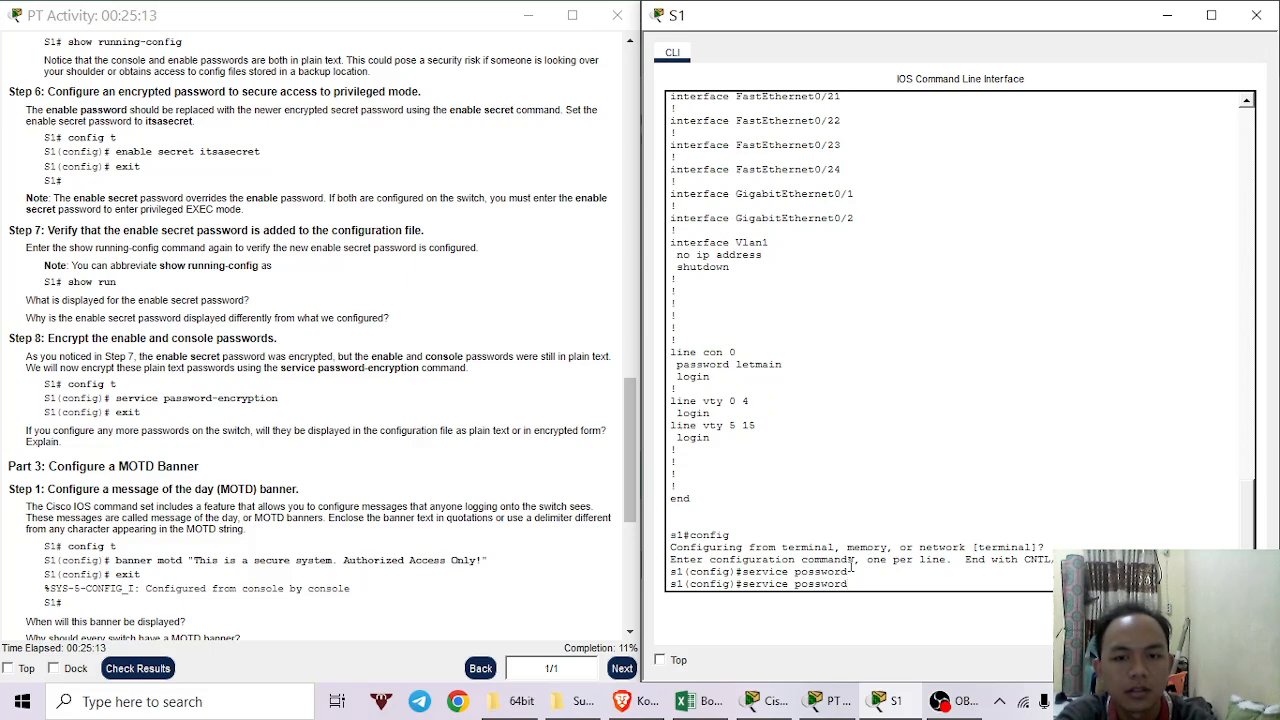
{"action": "type", "text": "-enc"}
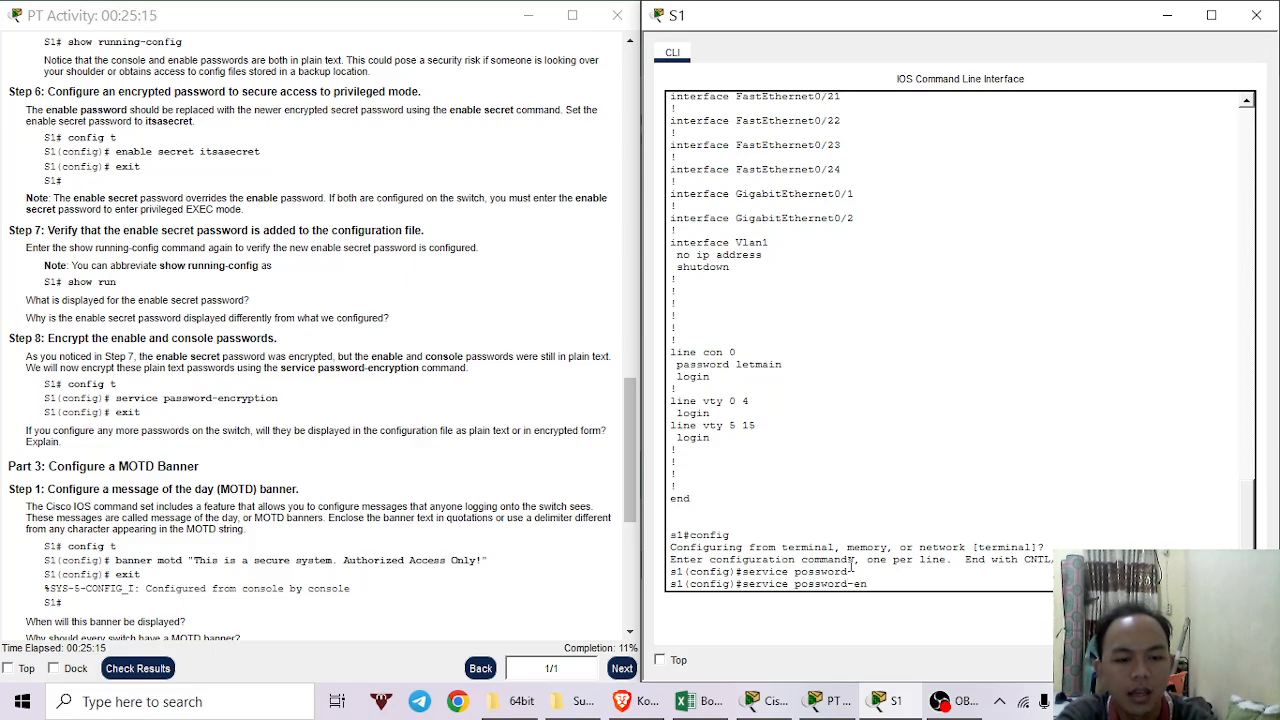
{"action": "key", "text": "Tab"}
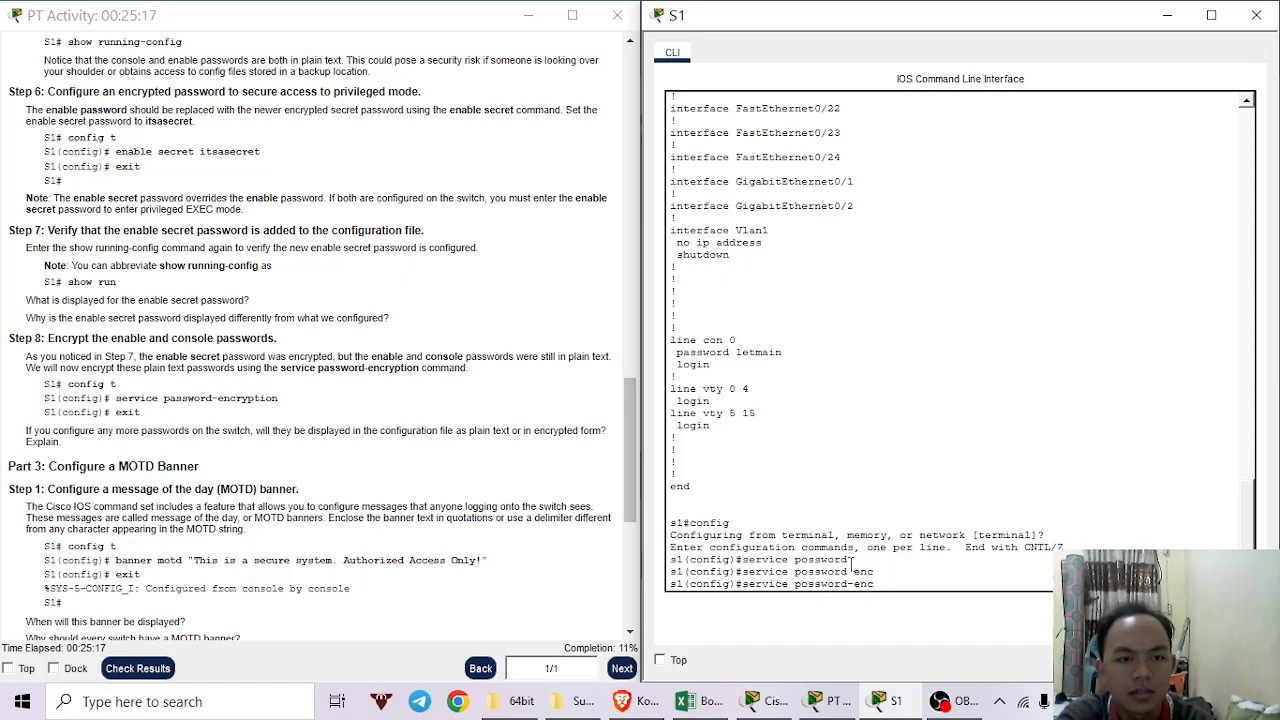
{"action": "type", "text": "r"}
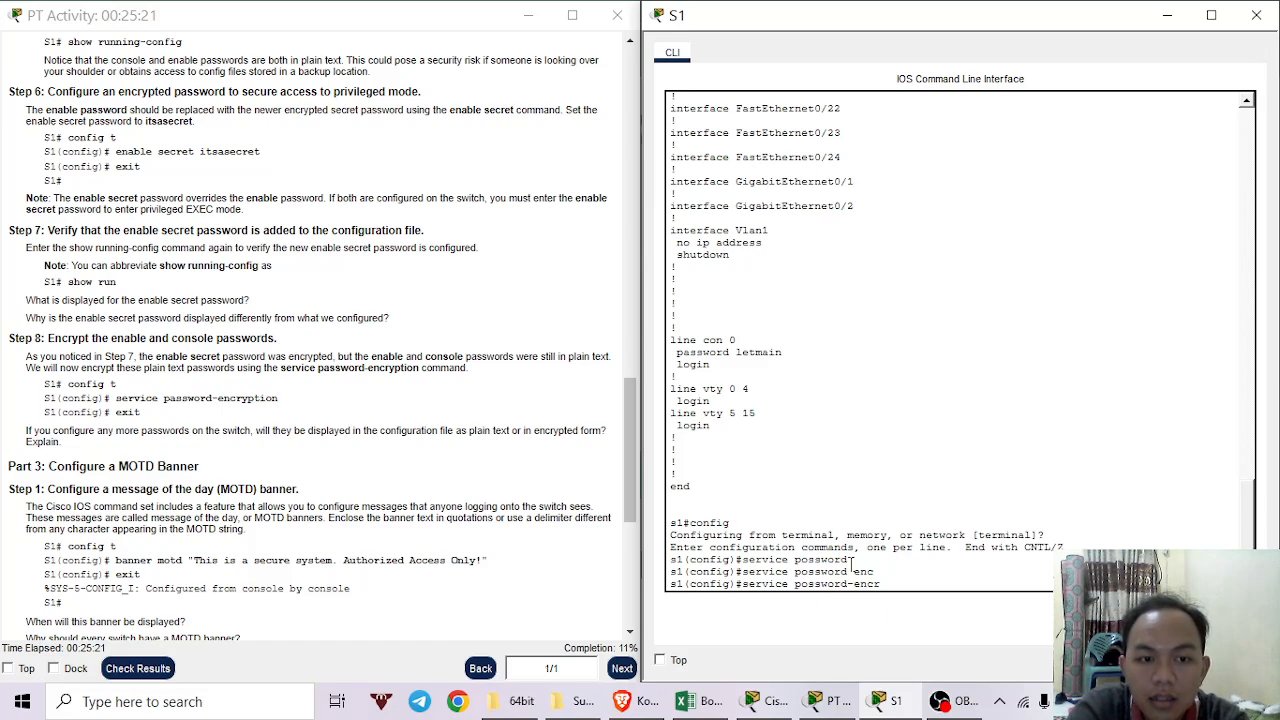
{"action": "type", "text": "yp"}
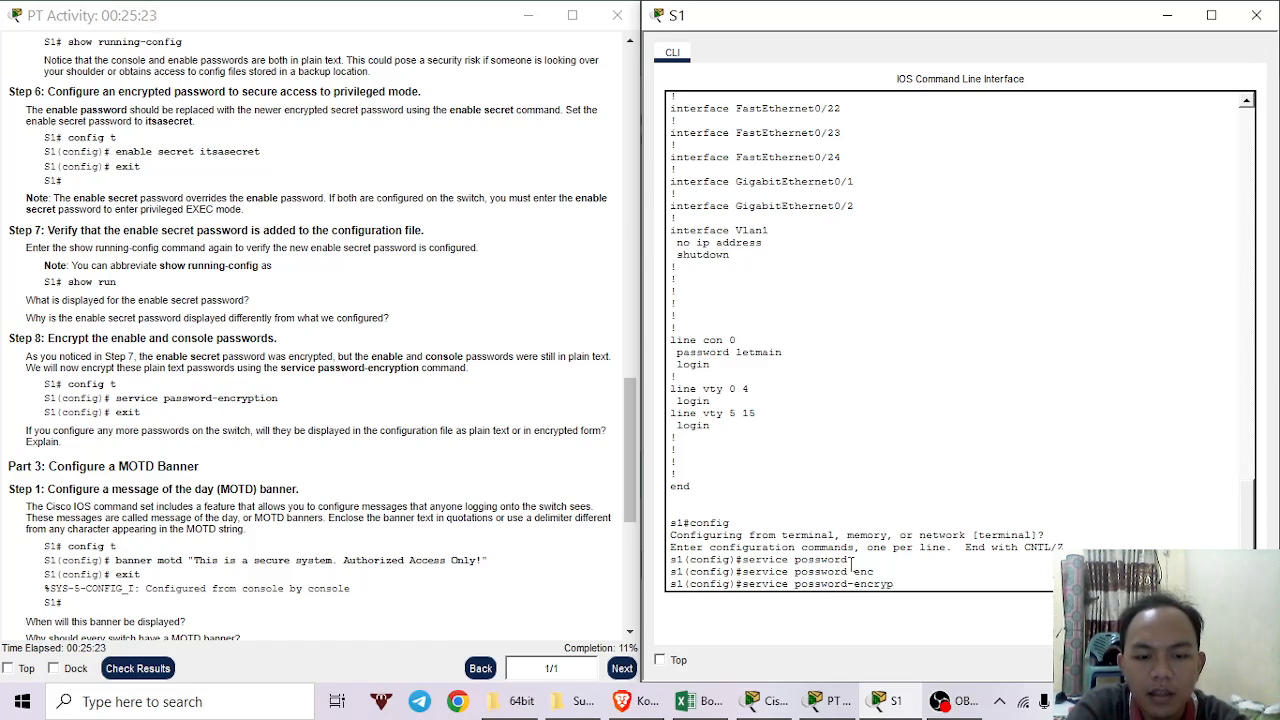
{"action": "type", "text": "tion"}
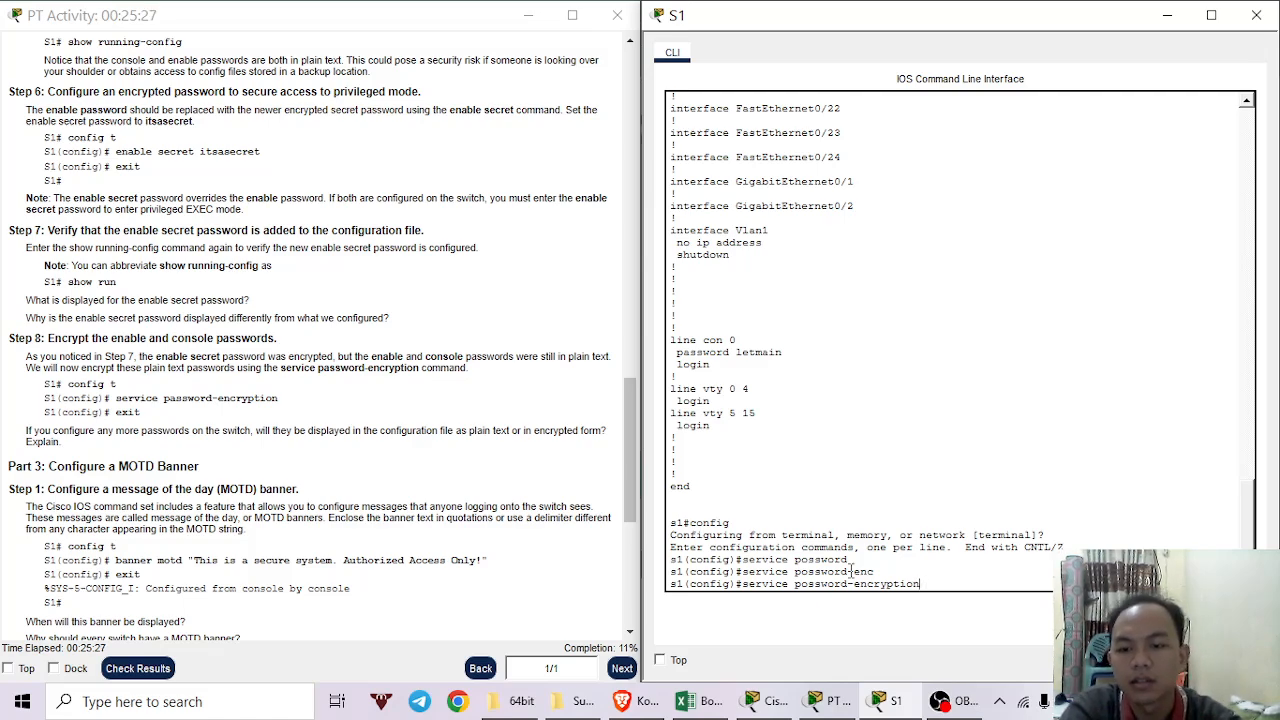
{"action": "key", "text": "Return"}
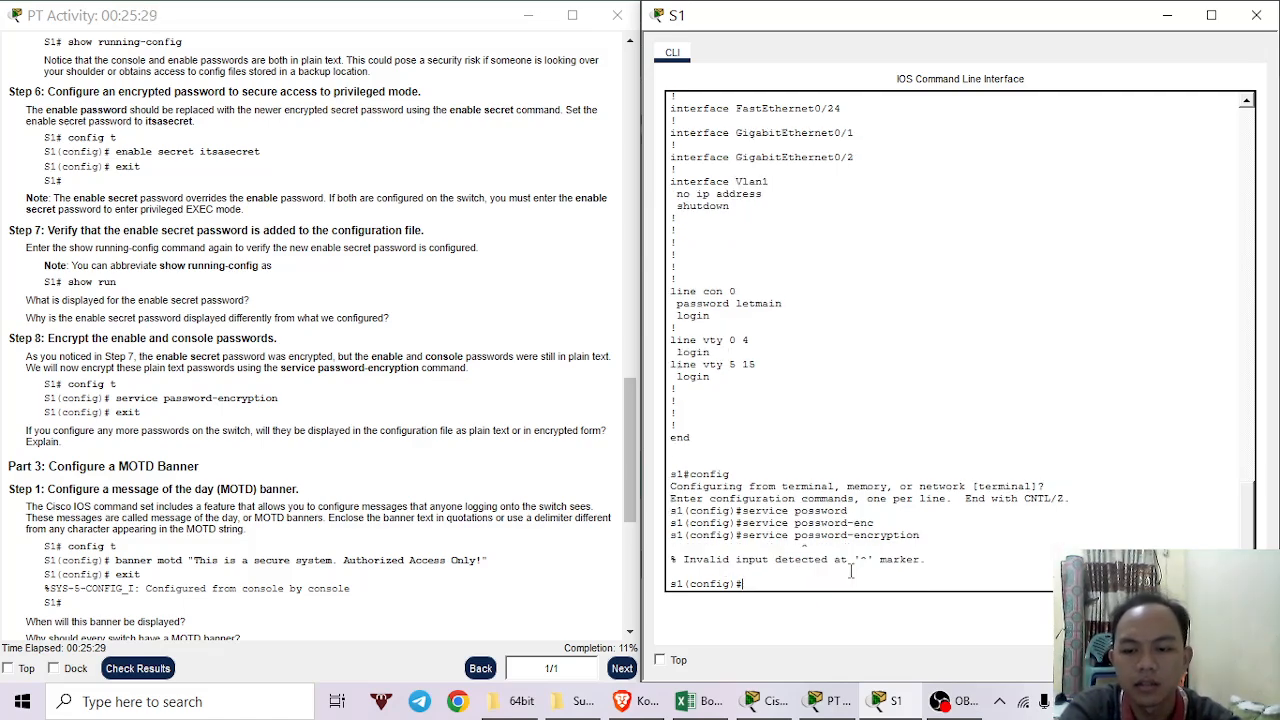
{"action": "key", "text": "Return"}
Enable service password-encryption on S1 and return to the privileged prompt.
{"action": "type", "text": "ser"}
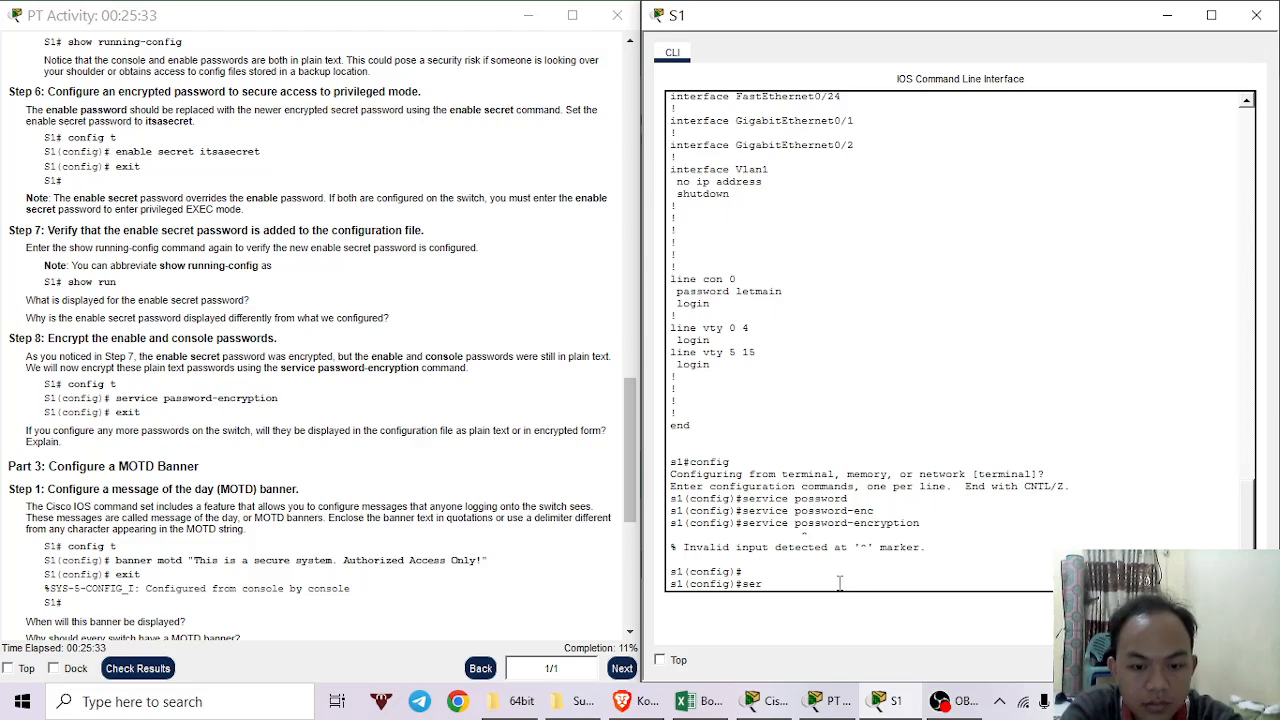
{"action": "type", "text": "vice"}
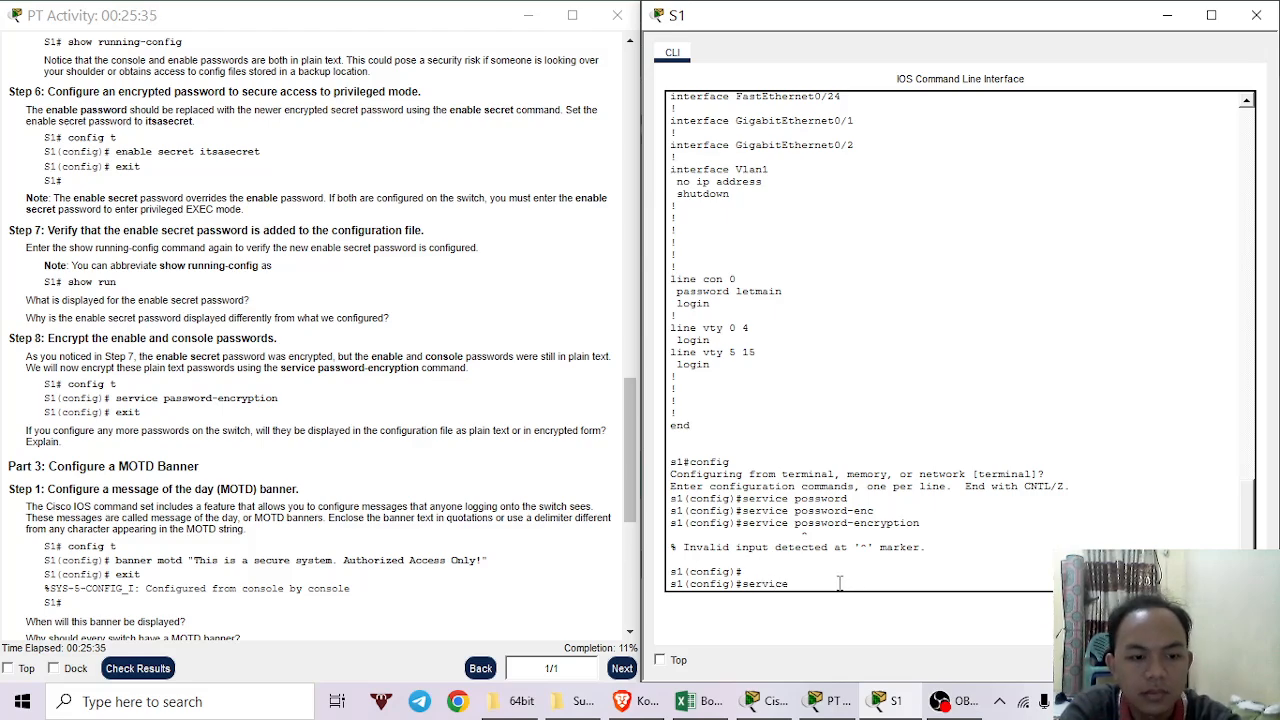
{"action": "key", "text": "Tab"}
{"action": "type", "text": "pass"}
{"action": "key", "text": "Tab"}
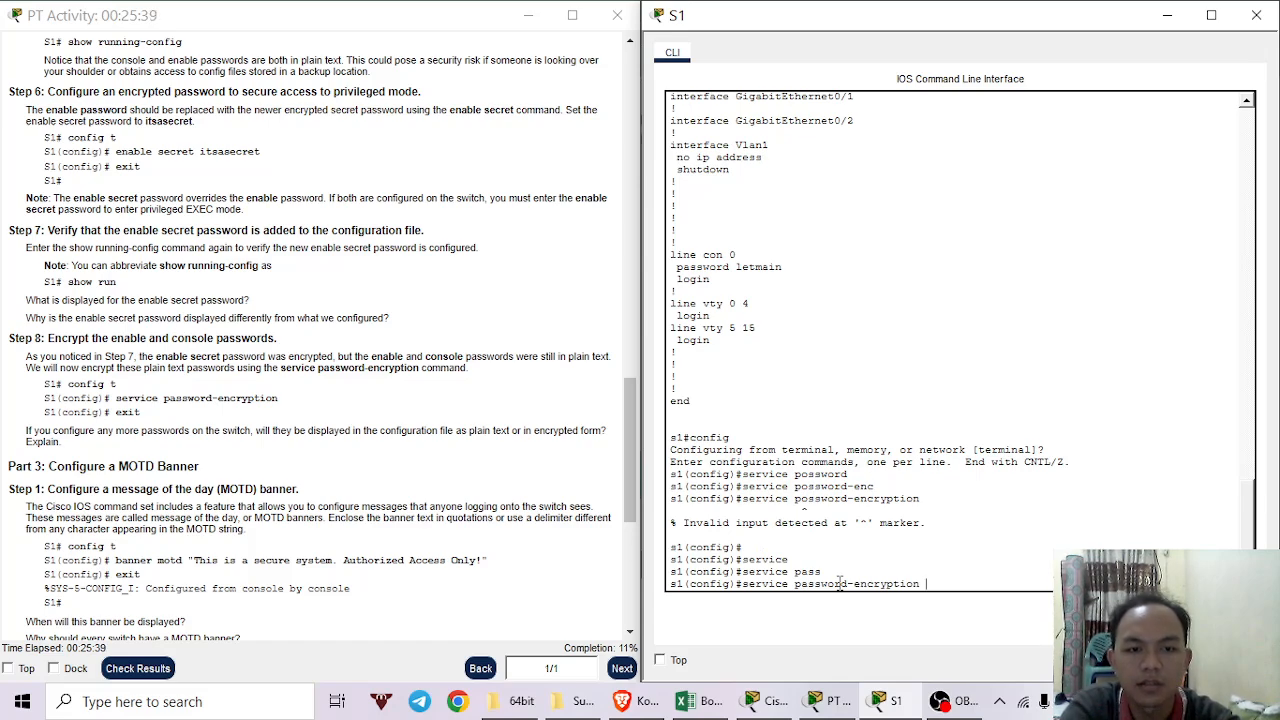
{"action": "key", "text": "Return"}
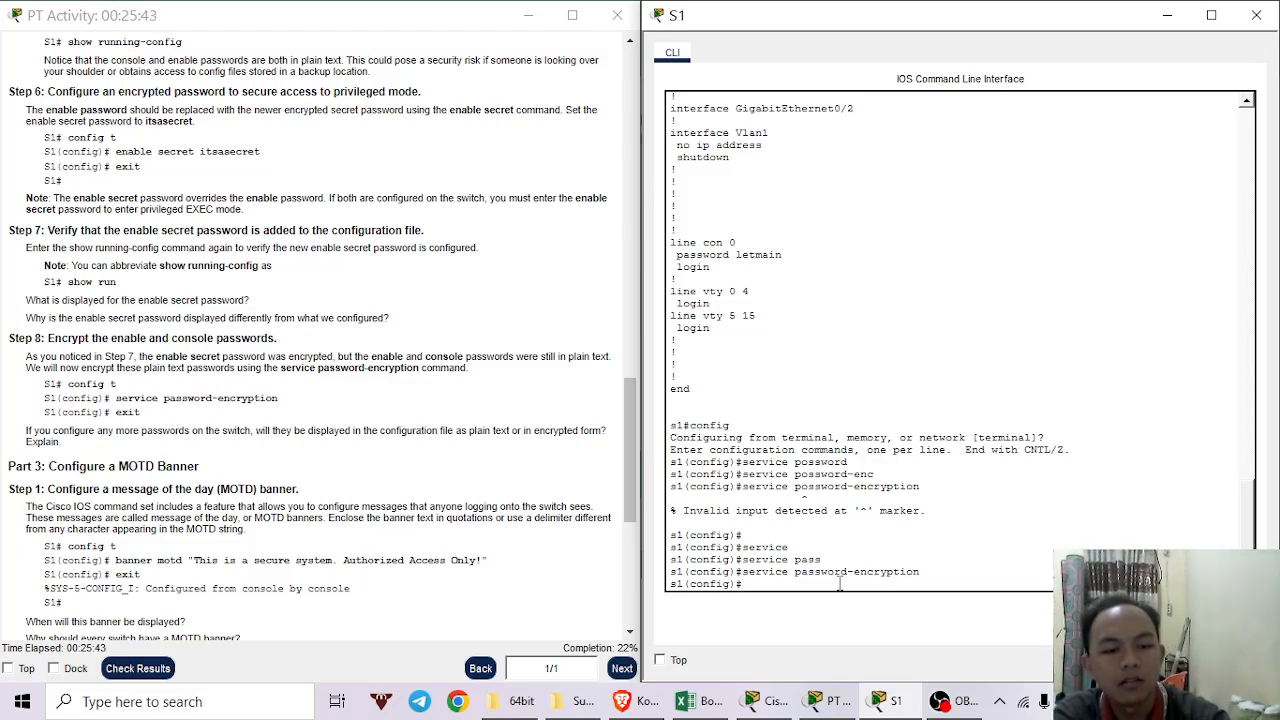
{"action": "type", "text": "exit"}
{"action": "key", "text": "Return"}
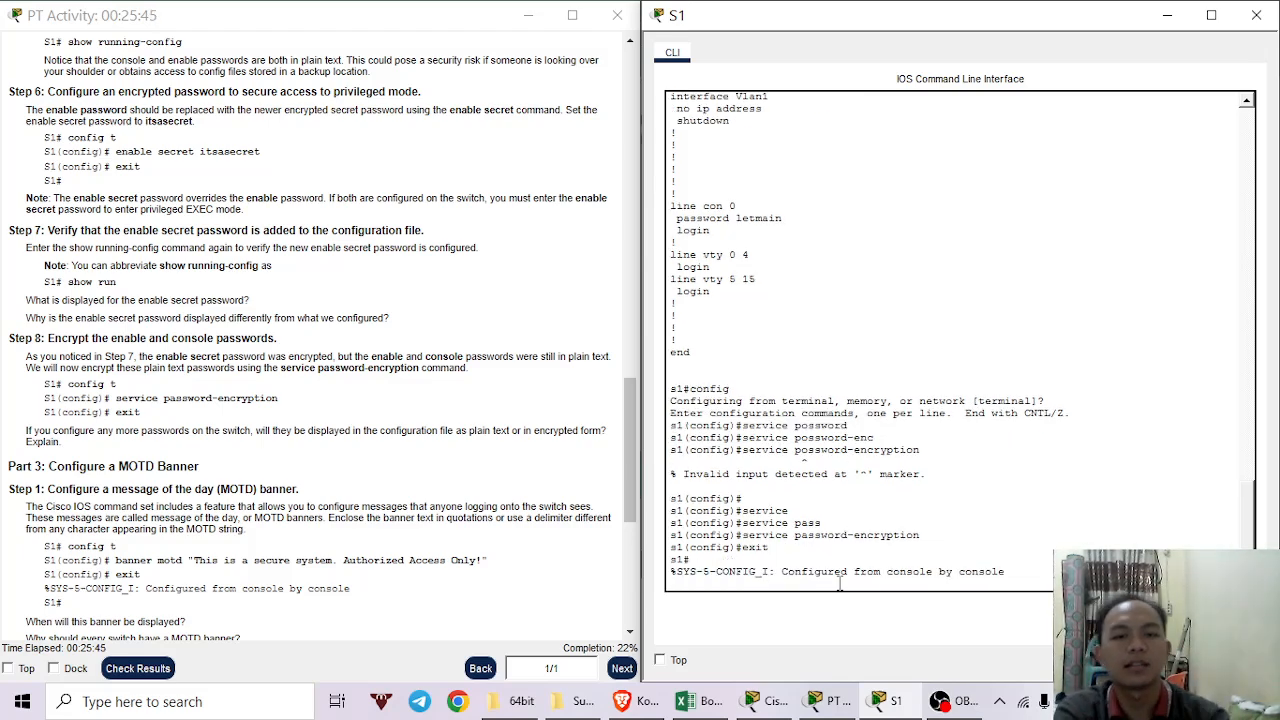
{"action": "key", "text": "Return"}
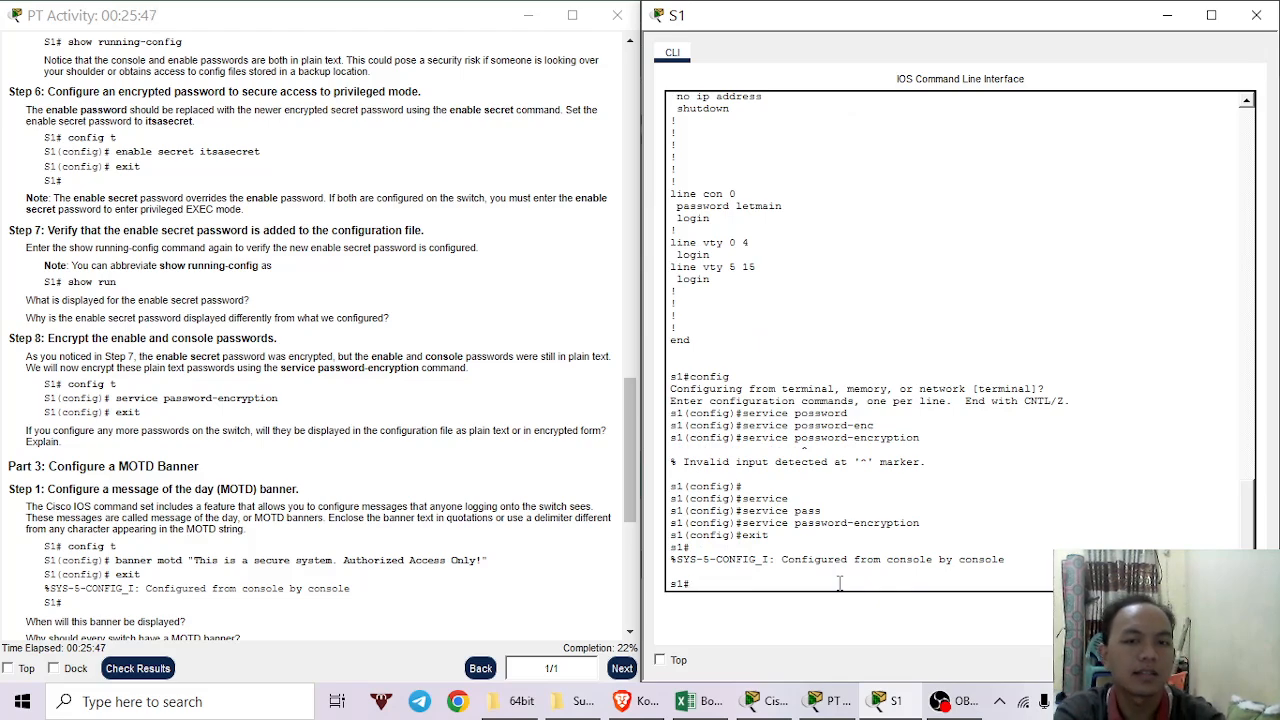
{"action": "type", "text": "show"}
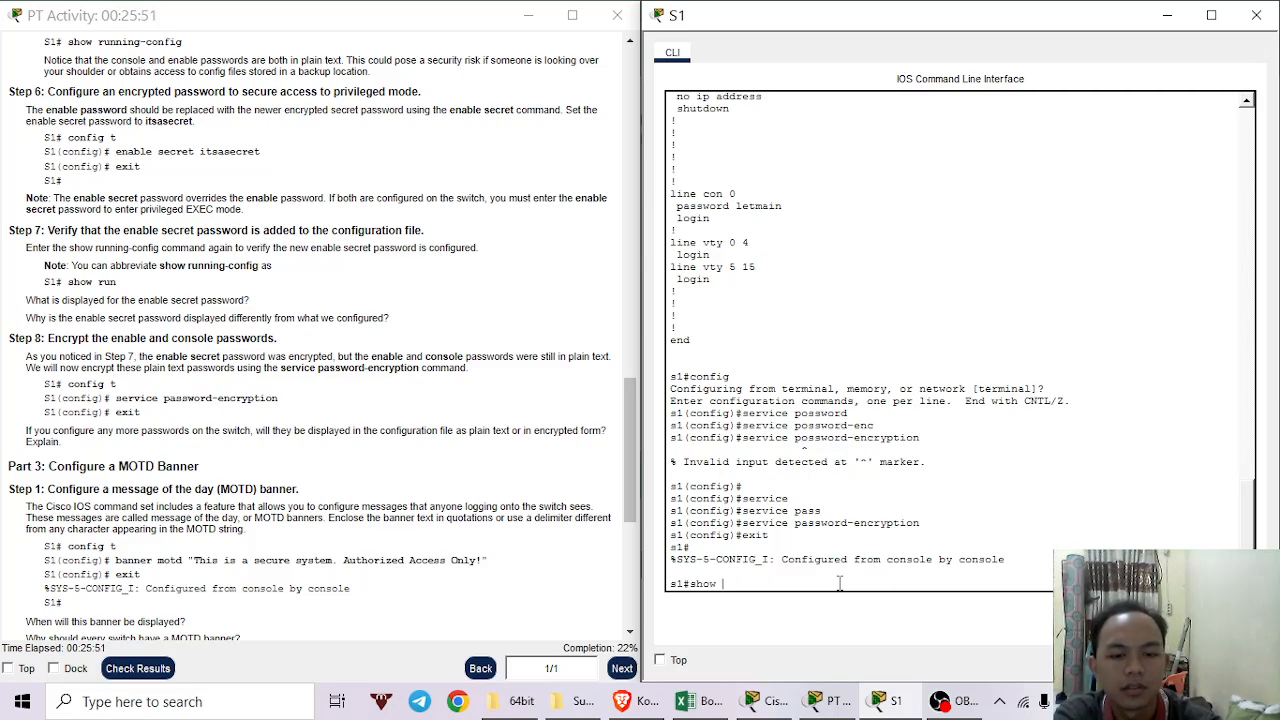
{"action": "type", "text": " runn"}
List S1's running configuration to confirm the console password is now type 7 encrypted.
{"action": "key", "text": "Tab"}
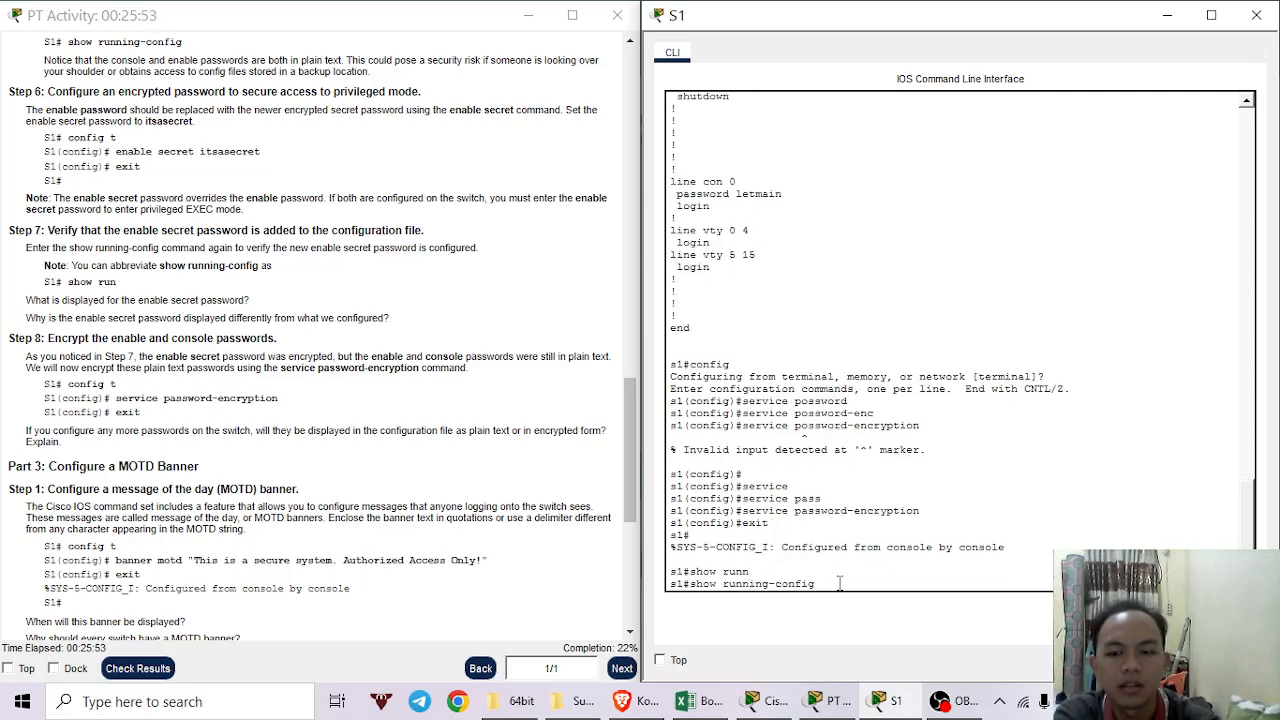
{"action": "key", "text": "Return"}
{"action": "key", "text": "space"}
{"action": "key", "text": "space"}
{"action": "key", "text": "space"}
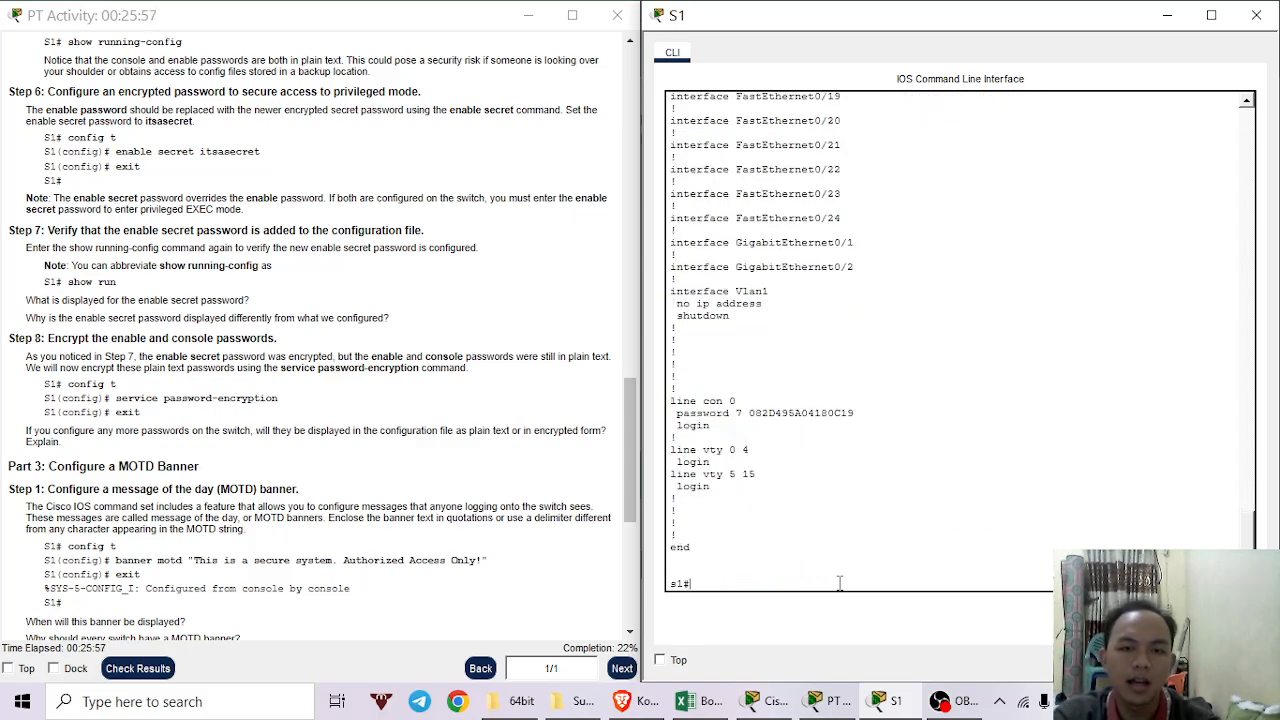
{"action": "left_click_drag", "start_coordinate": [788, 458], "coordinate": [802, 415]}
{"action": "left_click", "coordinate": [813, 452]}
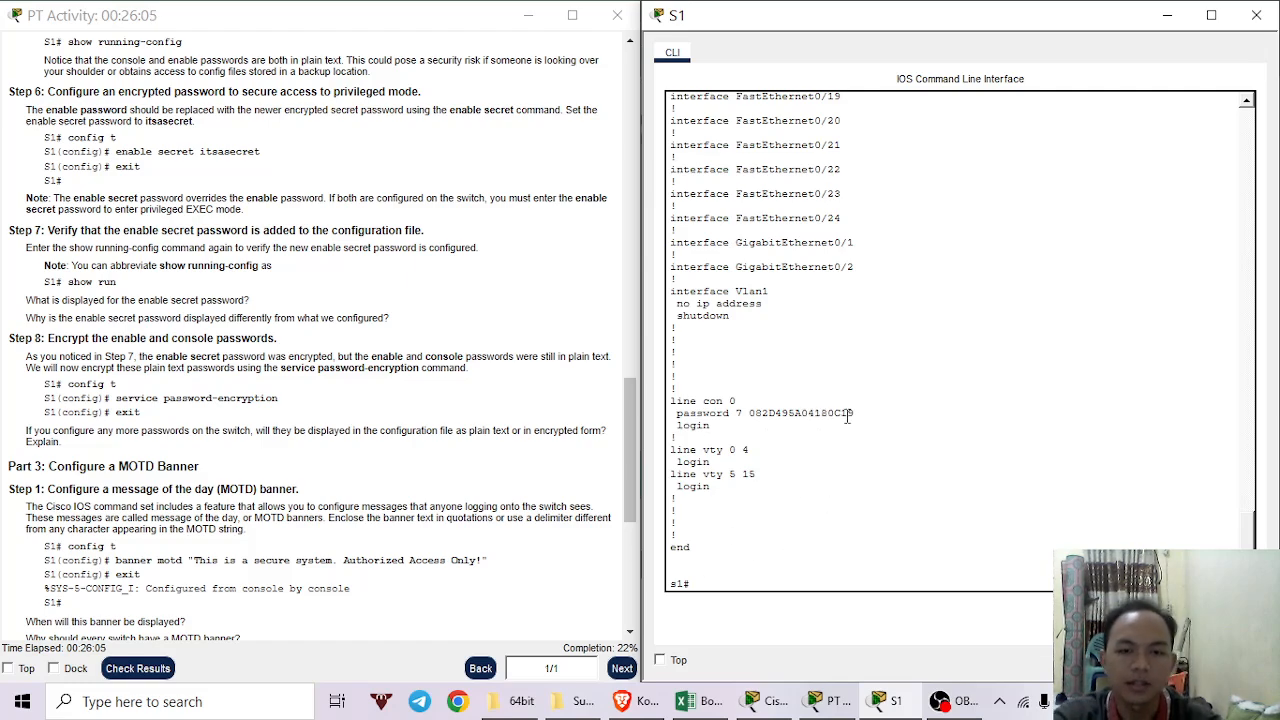
{"action": "key", "text": "Return"}
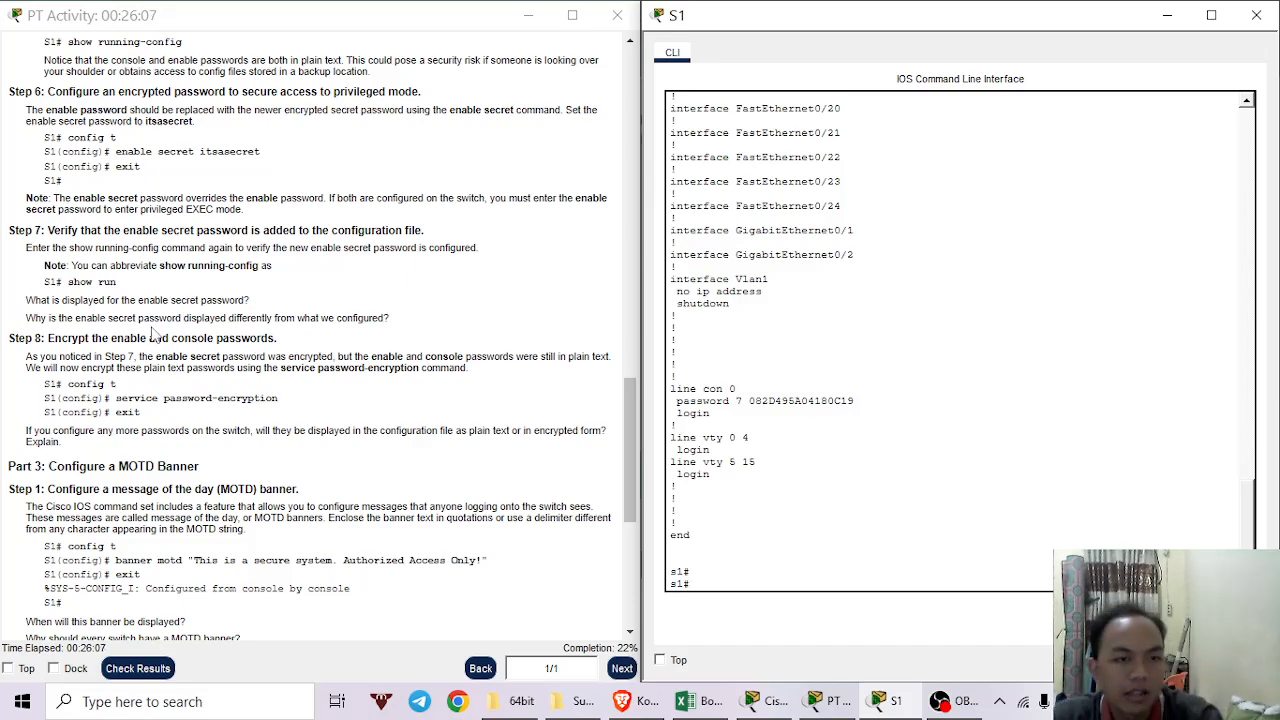
{"action": "scroll", "coordinate": [130, 368], "scroll_direction": "down", "scroll_amount": 3}
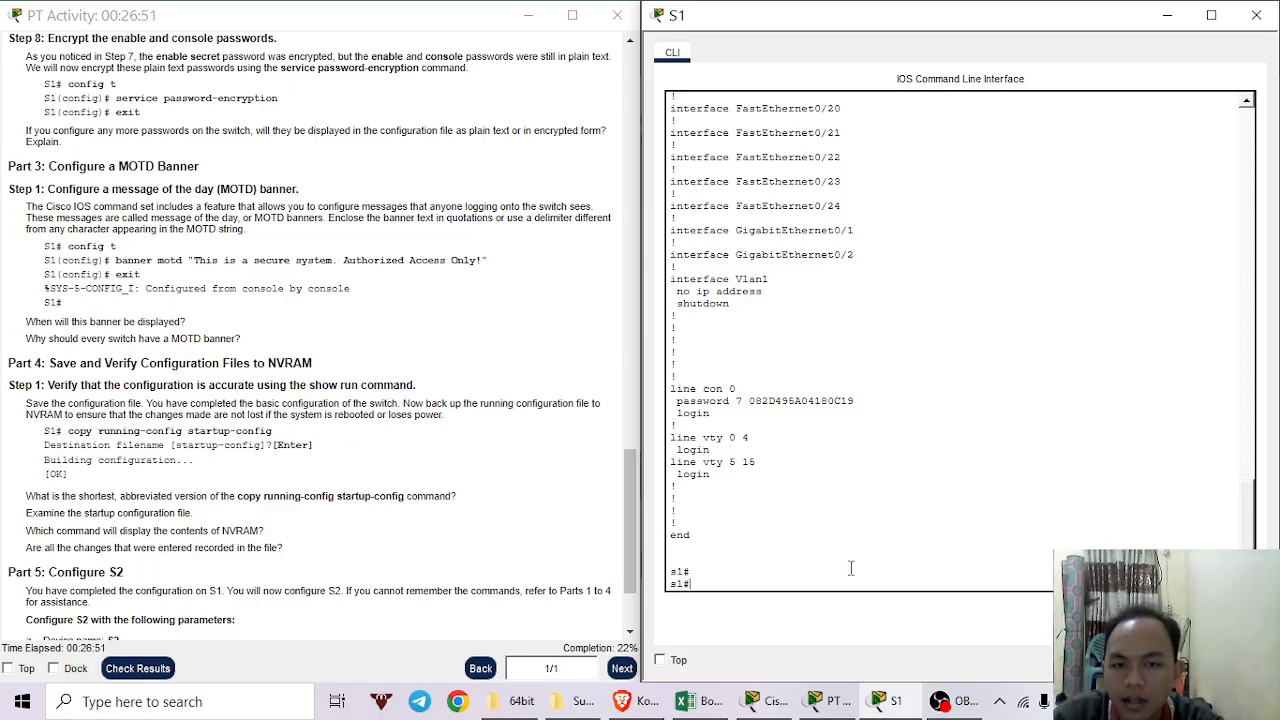
Return to S1's command line and enter global configuration mode with config t.
{"action": "left_click_drag", "start_coordinate": [44, 274], "coordinate": [80, 274]}
{"action": "left_click", "coordinate": [897, 540]}
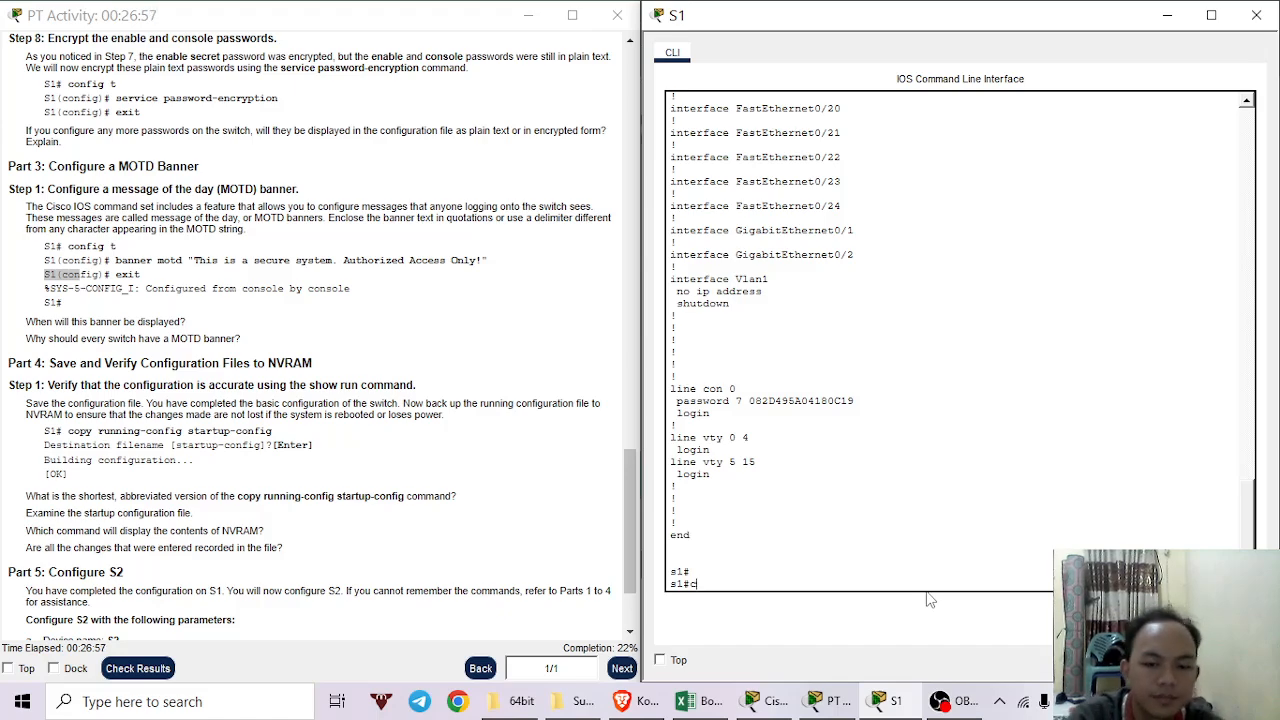
{"action": "type", "text": "conf"}
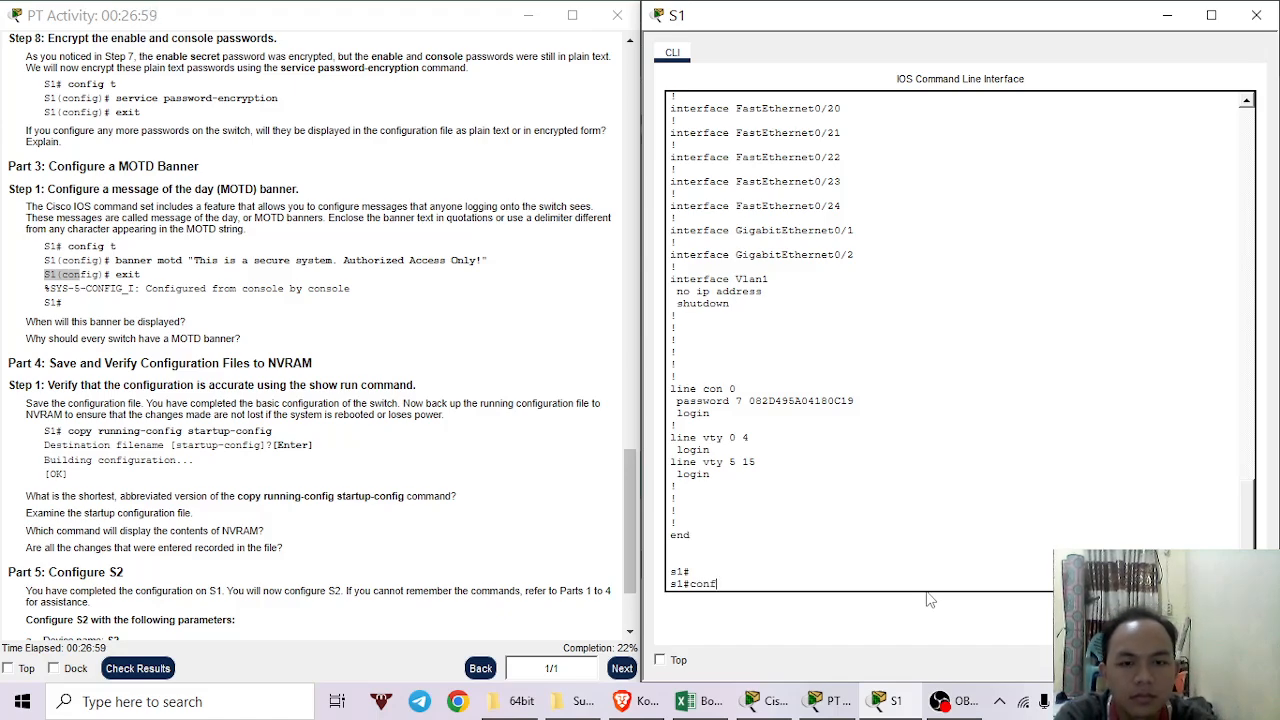
{"action": "key", "text": "Tab"}
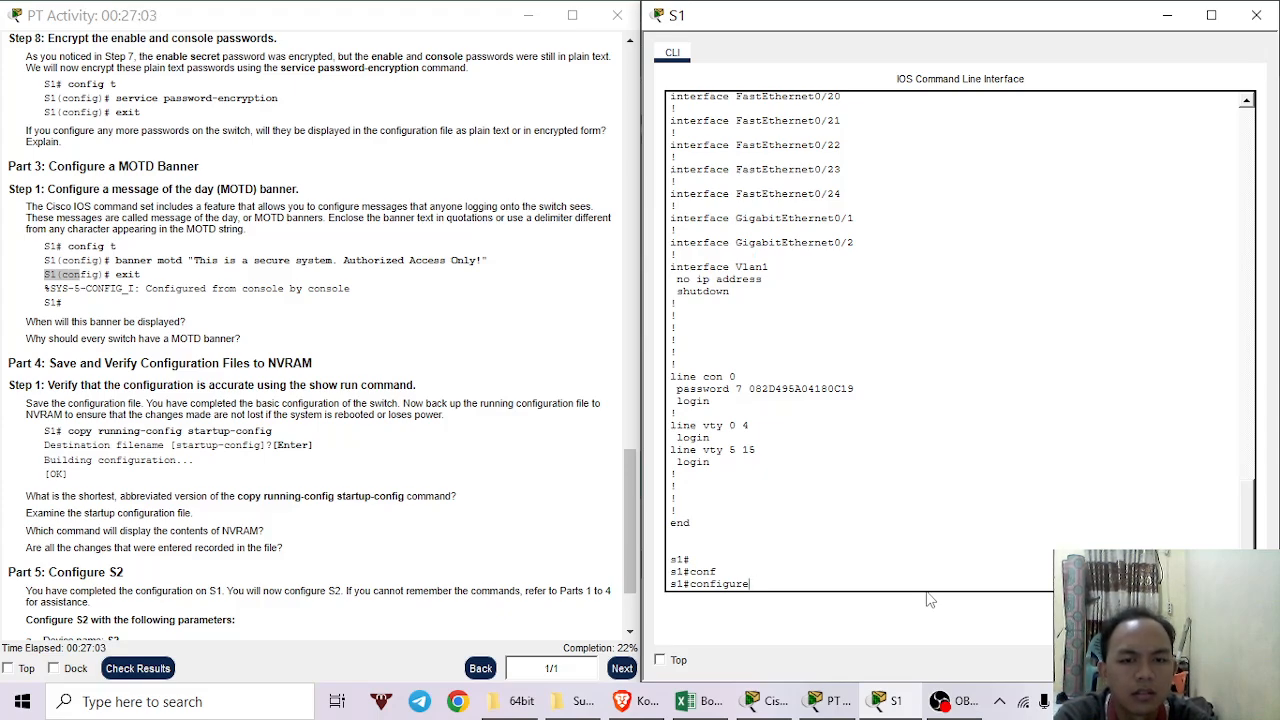
{"action": "key", "text": "BackSpace"}
{"action": "key", "text": "BackSpace"}
{"action": "key", "text": "BackSpace"}
{"action": "key", "text": "BackSpace"}
{"action": "key", "text": "BackSpace"}
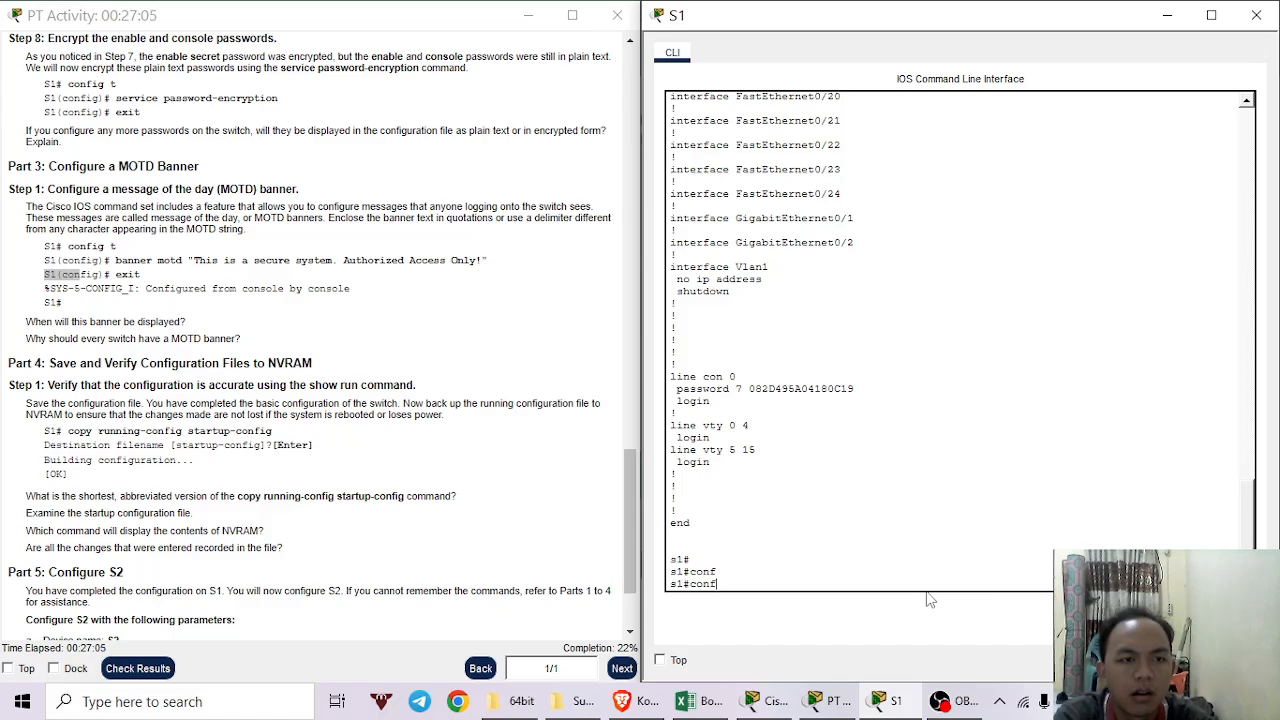
{"action": "type", "text": "ig"}
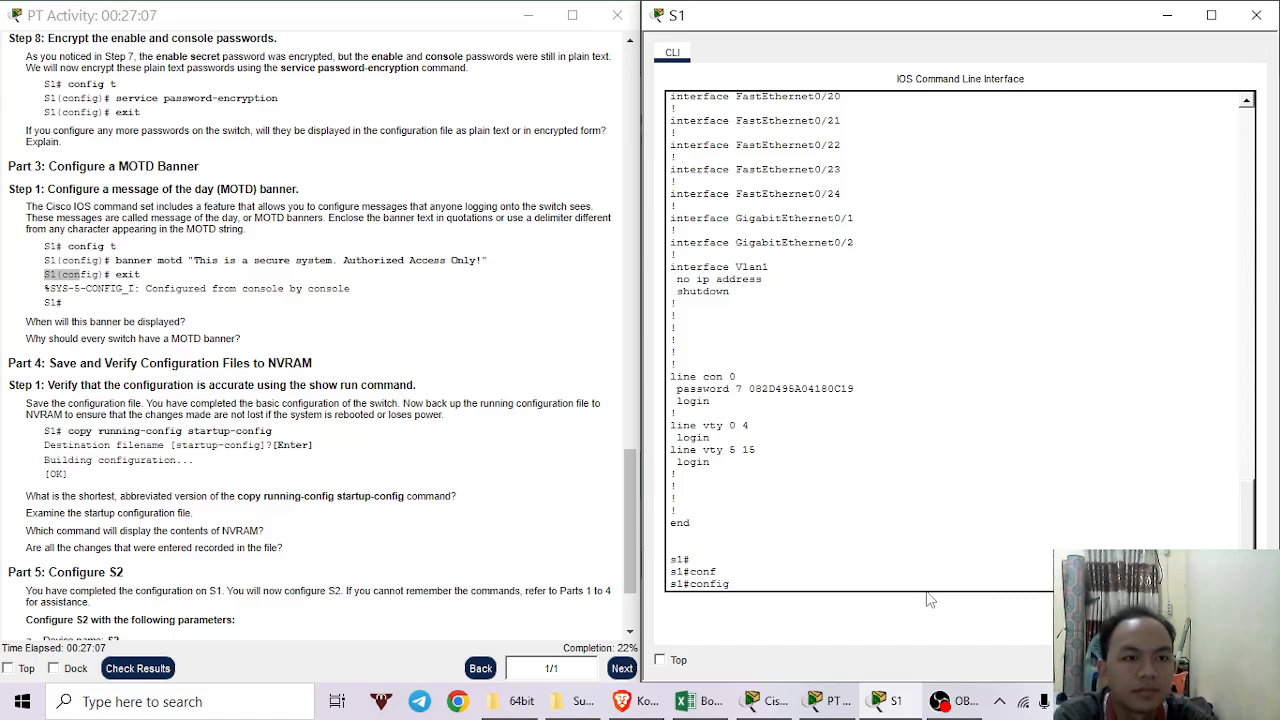
{"action": "type", "text": " t"}
{"action": "key", "text": "Return"}
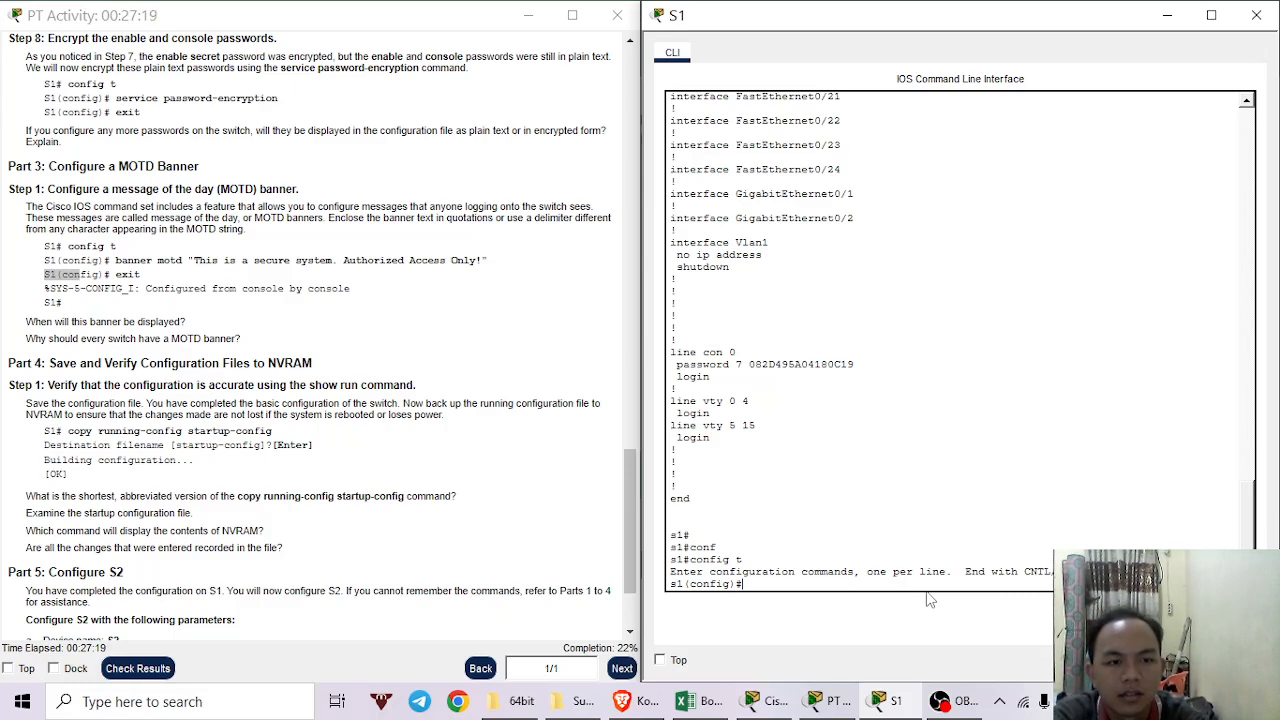
Set S1's banner motd to "This is a secure system. Authorized Access Only!" and exit config mode.
{"action": "type", "text": "bann"}
{"action": "key", "text": "Tab"}
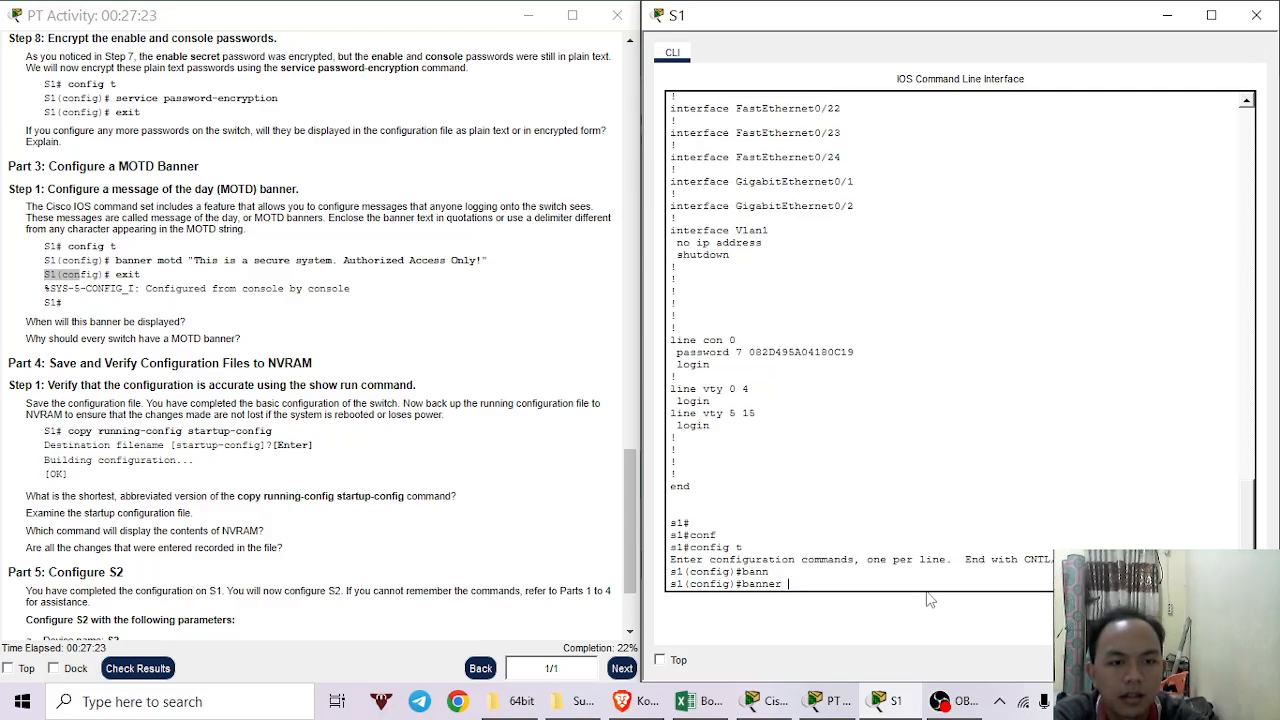
{"action": "type", "text": "mo"}
{"action": "key", "text": "Tab"}
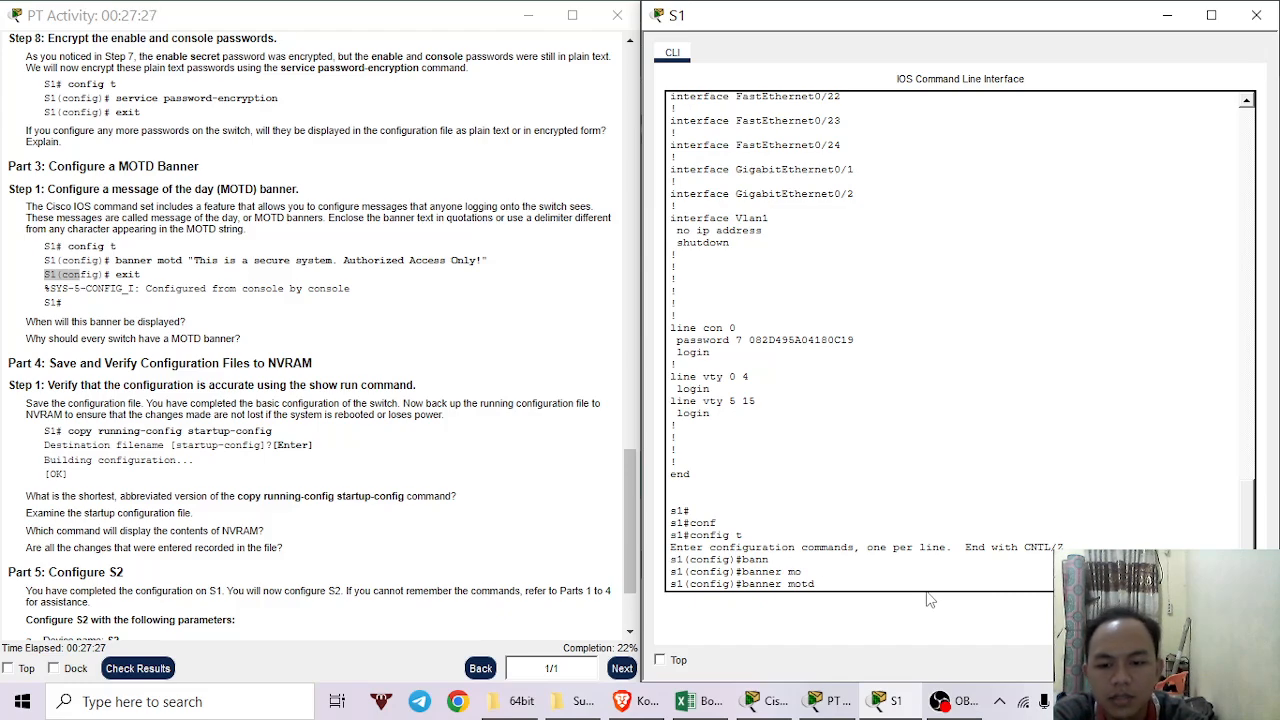
{"action": "type", "text": "\""}
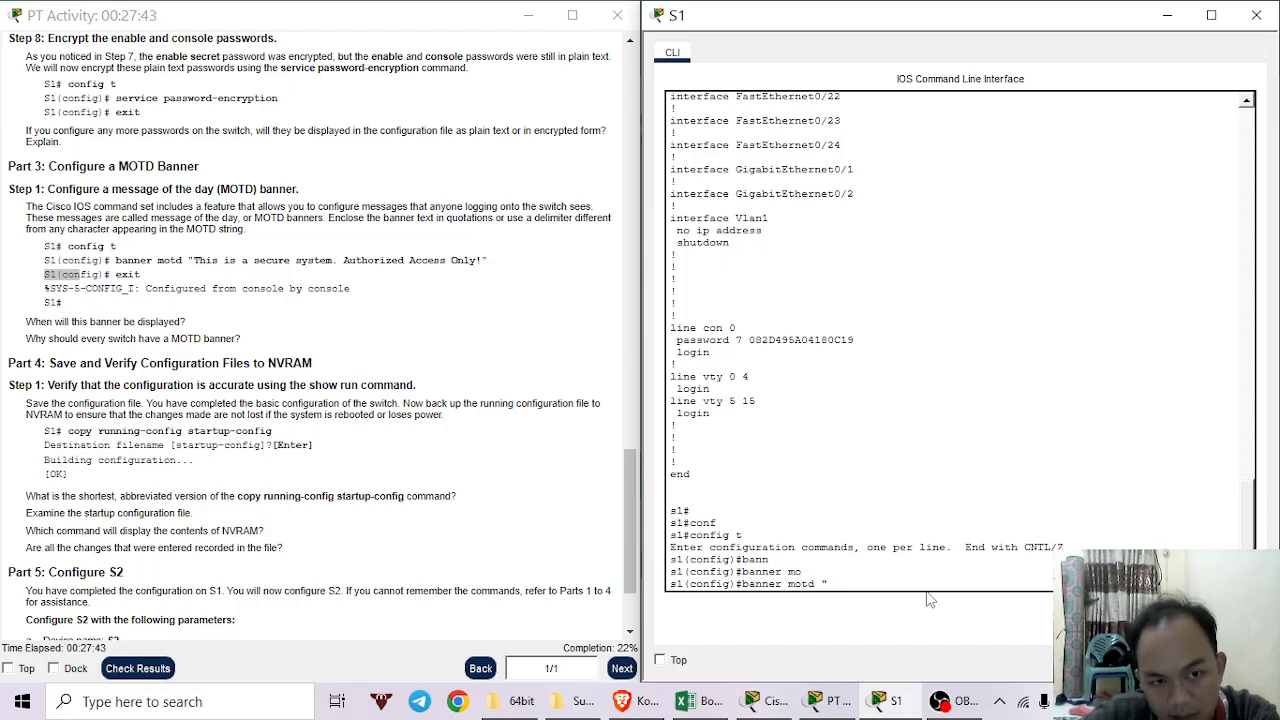
{"action": "type", "text": "Th"}
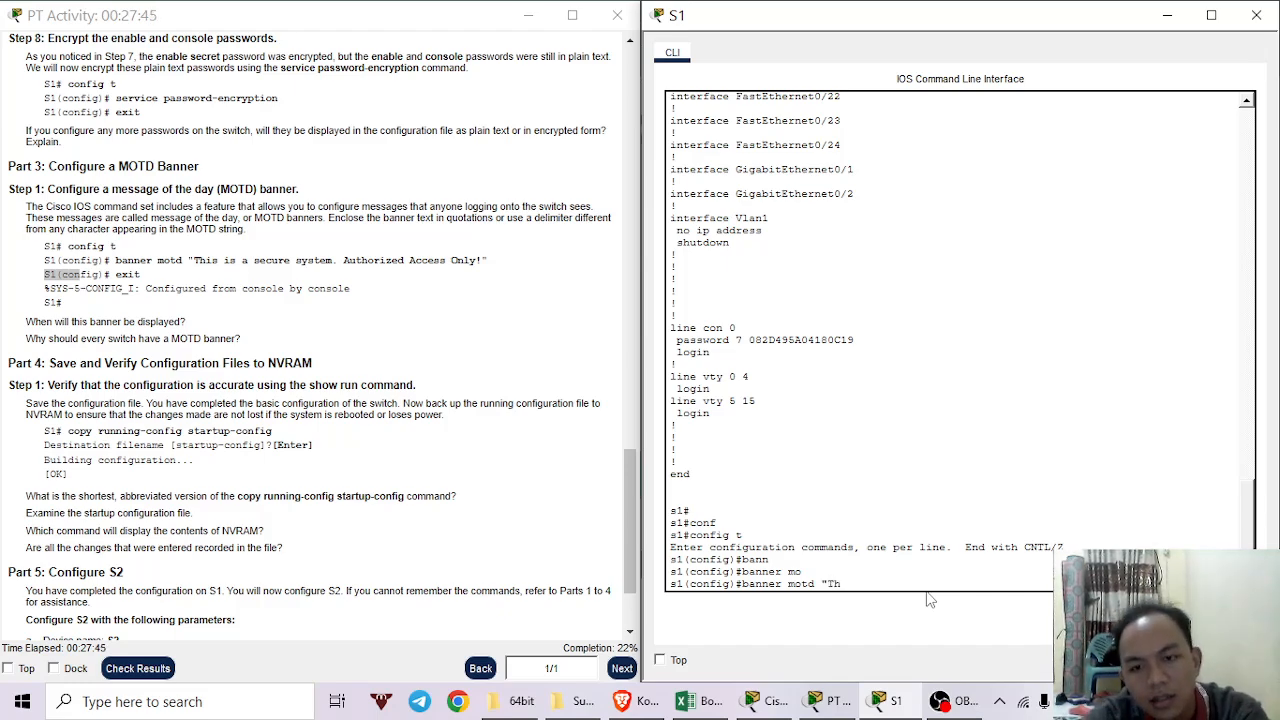
{"action": "type", "text": "is"}
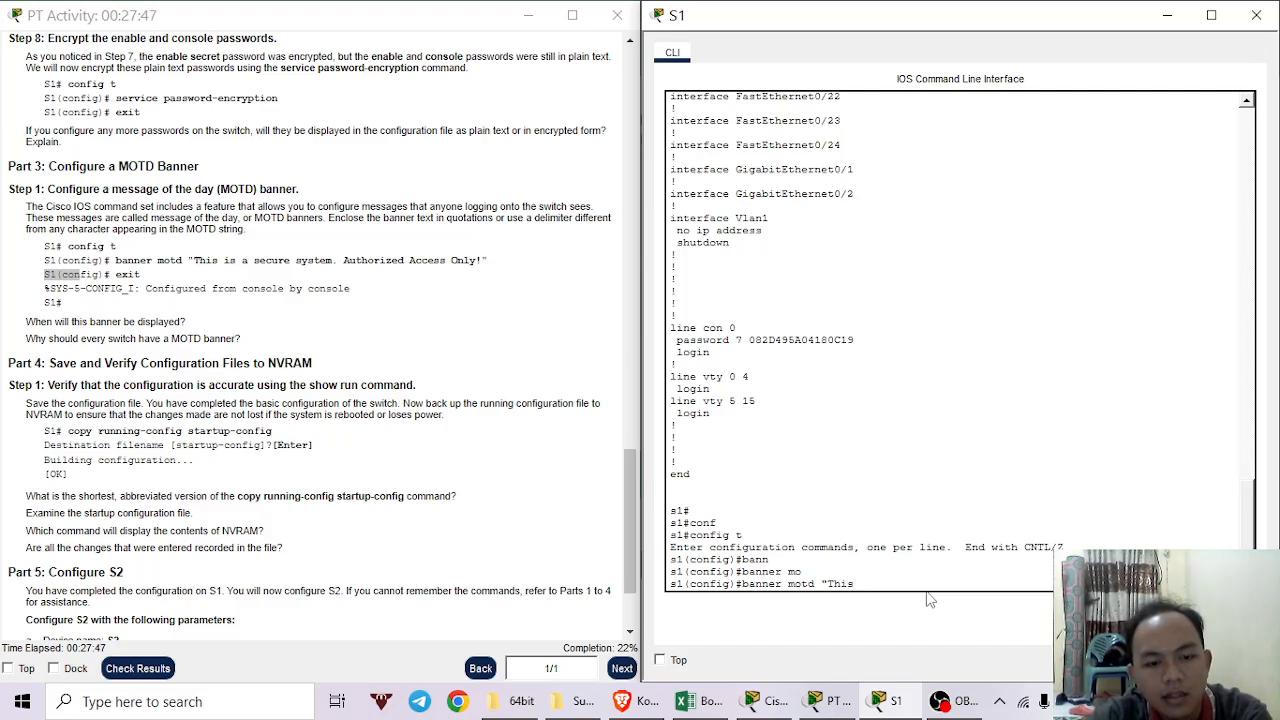
{"action": "type", "text": " is a"}
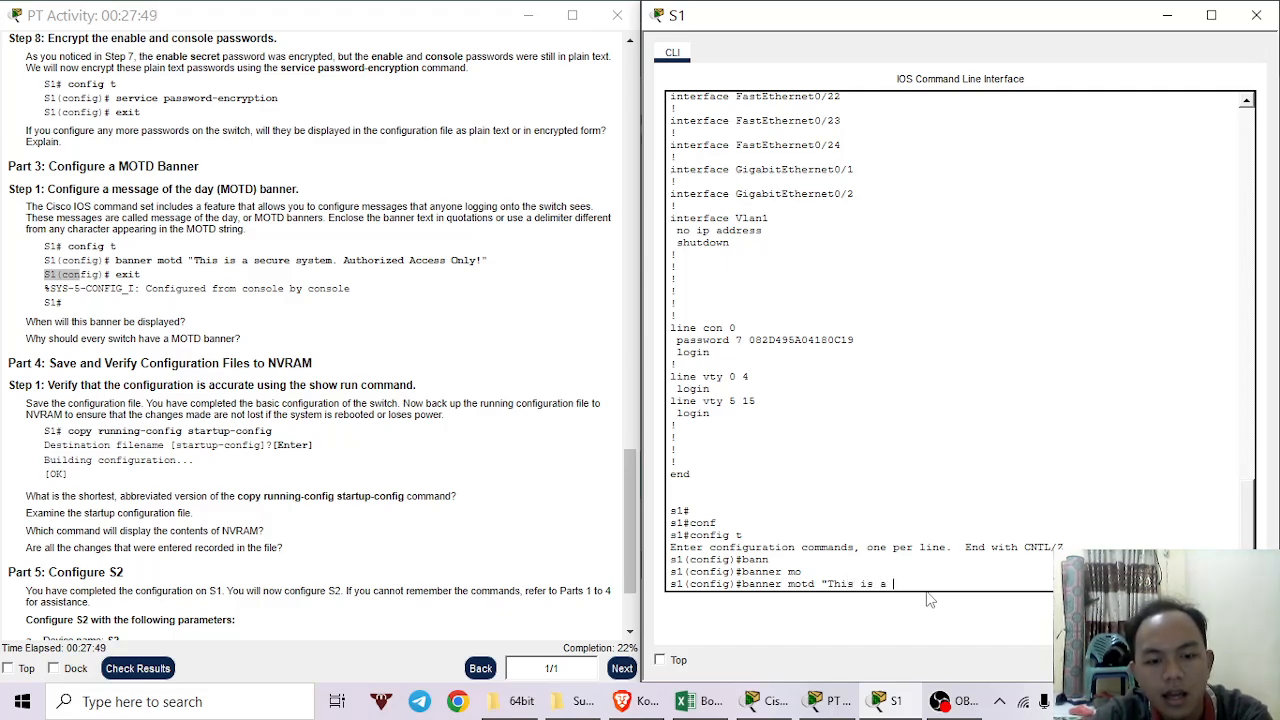
{"action": "type", "text": " secure sy"}
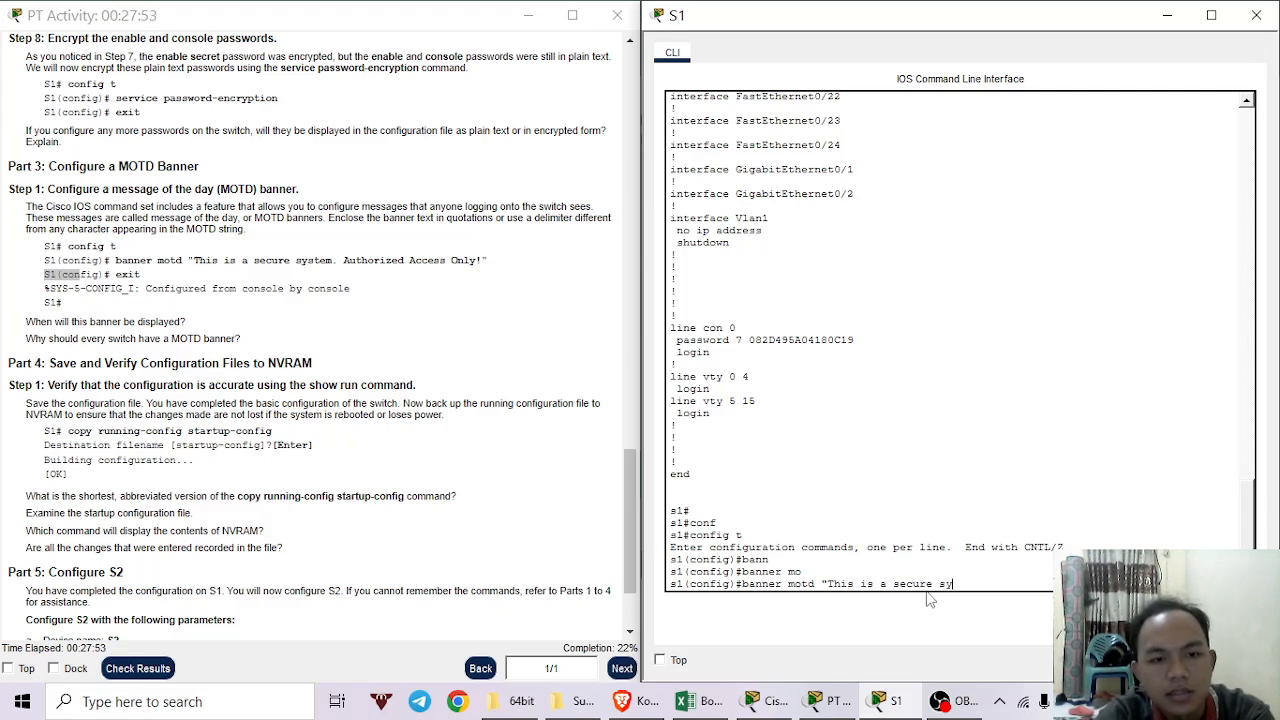
{"action": "type", "text": "stem"}
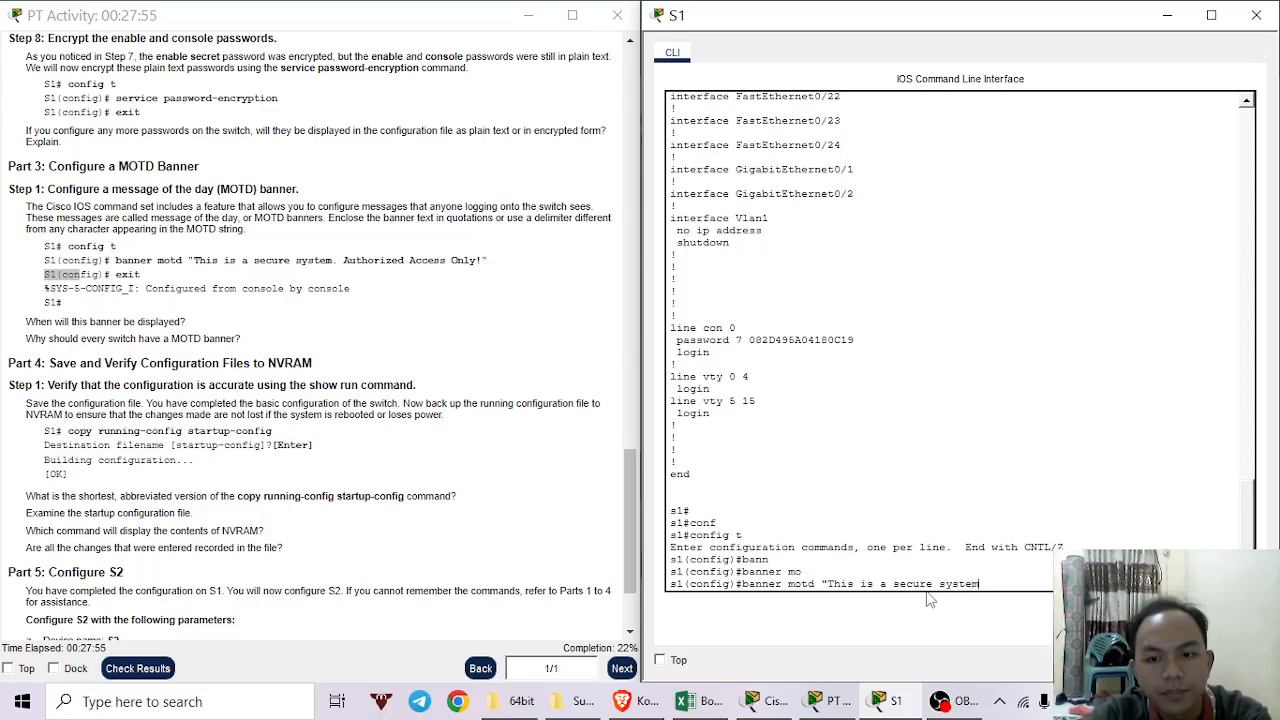
{"action": "type", "text": ". Aut"}
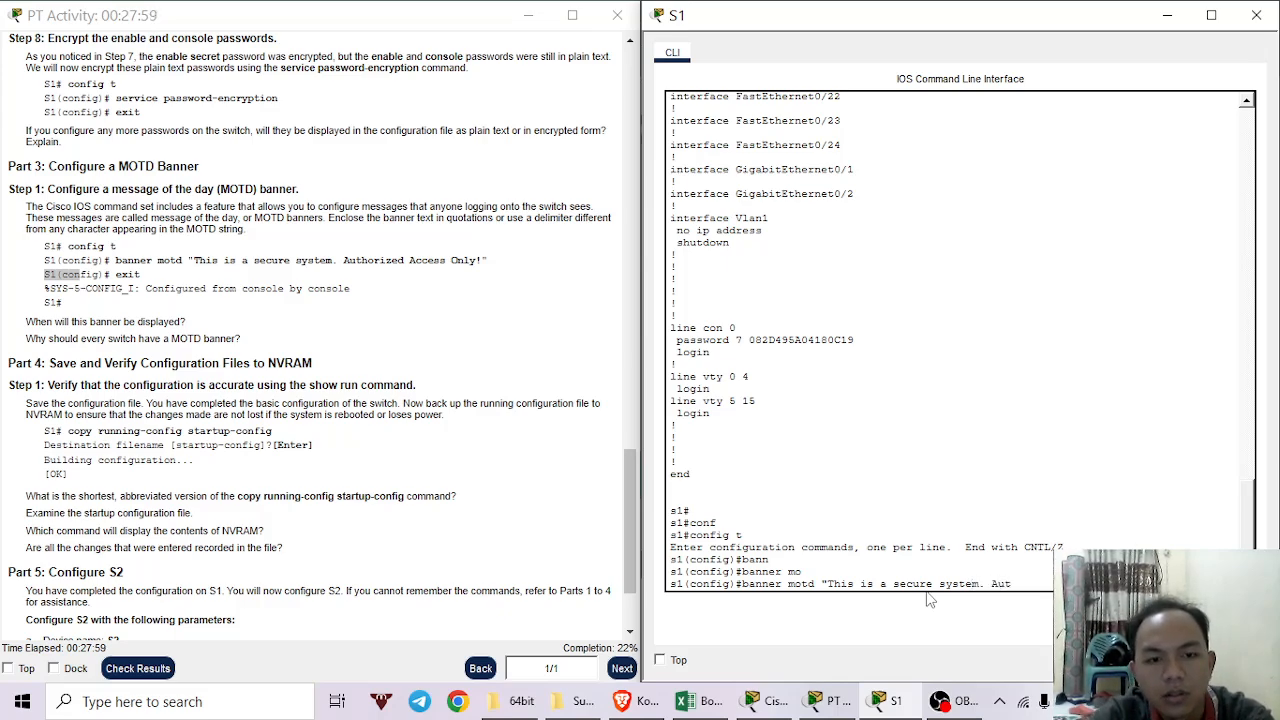
{"action": "type", "text": "hor"}
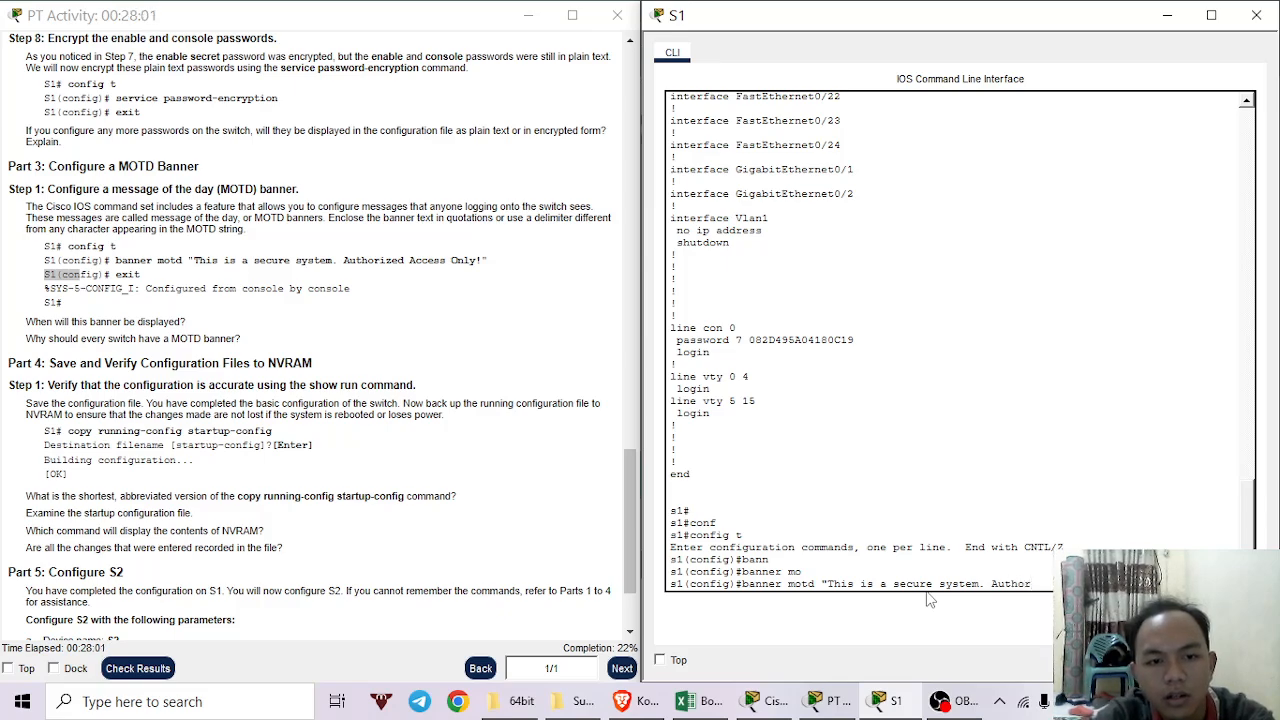
{"action": "type", "text": "ized"}
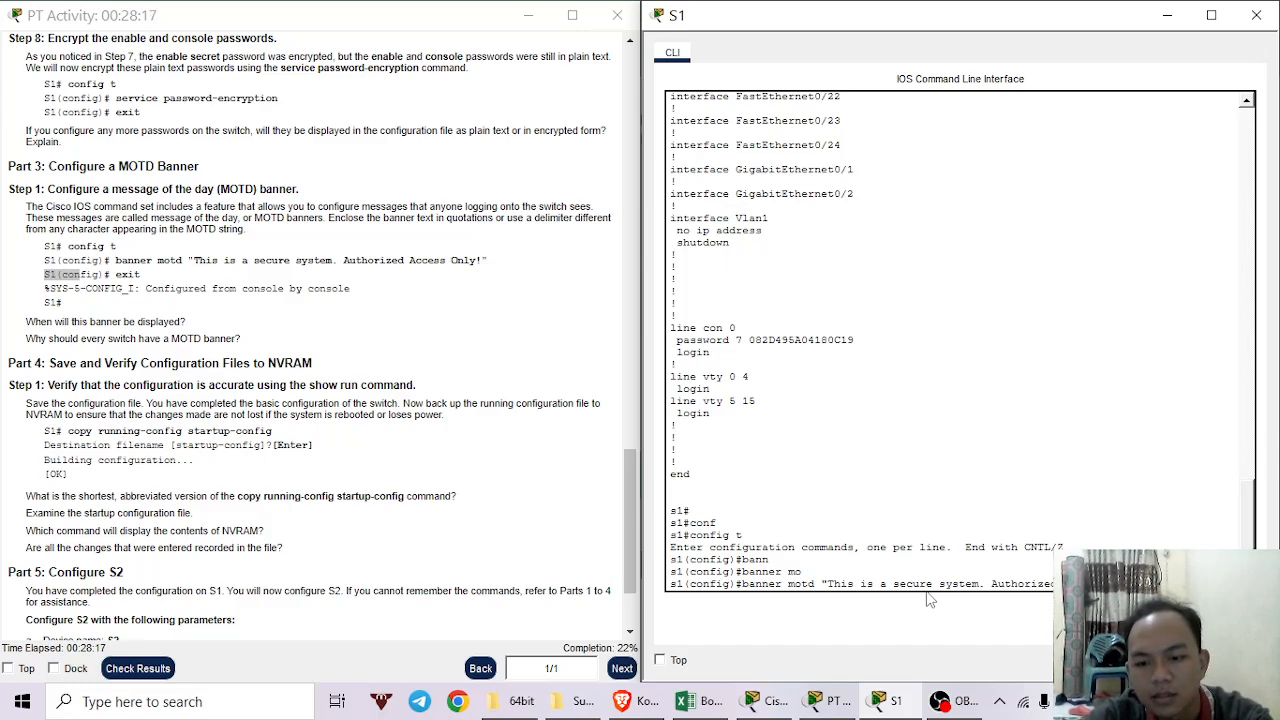
{"action": "key", "text": "Return"}
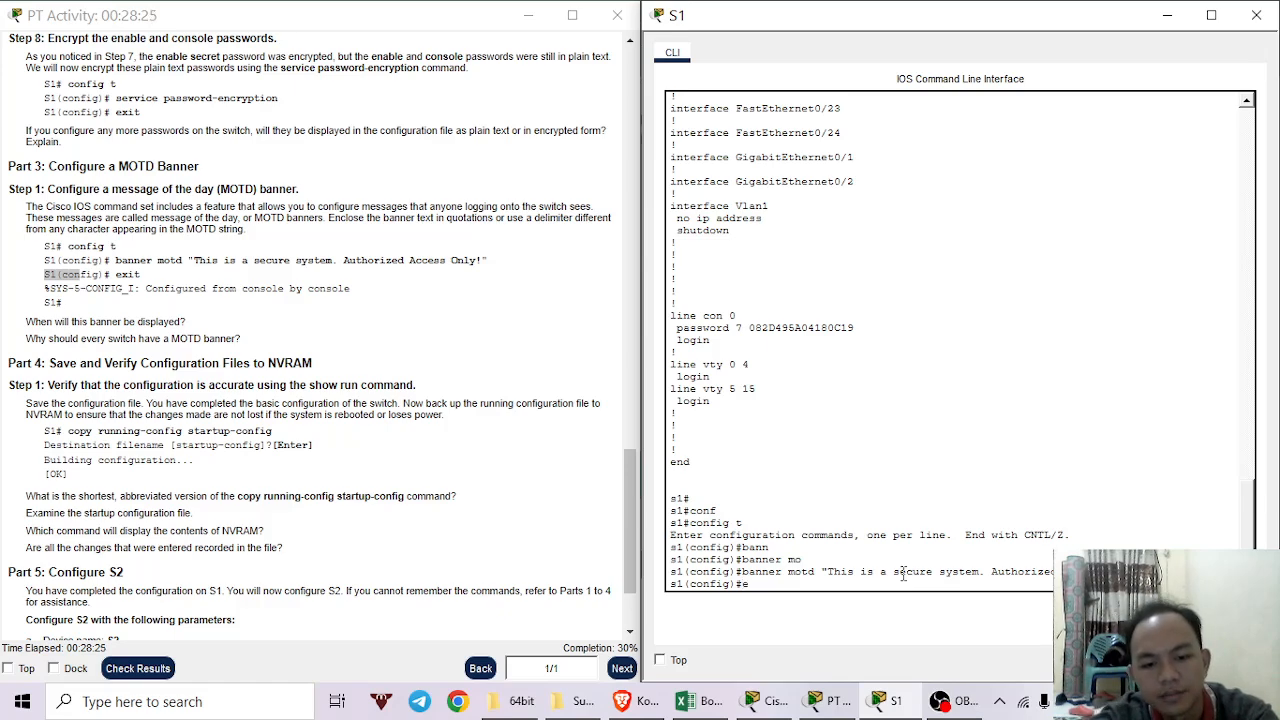
{"action": "type", "text": "exit"}
{"action": "key", "text": "Return"}
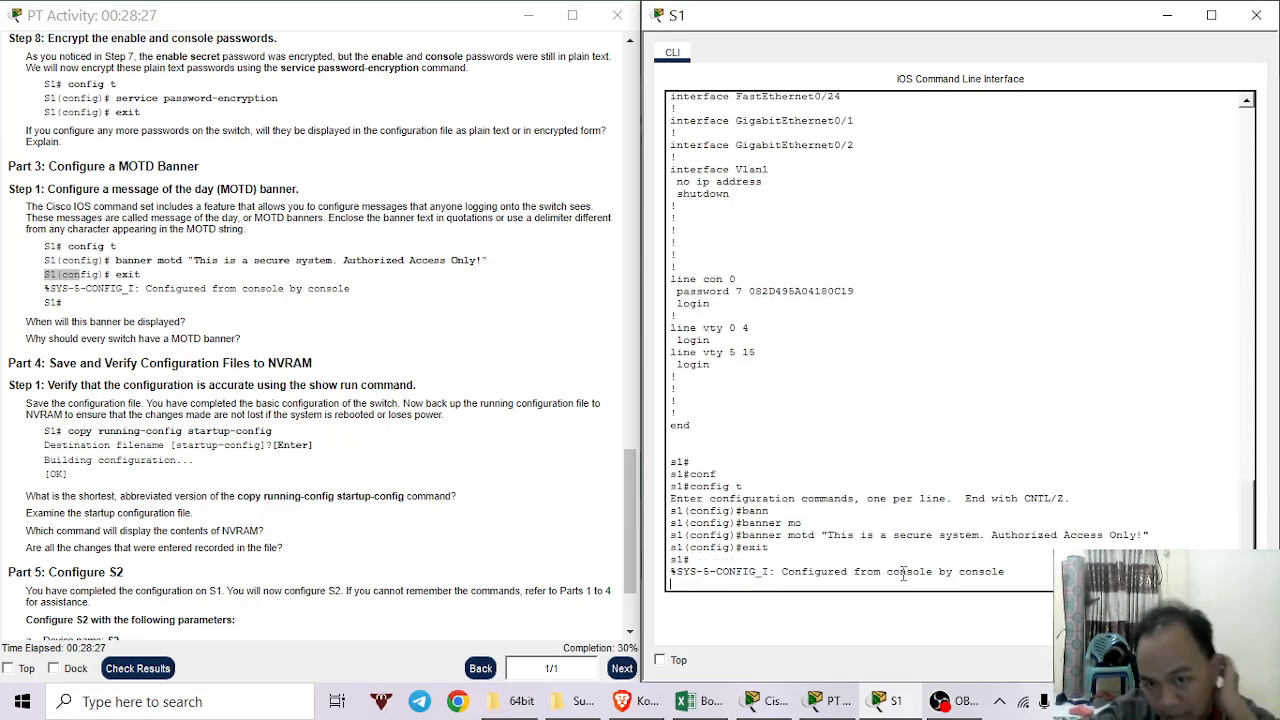
{"action": "key", "text": "Return"}
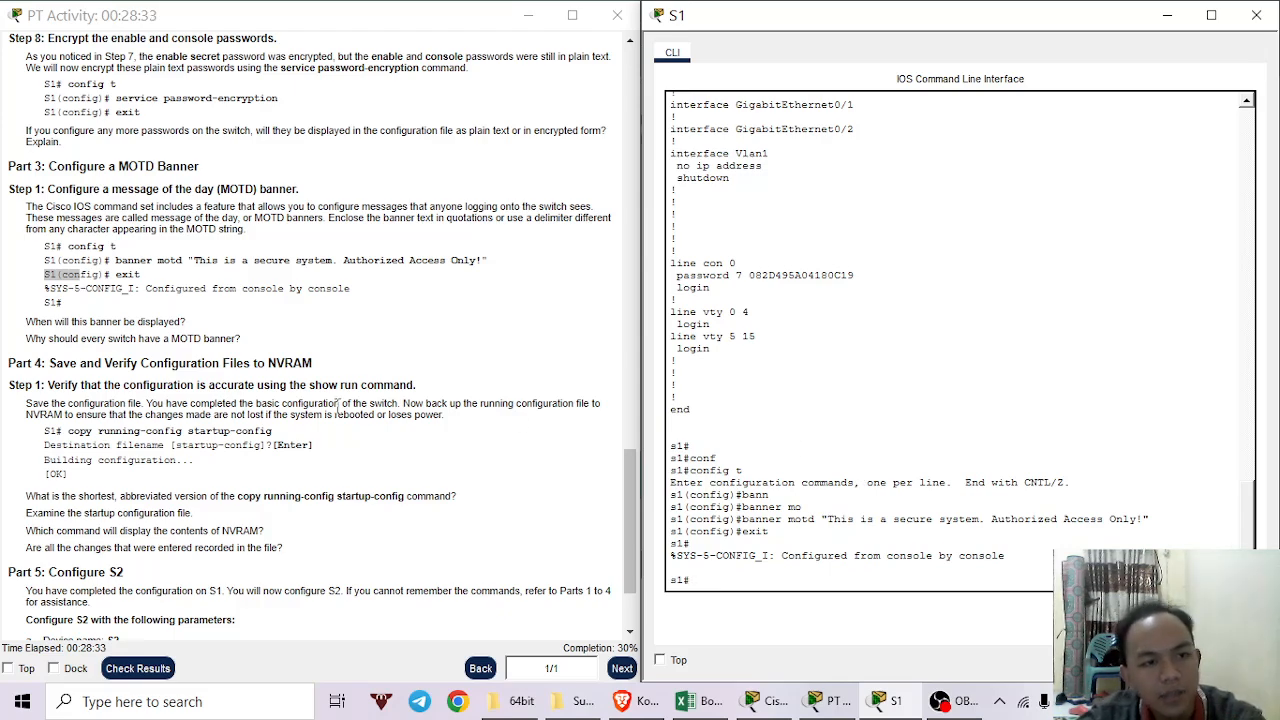
{"action": "scroll", "coordinate": [320, 360], "scroll_direction": "down", "scroll_amount": 3}
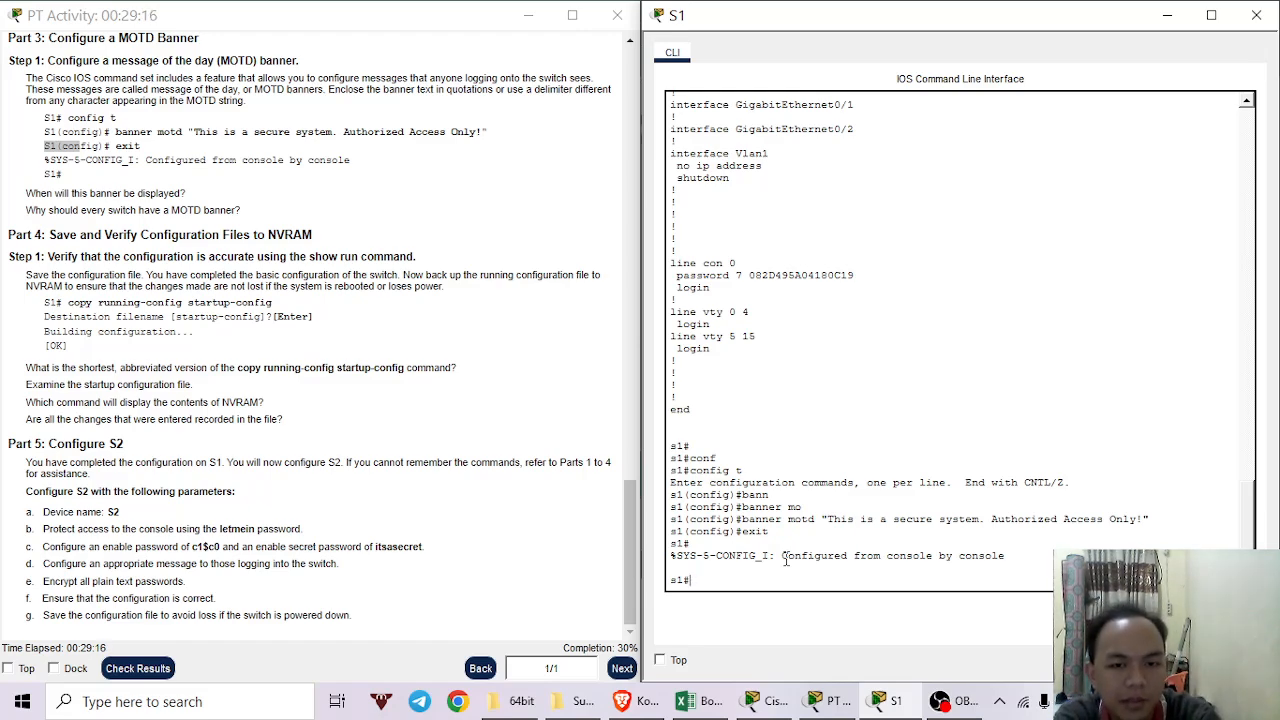
Run copy running-config startup-config on S1, accepting the default startup-config filename.
{"action": "type", "text": "copt"}
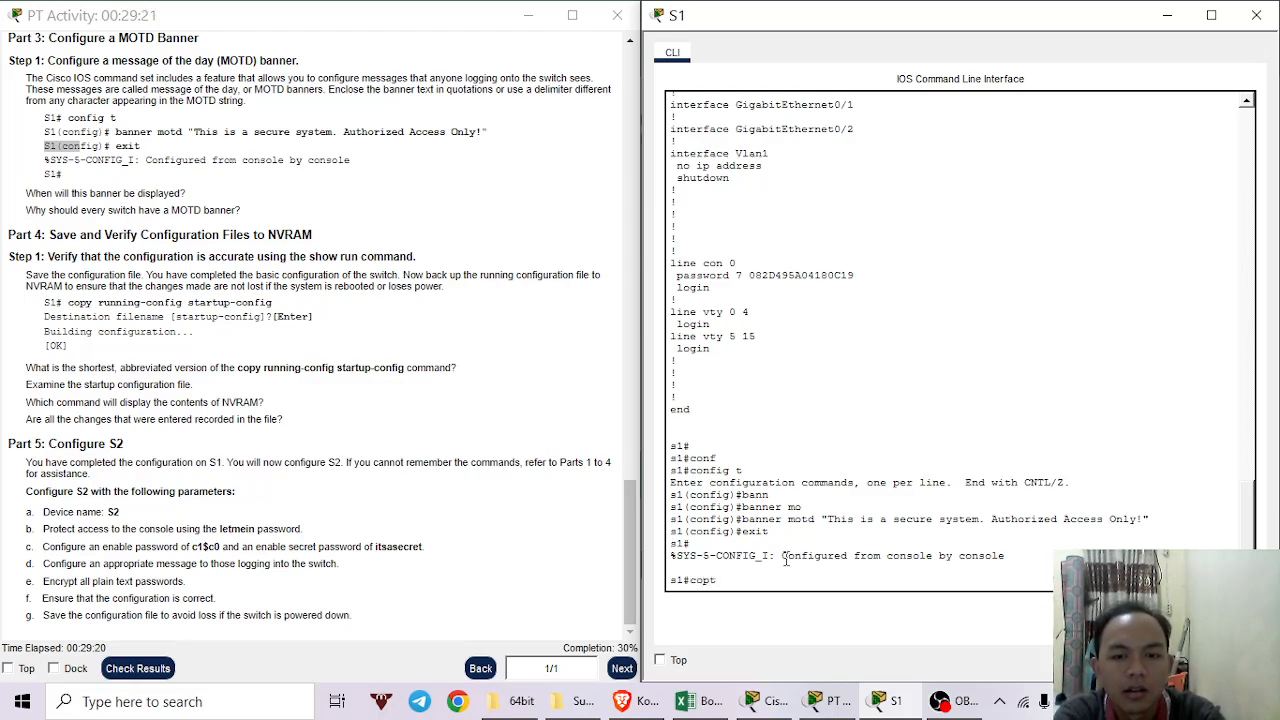
{"action": "key", "text": "BackSpace"}
{"action": "type", "text": "y"}
{"action": "key", "text": "Tab"}
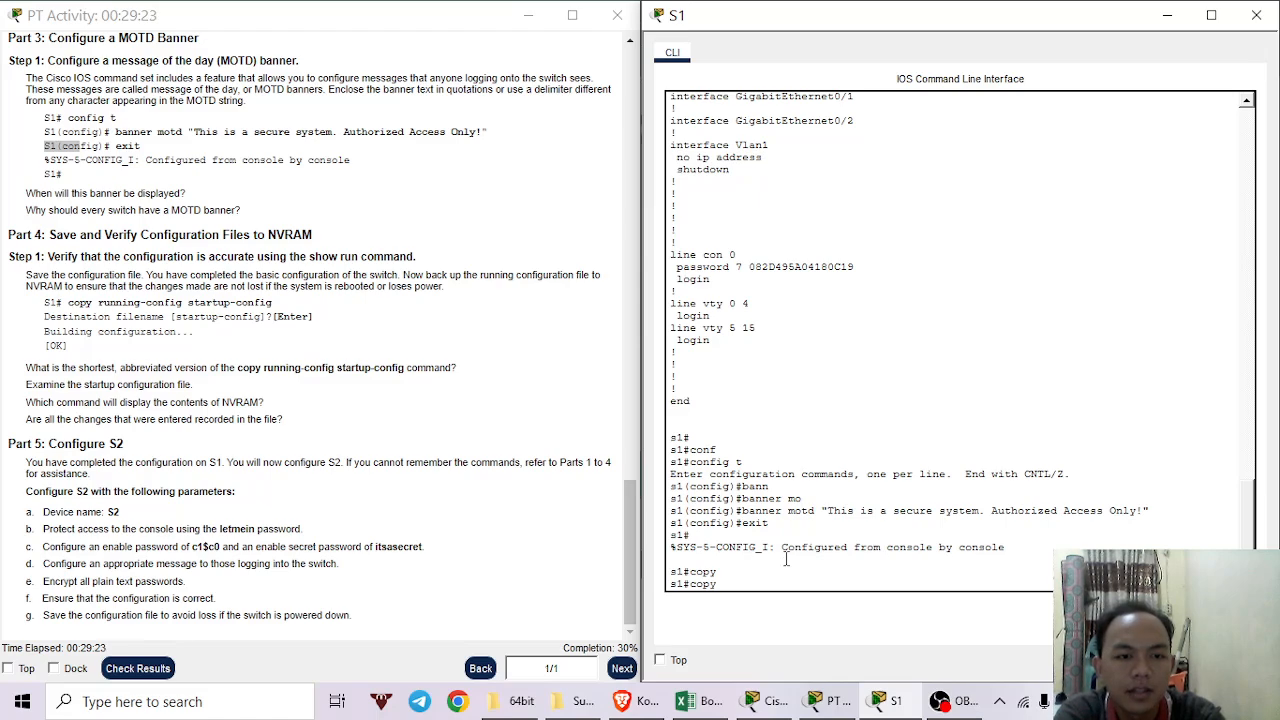
{"action": "type", "text": "runn"}
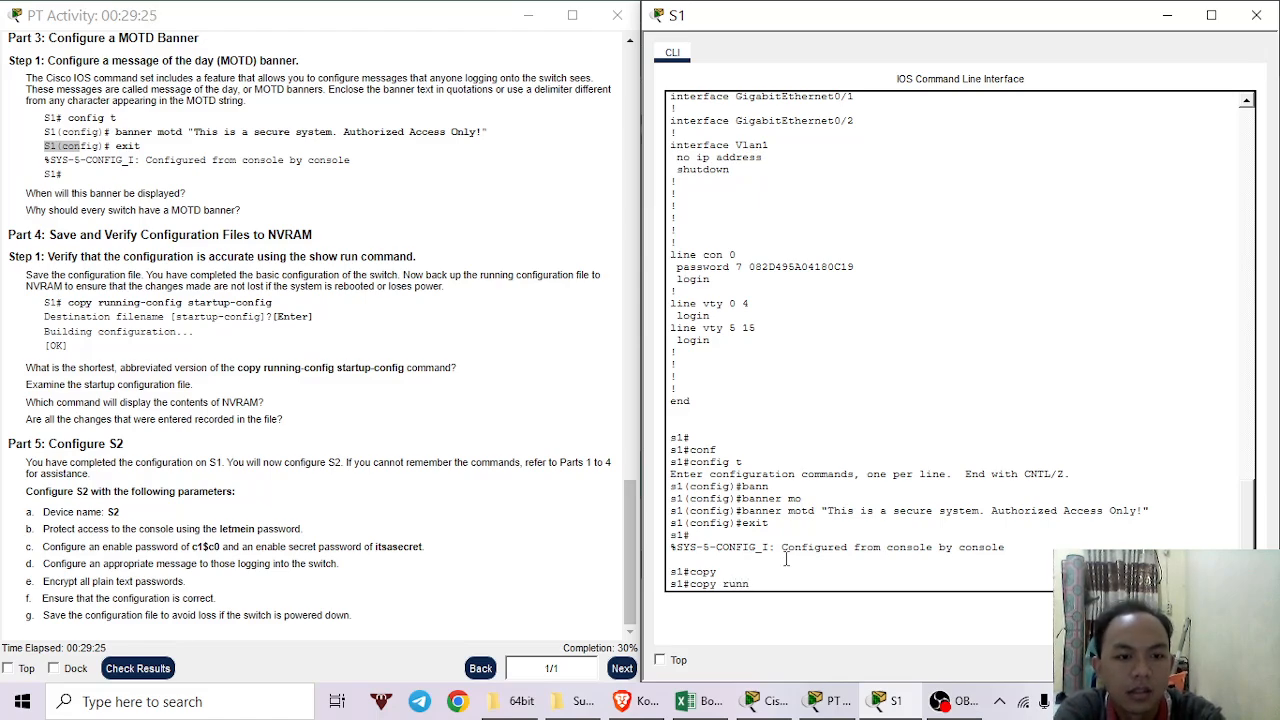
{"action": "key", "text": "Tab"}
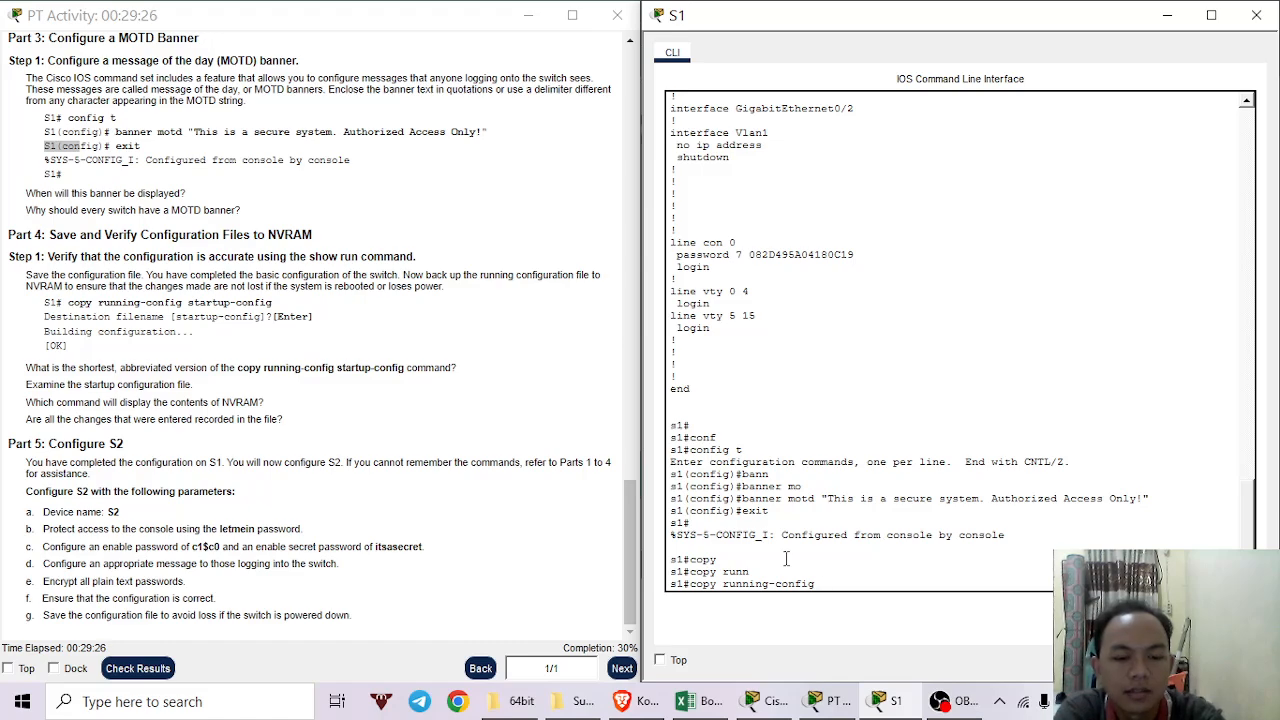
{"action": "type", "text": "star"}
{"action": "key", "text": "Tab"}
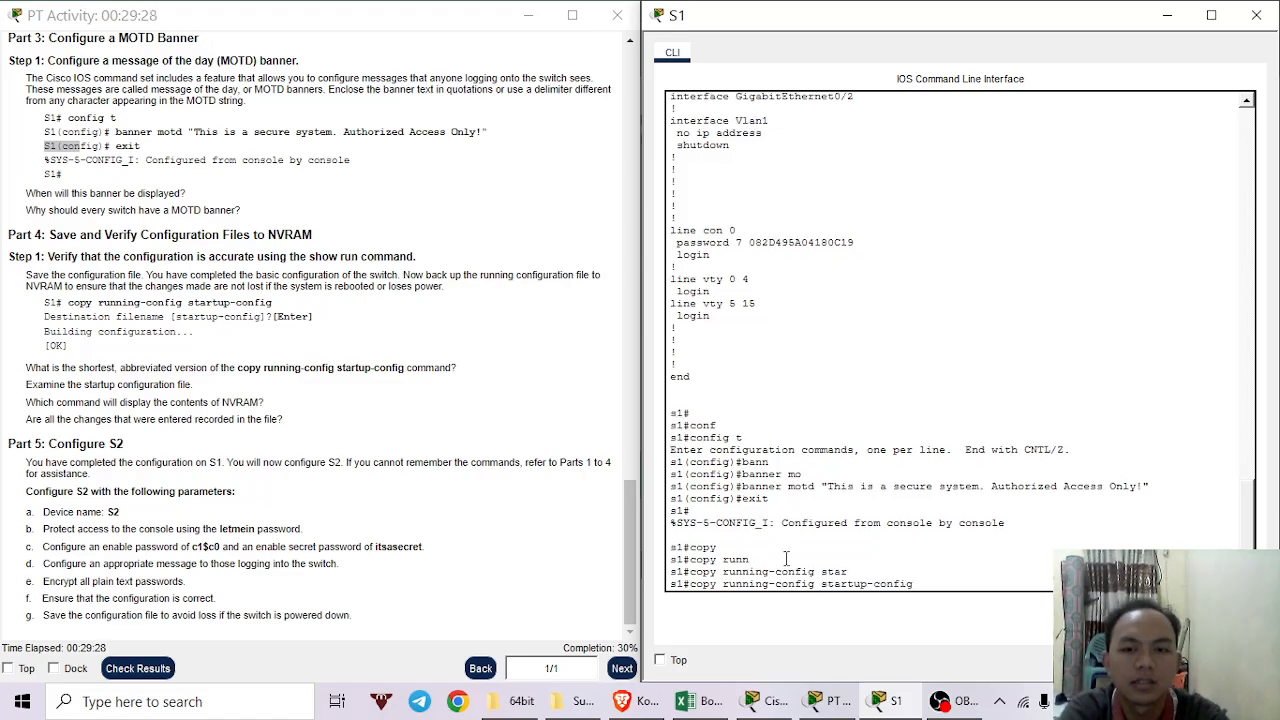
{"action": "key", "text": "Return"}
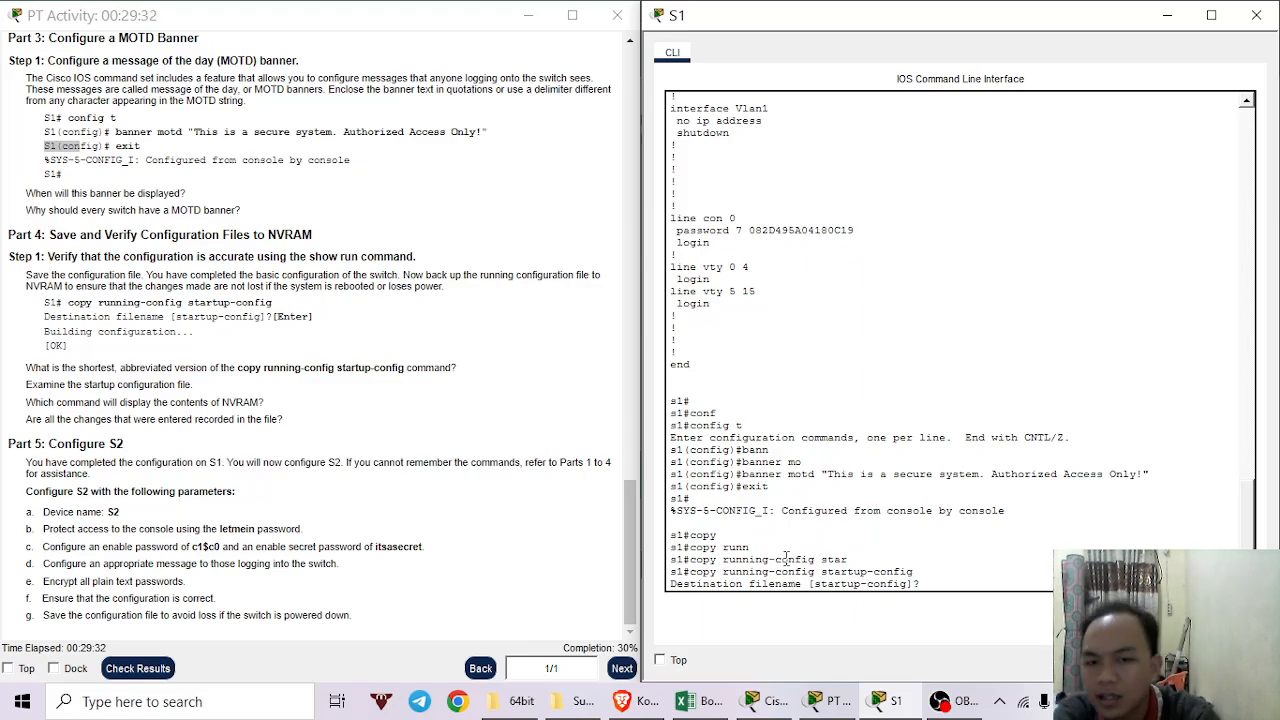
{"action": "key", "text": "Return"}
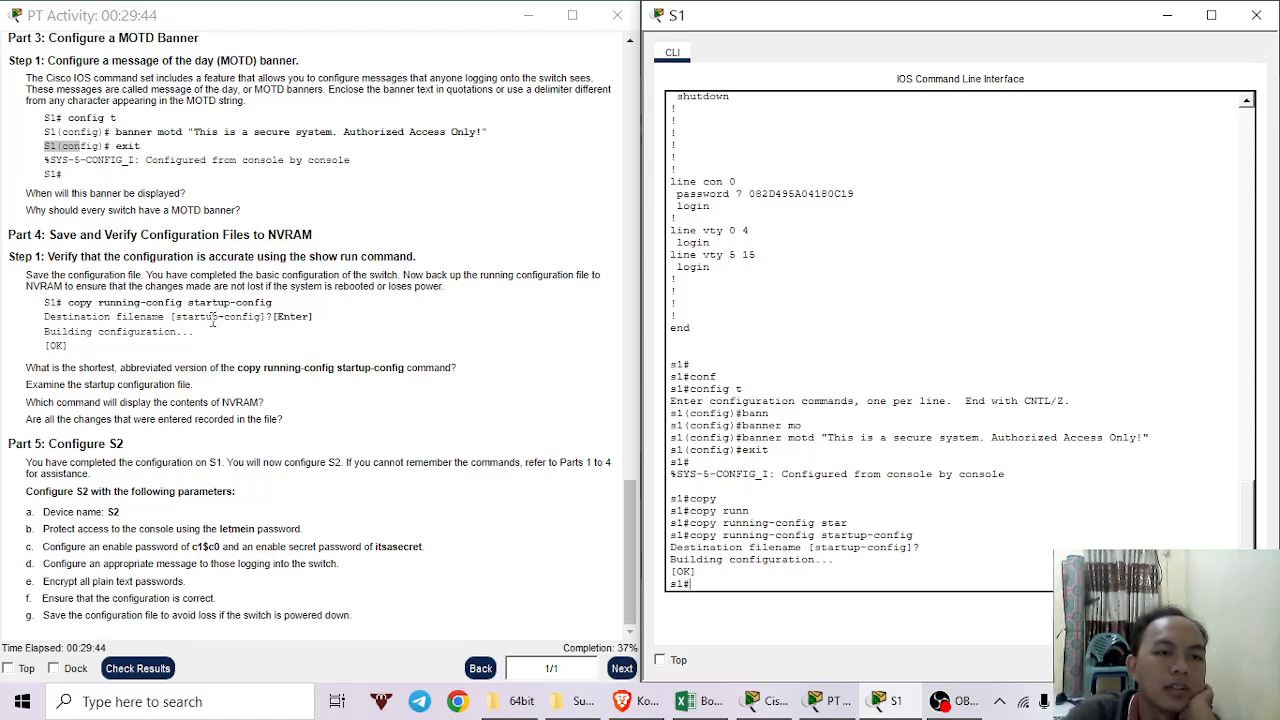
{"action": "left_click", "coordinate": [116, 419]}
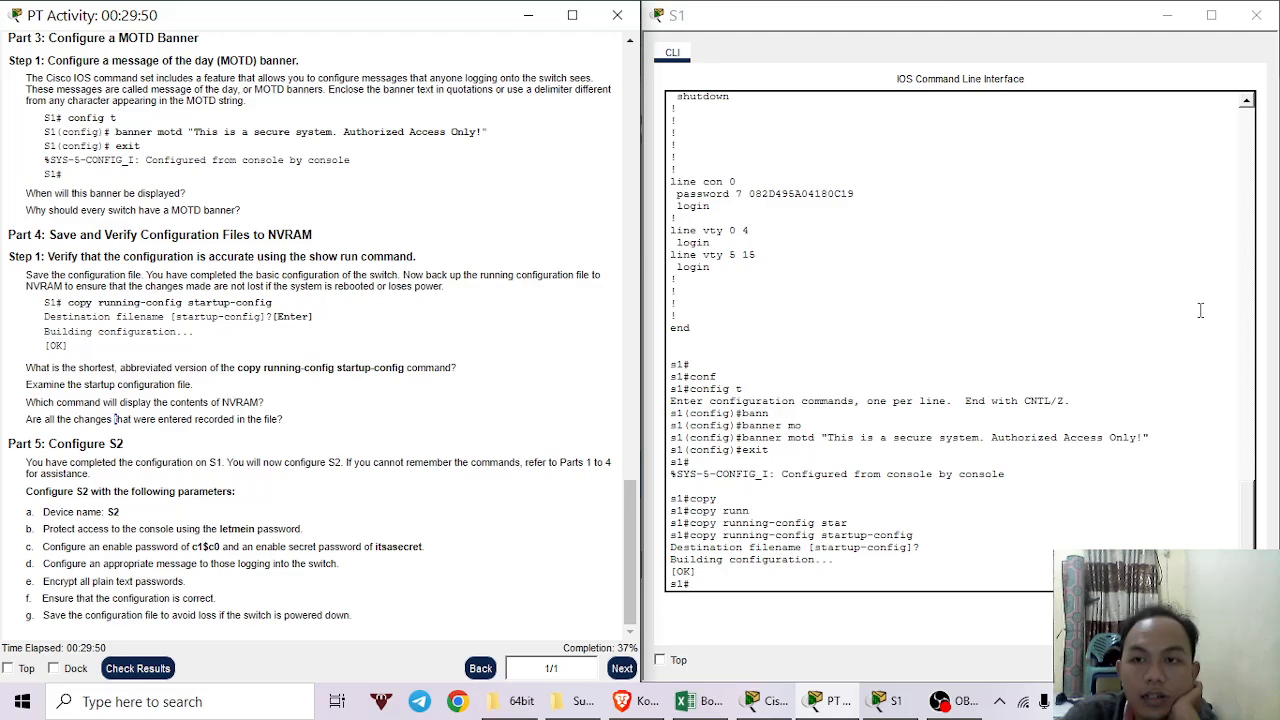
Close S1's window and open switch S2's command line on the right half of the screen.
{"action": "left_click", "coordinate": [1256, 15]}
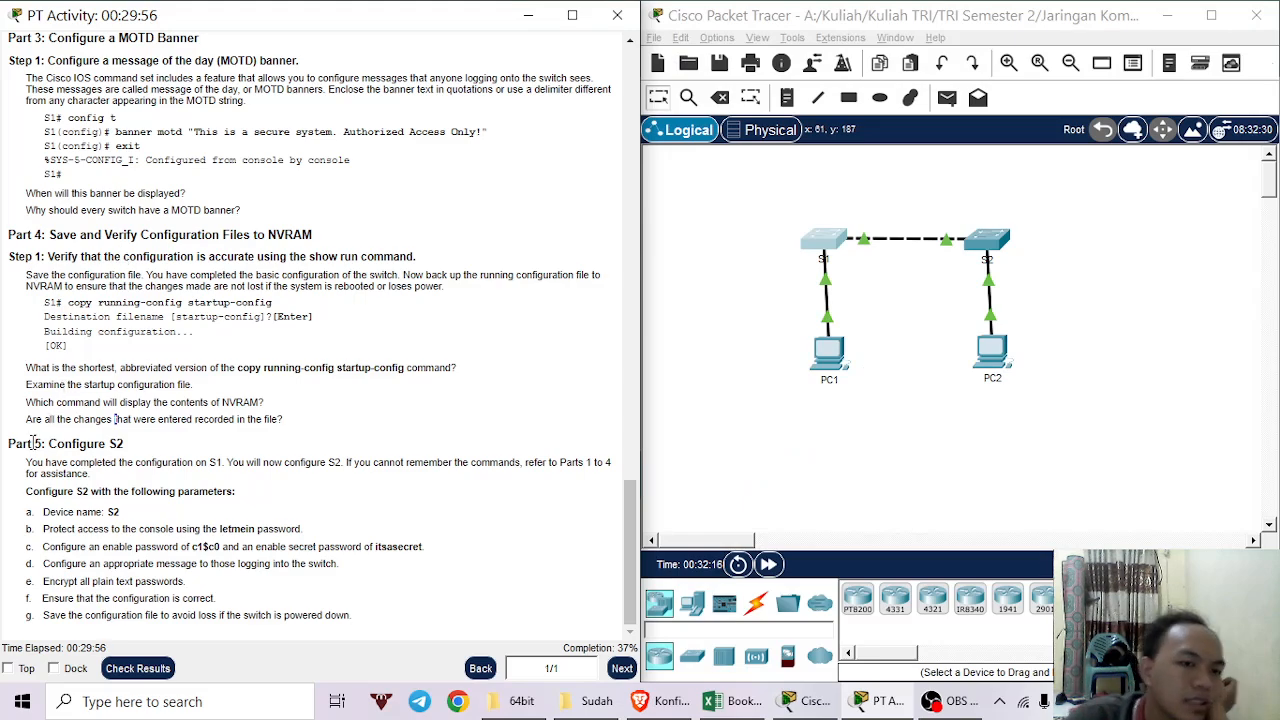
{"action": "left_click_drag", "start_coordinate": [42, 440], "coordinate": [110, 443]}
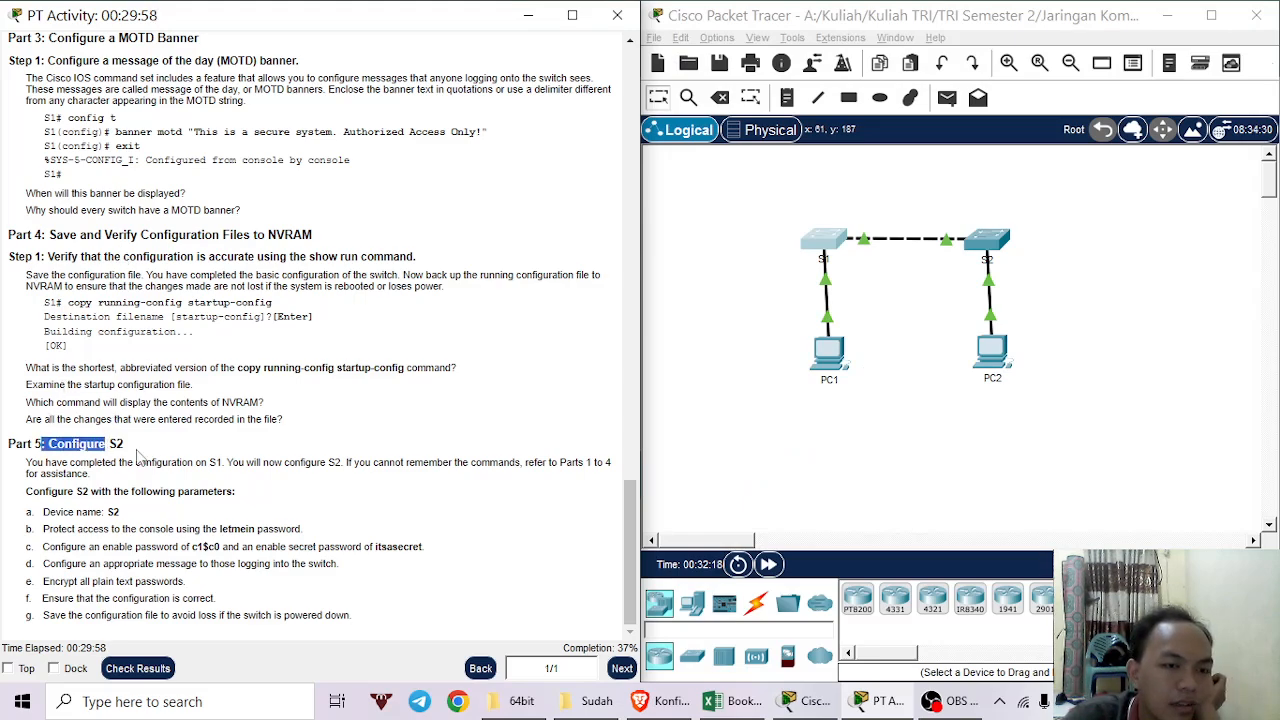
{"action": "left_click", "coordinate": [137, 455]}
{"action": "left_click", "coordinate": [998, 258]}
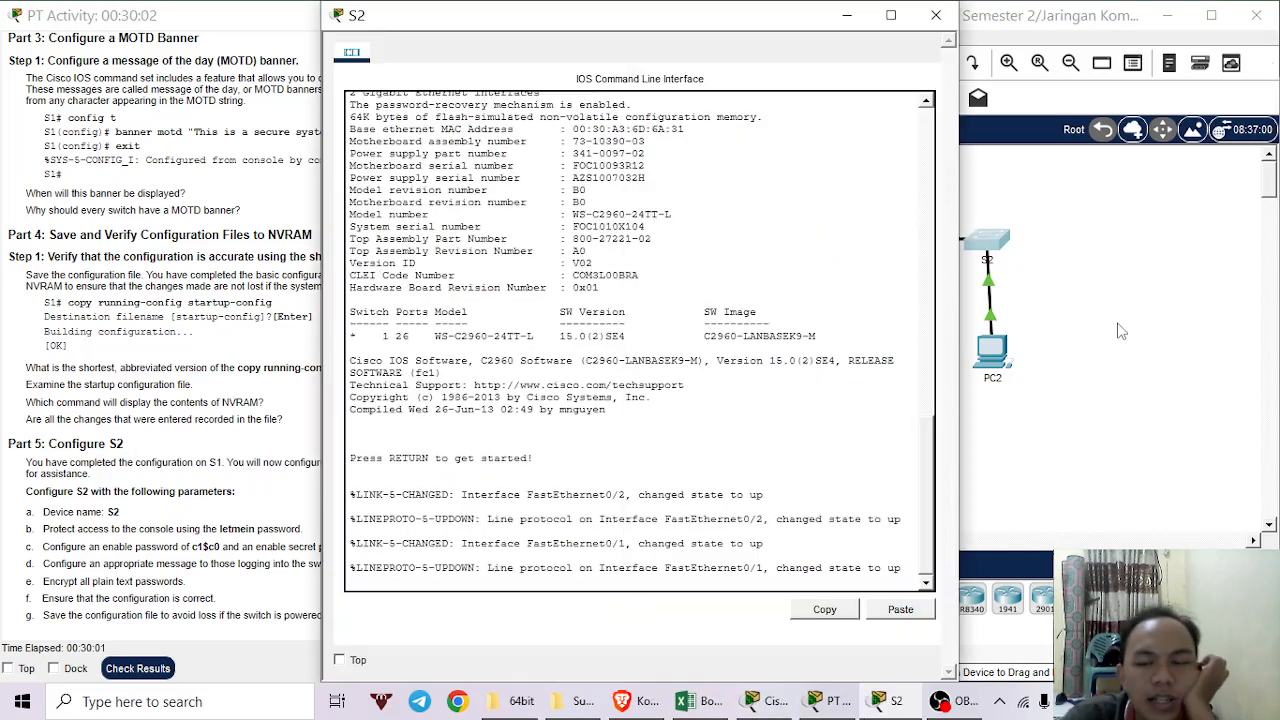
{"action": "left_click_drag", "start_coordinate": [780, 25], "coordinate": [1279, 142]}
{"action": "left_click", "coordinate": [955, 427]}
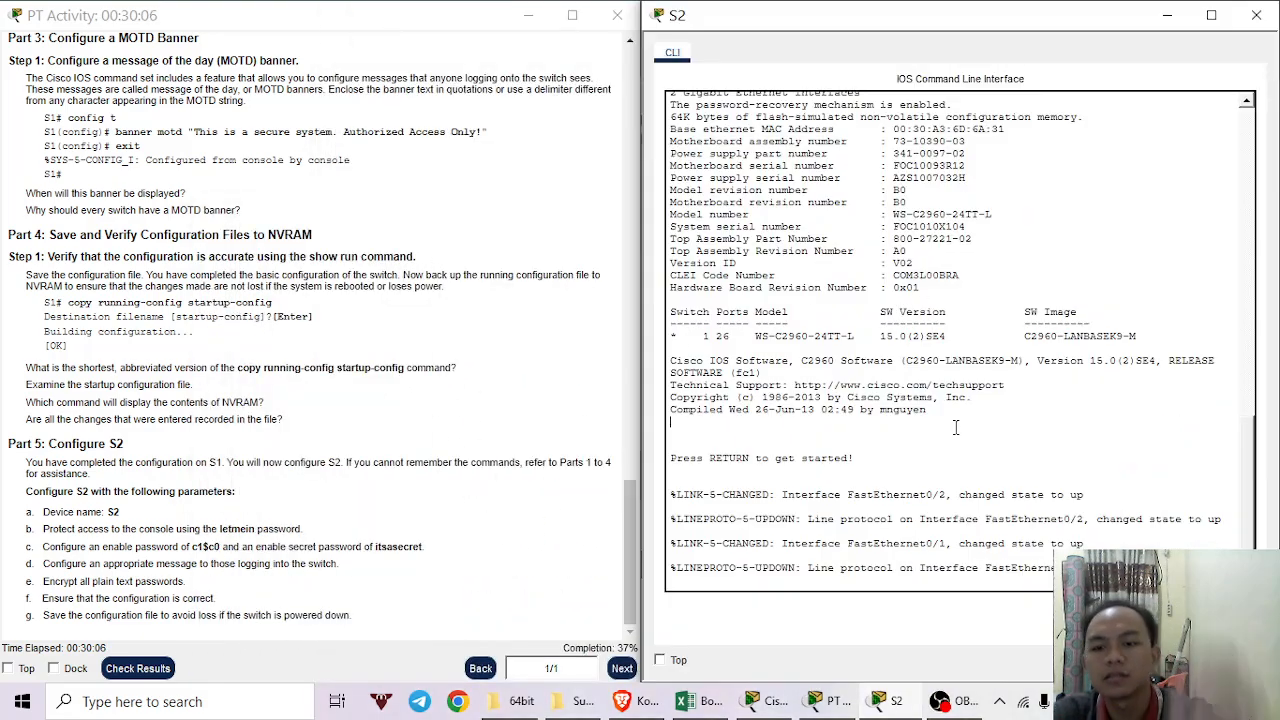
{"action": "key", "text": "Return"}
Enter privileged and global configuration mode on S2 and set hostname s2.
{"action": "type", "text": "enab"}
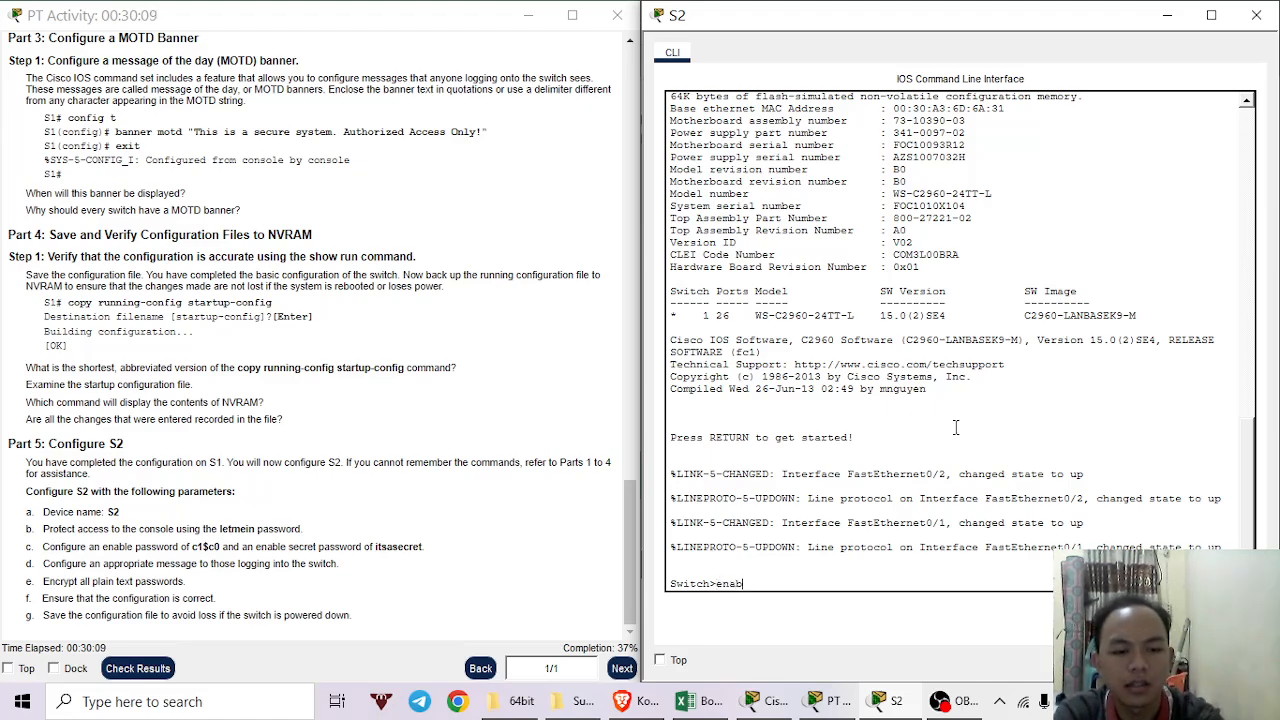
{"action": "key", "text": "Tab"}
{"action": "key", "text": "Return"}
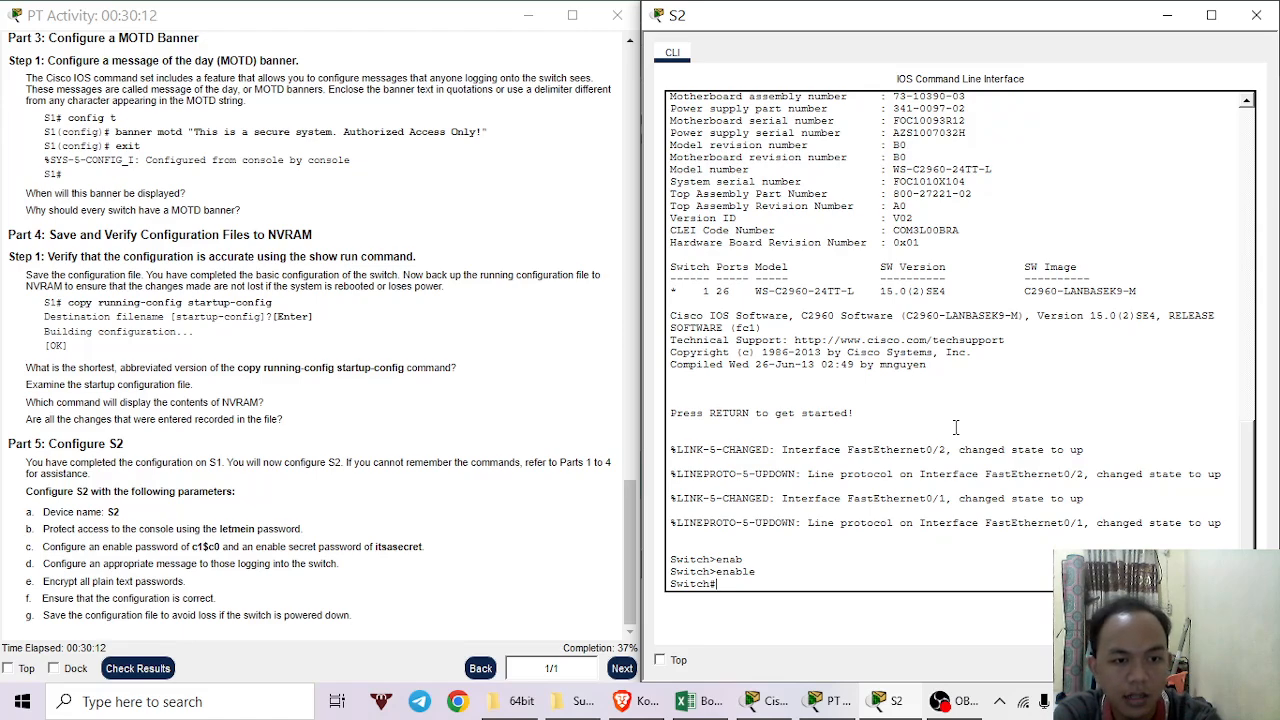
{"action": "type", "text": "conf"}
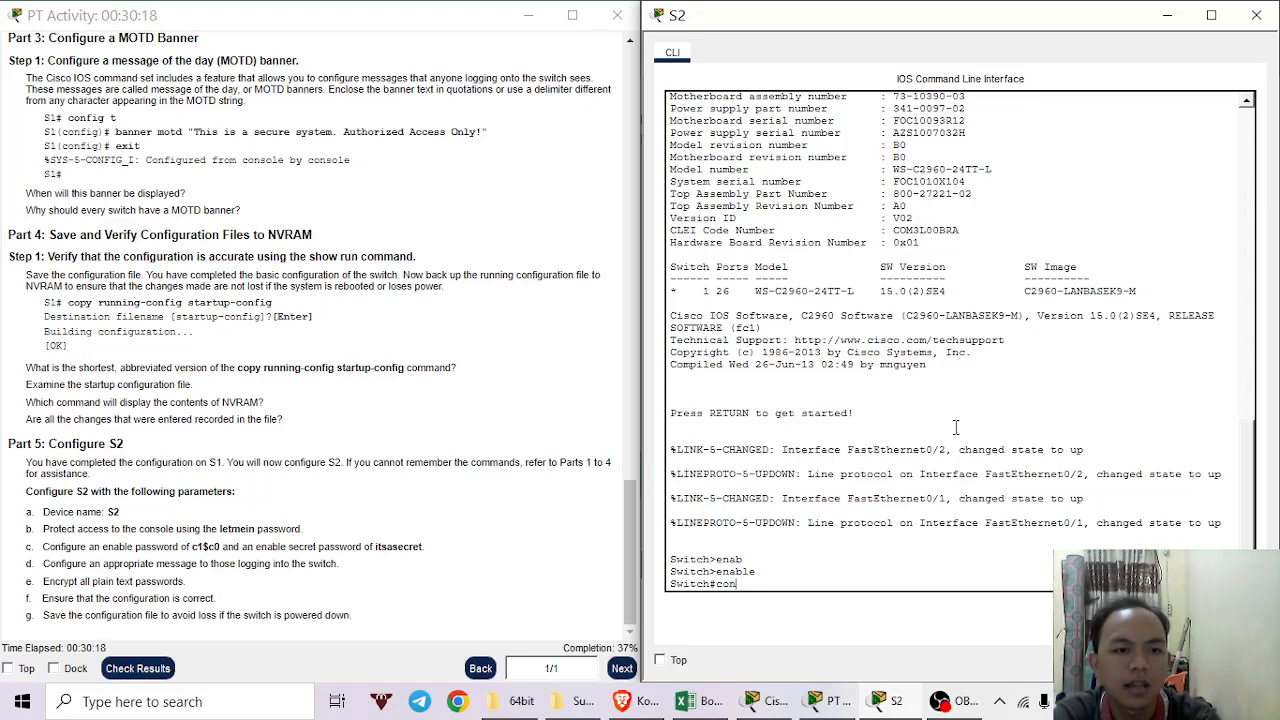
{"action": "key", "text": "BackSpace"}
{"action": "key", "text": "BackSpace"}
{"action": "key", "text": "BackSpace"}
{"action": "key", "text": "BackSpace"}
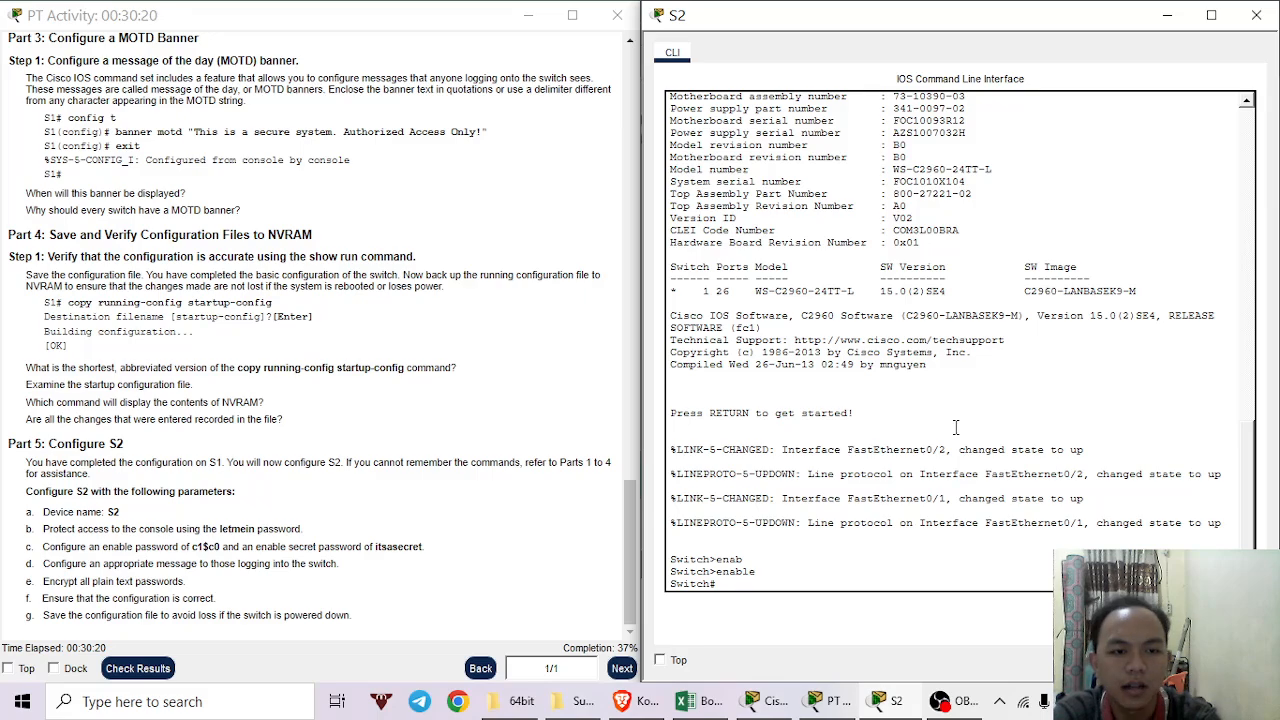
{"action": "type", "text": "conf"}
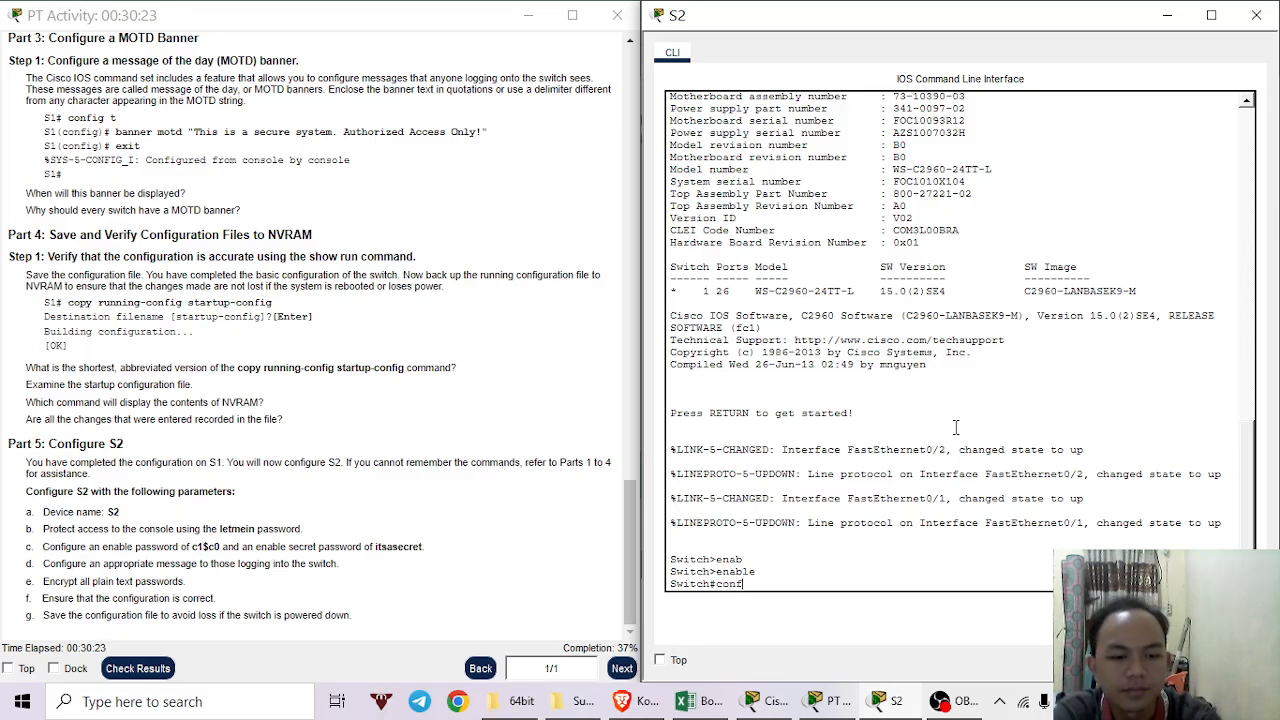
{"action": "key", "text": "Tab"}
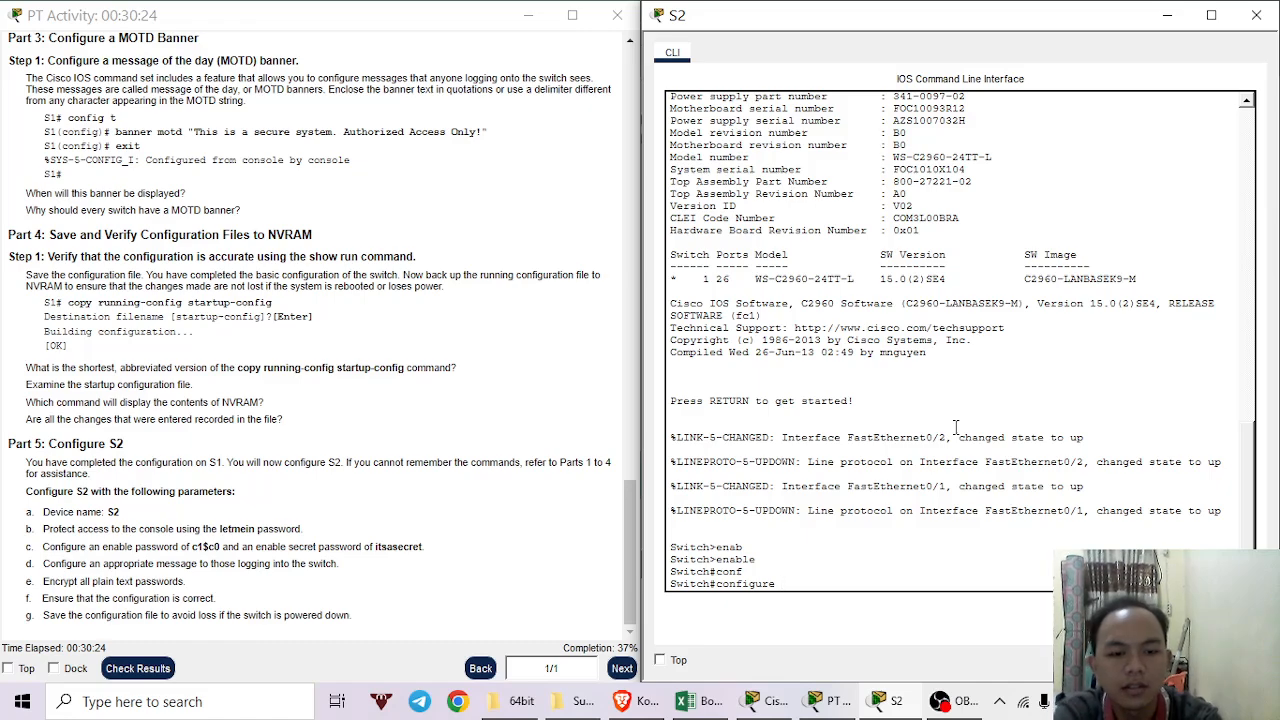
{"action": "type", "text": "ter"}
{"action": "key", "text": "Tab"}
{"action": "key", "text": "Return"}
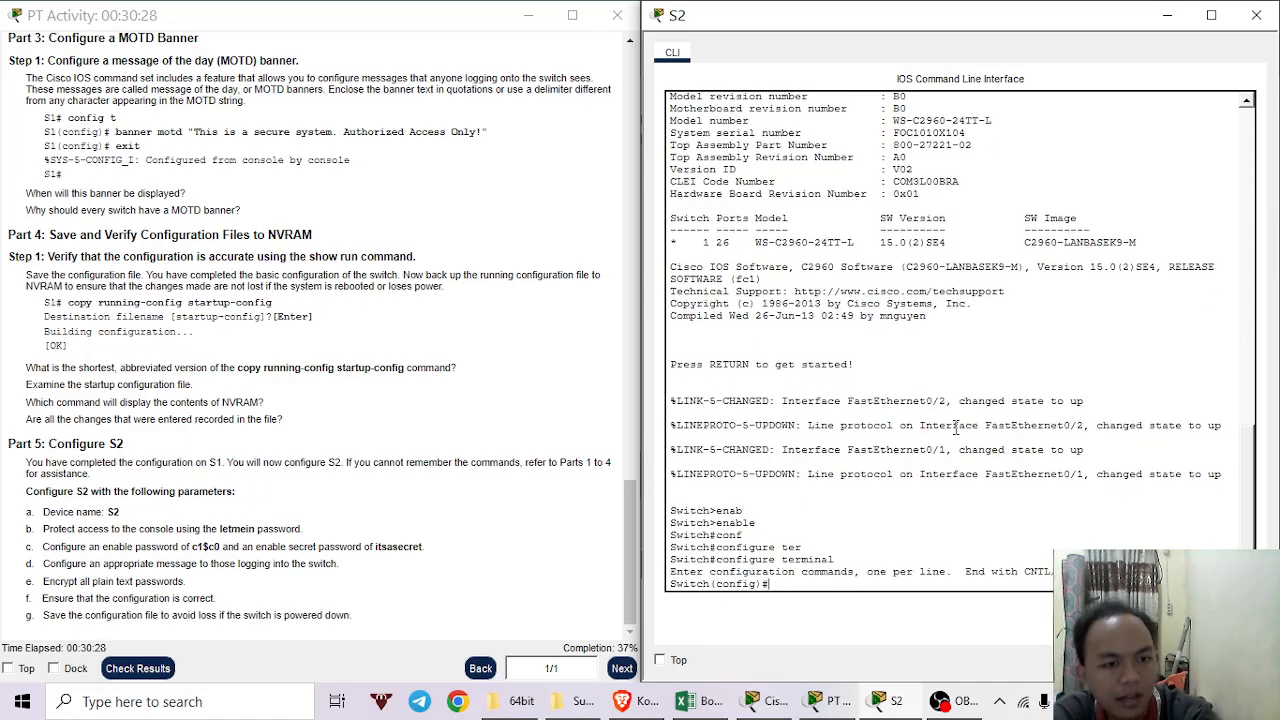
{"action": "type", "text": "hostname"}
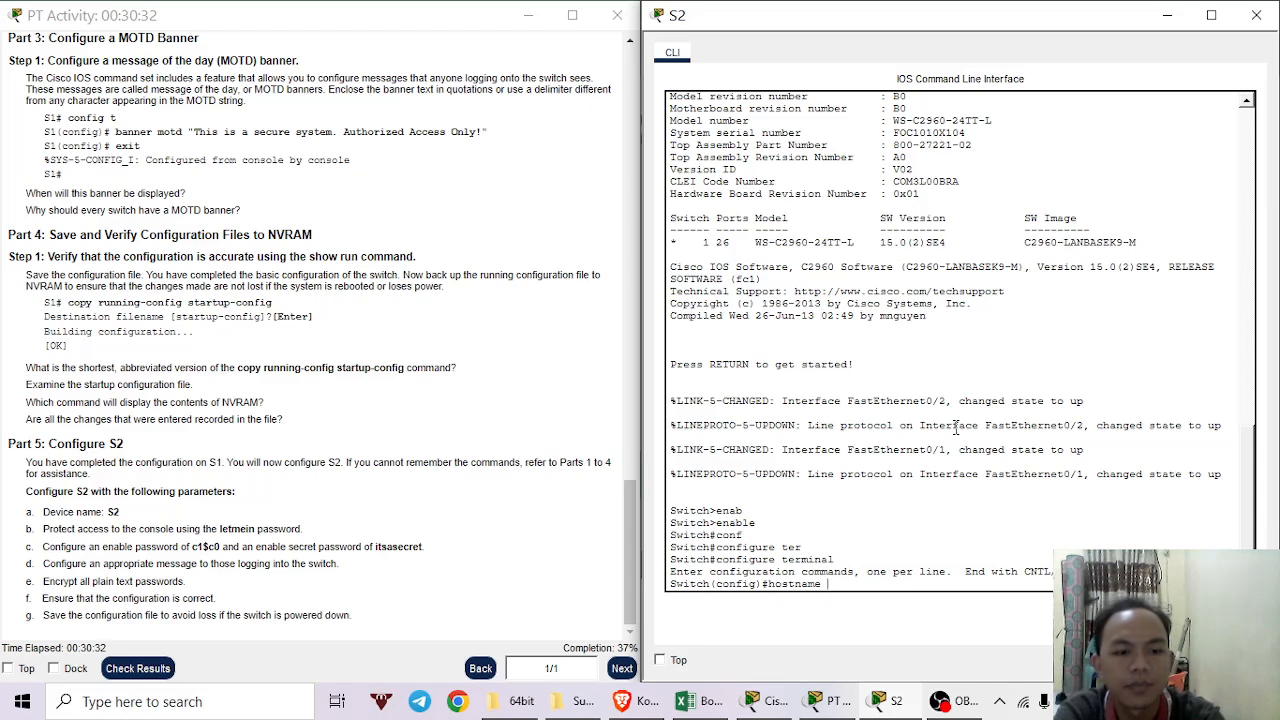
{"action": "type", "text": " s2"}
{"action": "key", "text": "Return"}
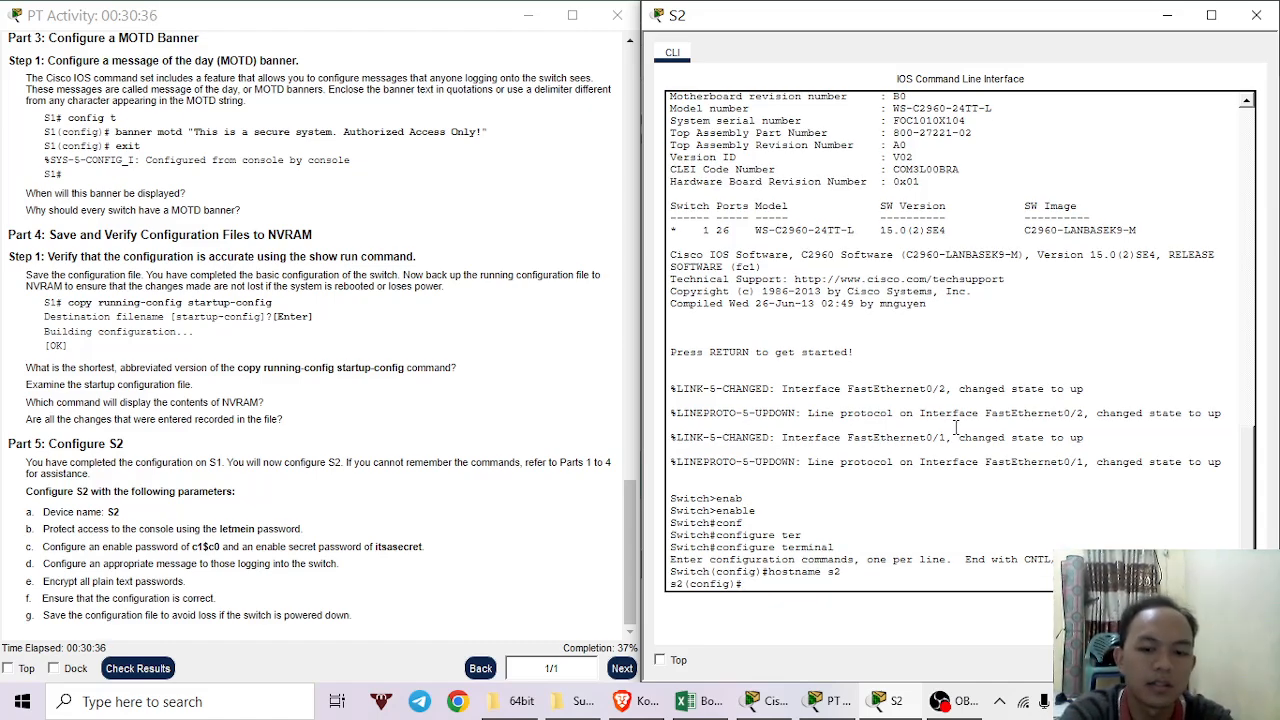
Give S2's line console 0 the lab console password and require login.
{"action": "type", "text": "line"}
{"action": "key", "text": "Tab"}
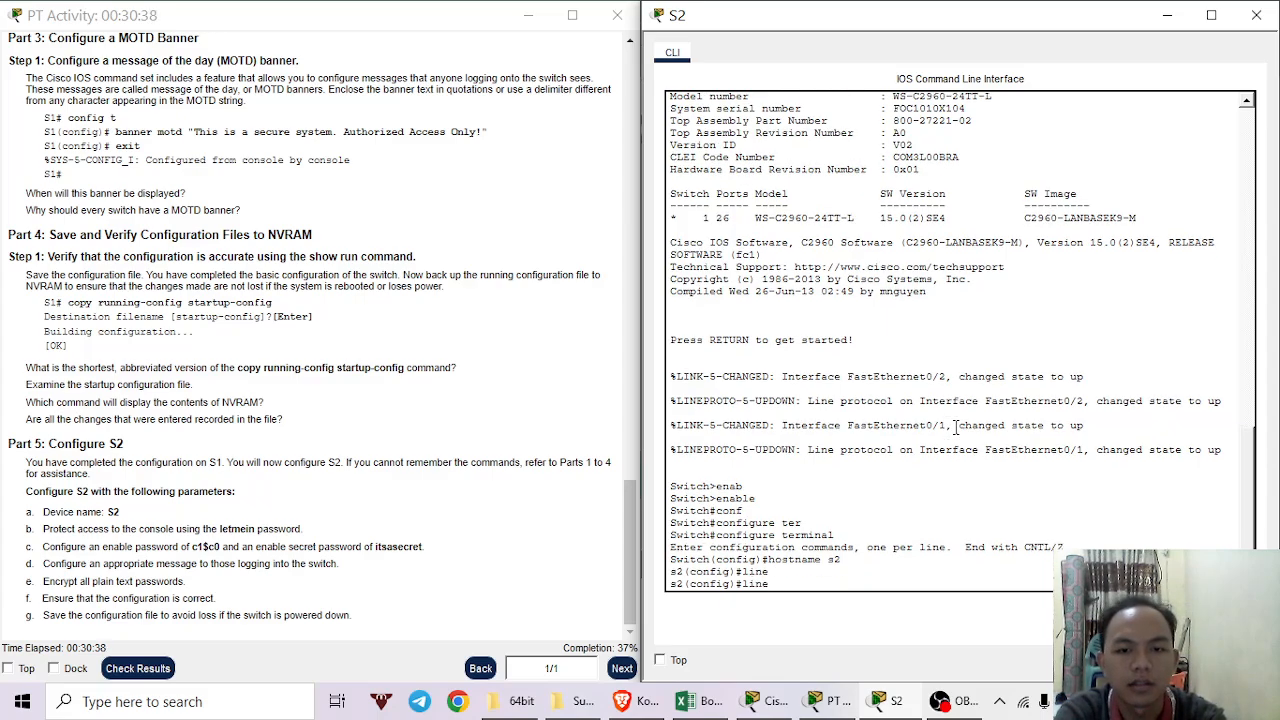
{"action": "type", "text": "con"}
{"action": "key", "text": "Tab"}
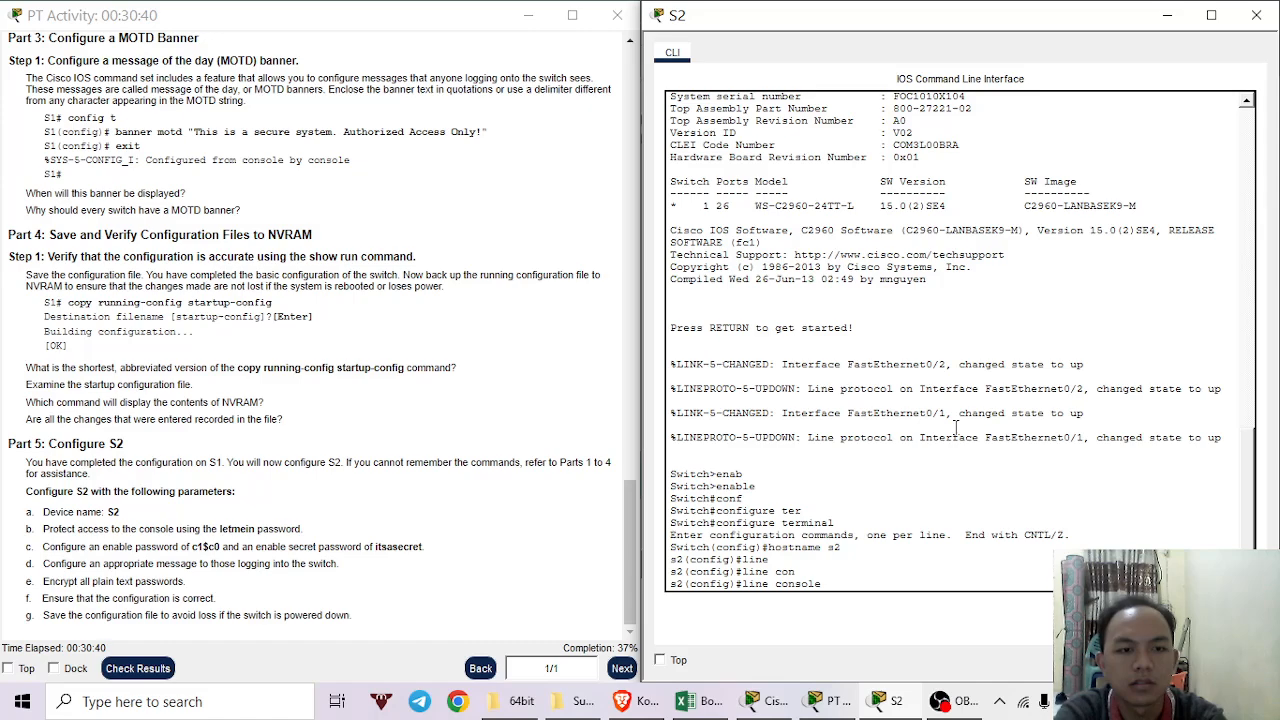
{"action": "type", "text": "0"}
{"action": "key", "text": "Return"}
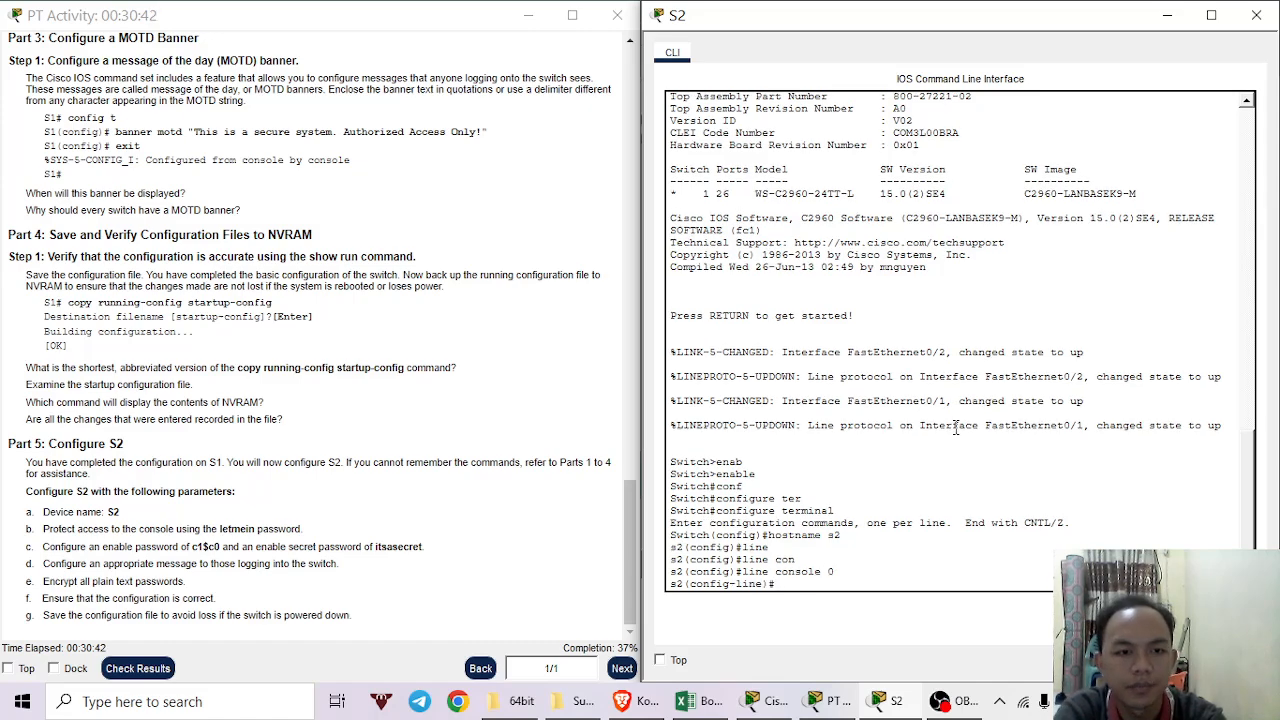
{"action": "type", "text": "pass"}
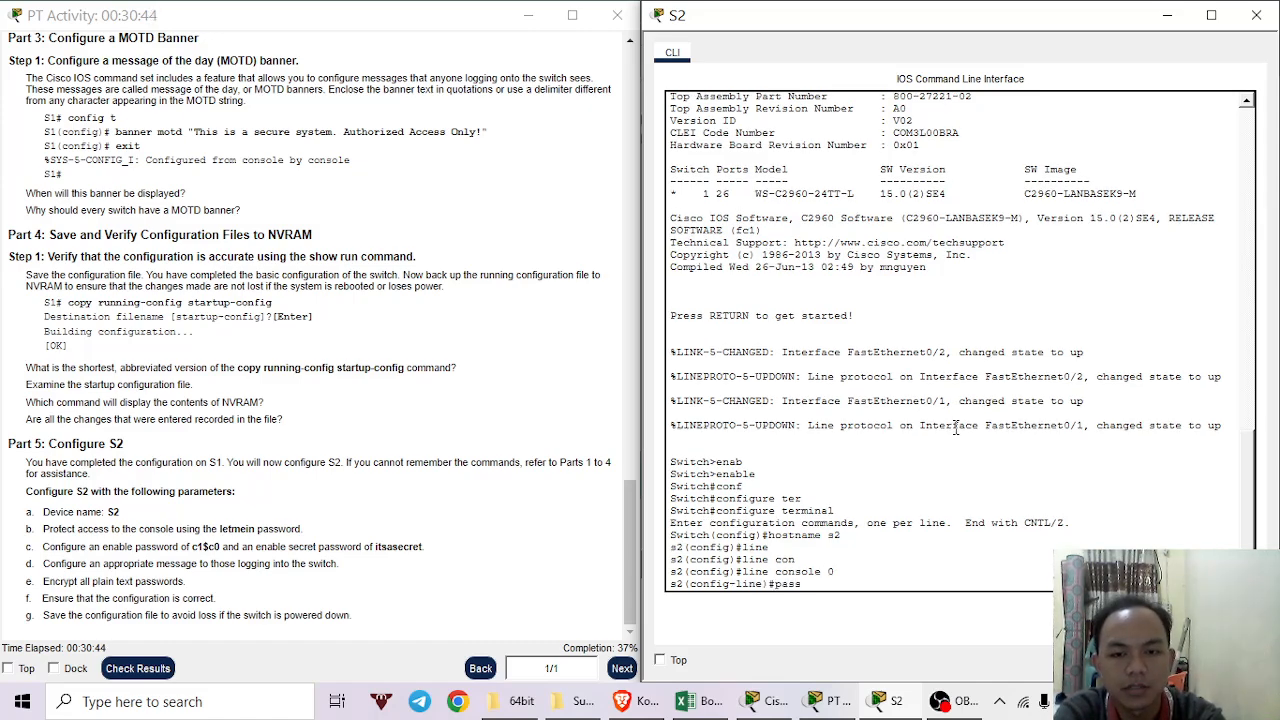
{"action": "type", "text": "word"}
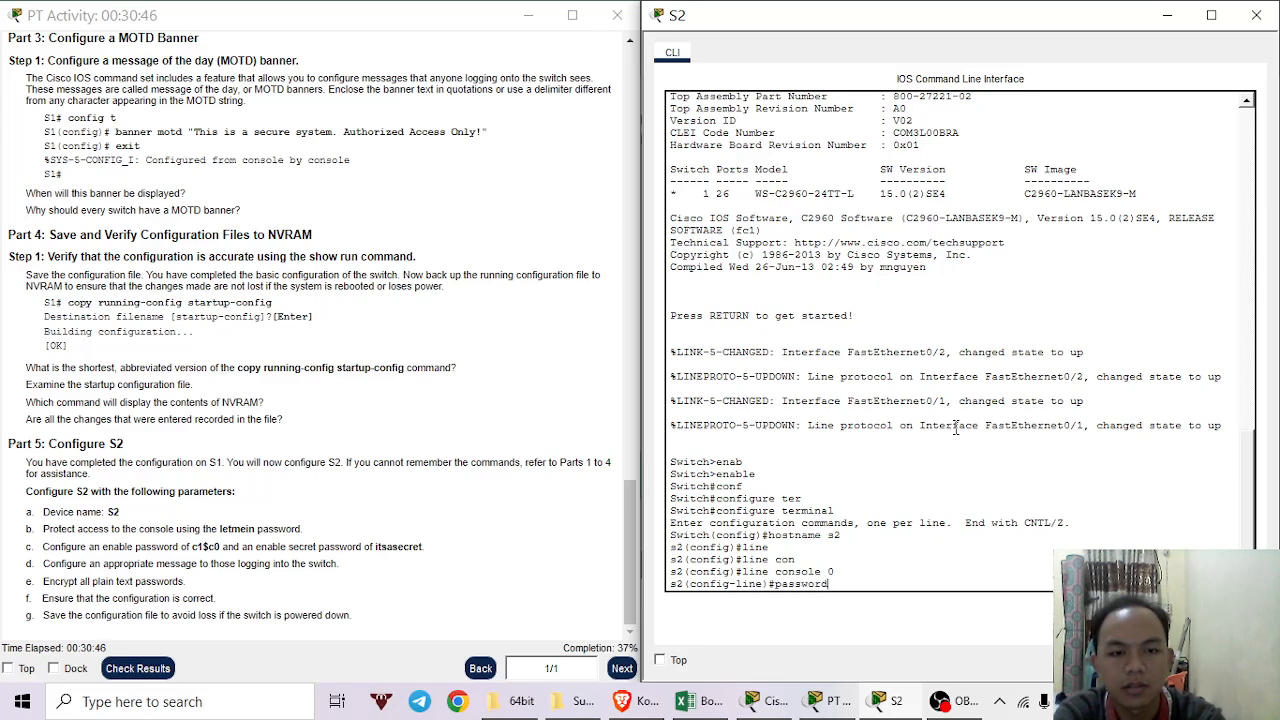
{"action": "type", "text": " le"}
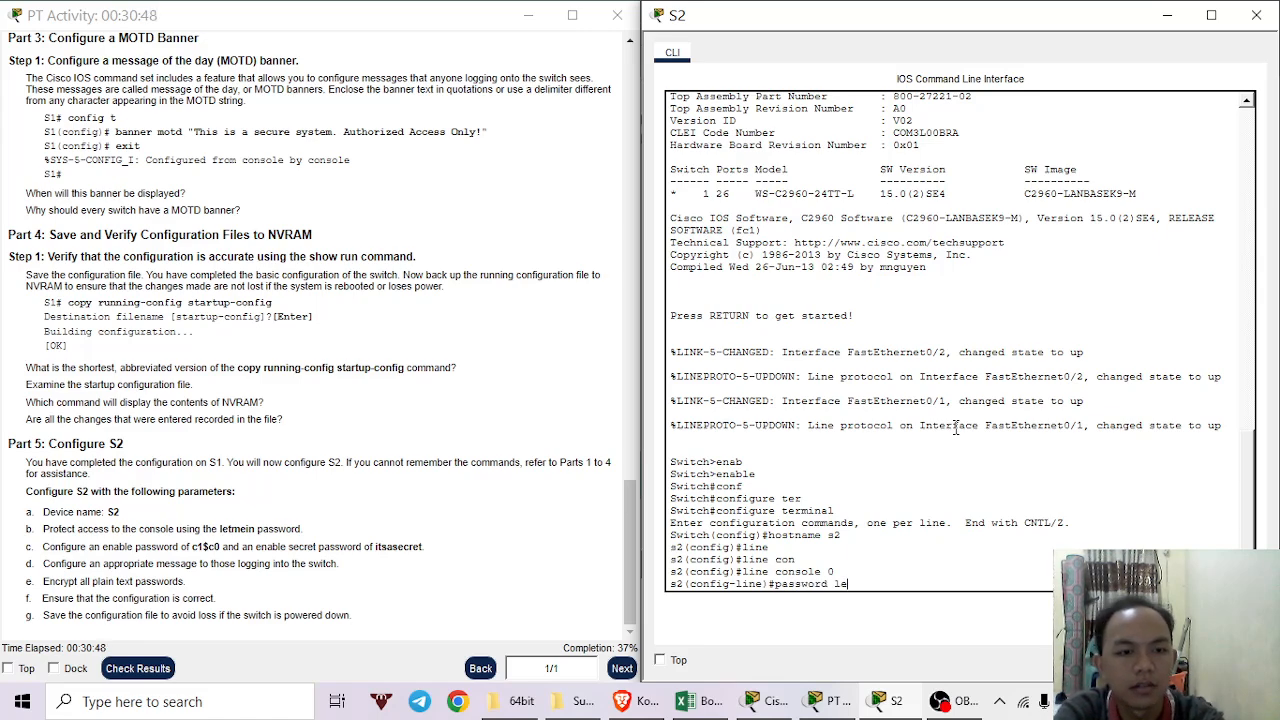
{"action": "type", "text": "tmein"}
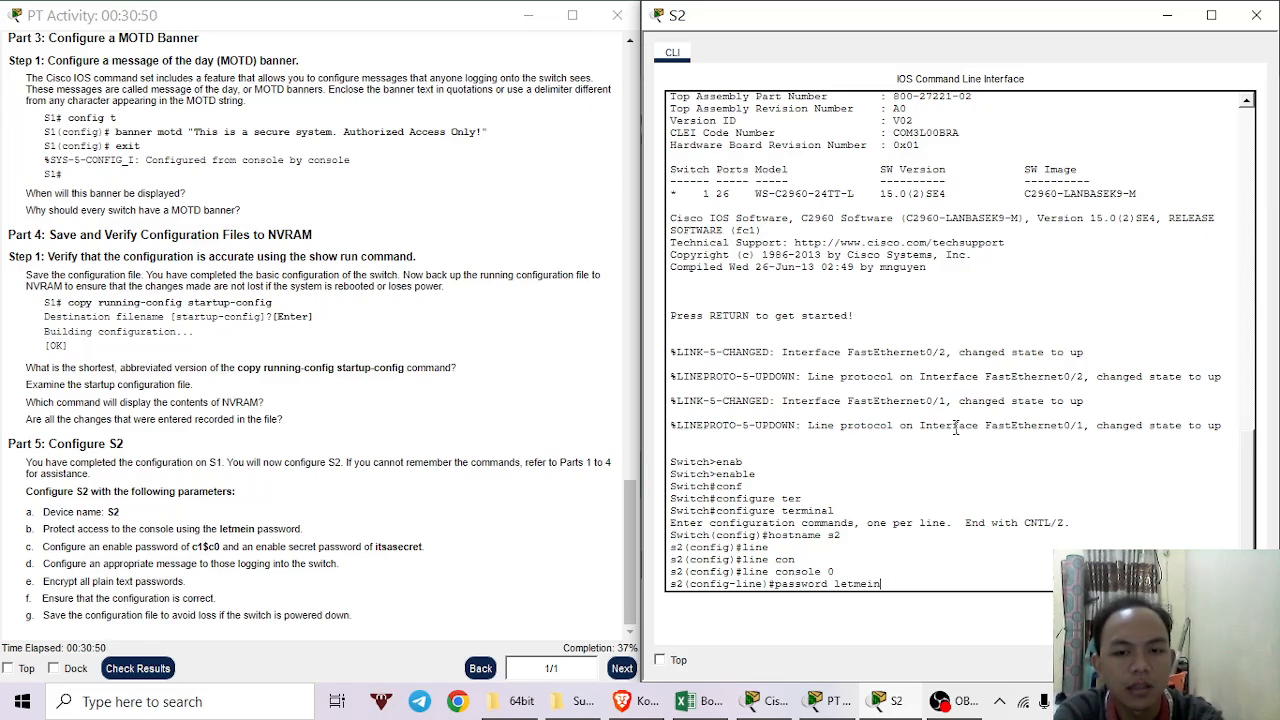
{"action": "key", "text": "Return"}
{"action": "type", "text": "login"}
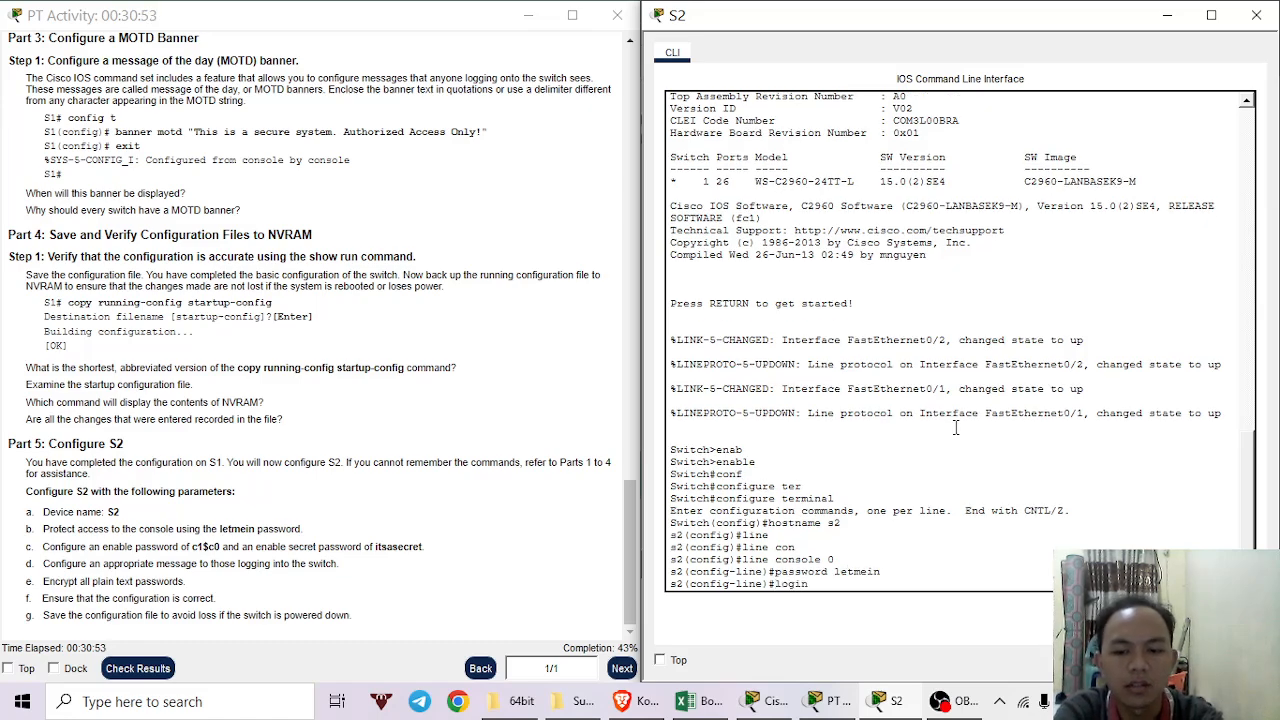
{"action": "key", "text": "Return"}
{"action": "type", "text": "e)#e"}
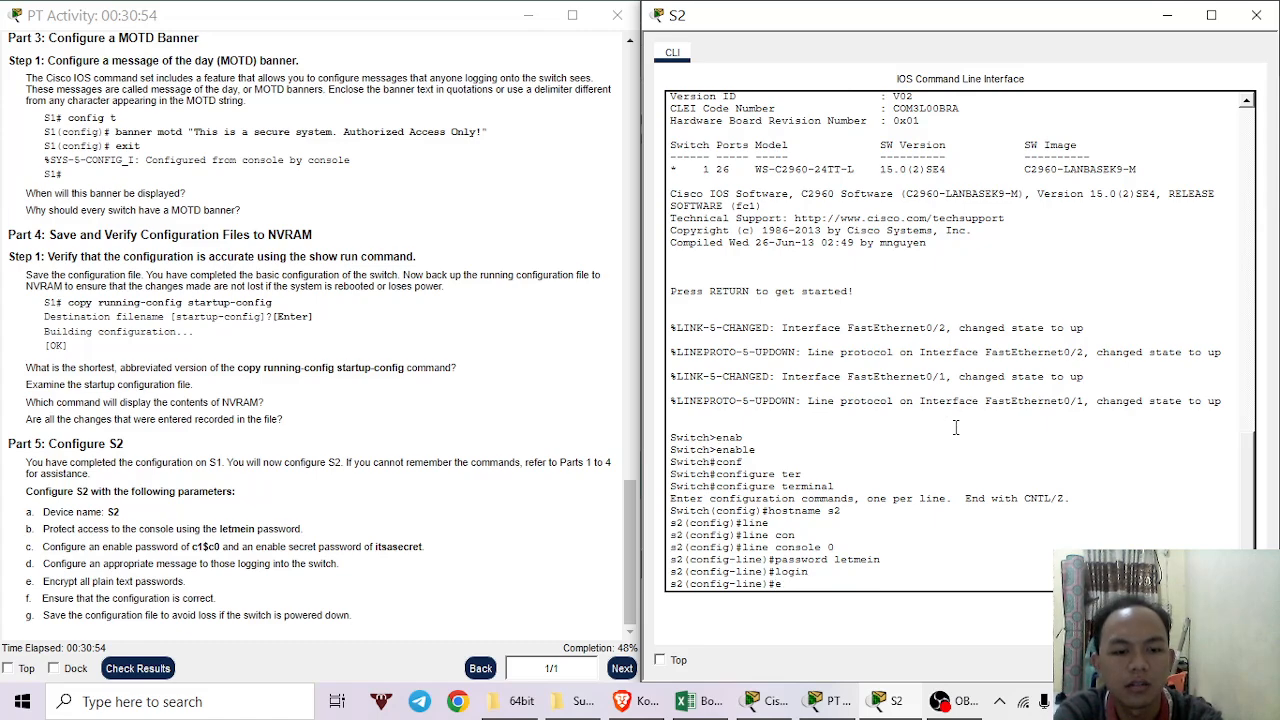
{"action": "type", "text": "xit"}
{"action": "key", "text": "Return"}
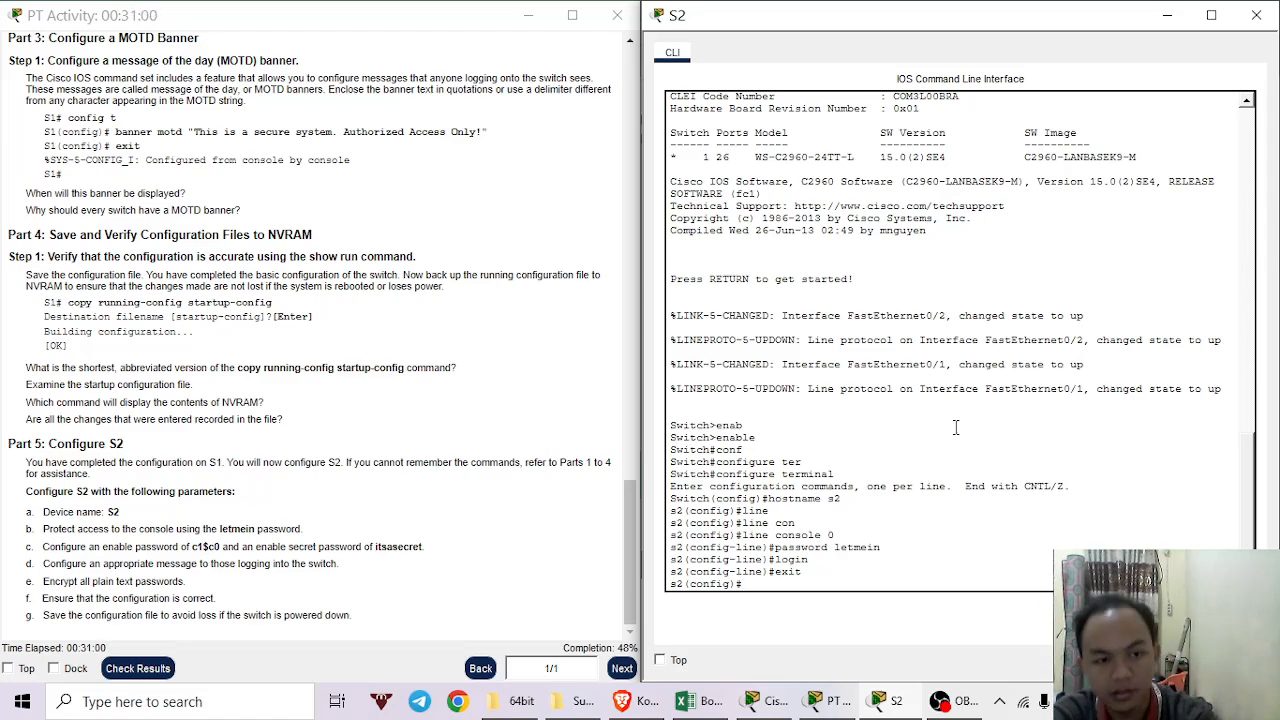
Set S2's enable password to the activity's enable password.
{"action": "type", "text": "b"}
{"action": "key", "text": "Tab"}
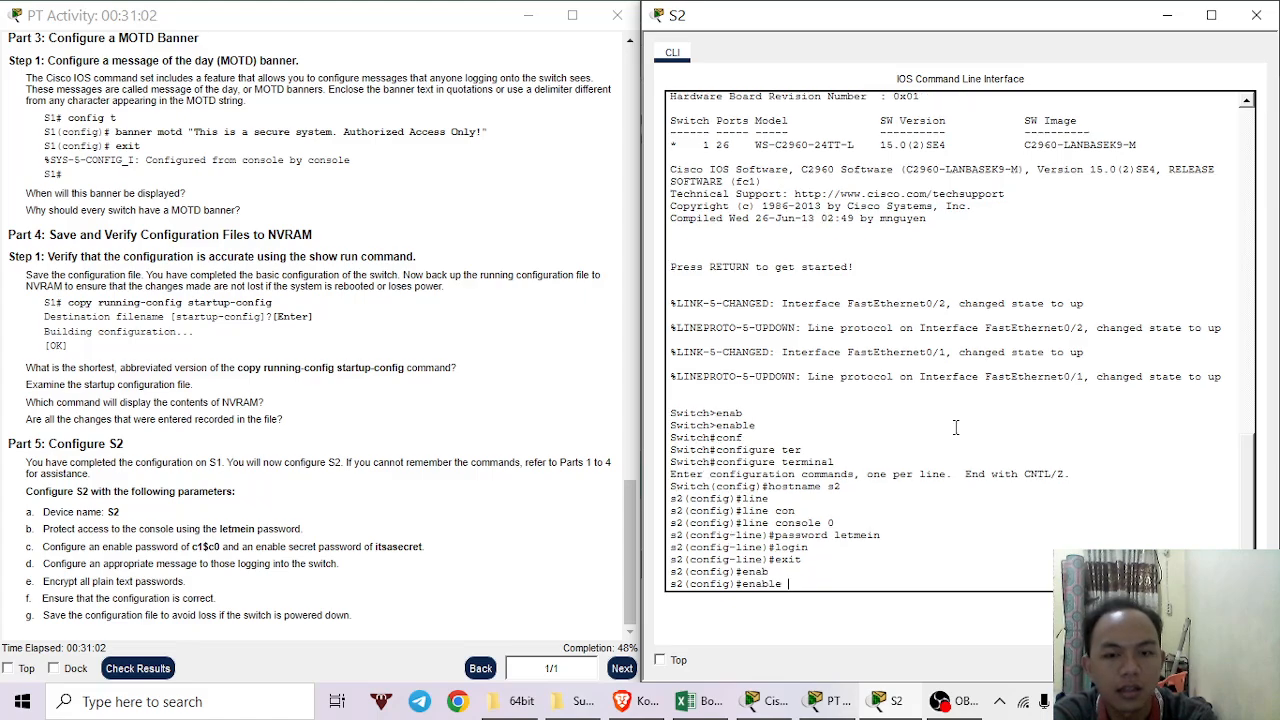
{"action": "type", "text": "passwo"}
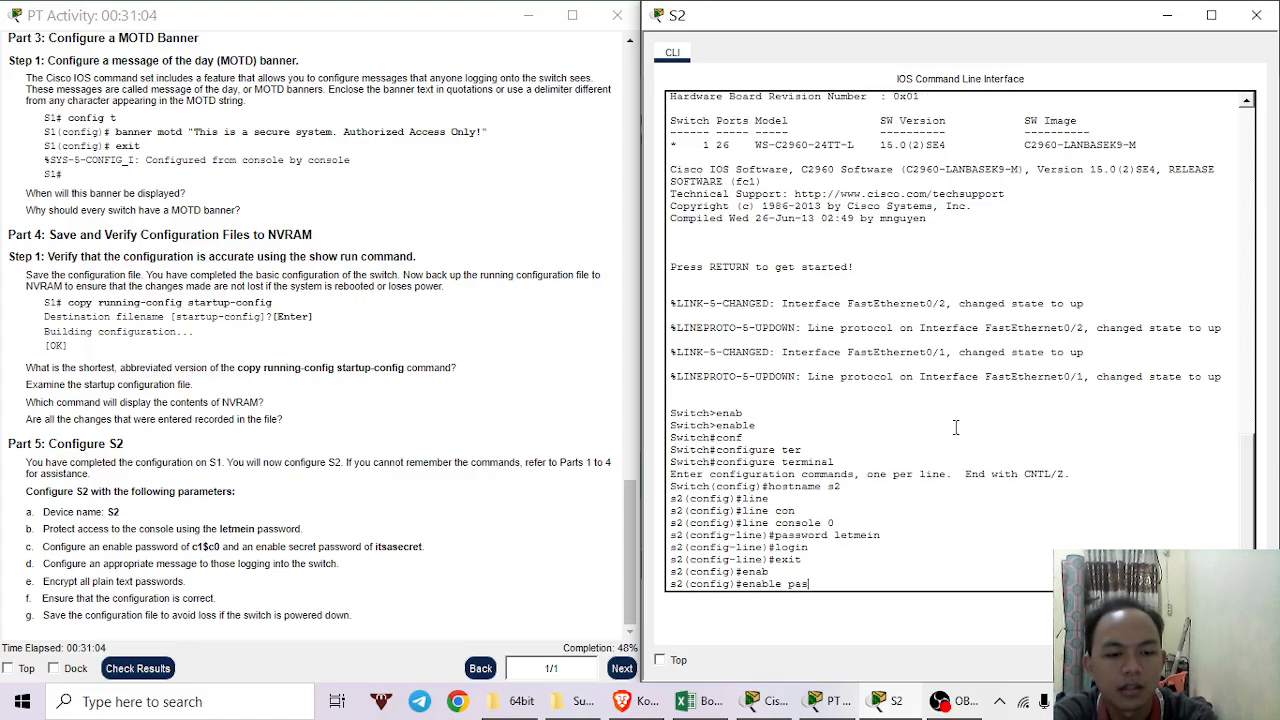
{"action": "key", "text": "Tab"}
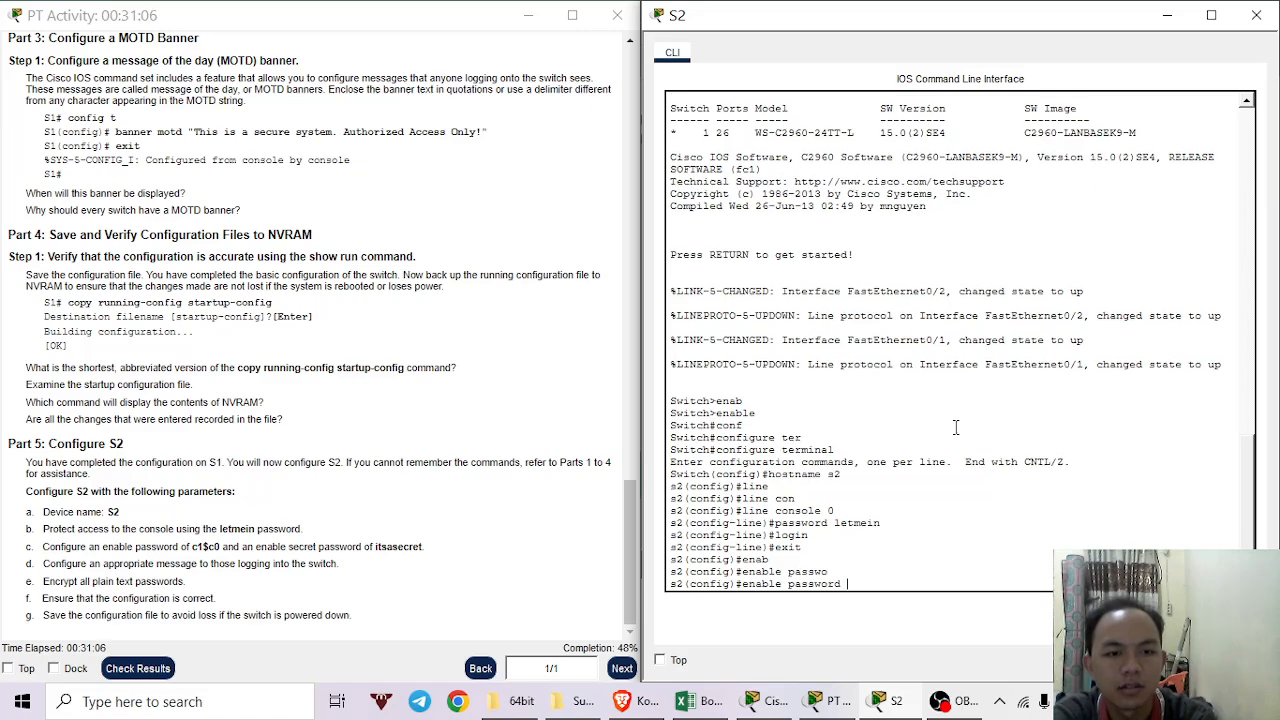
{"action": "type", "text": "1"}
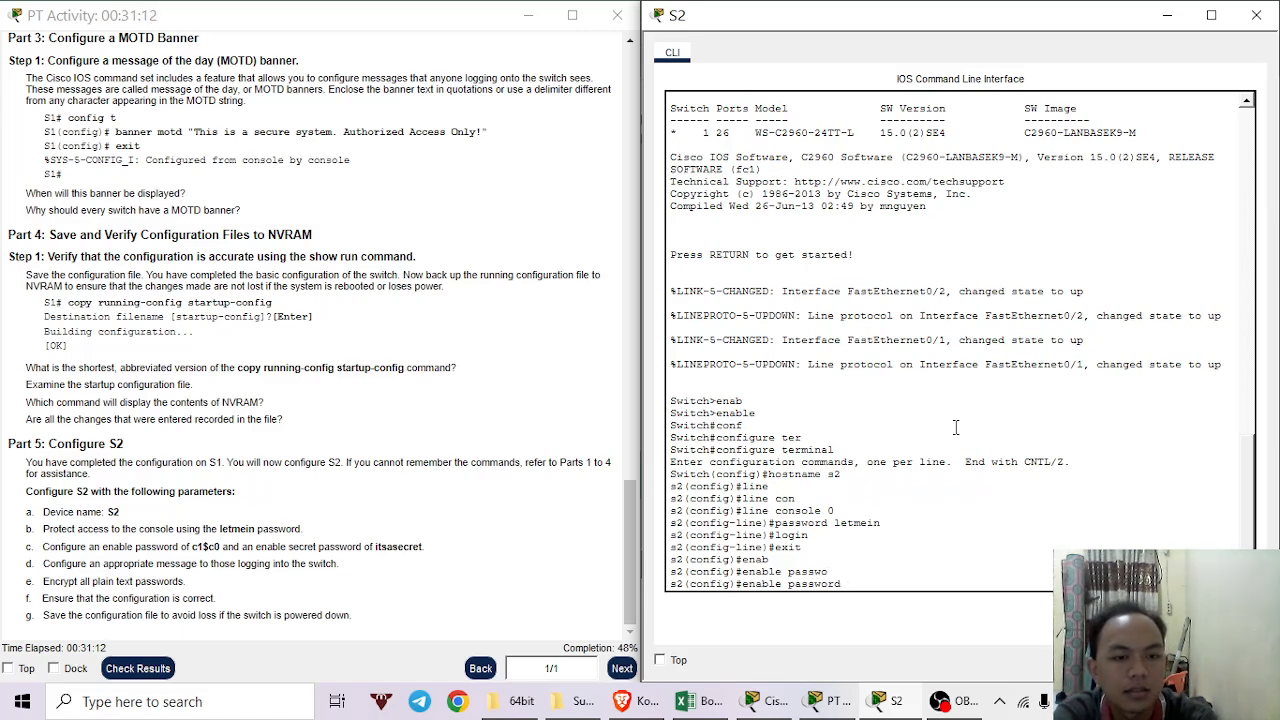
{"action": "type", "text": "1"}
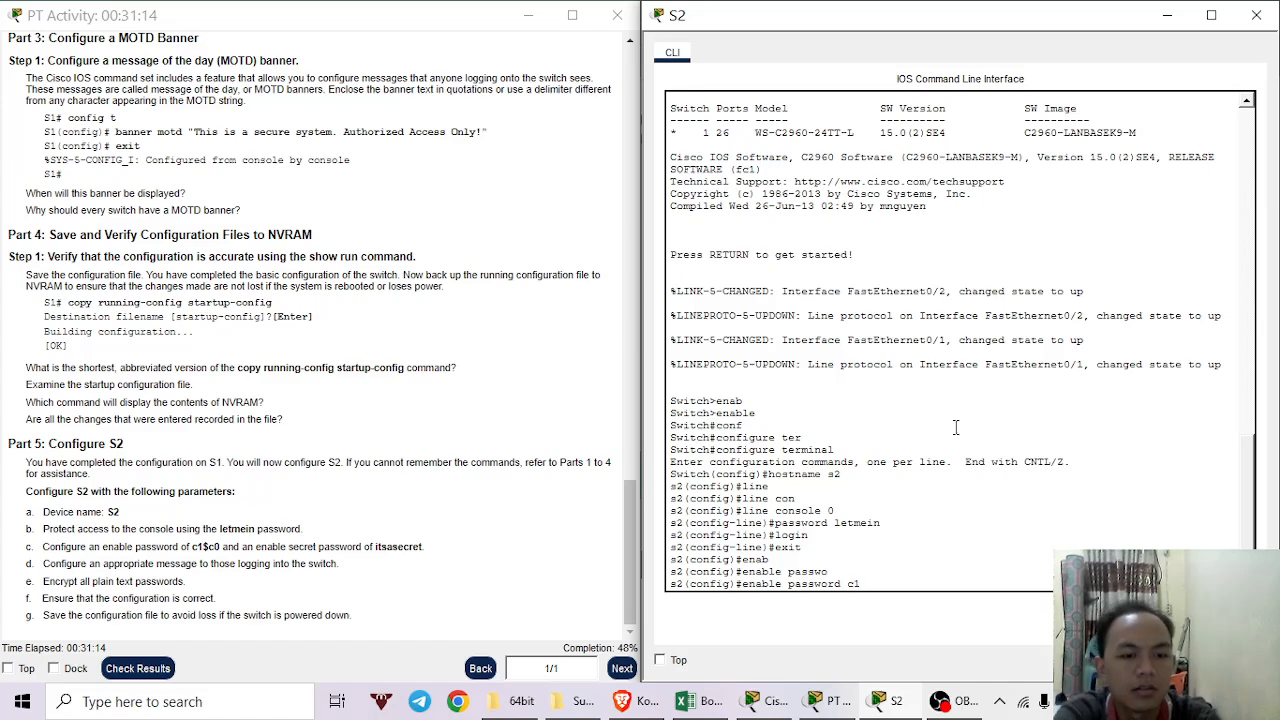
{"action": "type", "text": "$"}
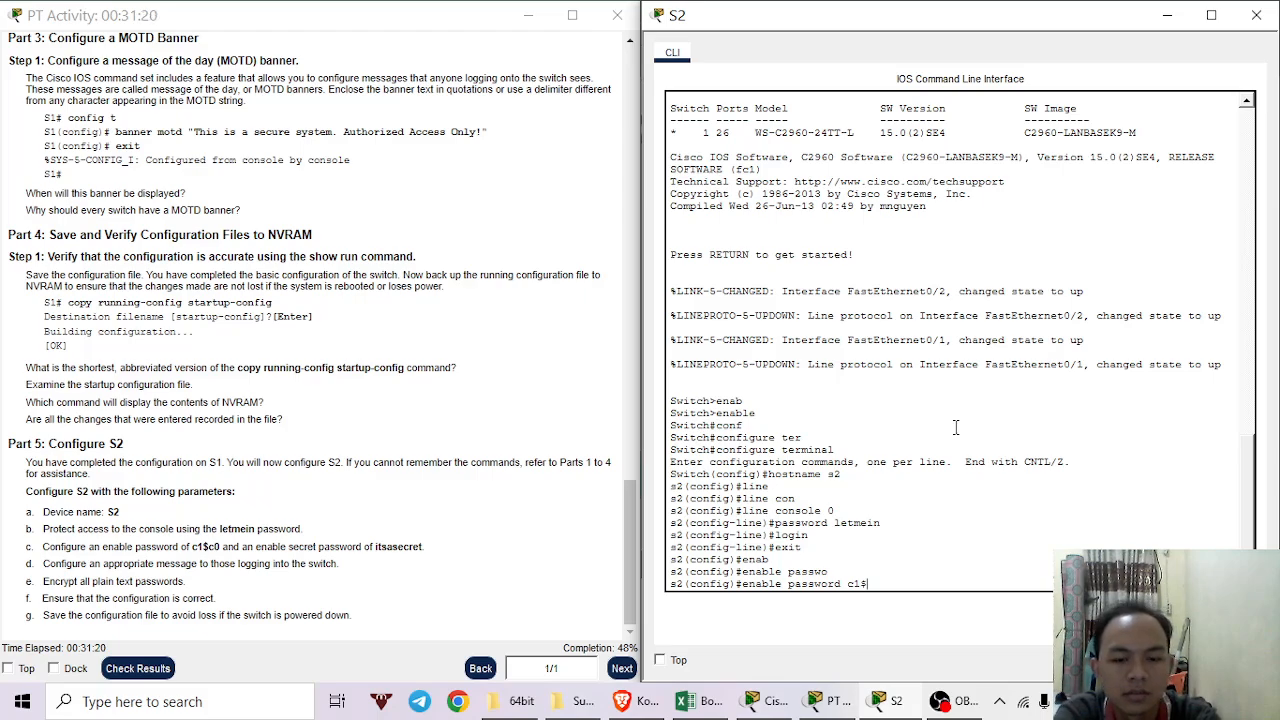
{"action": "type", "text": "c0"}
{"action": "key", "text": "Return"}
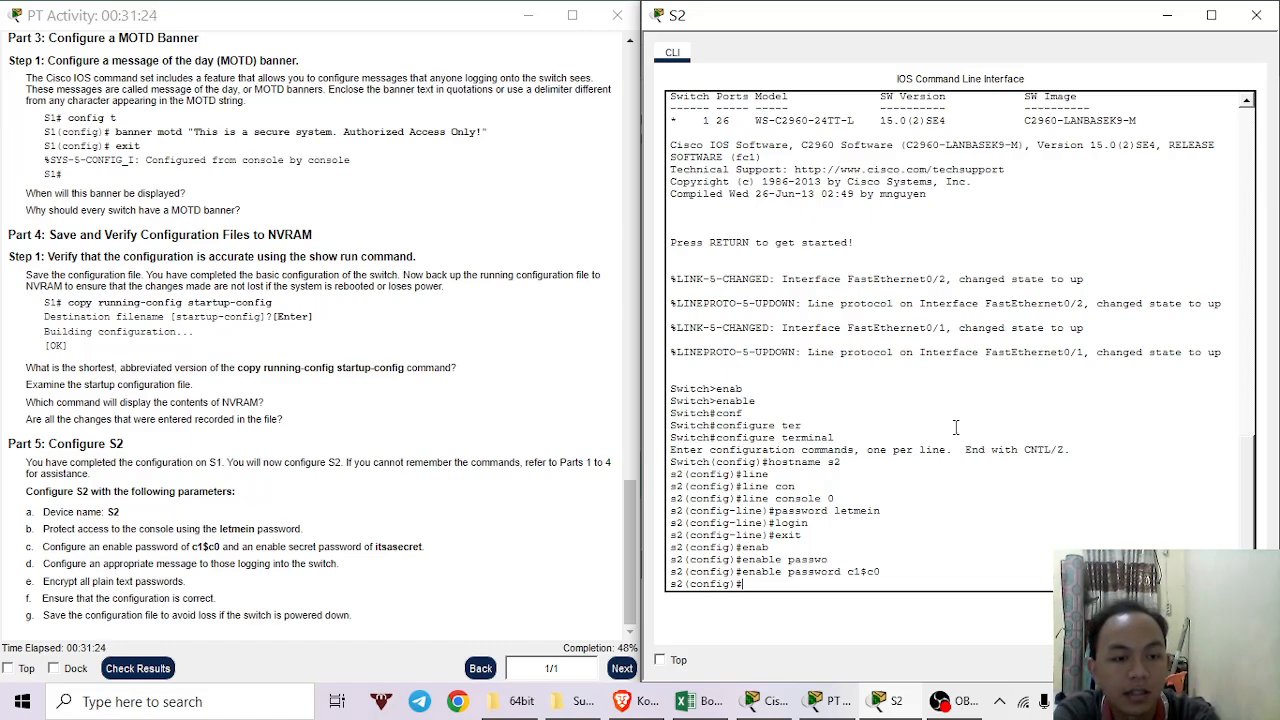
Set S2's enable secret to the activity's secret password.
{"action": "type", "text": "enable"}
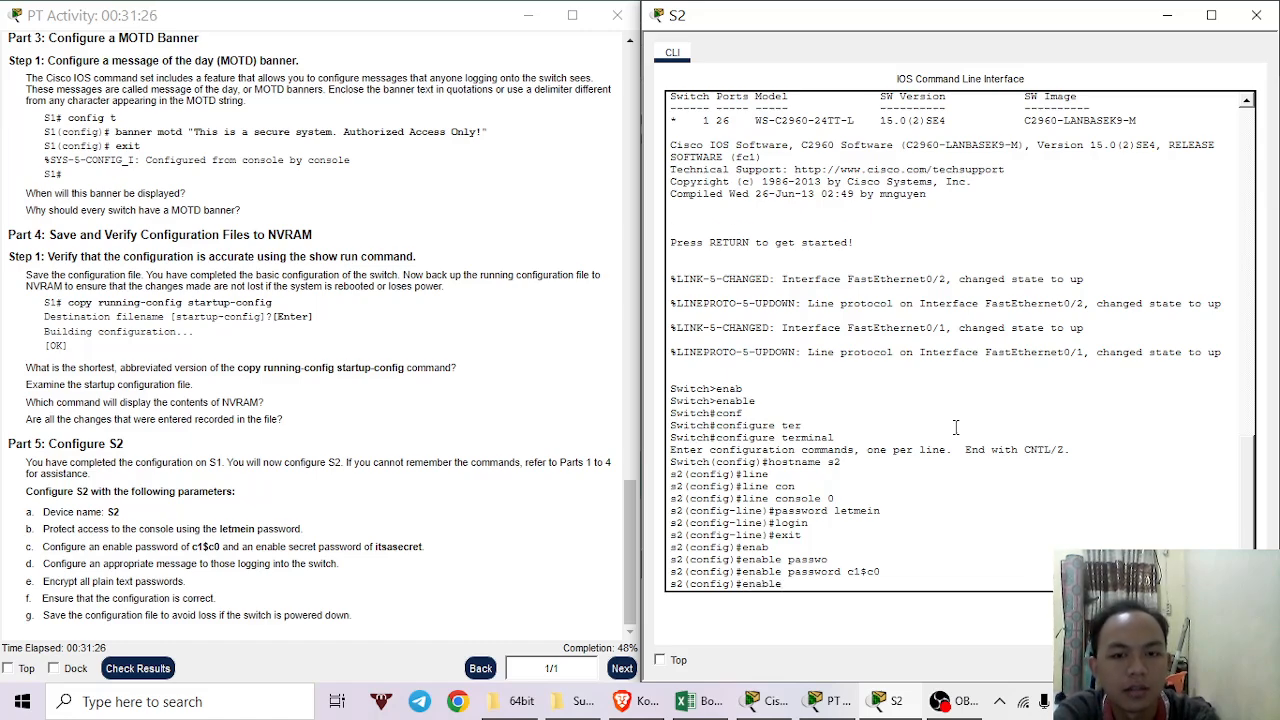
{"action": "key", "text": "Tab"}
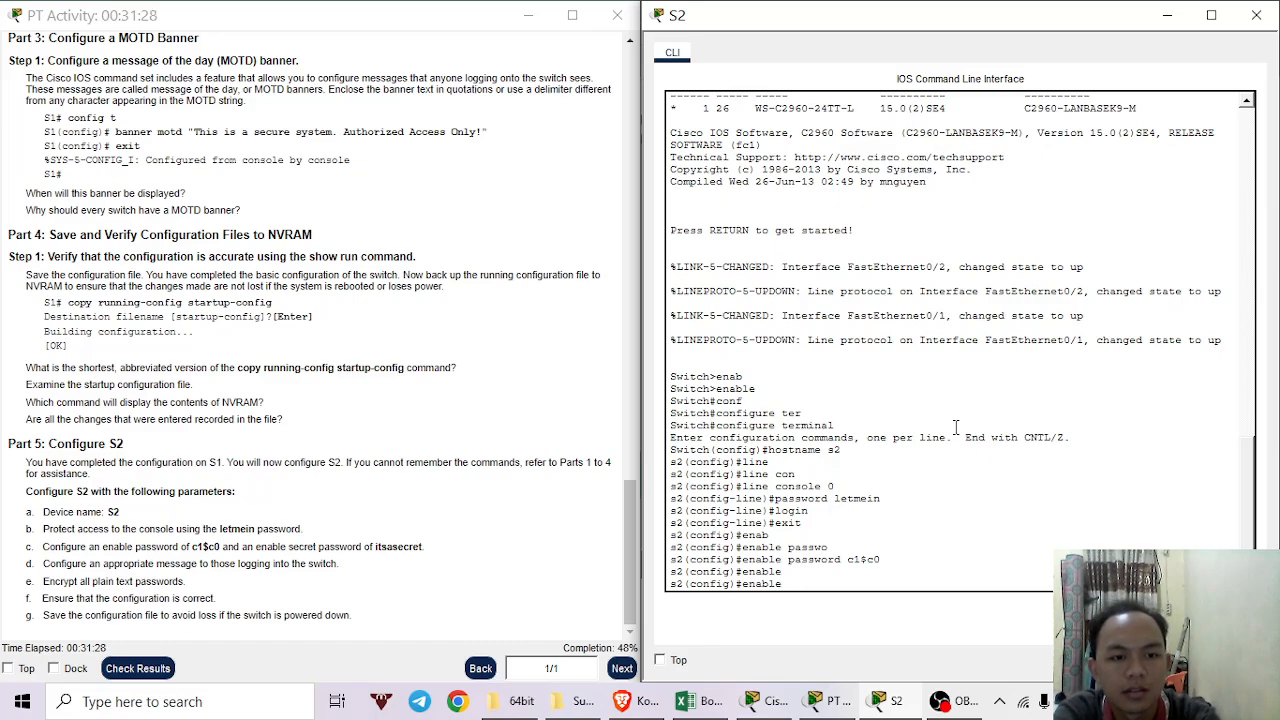
{"action": "type", "text": "sec"}
{"action": "key", "text": "Tab"}
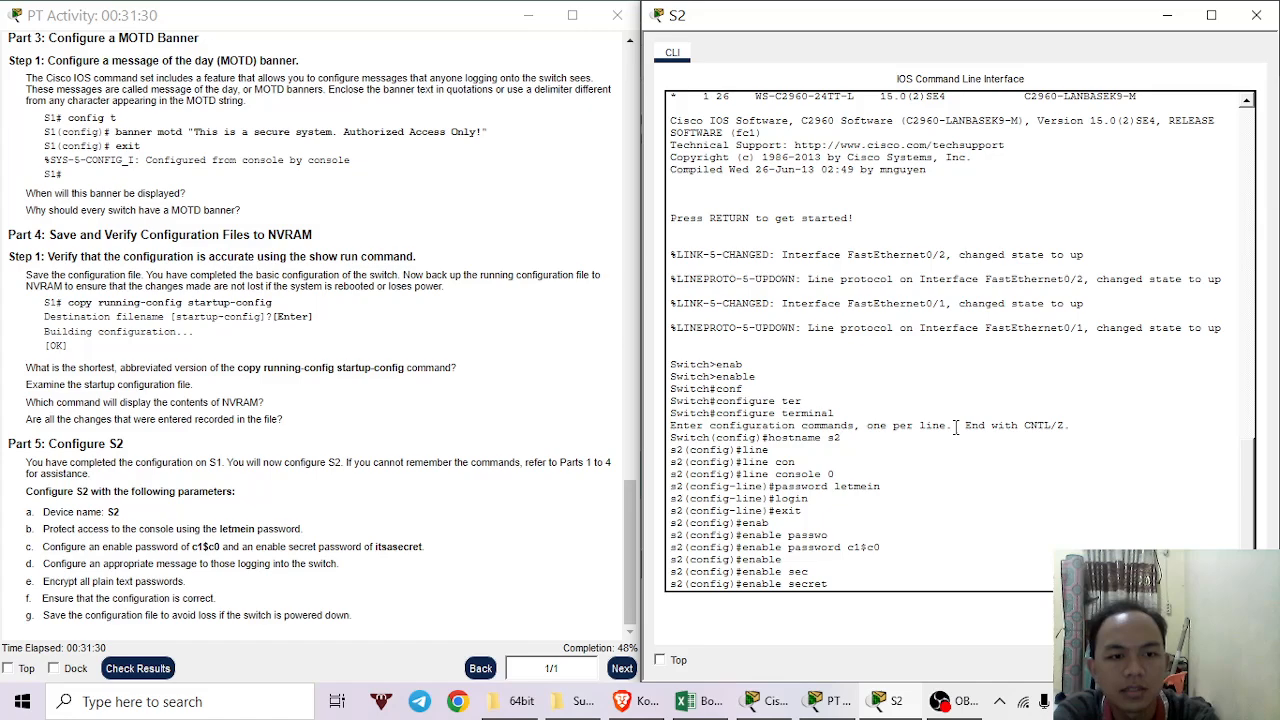
{"action": "type", "text": "it"}
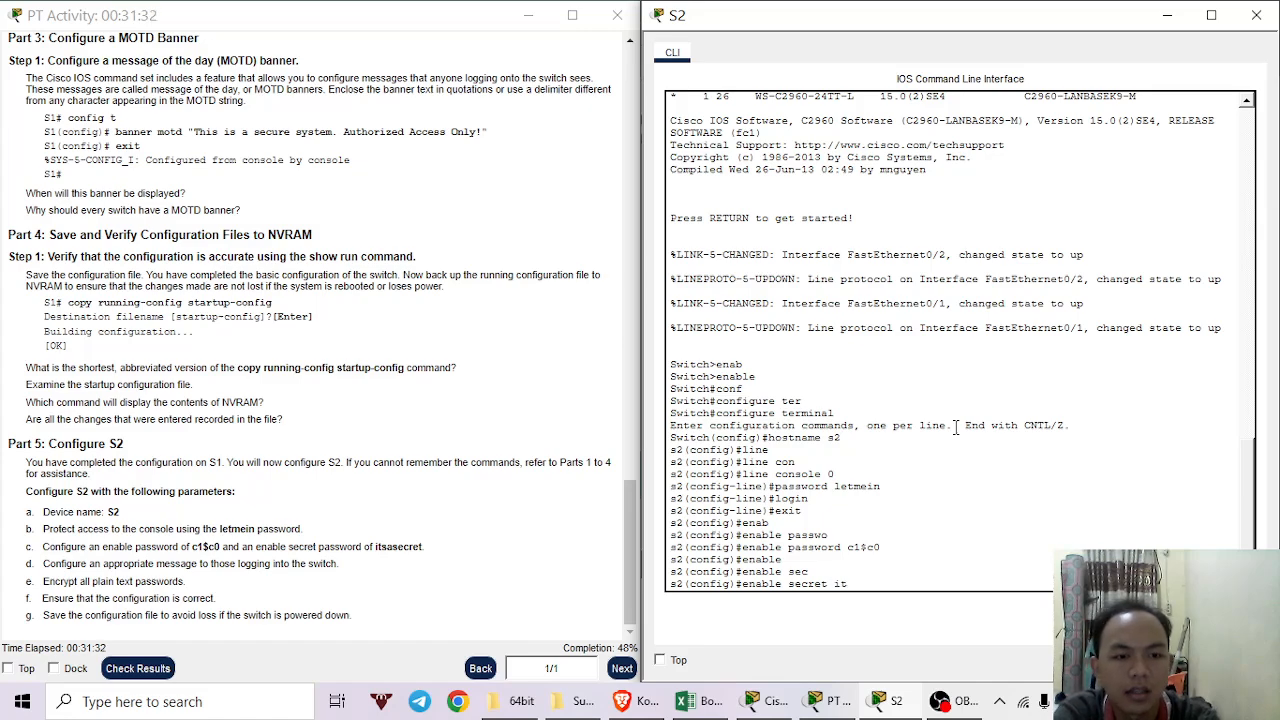
{"action": "key", "text": "Tab"}
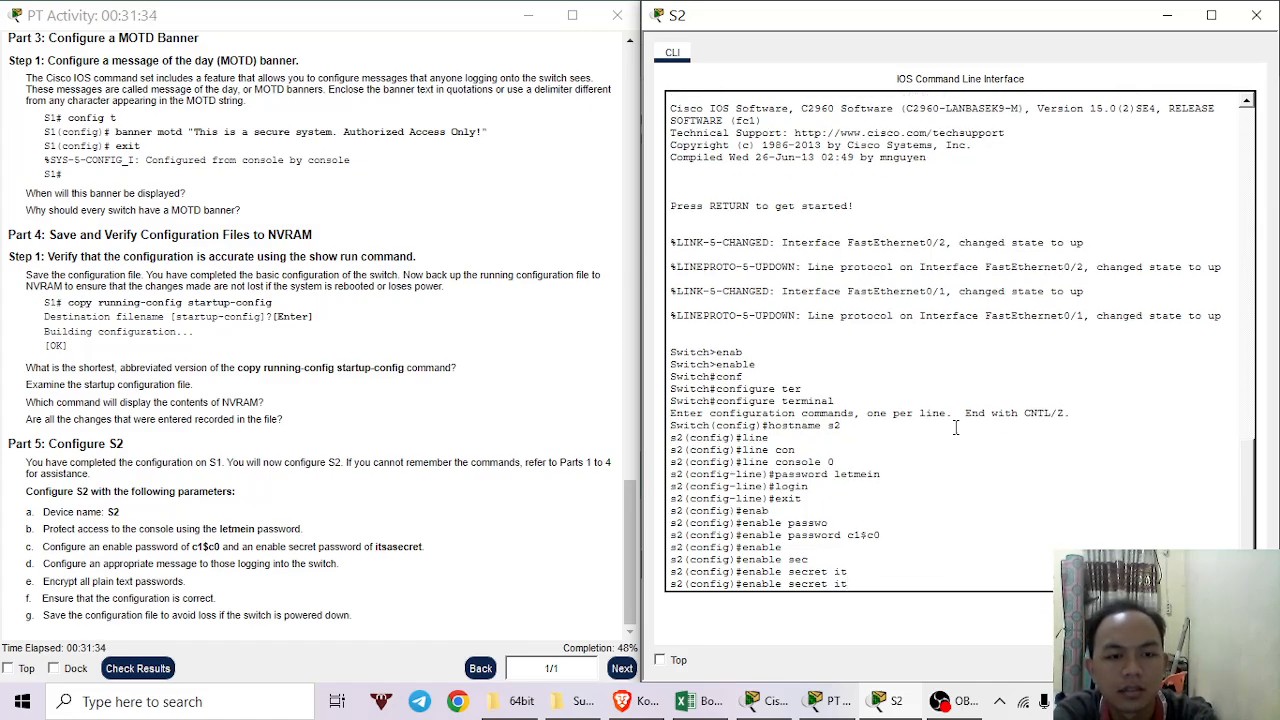
{"action": "type", "text": "sas"}
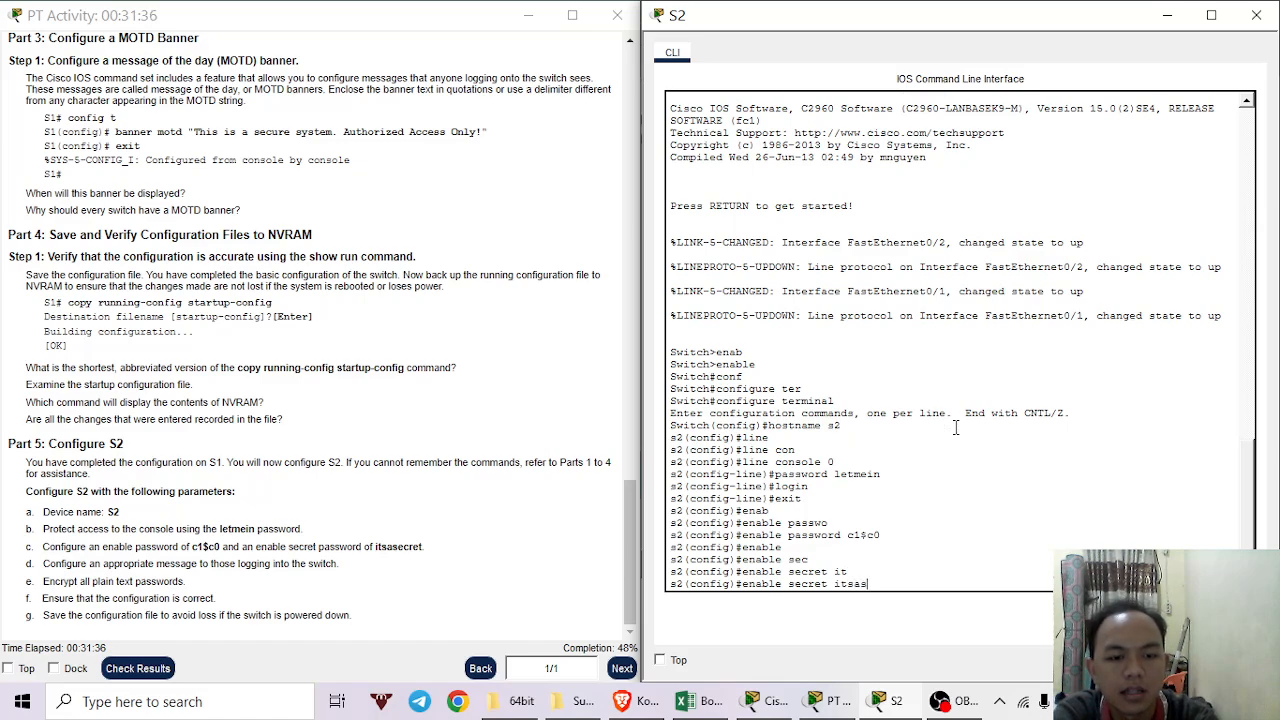
{"action": "type", "text": "e"}
{"action": "key", "text": "Tab"}
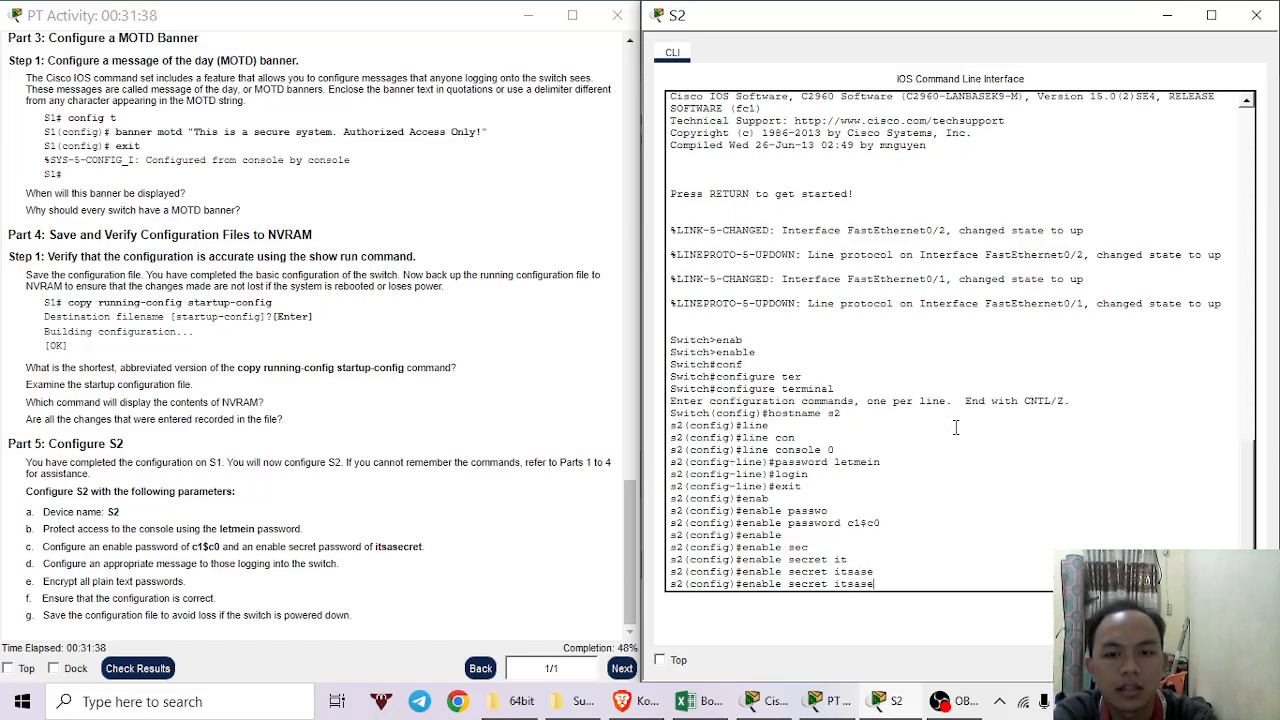
{"action": "type", "text": "c"}
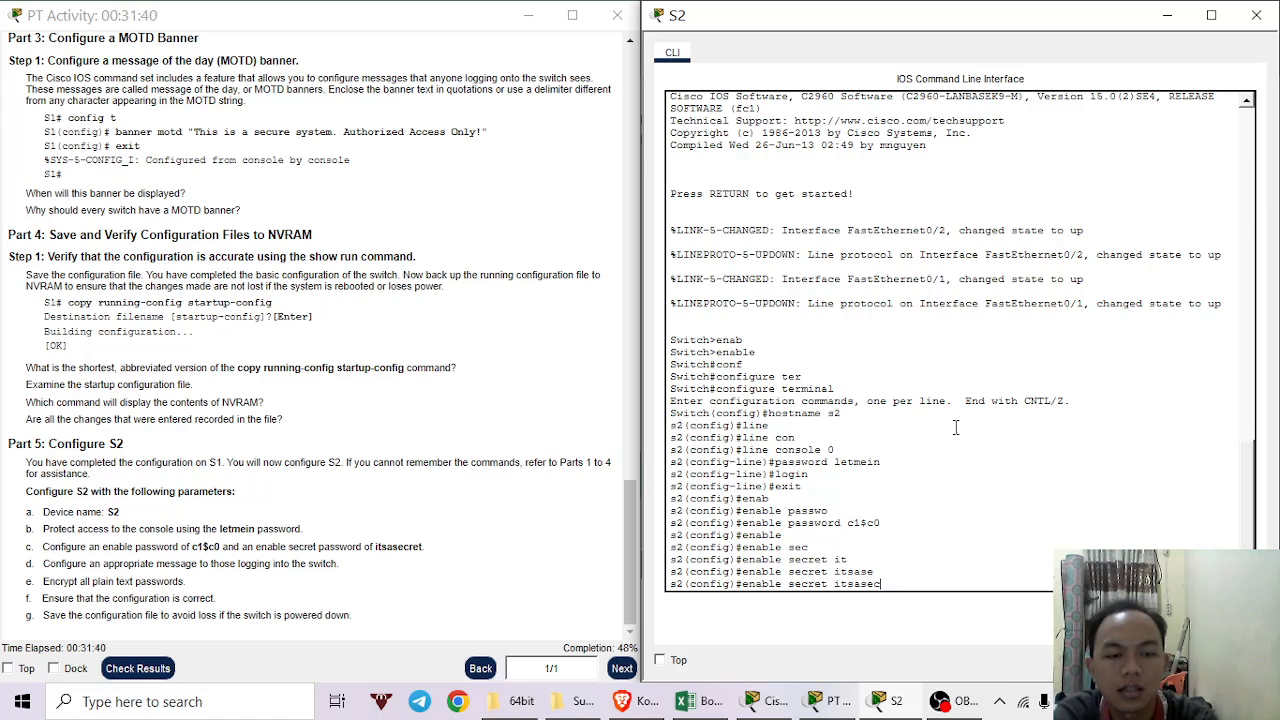
{"action": "type", "text": "ret"}
{"action": "key", "text": "Return"}
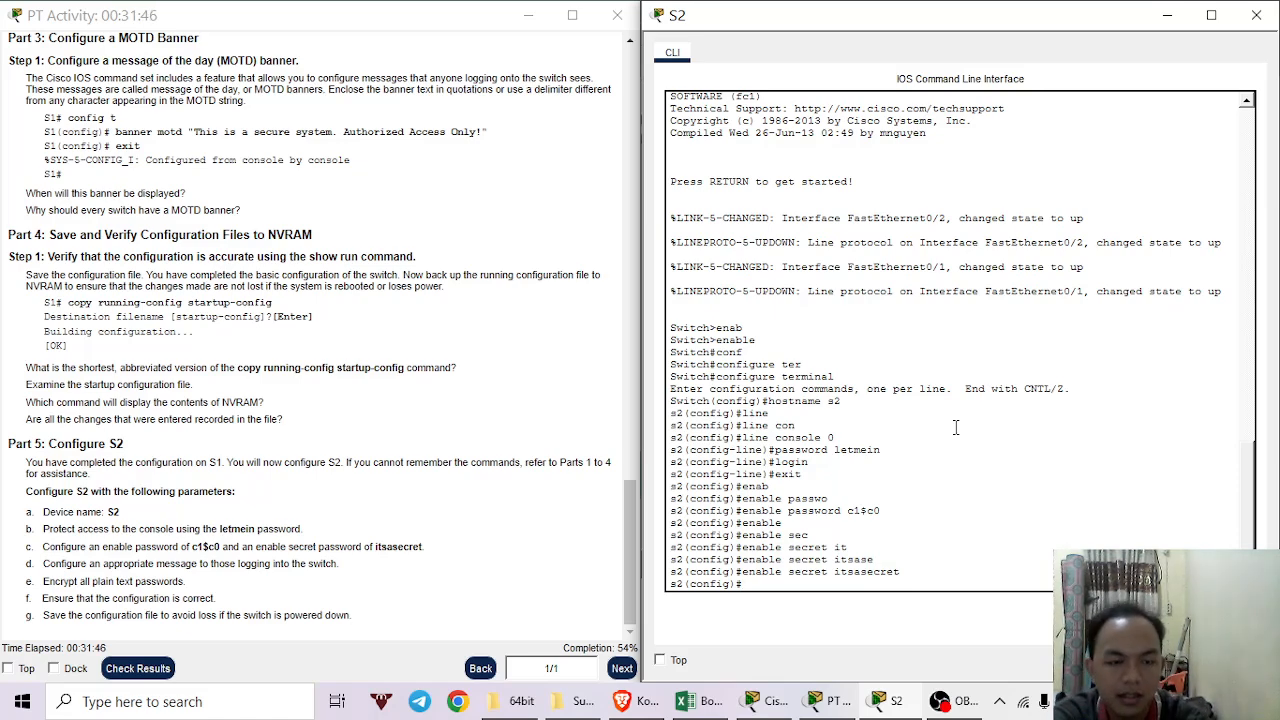
Begin S2's MOTD banner: banner motd "This is a secure system. Authorized.
{"action": "type", "text": "bann"}
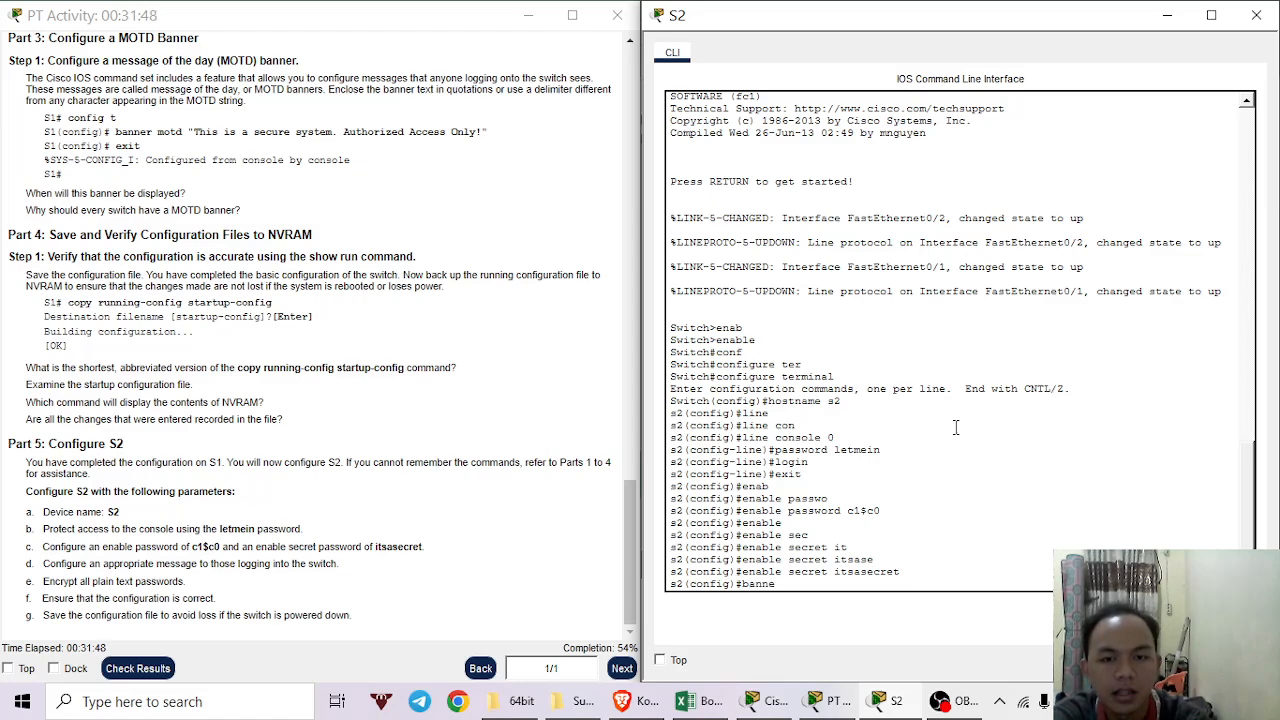
{"action": "type", "text": "e"}
{"action": "key", "text": "Tab"}
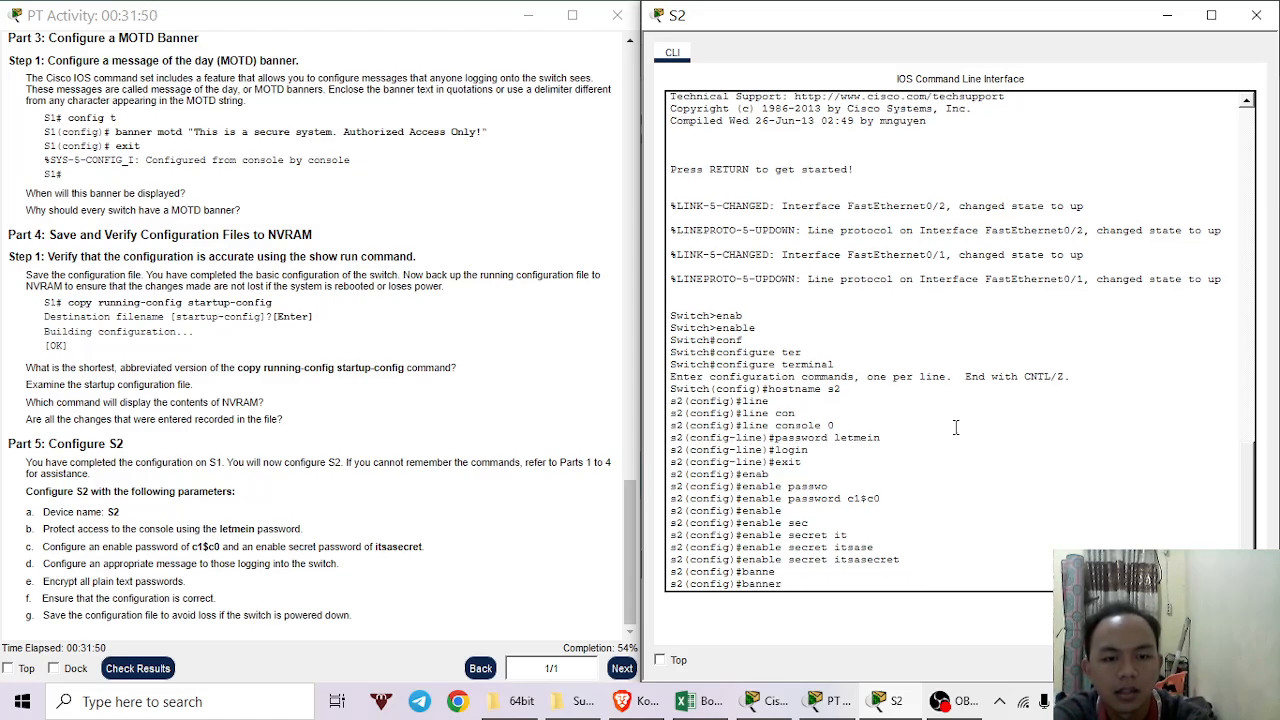
{"action": "type", "text": "motd"}
{"action": "key", "text": "Tab"}
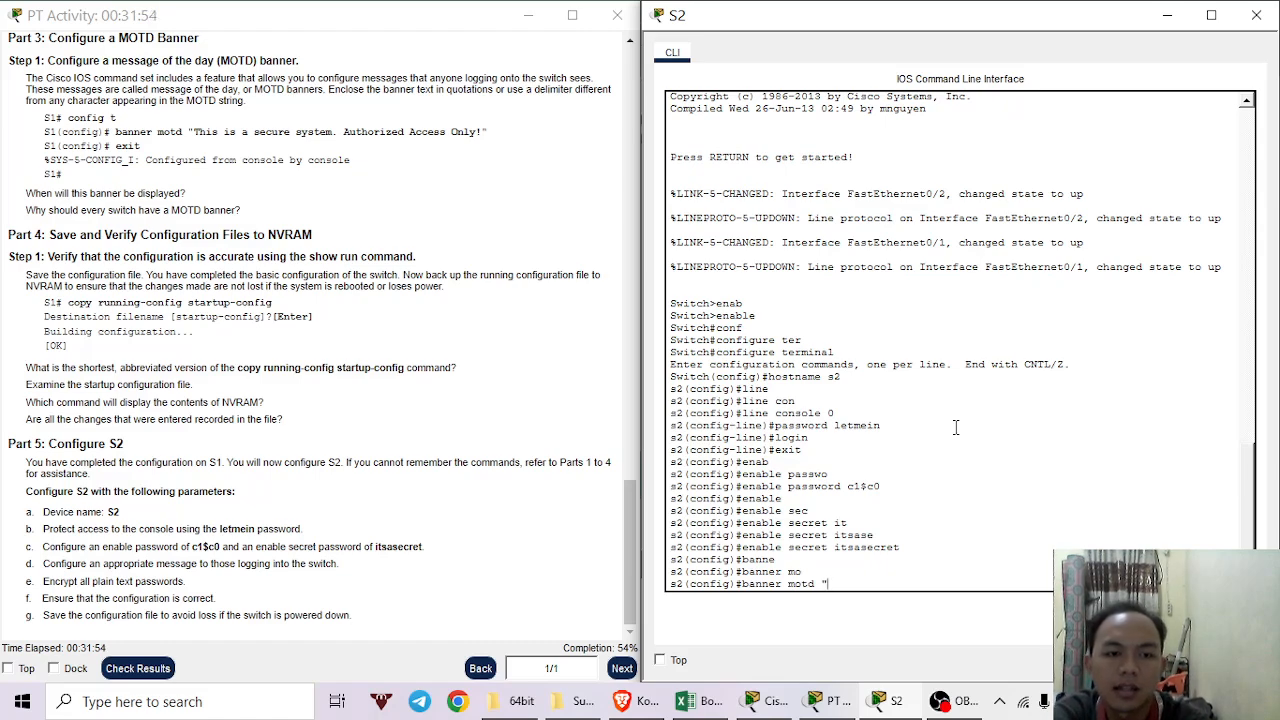
{"action": "type", "text": "\"T"}
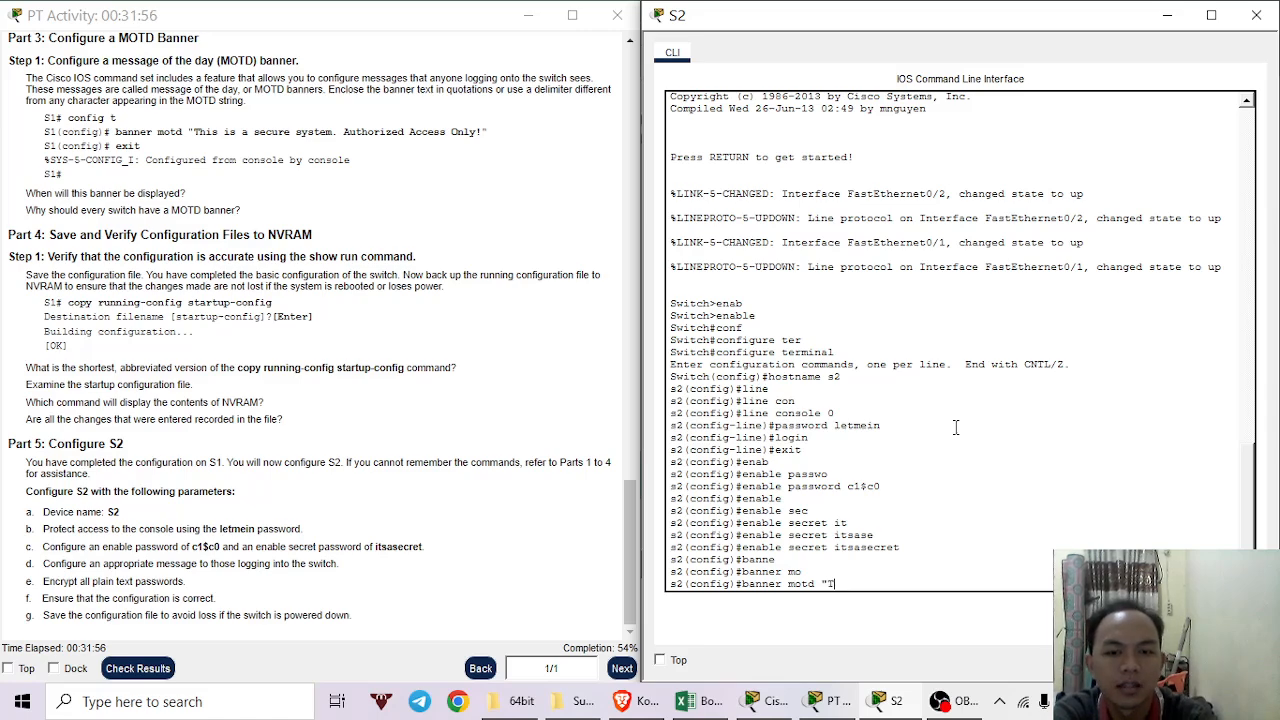
{"action": "type", "text": "his"}
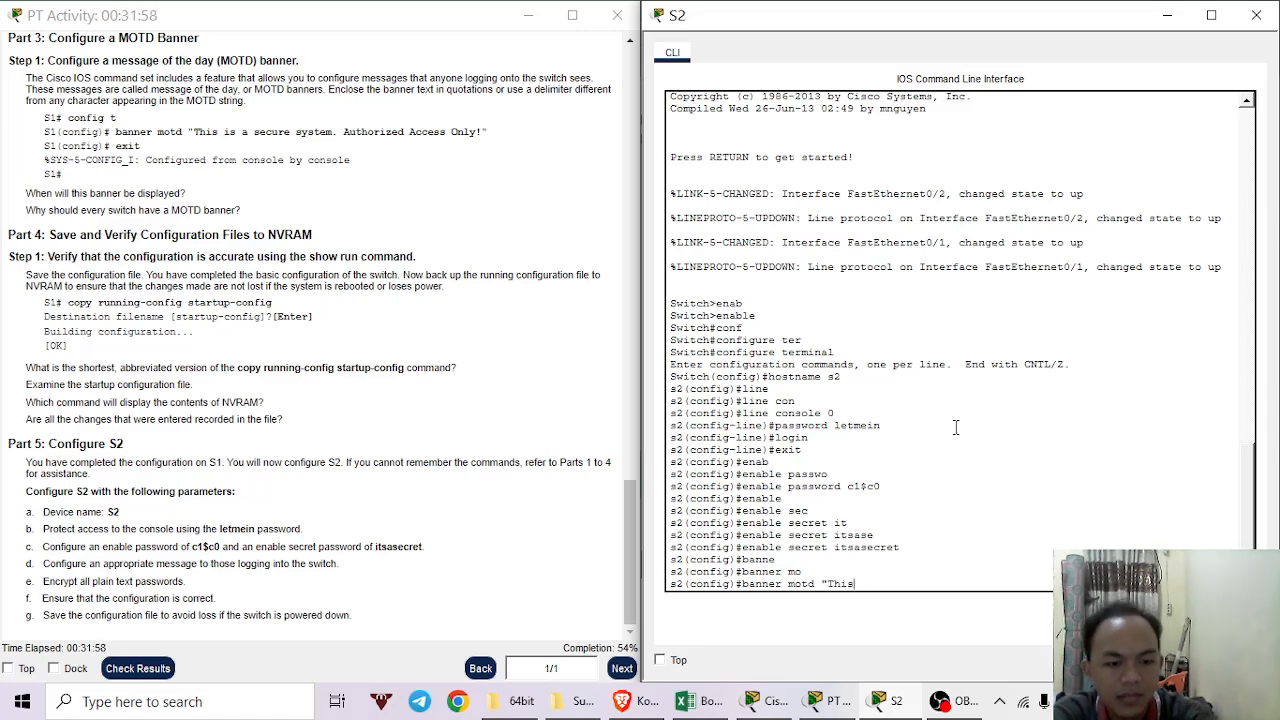
{"action": "type", "text": " is a"}
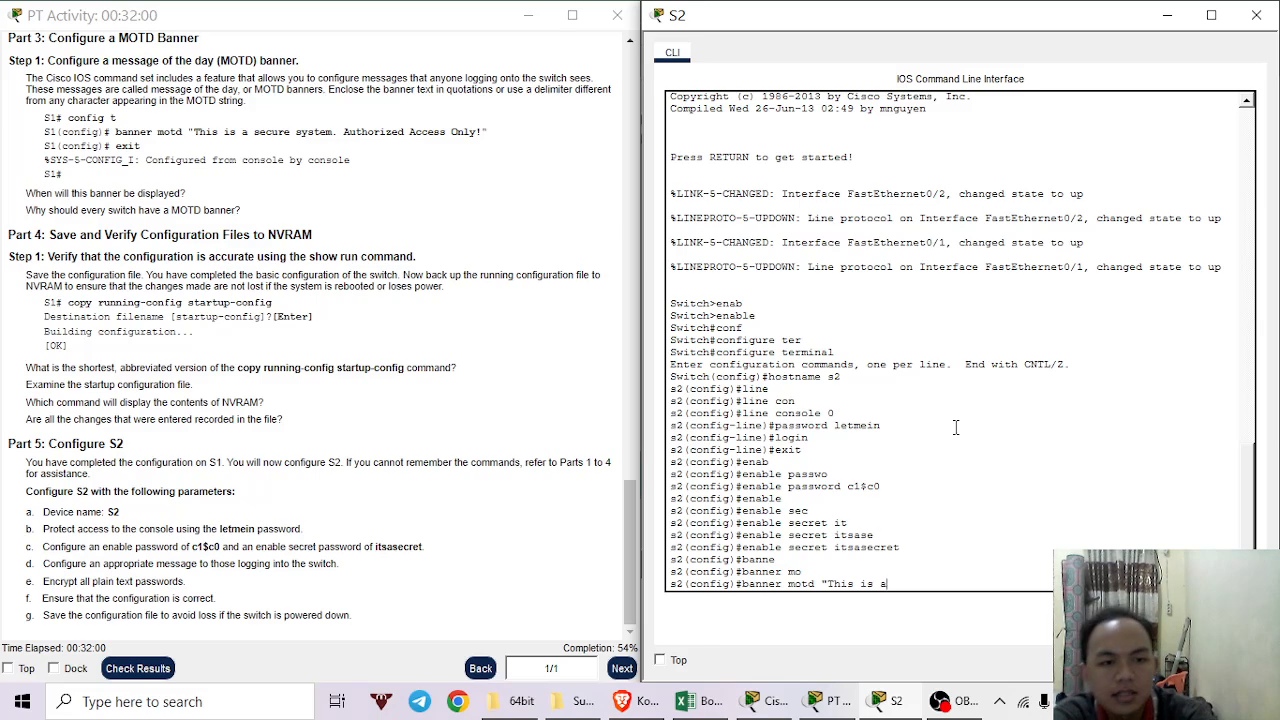
{"action": "type", "text": " secure"}
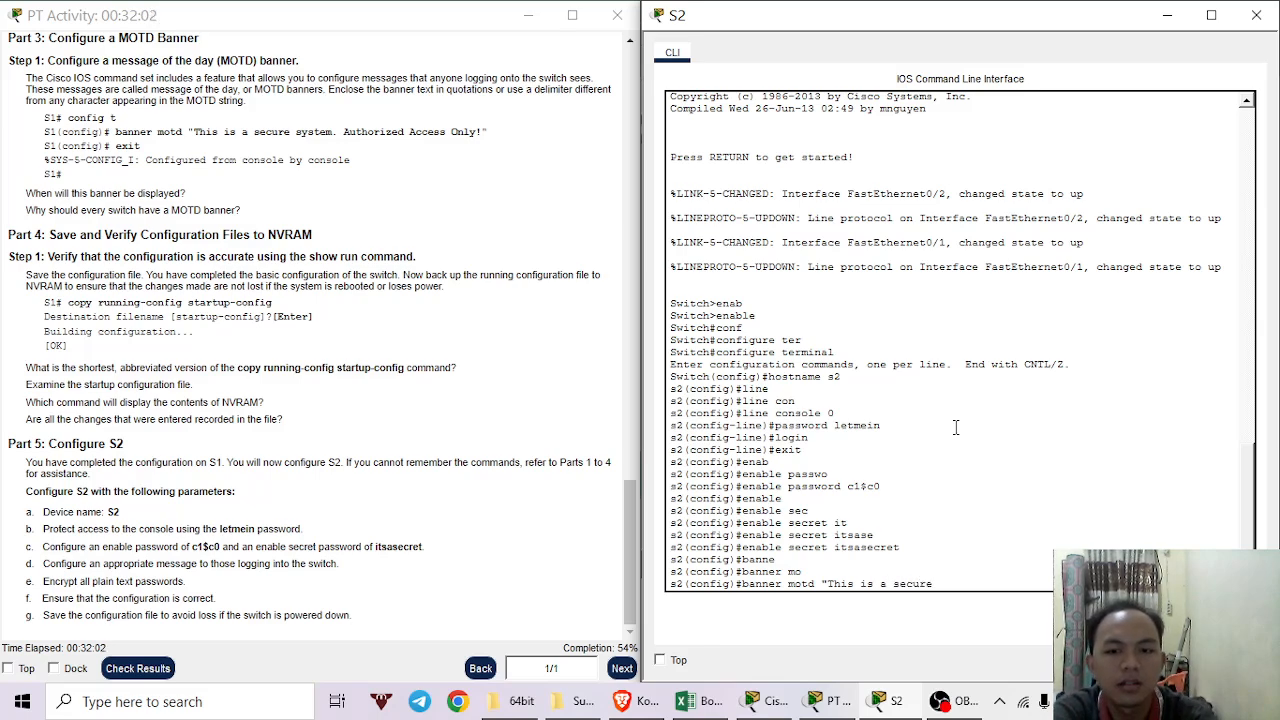
{"action": "type", "text": " sy"}
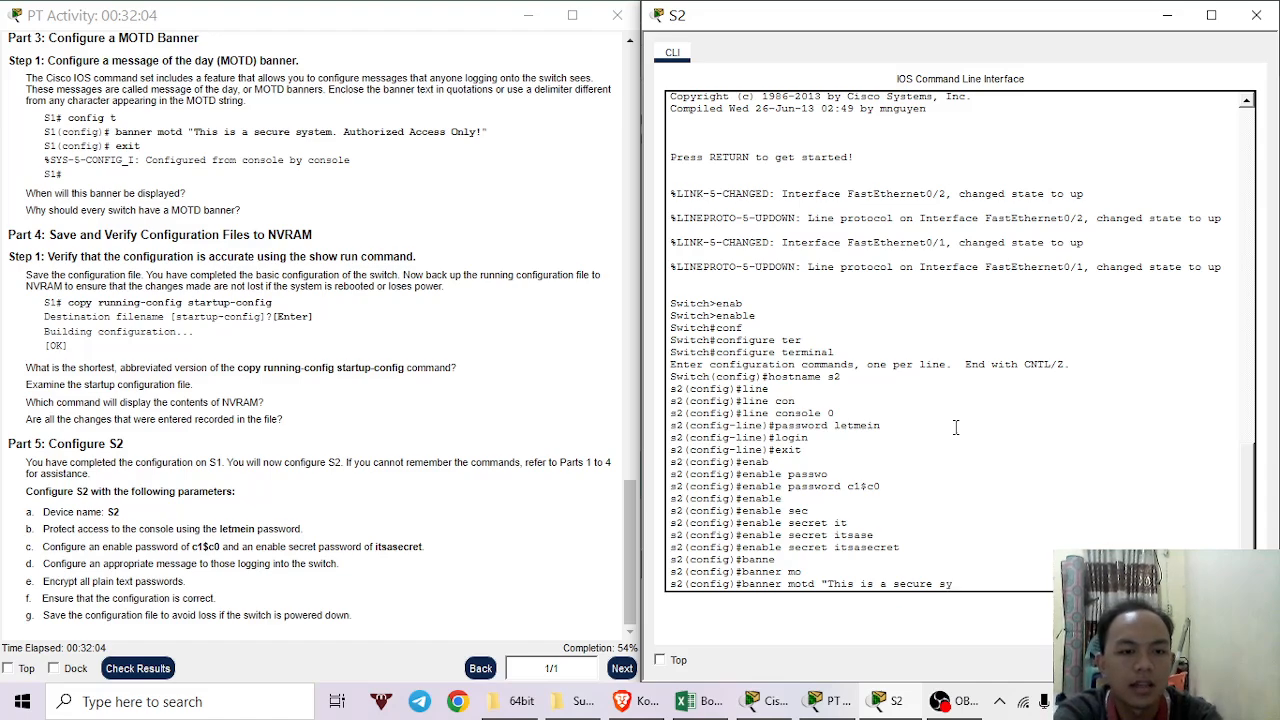
{"action": "type", "text": "stem"}
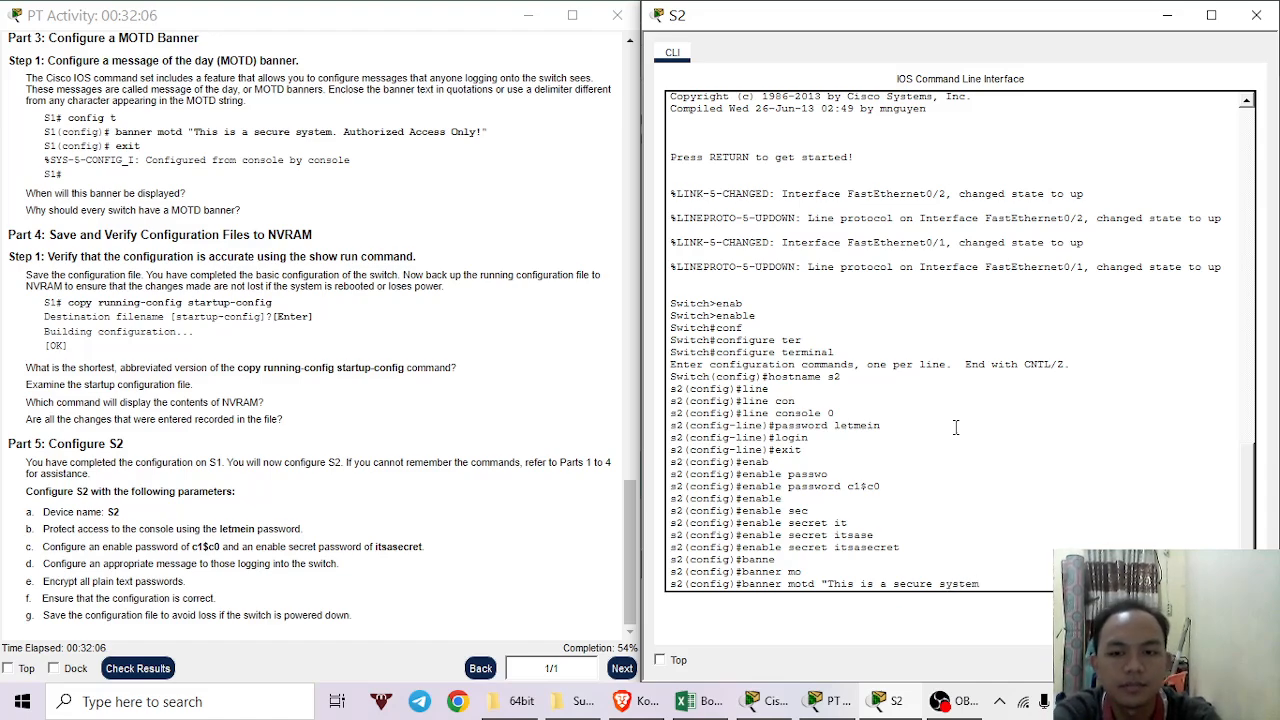
{"action": "type", "text": "."}
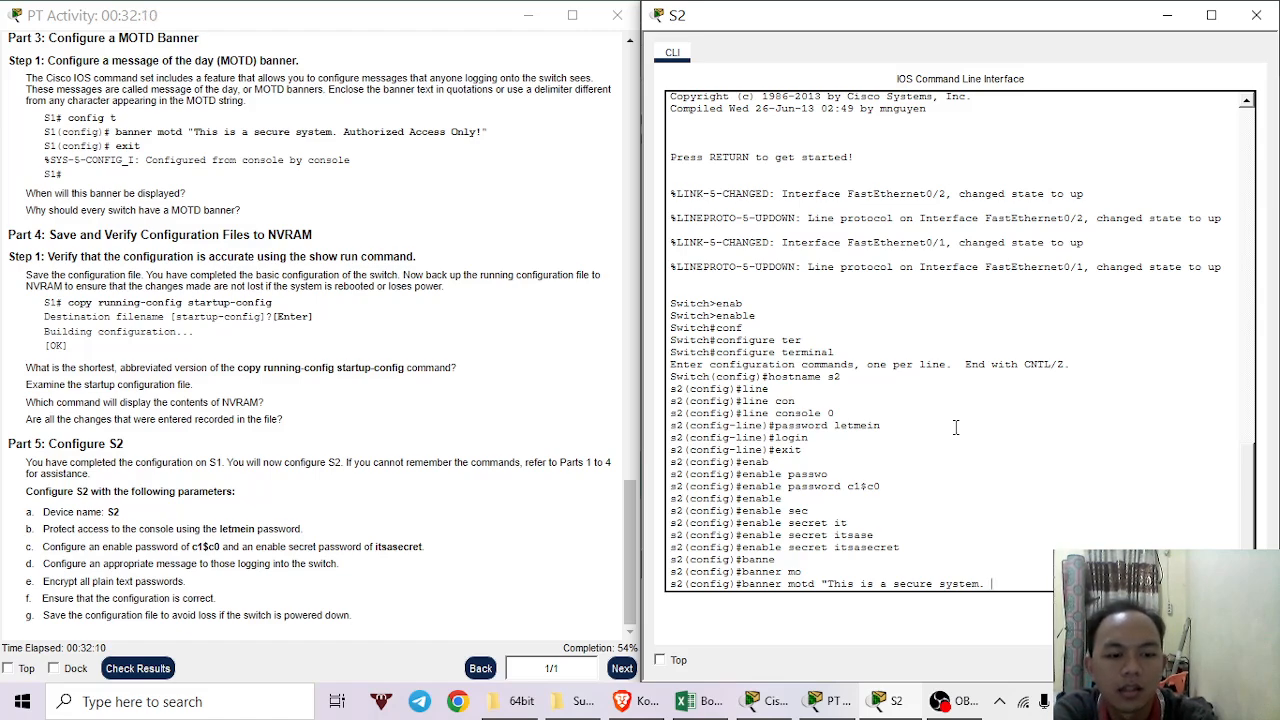
{"action": "type", "text": " Au"}
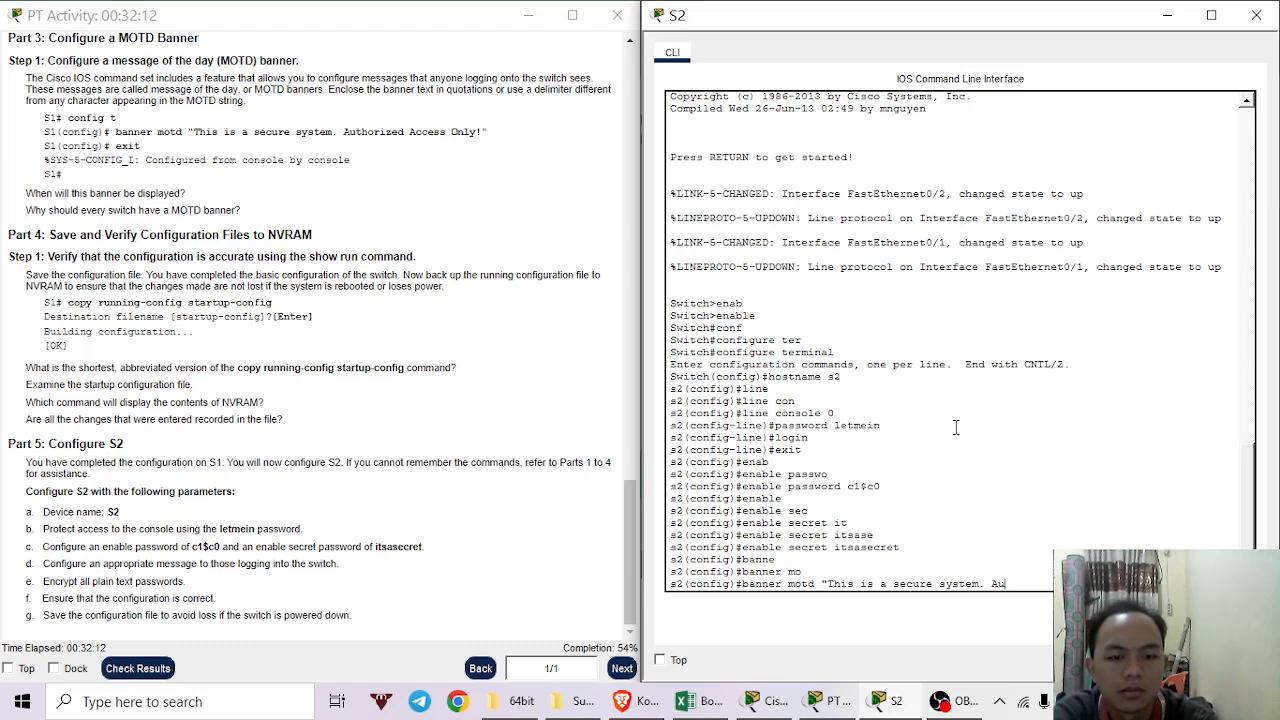
{"action": "type", "text": "t"}
{"action": "type", "text": "h"}
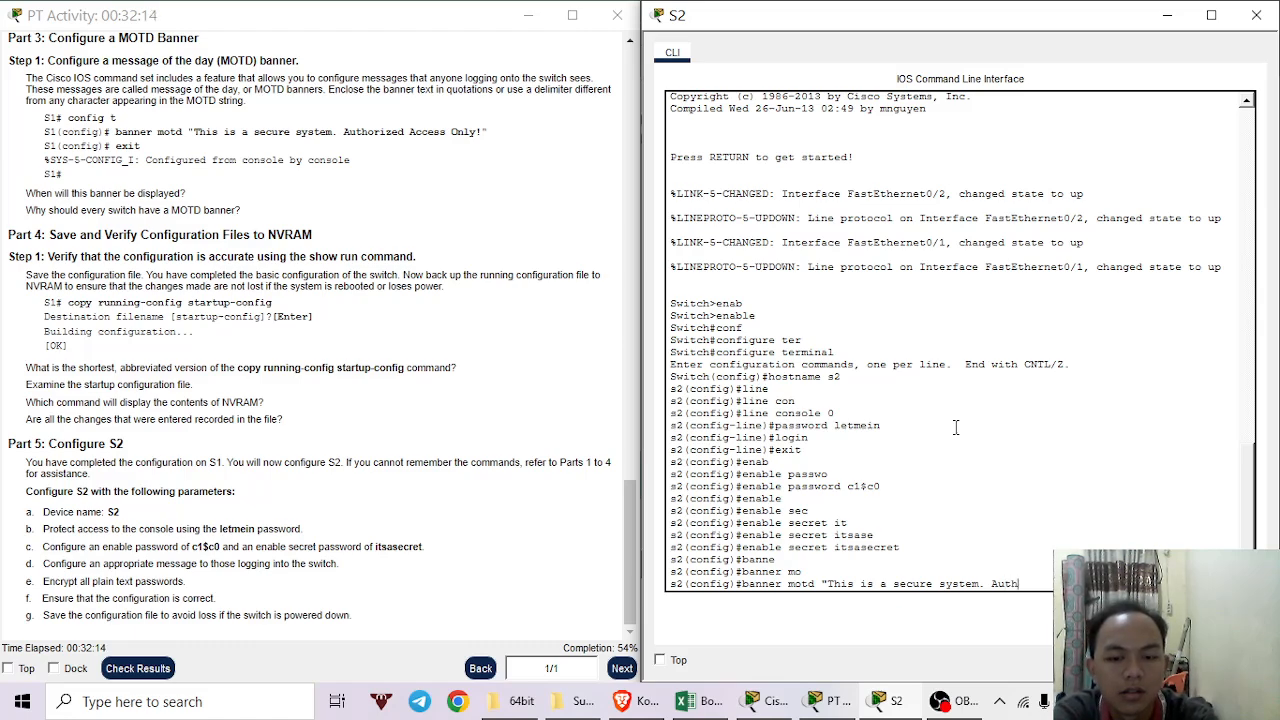
{"action": "type", "text": "orized"}
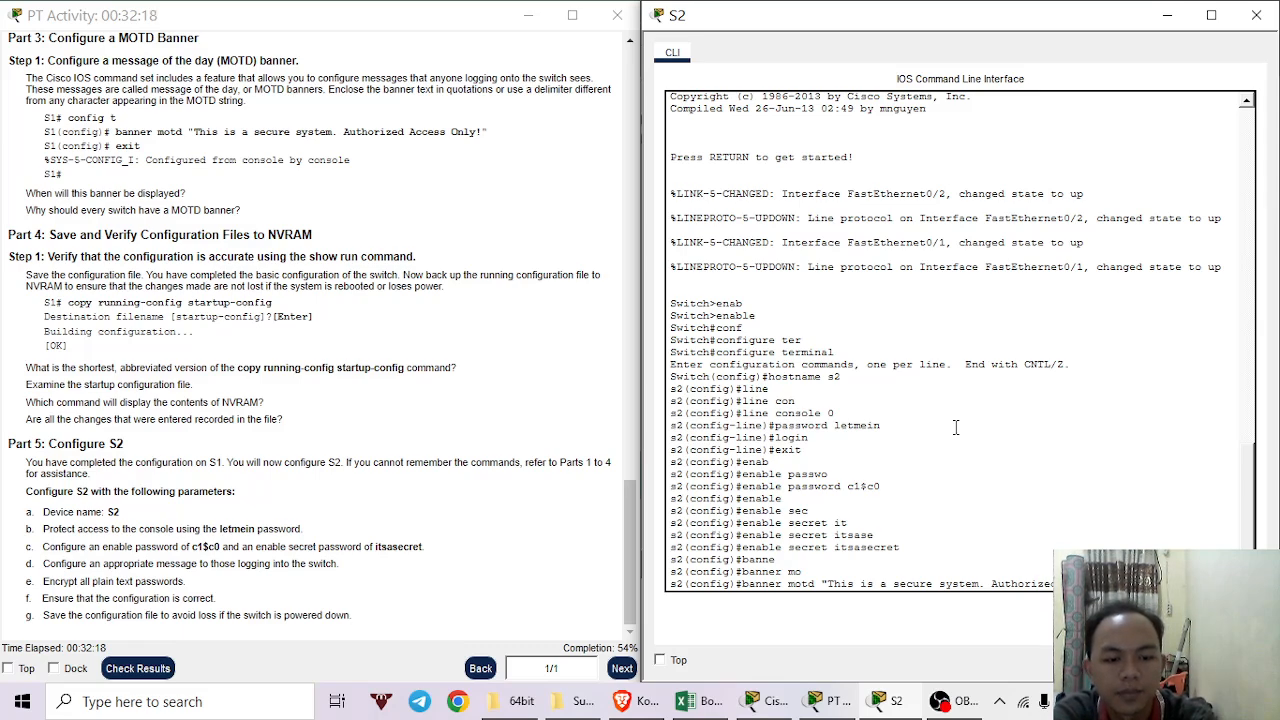
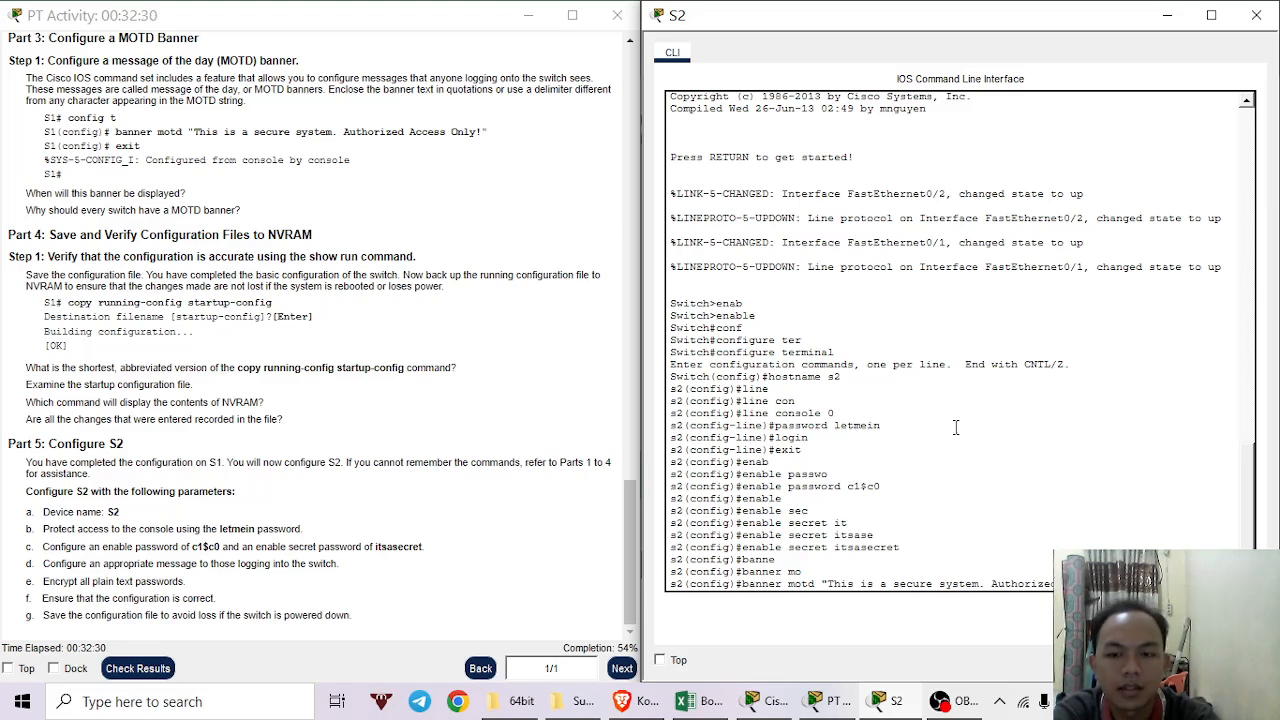
Commit S2's MOTD banner "This is a secure system. Authorized Access Only!" and exit to privileged mode.
{"action": "key", "text": "Return"}
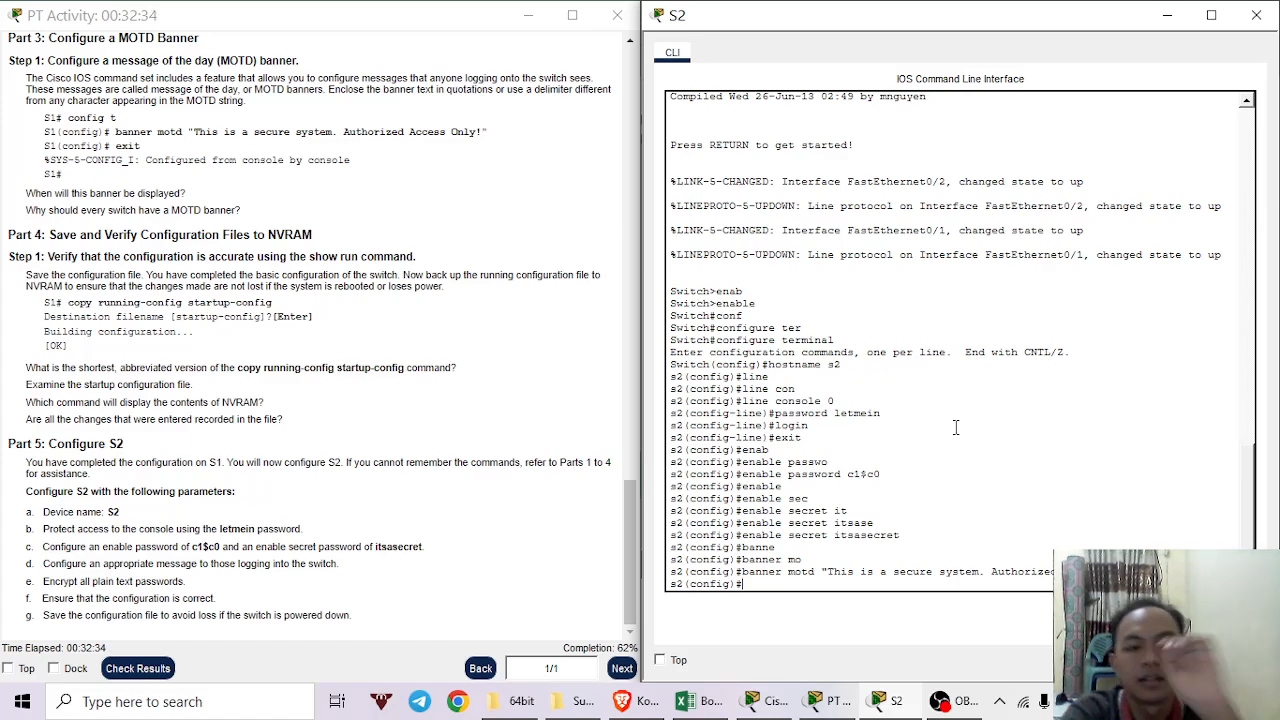
{"action": "type", "text": "exit"}
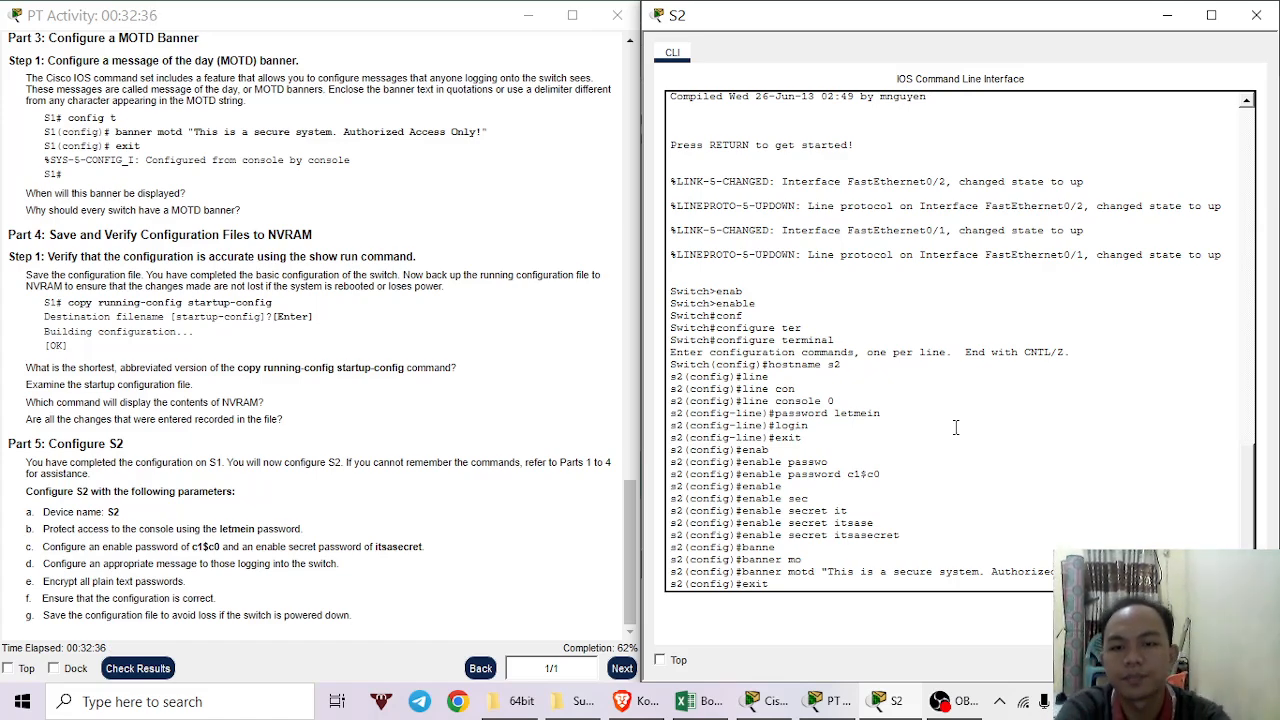
{"action": "key", "text": "Return"}
{"action": "key", "text": "Return"}
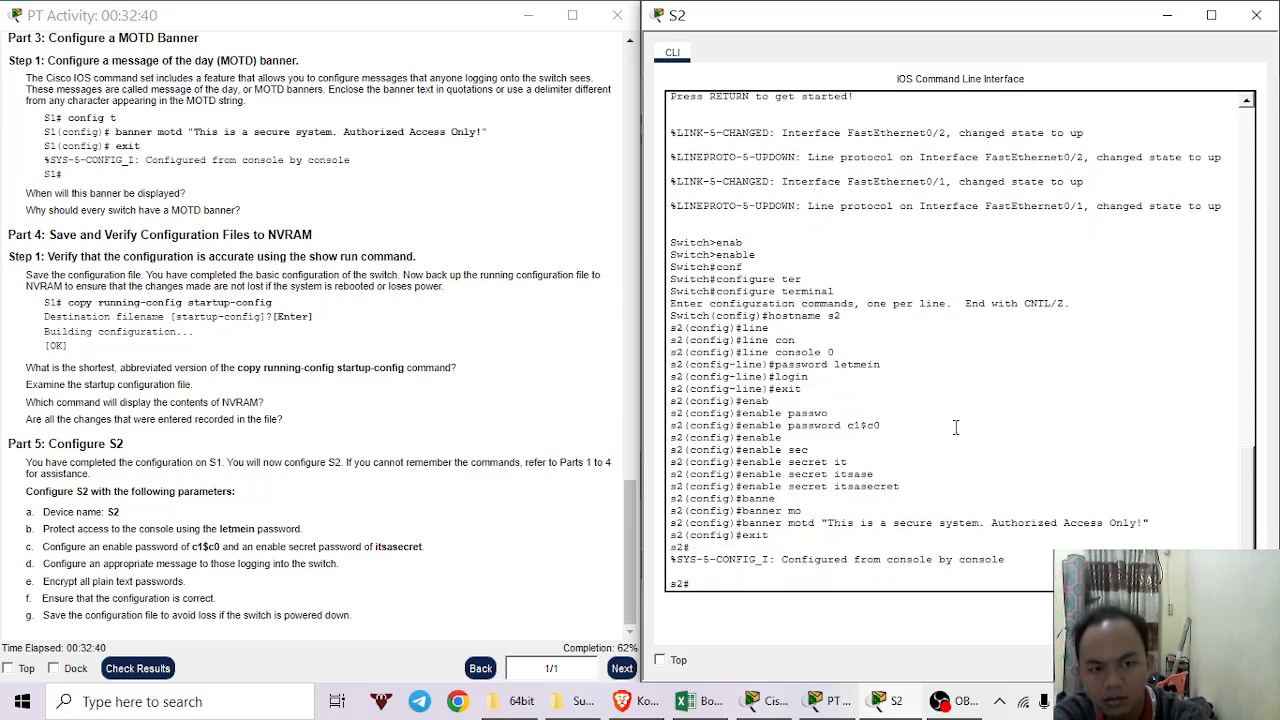
Save S2's running-config to startup-config with copy running-config startup-config, then close the S2 console.
{"action": "type", "text": "copy"}
{"action": "key", "text": "Tab"}
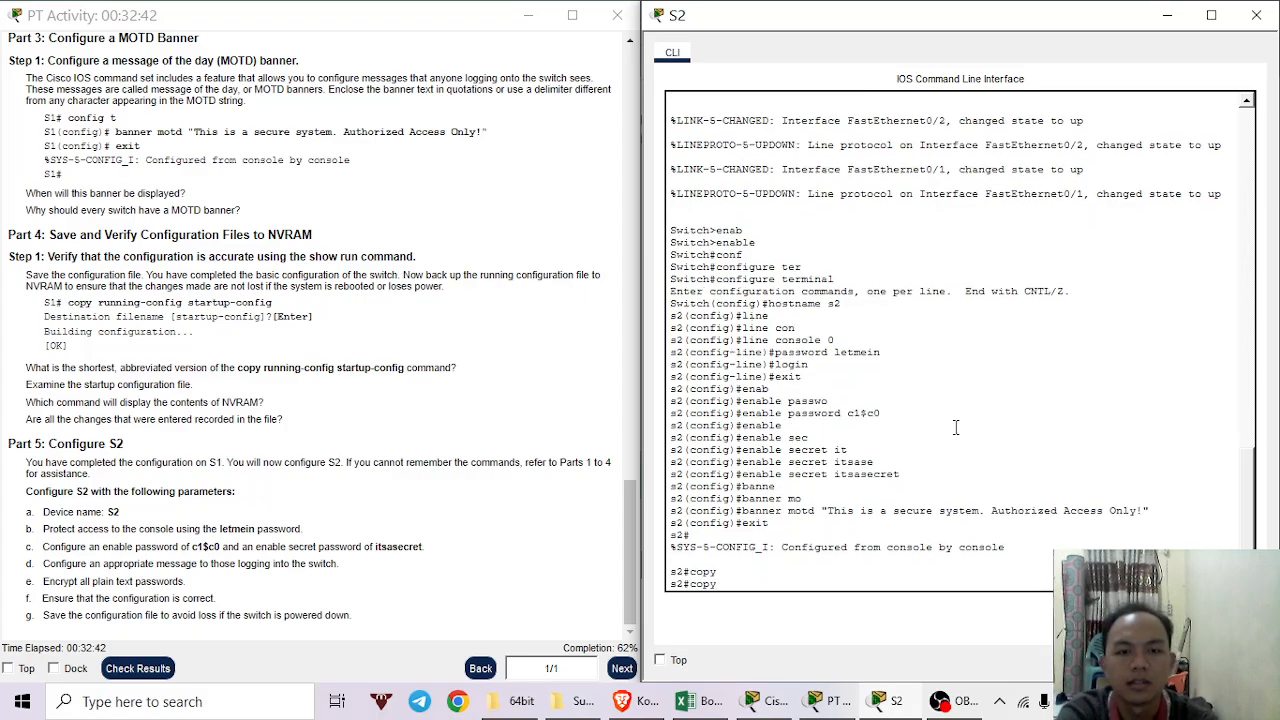
{"action": "type", "text": "runni"}
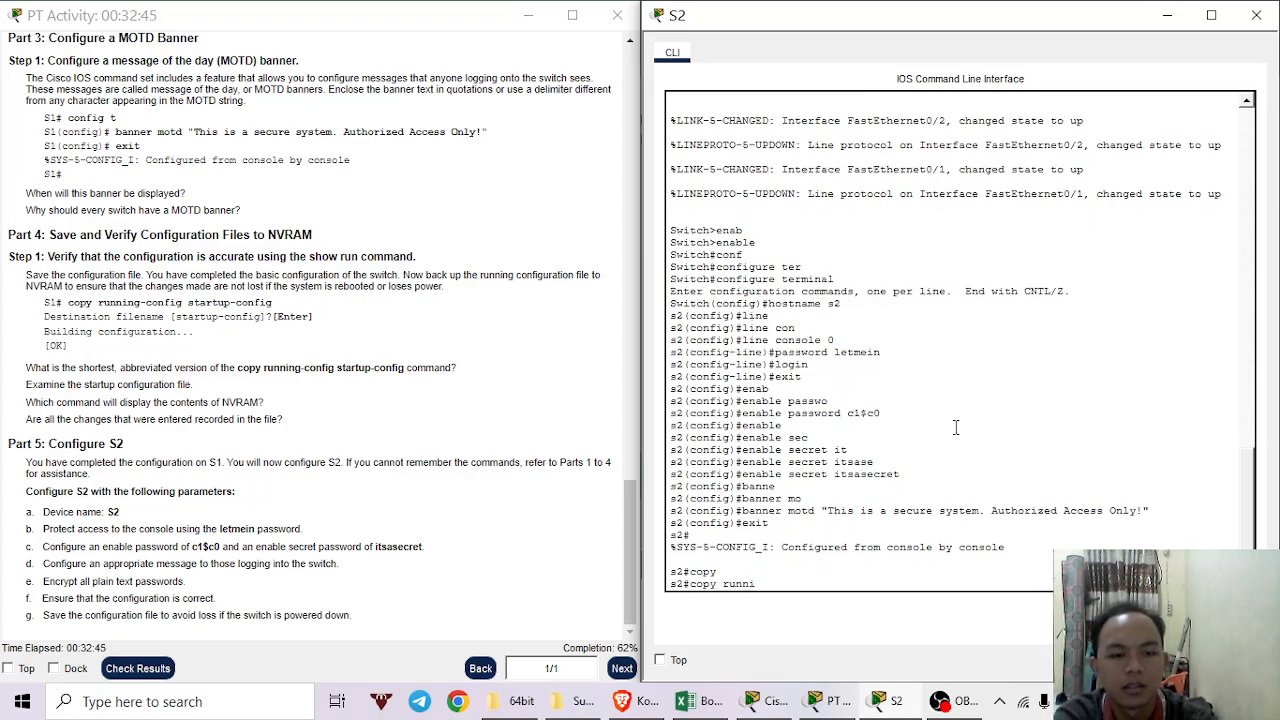
{"action": "key", "text": "Tab"}
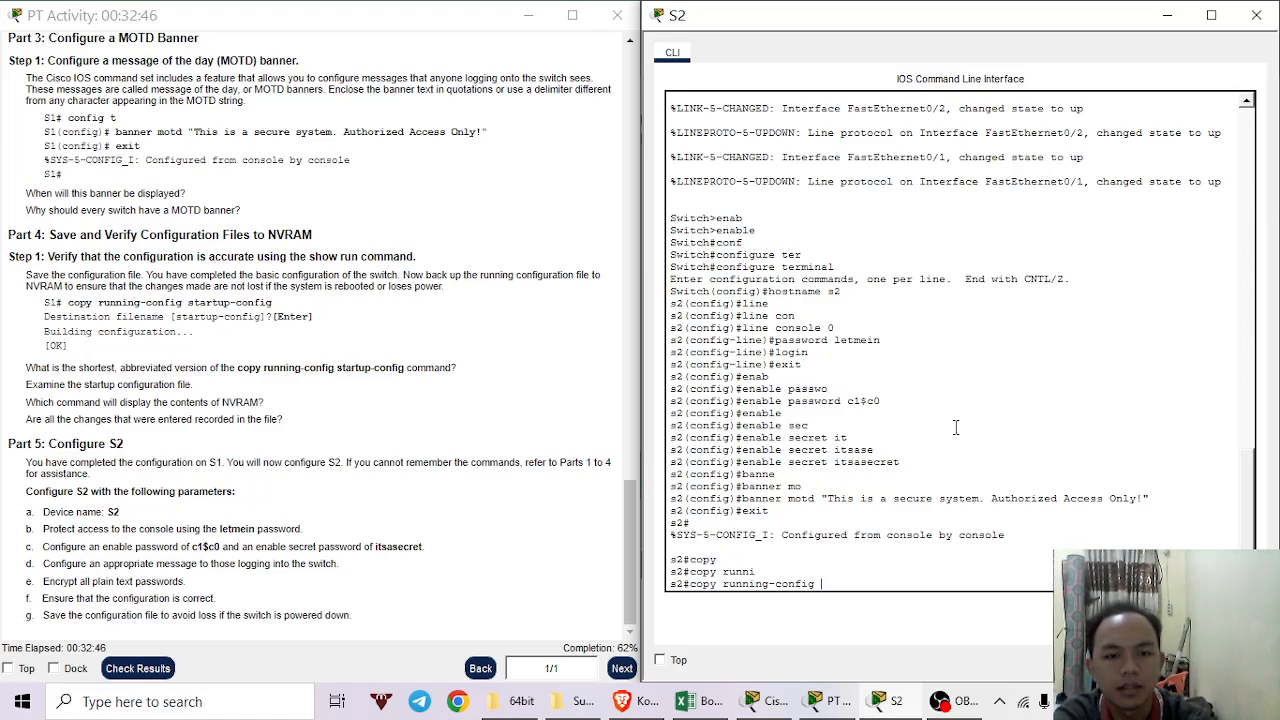
{"action": "type", "text": "star"}
{"action": "key", "text": "Tab"}
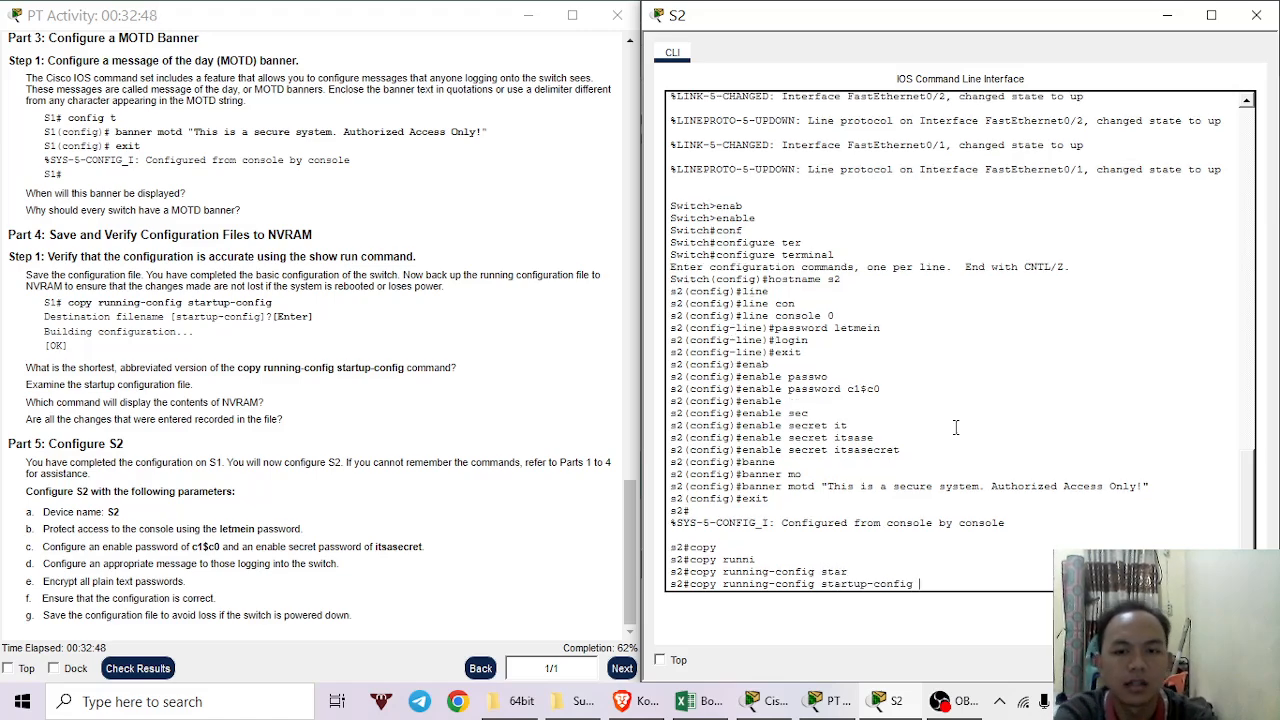
{"action": "key", "text": "Return"}
{"action": "key", "text": "Return"}
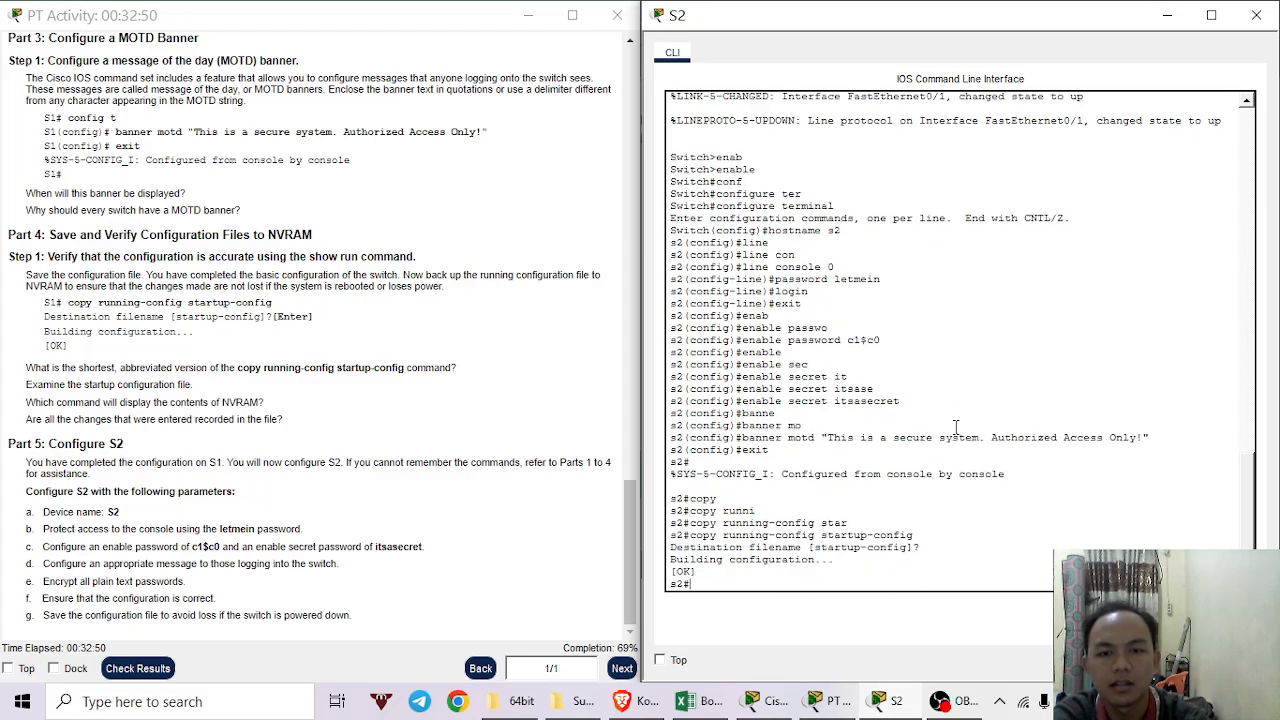
{"action": "key", "text": "Return"}
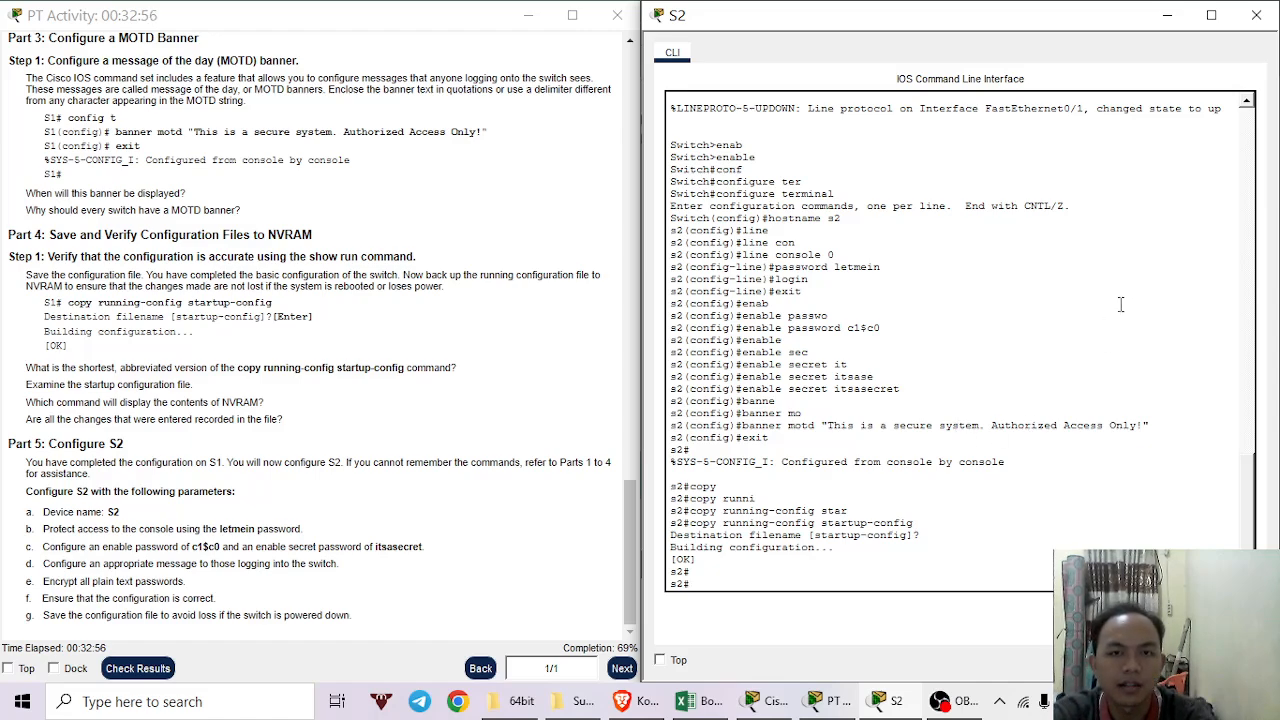
{"action": "left_click", "coordinate": [1256, 15]}
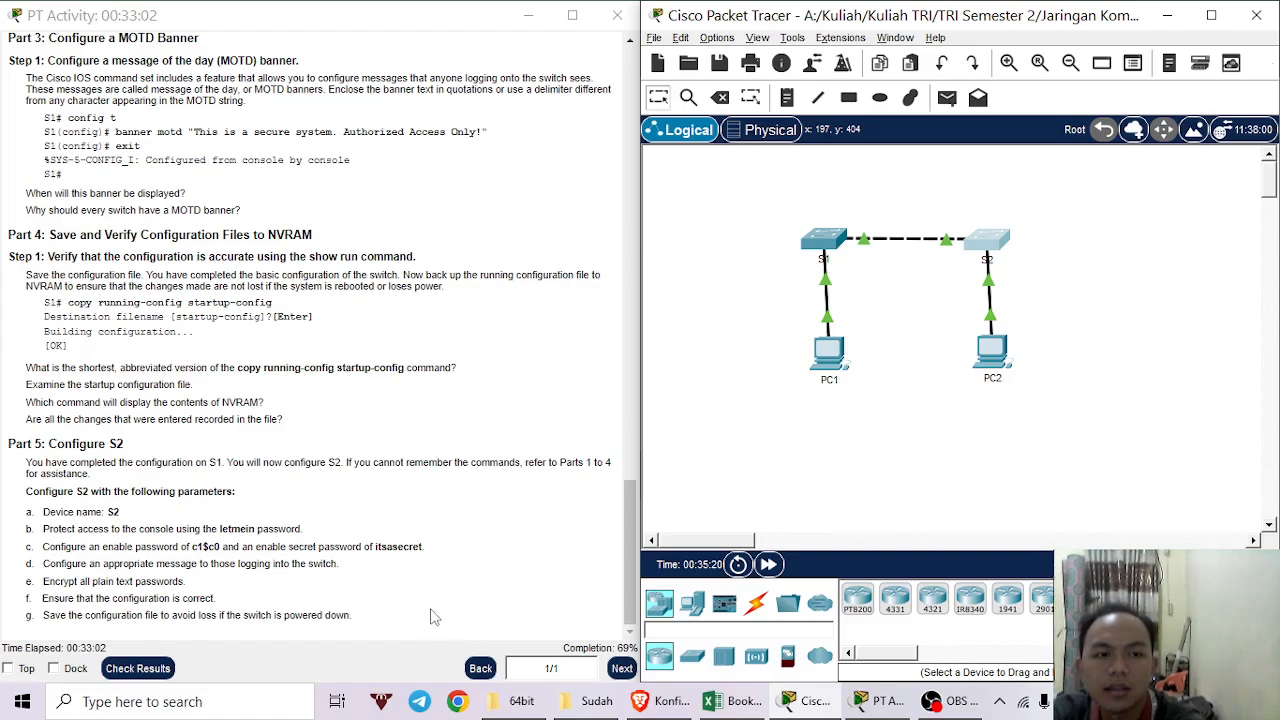
Check results (50/72) and inspect the incorrect S1 console password and S2 enable password, hostname, encryption items.
{"action": "left_click", "coordinate": [158, 674]}
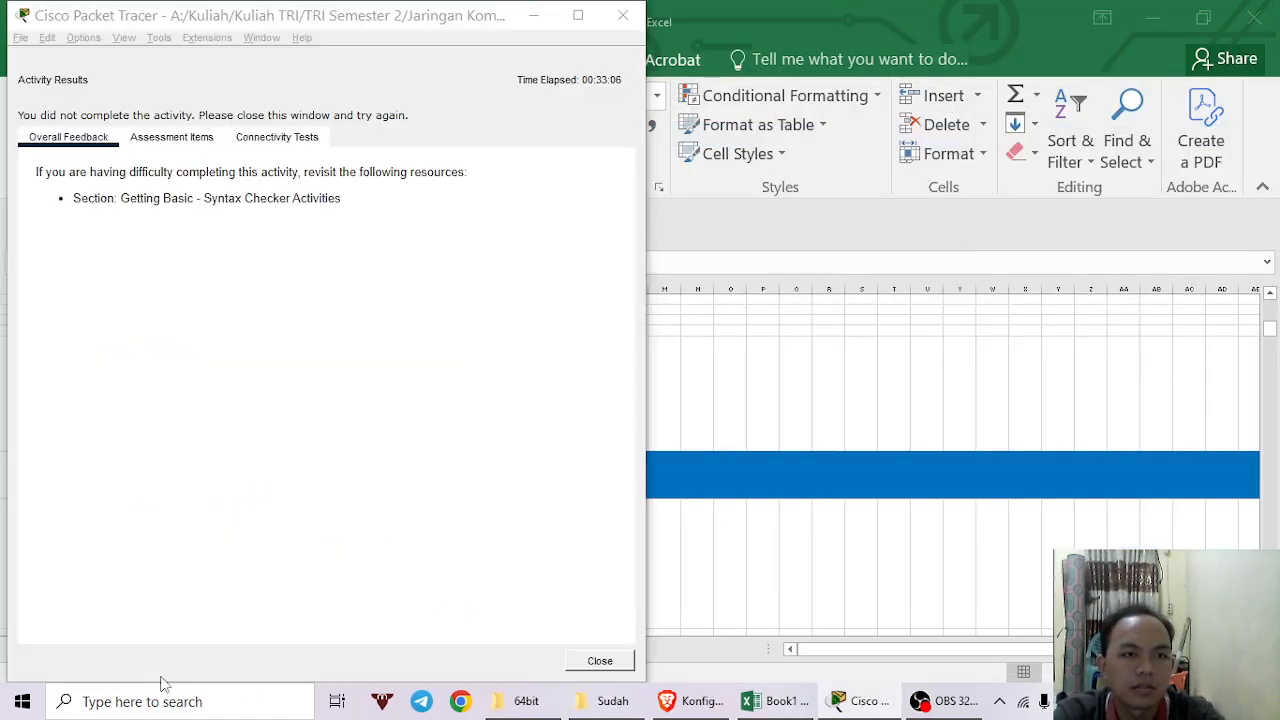
{"action": "left_click", "coordinate": [402, 50]}
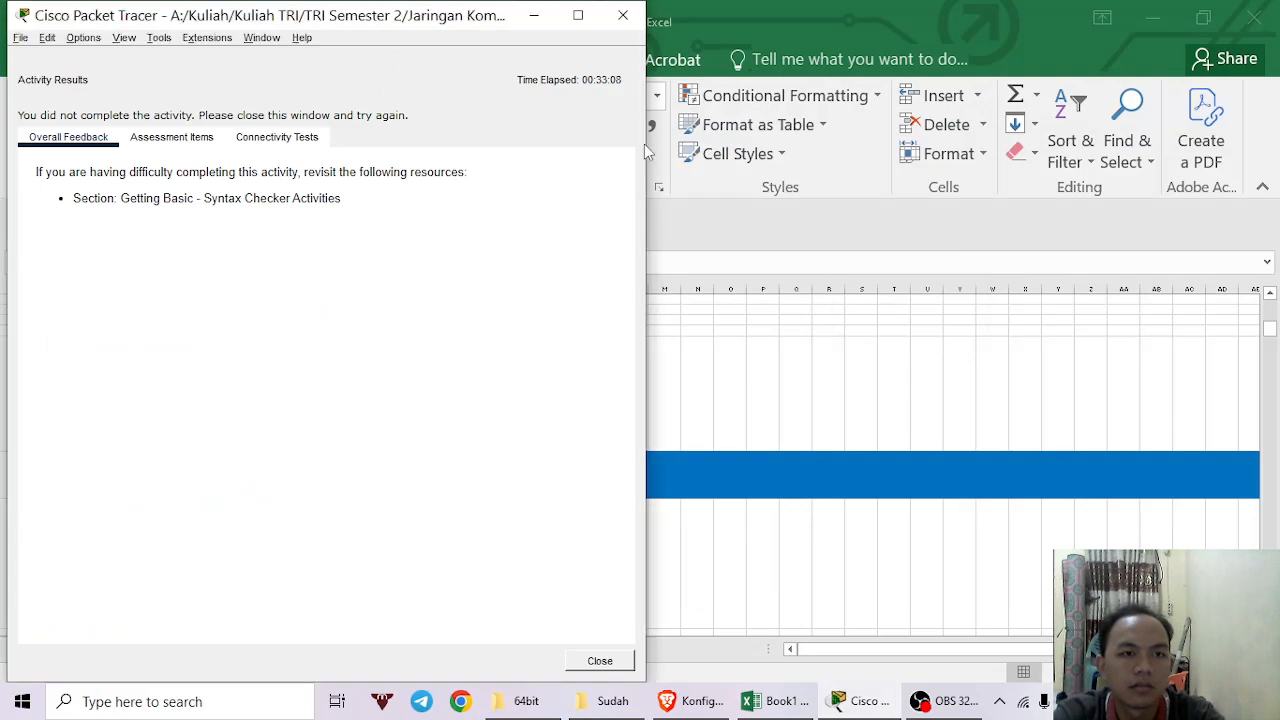
{"action": "left_click", "coordinate": [171, 148]}
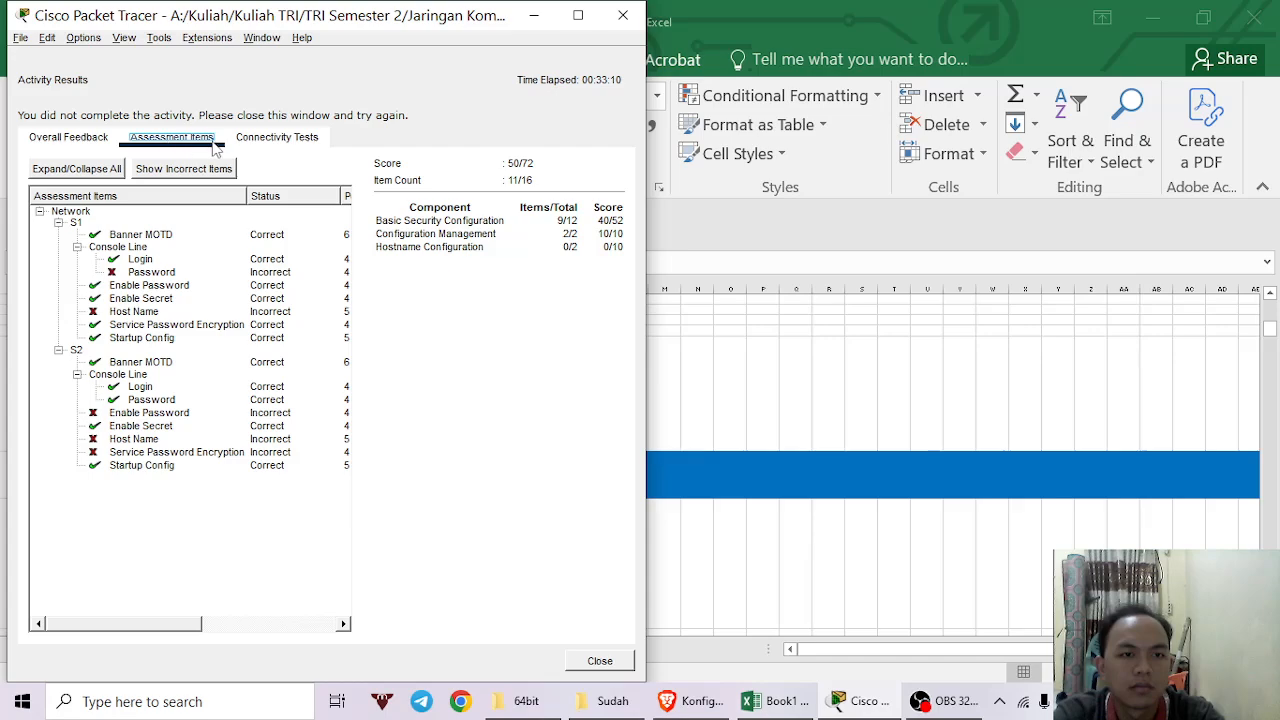
{"action": "left_click", "coordinate": [271, 276]}
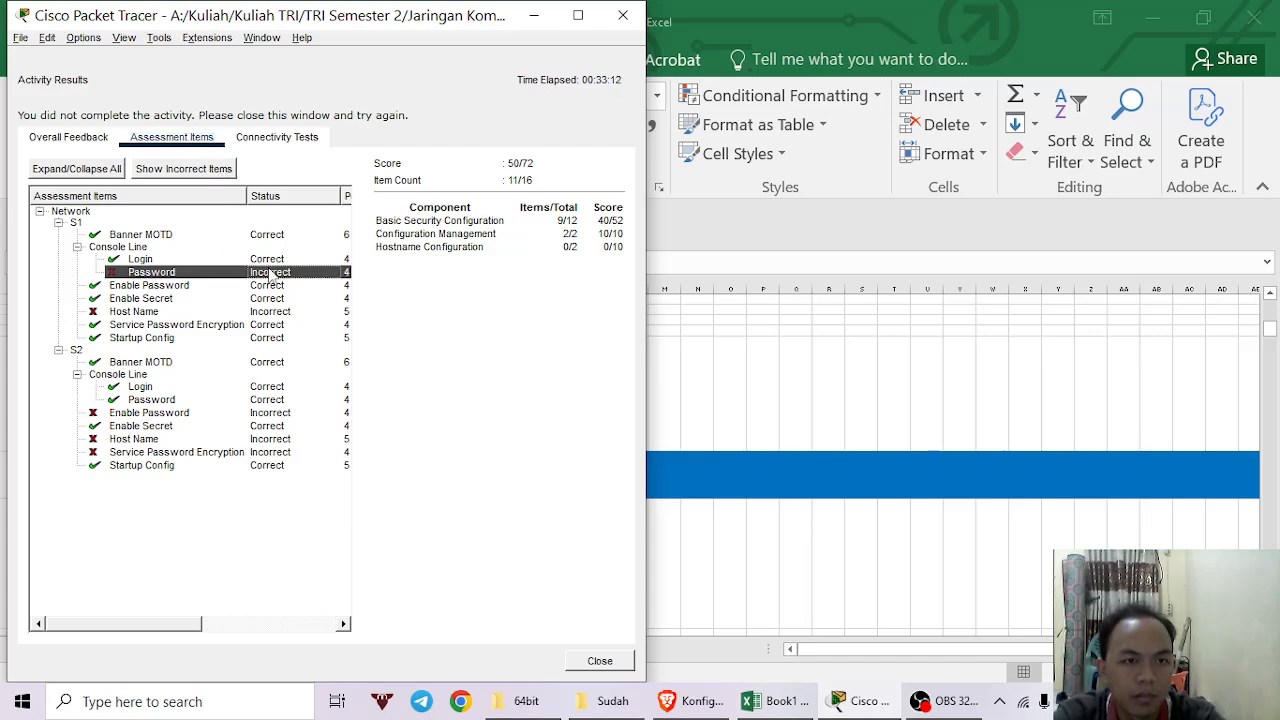
{"action": "left_click", "coordinate": [168, 414]}
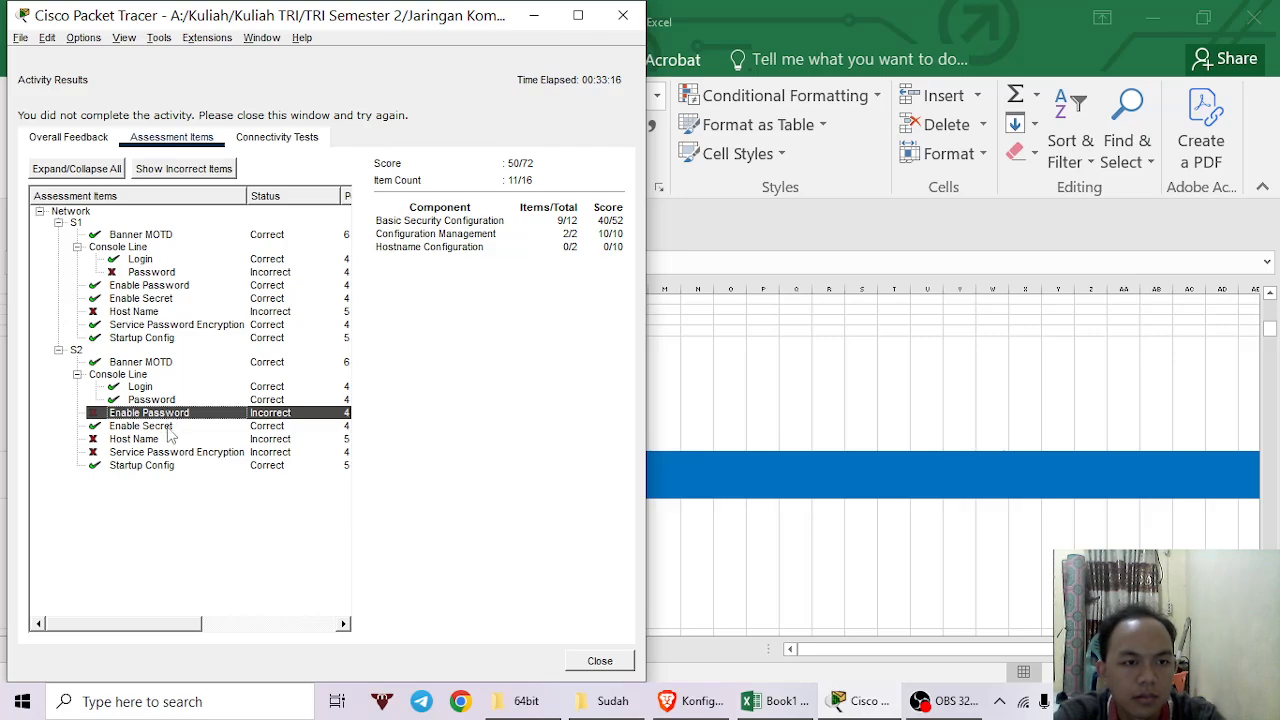
{"action": "left_click", "coordinate": [165, 440]}
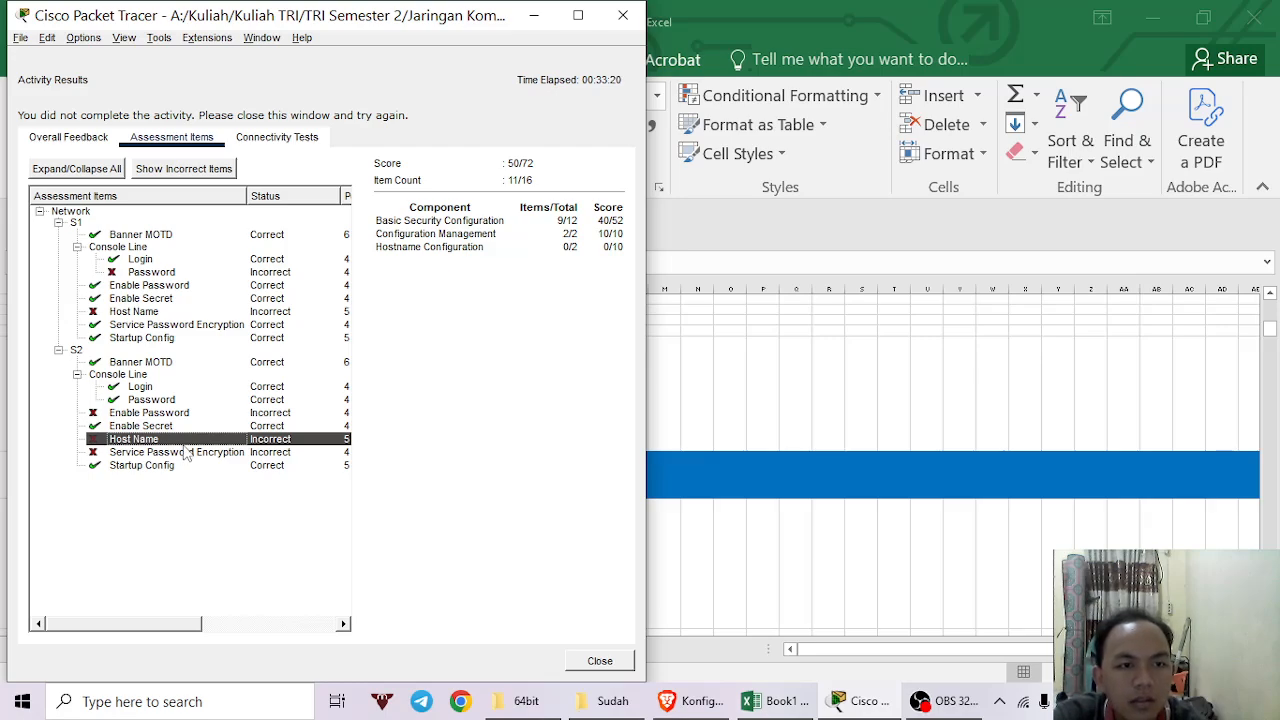
{"action": "left_click", "coordinate": [186, 453]}
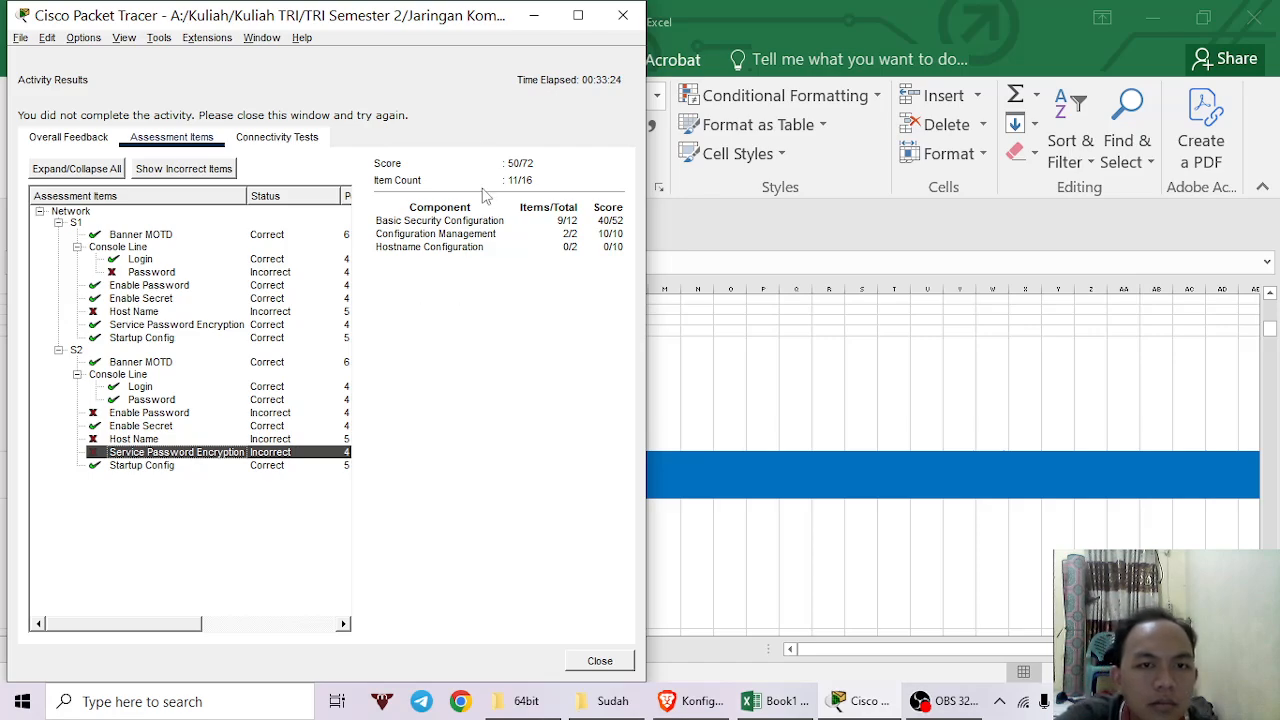
Review the connectivity tests and overall feedback, then close the results window.
{"action": "left_click", "coordinate": [288, 140]}
{"action": "left_click", "coordinate": [40, 142]}
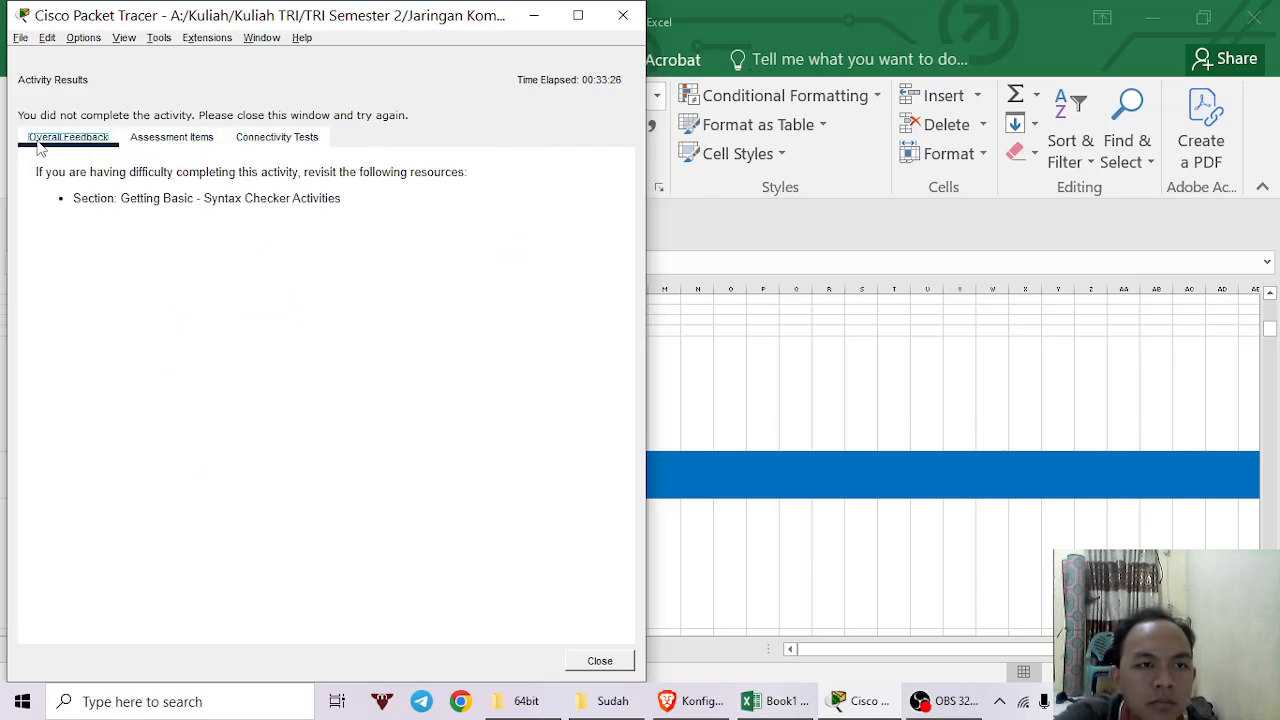
{"action": "left_click", "coordinate": [622, 15]}
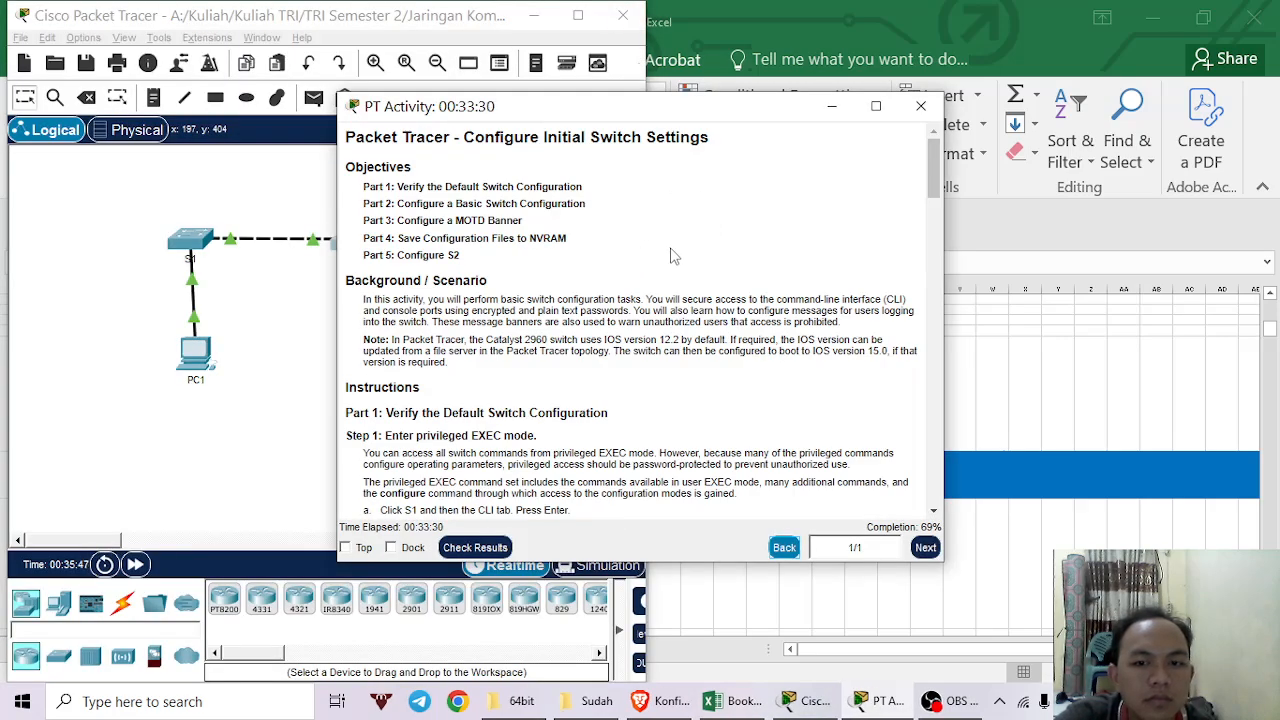
Maximize the activity instructions, scroll down to Part 5, and bring the Packet Tracer workspace forward.
{"action": "left_click", "coordinate": [876, 106]}
{"action": "scroll", "coordinate": [821, 303], "scroll_direction": "down", "scroll_amount": 10}
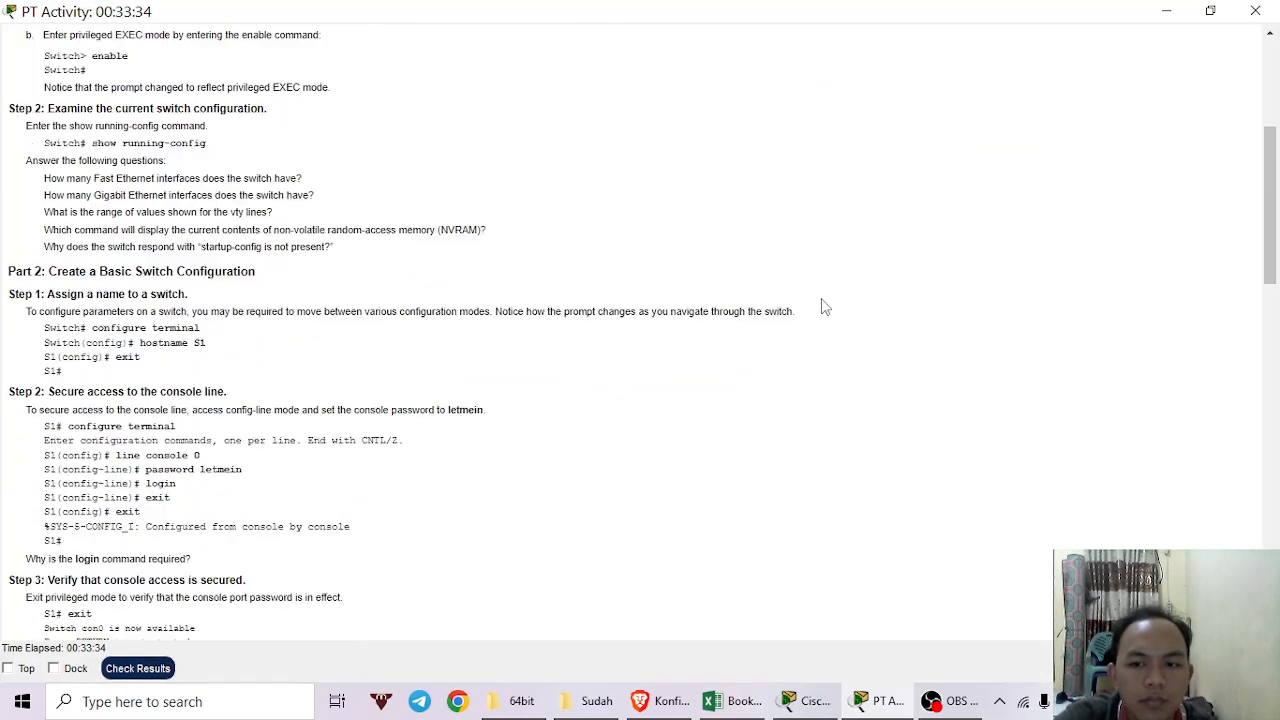
{"action": "scroll", "coordinate": [821, 307], "scroll_direction": "down", "scroll_amount": 5}
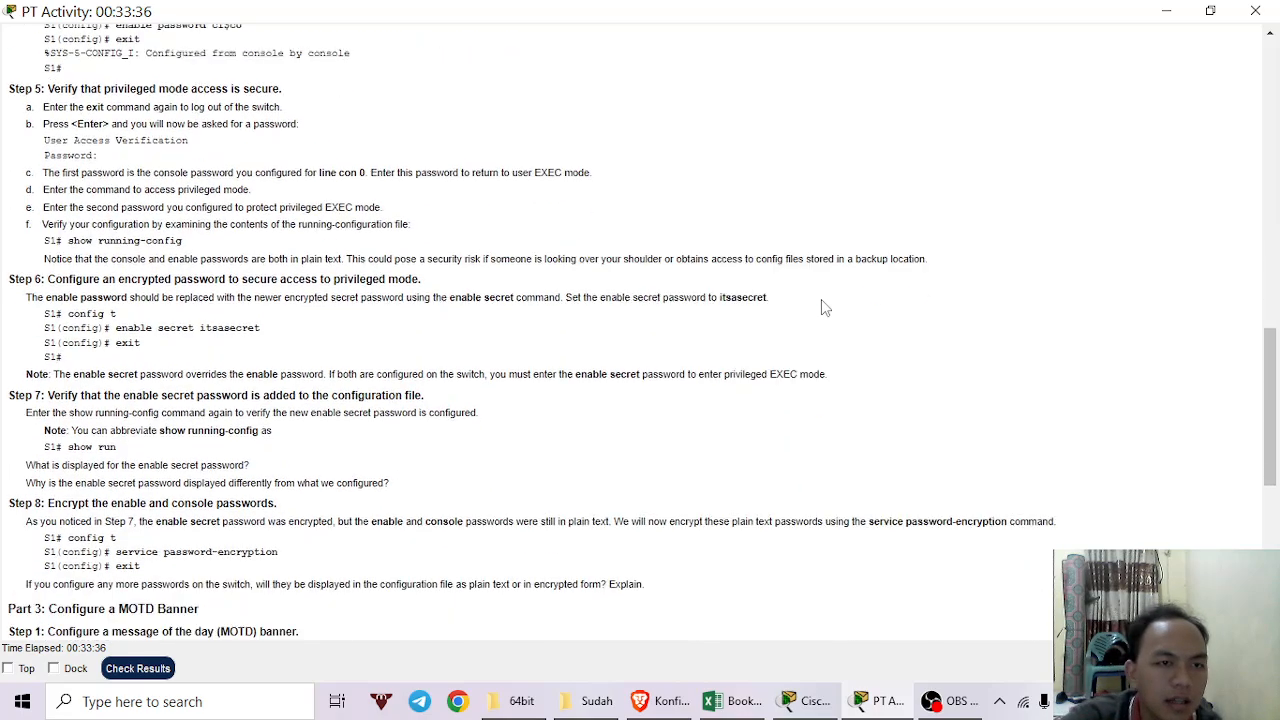
{"action": "scroll", "coordinate": [823, 306], "scroll_direction": "down", "scroll_amount": 5}
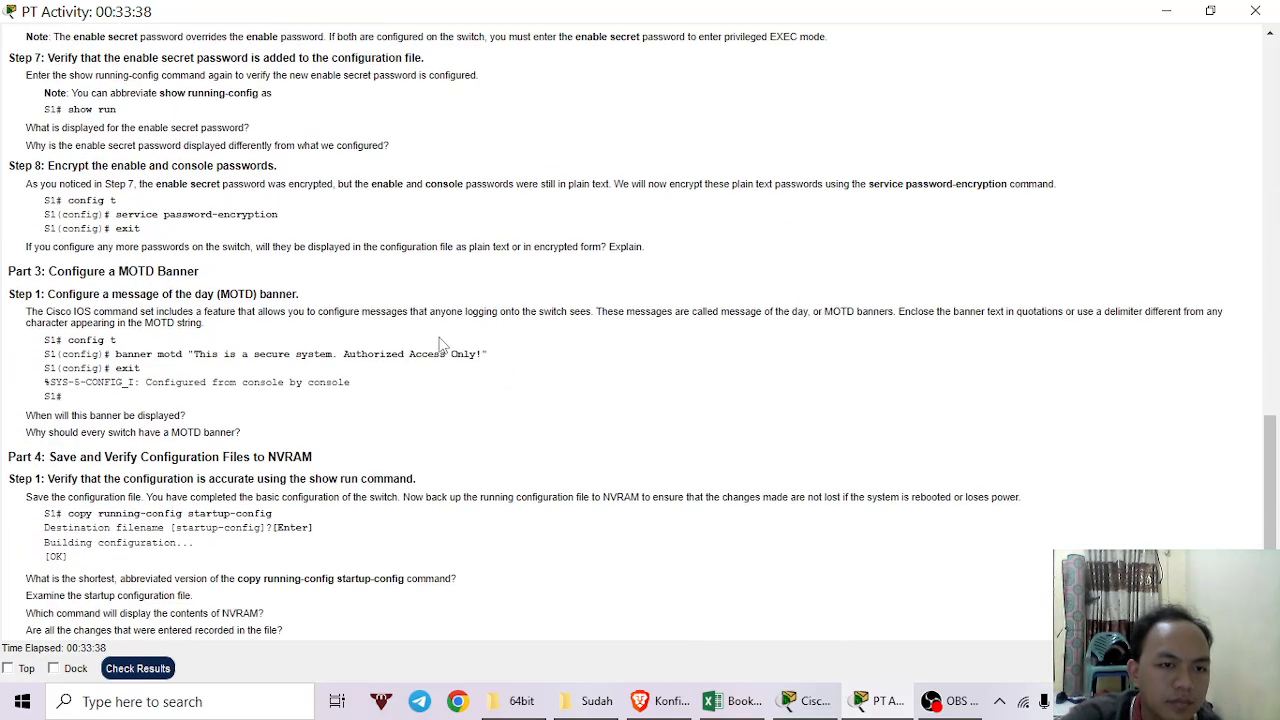
{"action": "scroll", "coordinate": [302, 354], "scroll_direction": "down", "scroll_amount": 1}
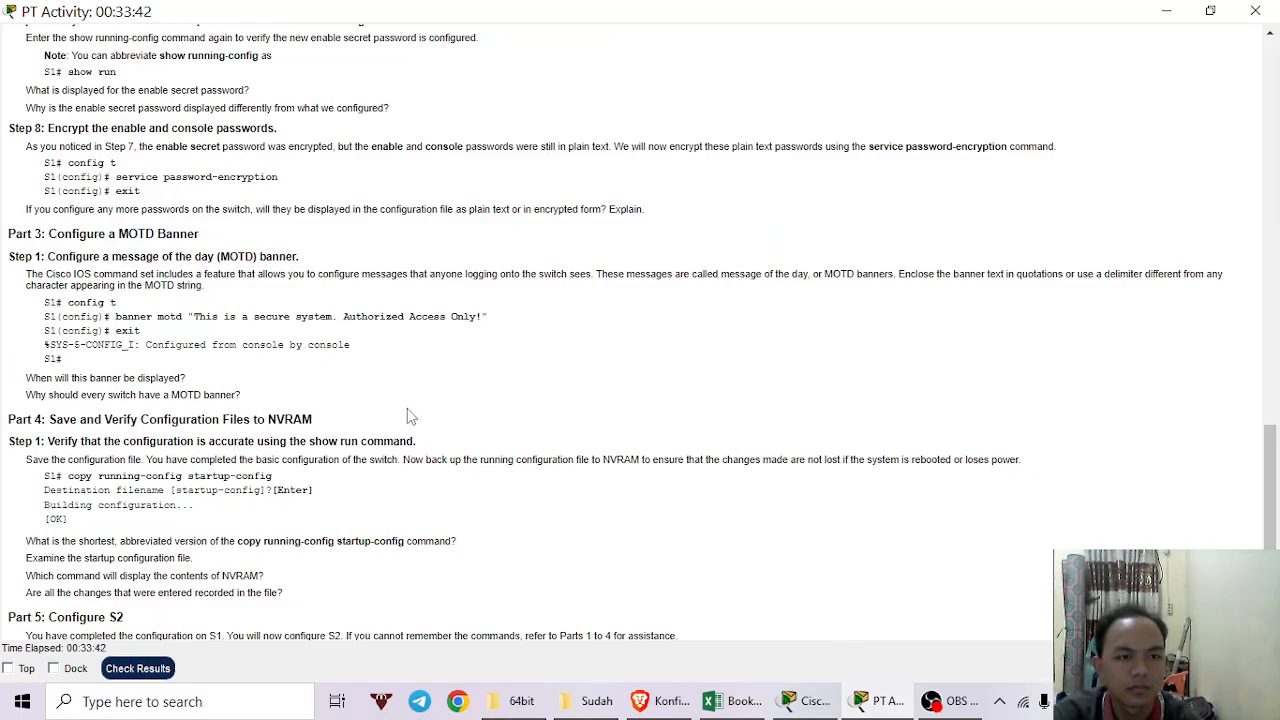
{"action": "scroll", "coordinate": [407, 415], "scroll_direction": "down", "scroll_amount": 3}
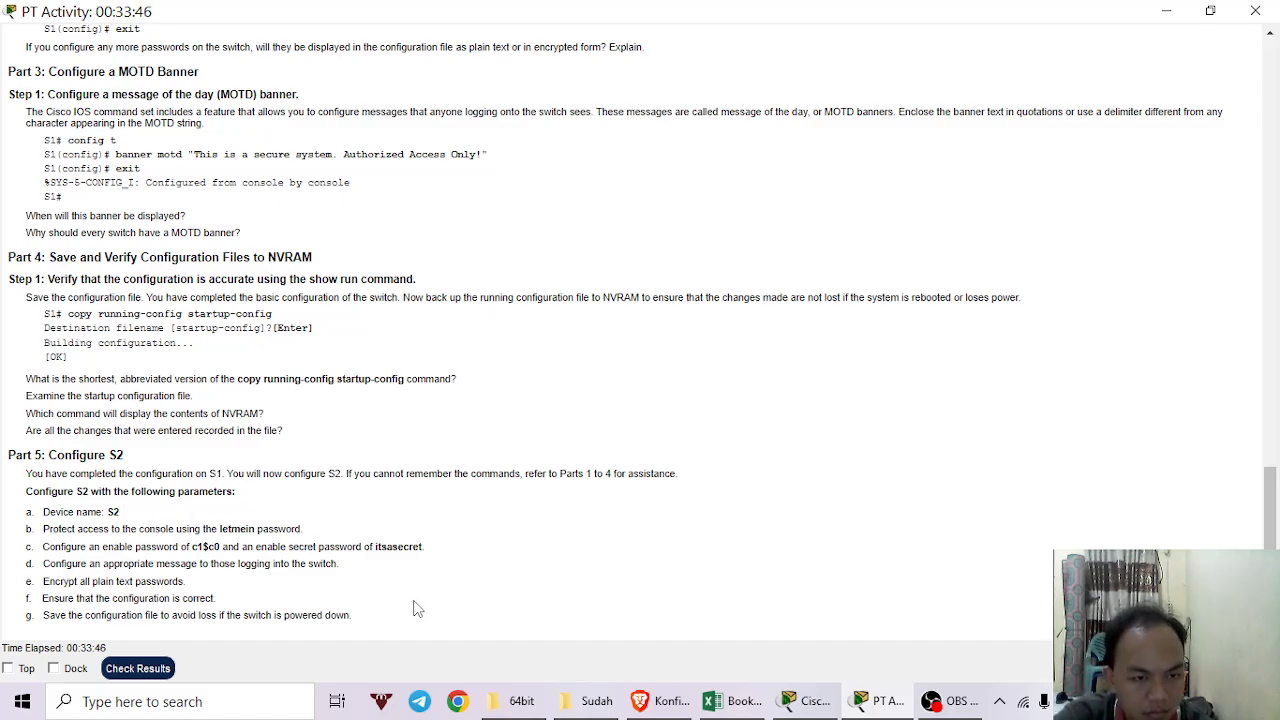
{"action": "left_click", "coordinate": [828, 704]}
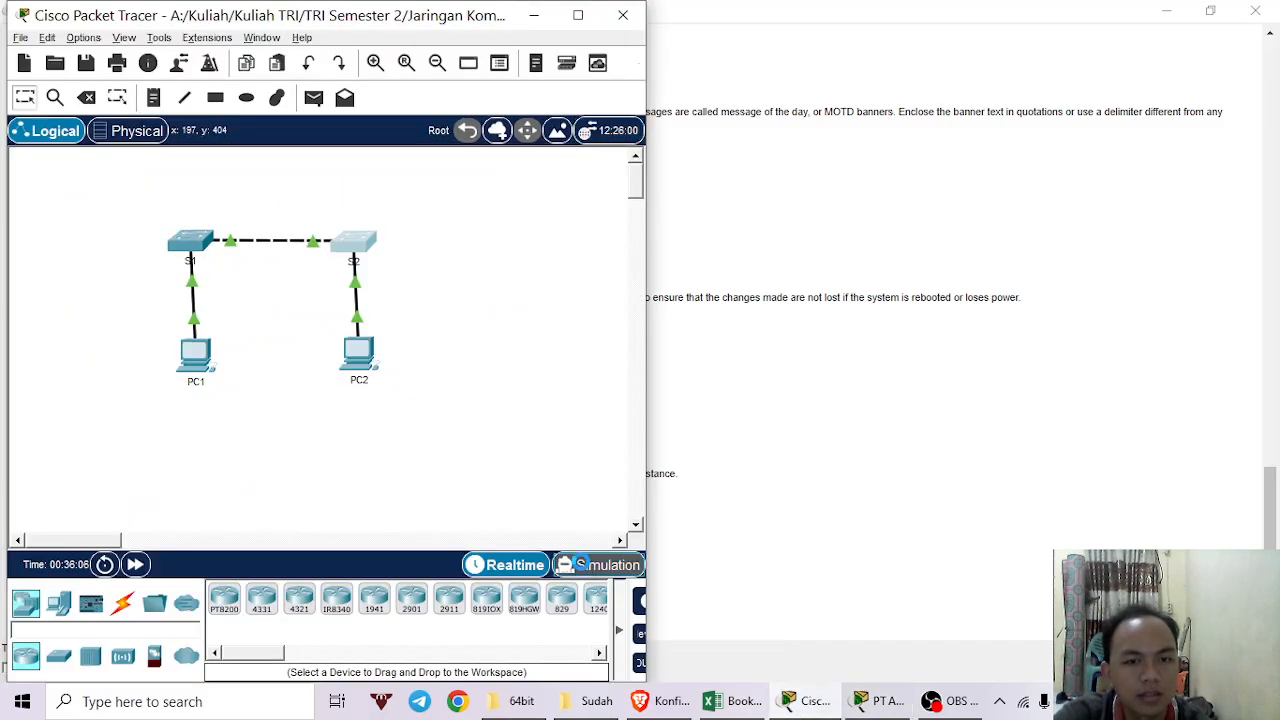
Switch to Simulation mode and play the packet simulation.
{"action": "left_click", "coordinate": [580, 565]}
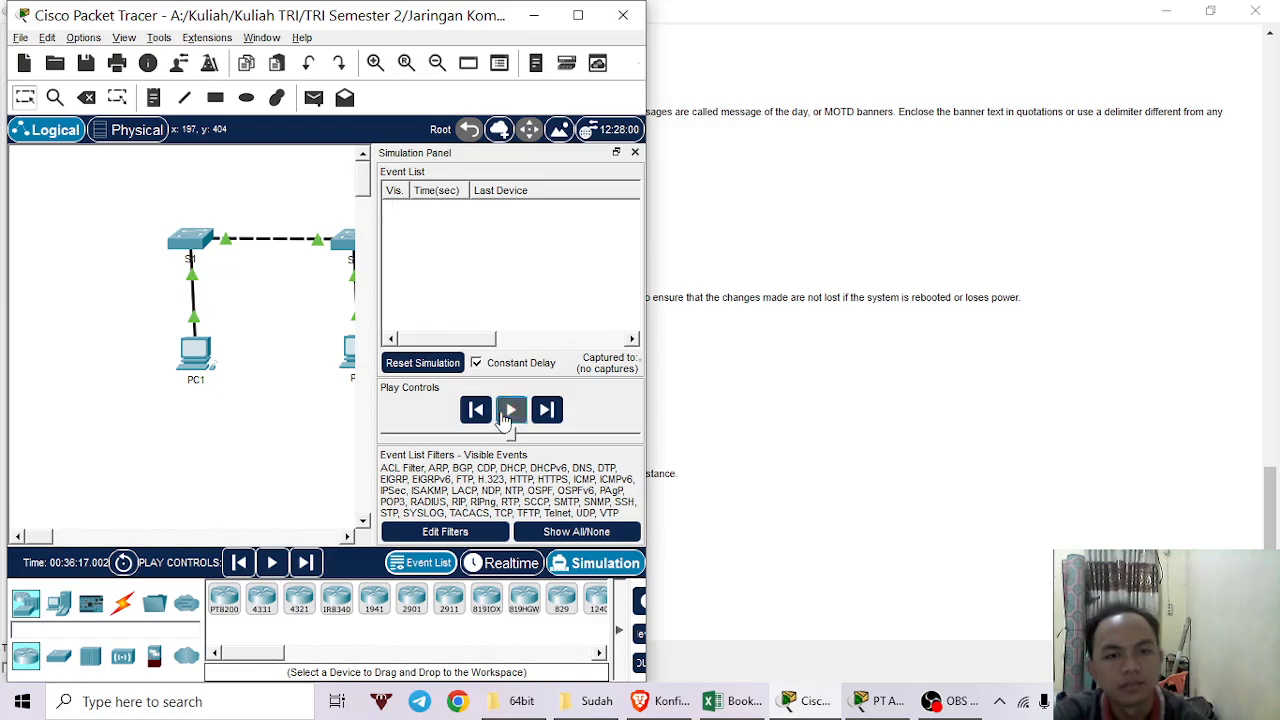
{"action": "left_click", "coordinate": [509, 412]}
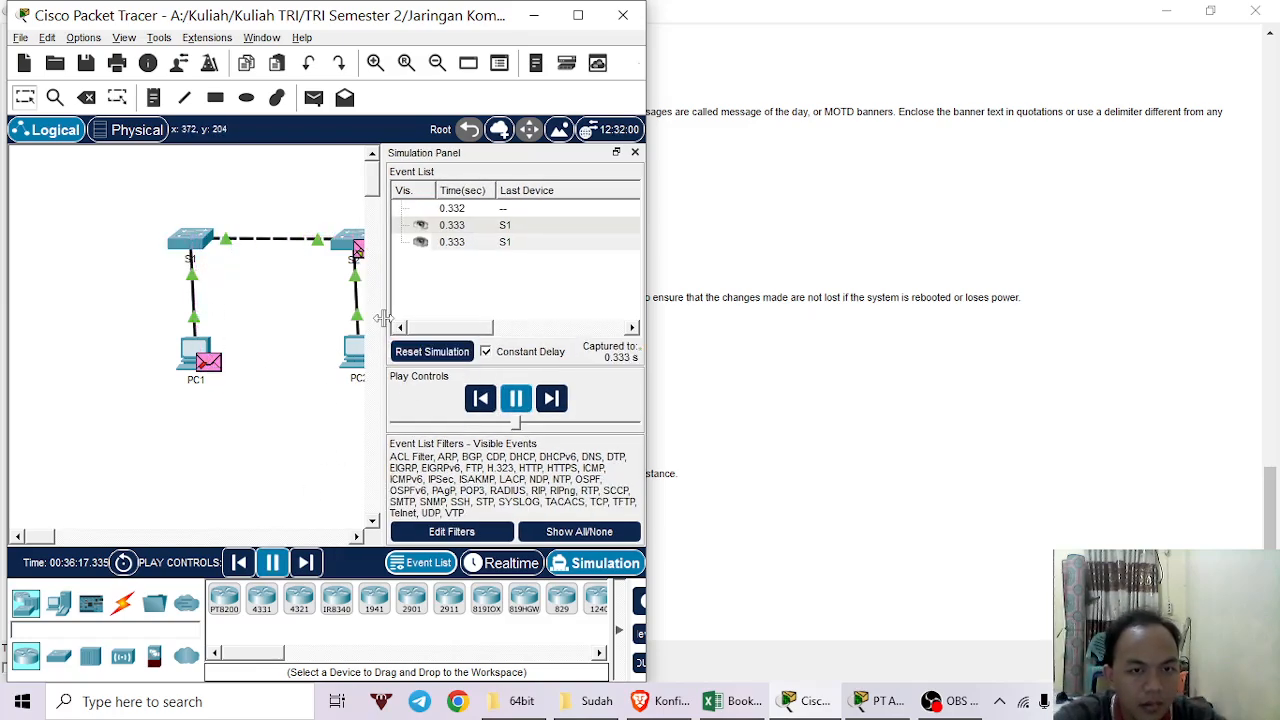
{"action": "left_click", "coordinate": [953, 705]}
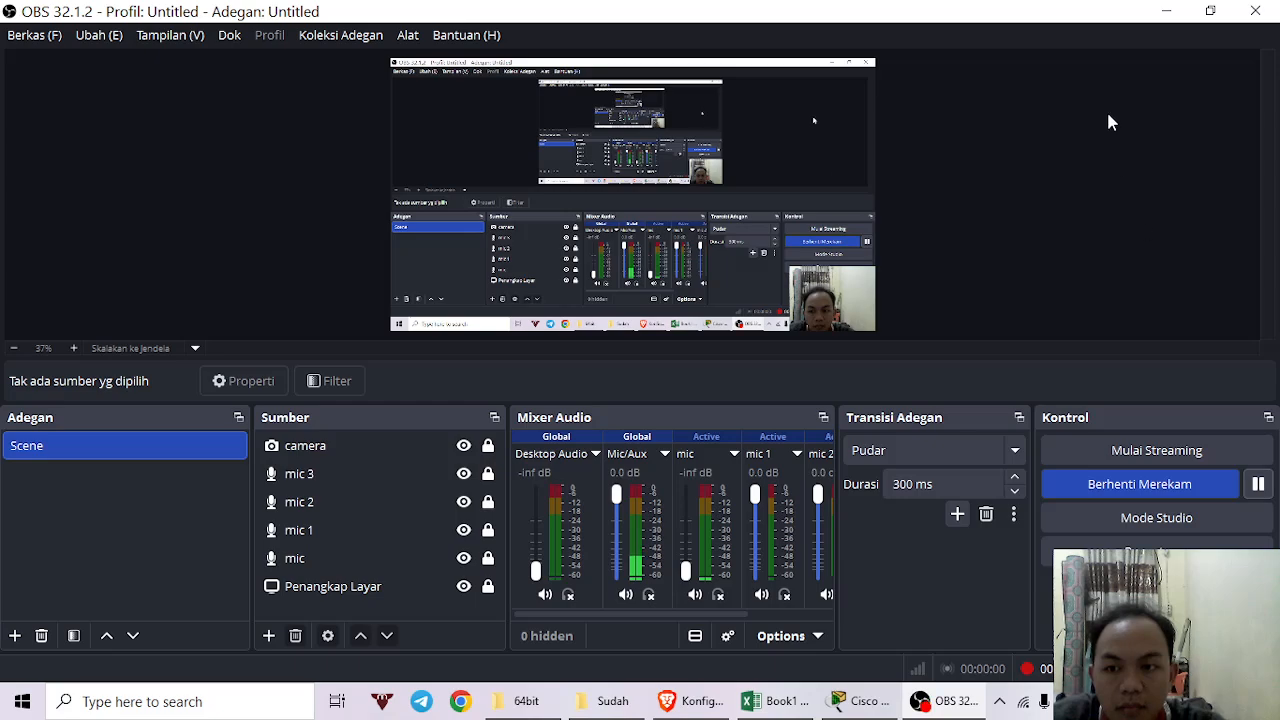
Minimize the OBS Studio recorder window.
{"action": "left_click", "coordinate": [1166, 10]}
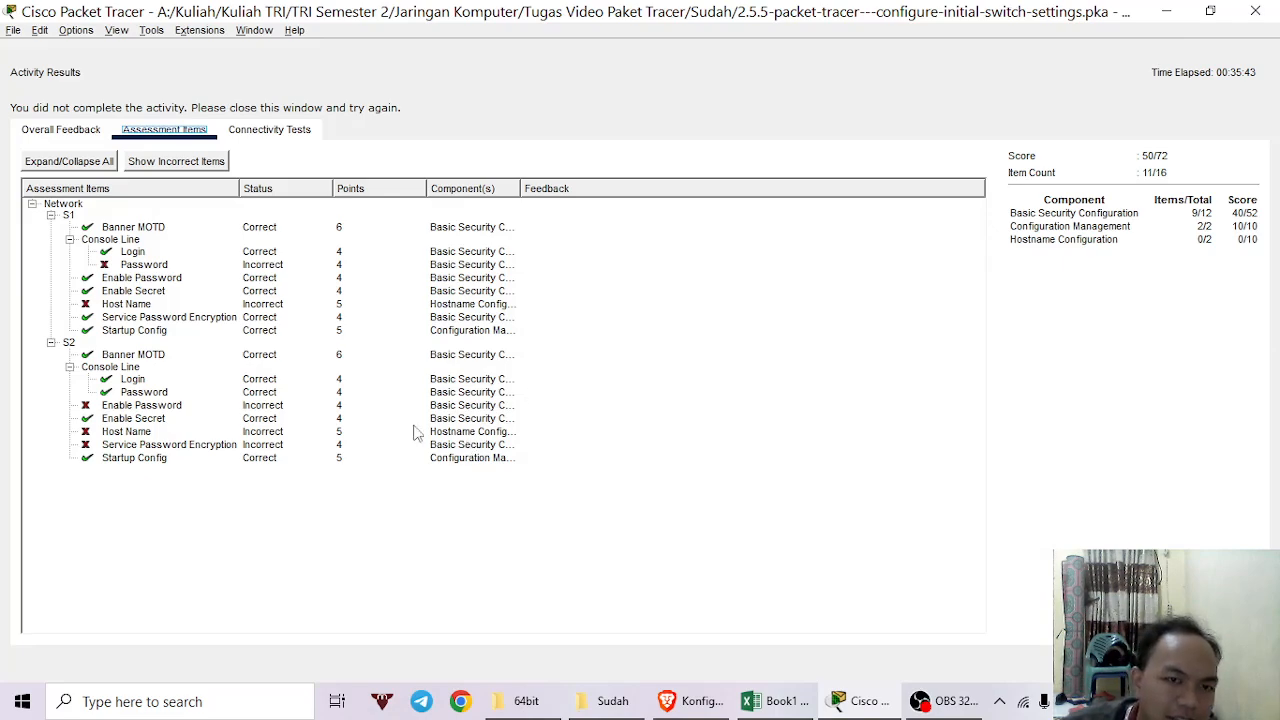
Inspect S1's incorrect Host Name item, then close the activity results report.
{"action": "left_click", "coordinate": [88, 304]}
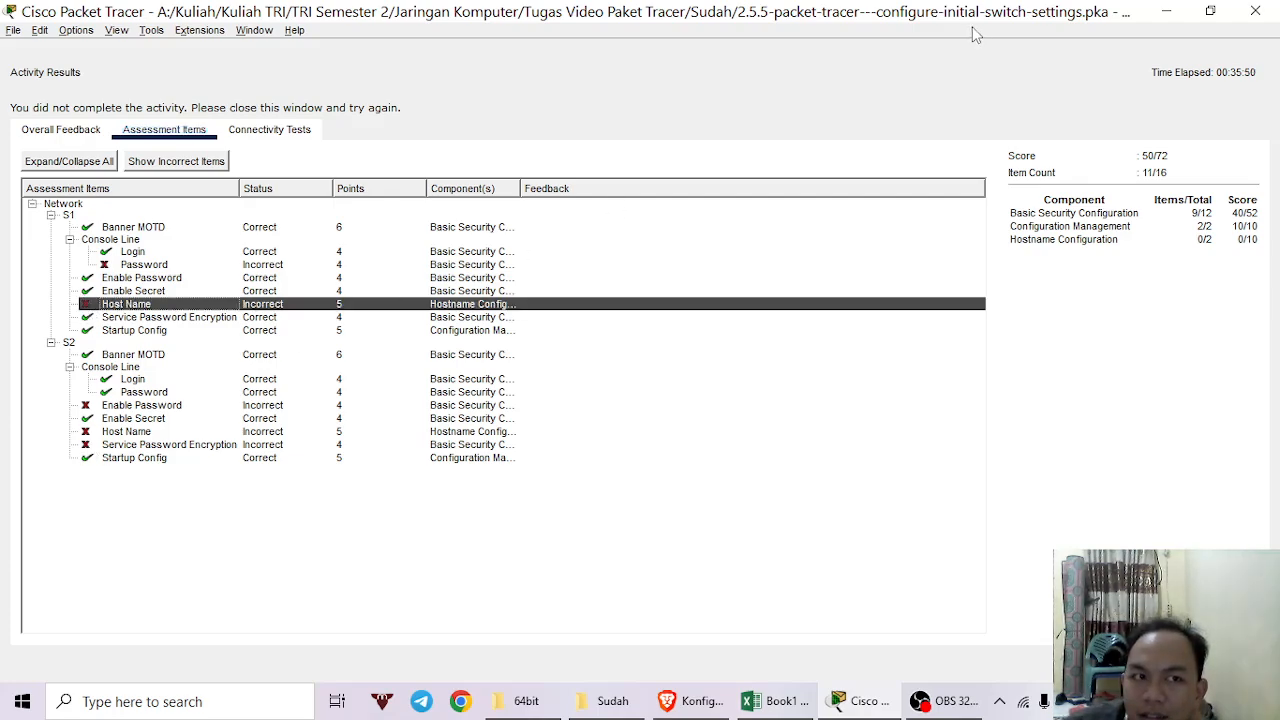
{"action": "left_click", "coordinate": [1242, 11]}
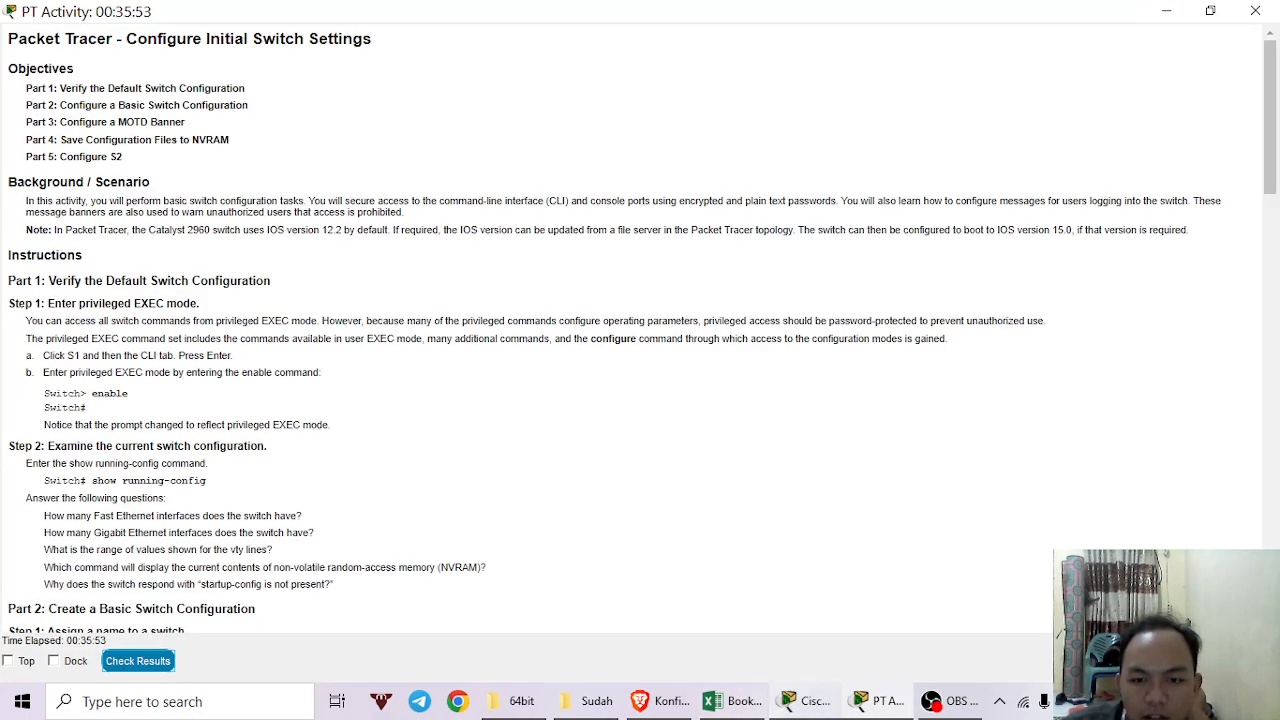
Pause the running simulation and close the Simulation Panel in the workspace.
{"action": "mouse_move", "coordinate": [795, 708]}
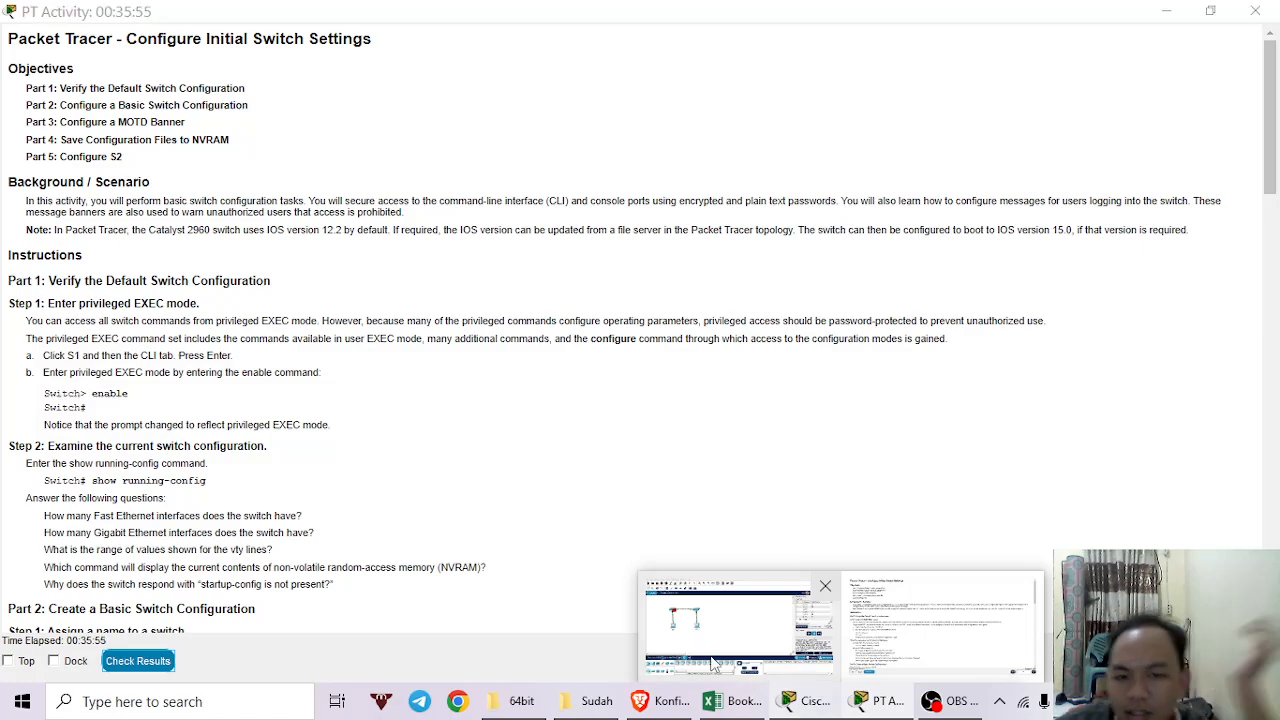
{"action": "left_click", "coordinate": [748, 645]}
{"action": "left_click", "coordinate": [1150, 399]}
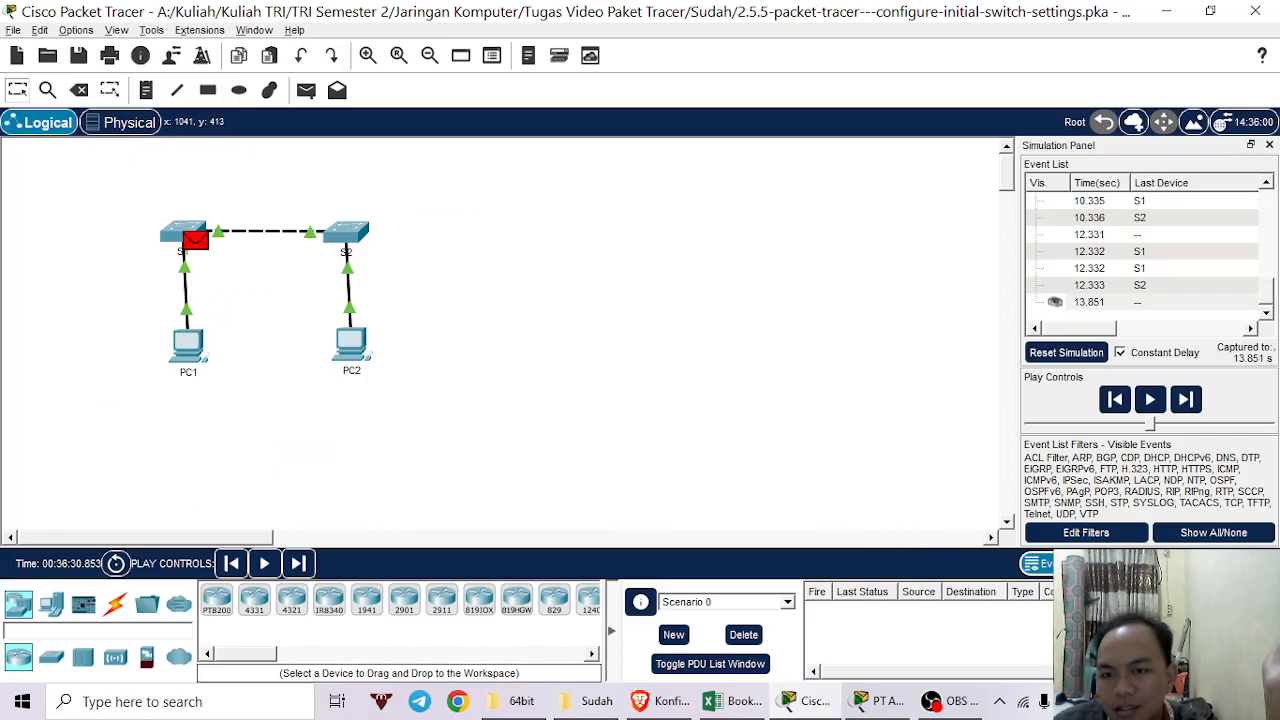
{"action": "left_click", "coordinate": [1269, 145]}
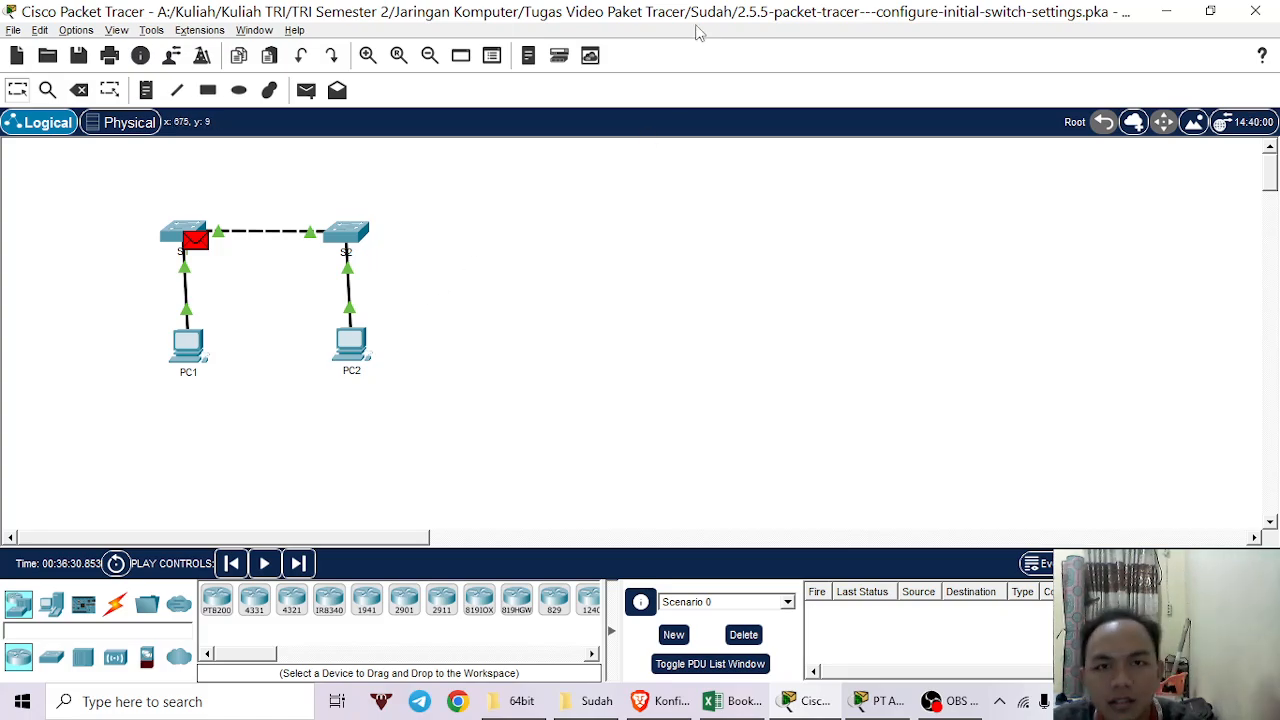
Snap the topology to the right half with the activity instructions on the left.
{"action": "key", "text": "super+Right"}
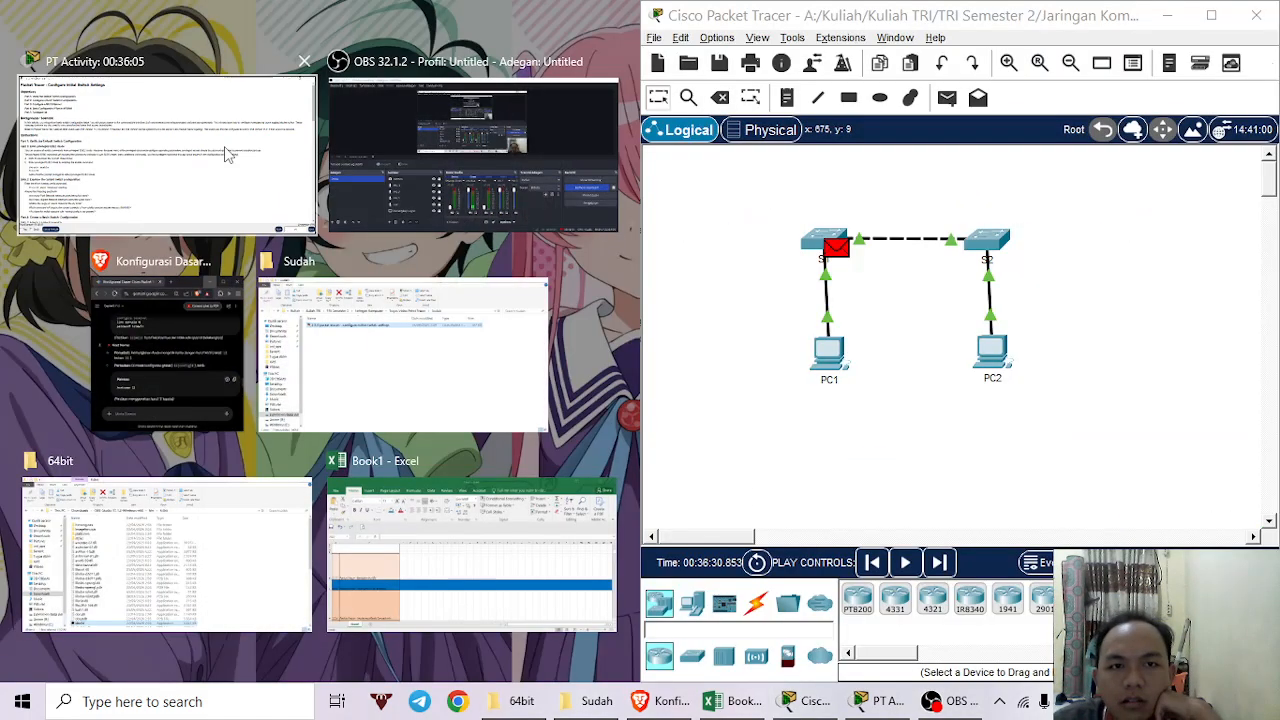
{"action": "left_click", "coordinate": [165, 160]}
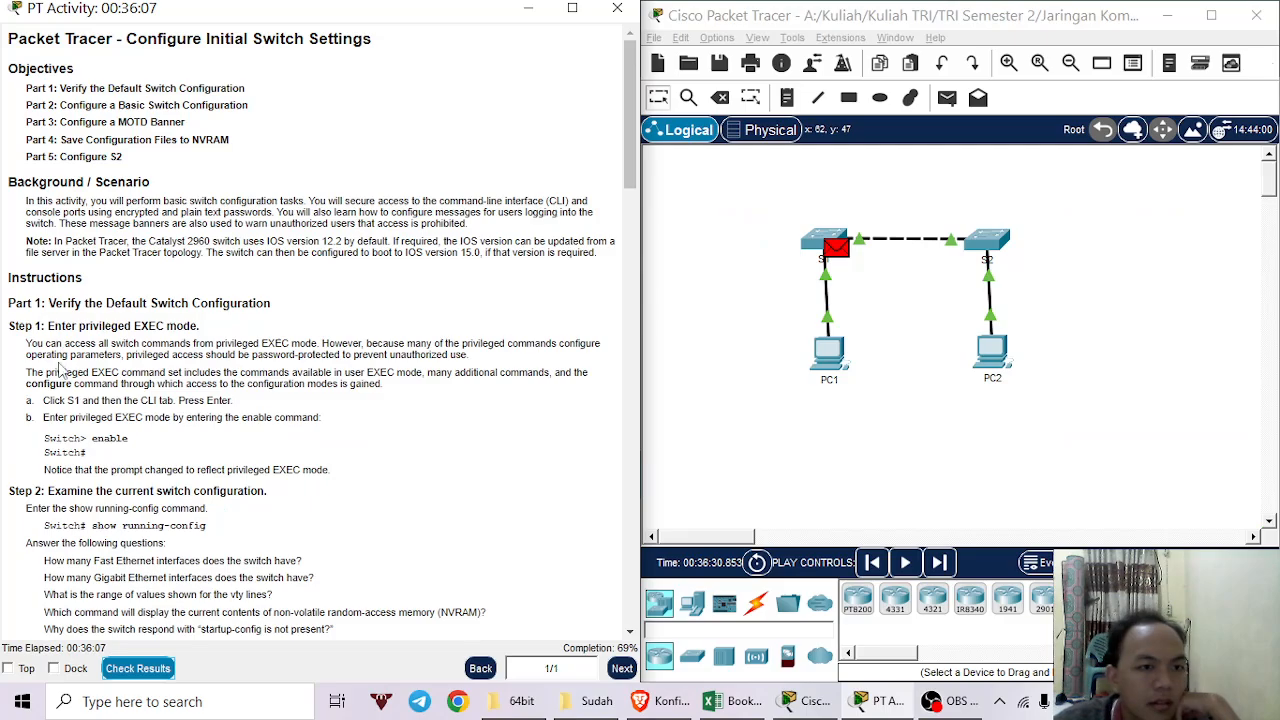
{"action": "scroll", "coordinate": [62, 310], "scroll_direction": "down", "scroll_amount": 3}
{"action": "scroll", "coordinate": [62, 310], "scroll_direction": "down", "scroll_amount": 2}
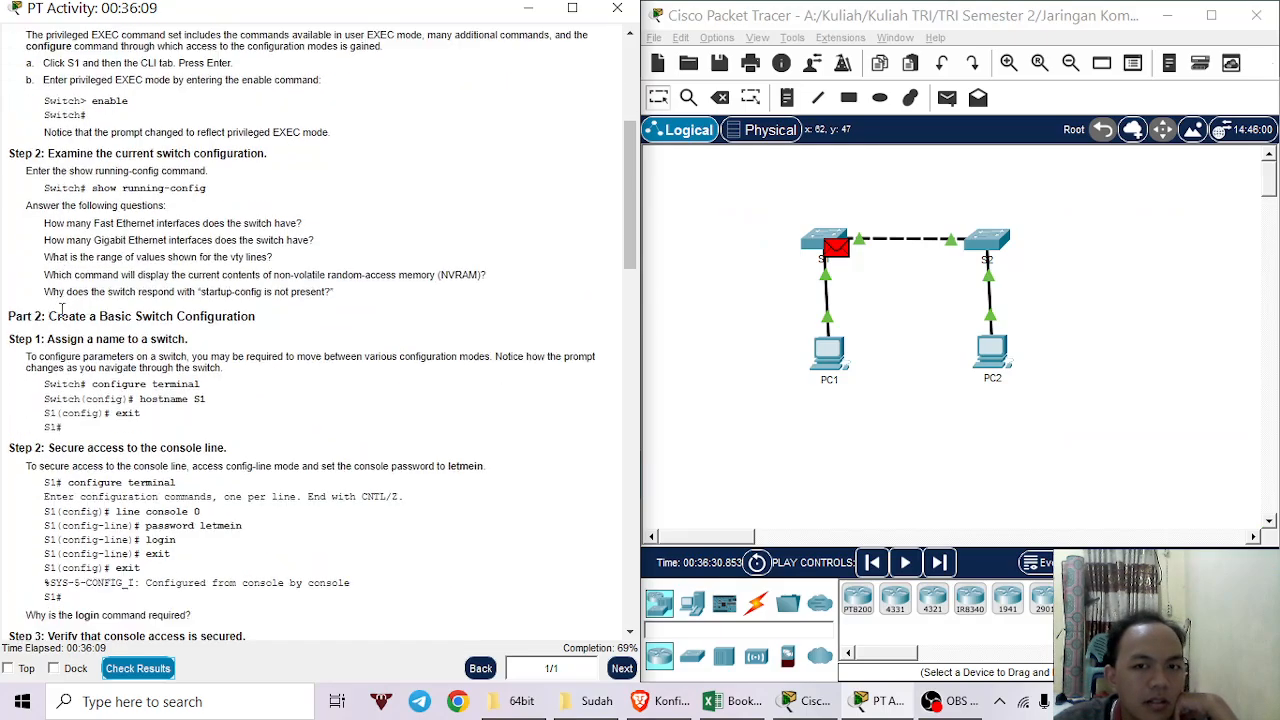
{"action": "scroll", "coordinate": [62, 310], "scroll_direction": "up", "scroll_amount": 5}
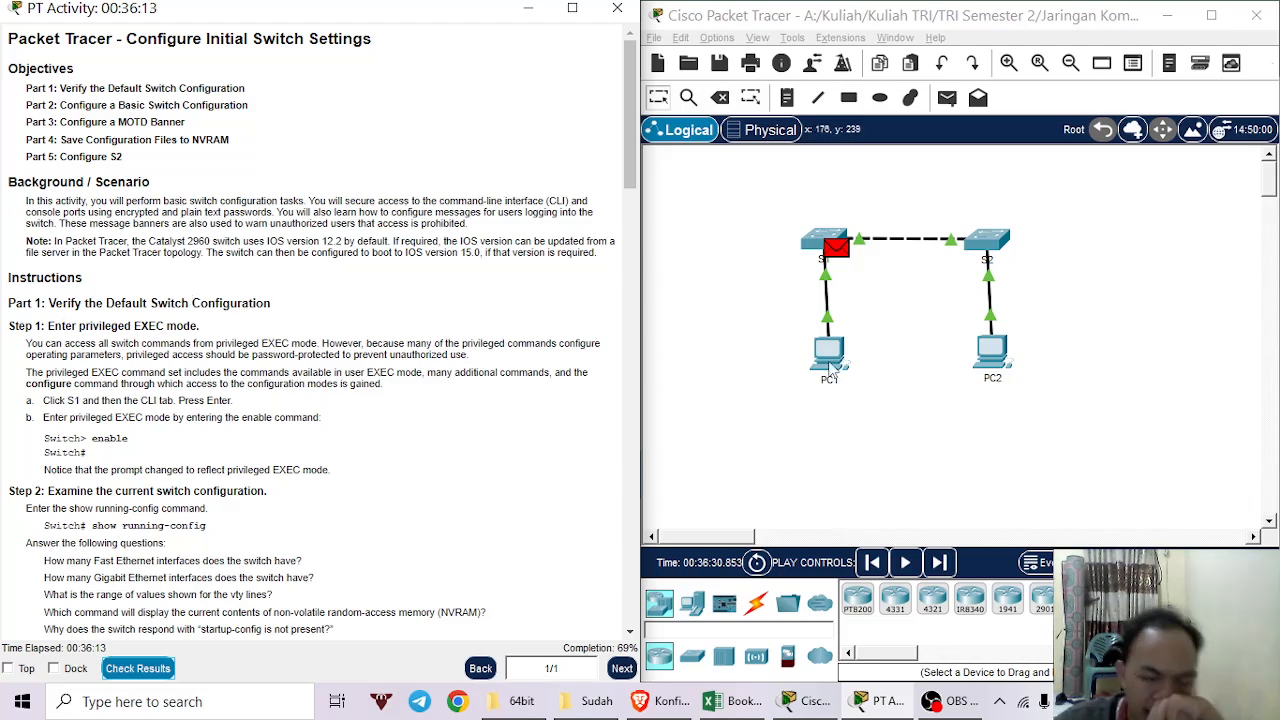
Open S1's CLI snapped to the right half beside the activity instructions, and get a fresh prompt.
{"action": "left_click", "coordinate": [816, 244]}
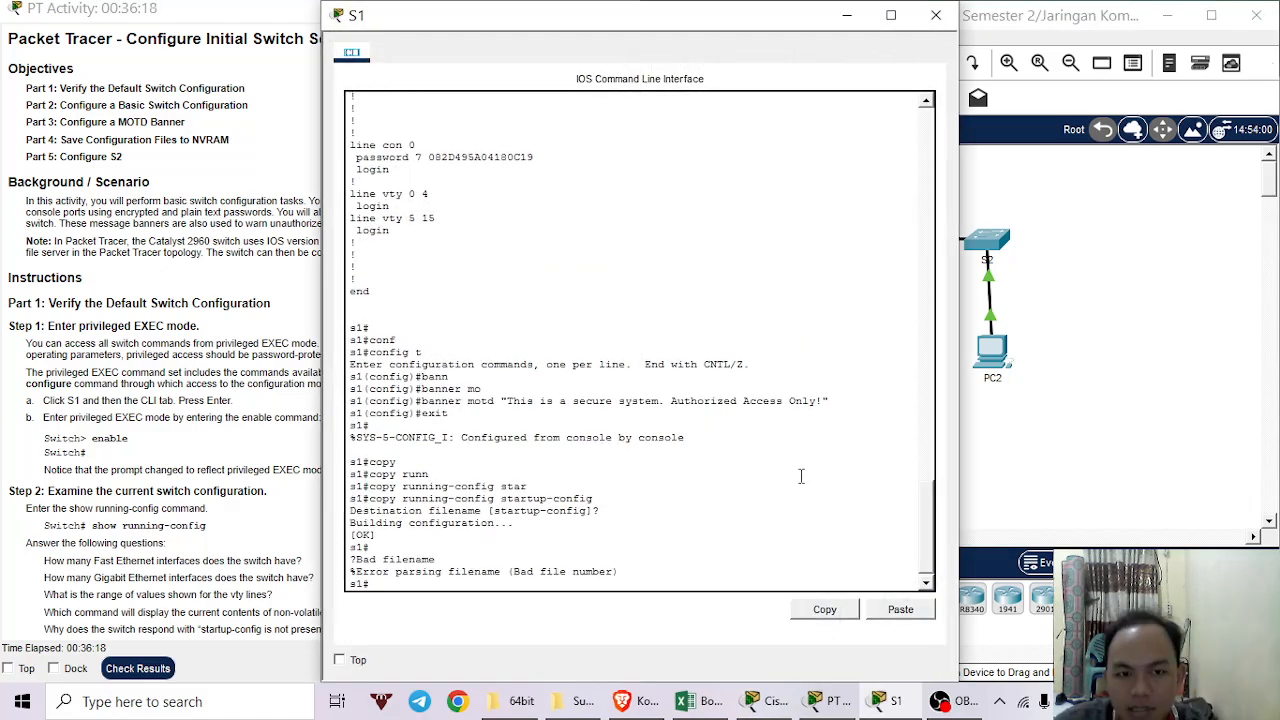
{"action": "left_click_drag", "start_coordinate": [655, 22], "coordinate": [1279, 300]}
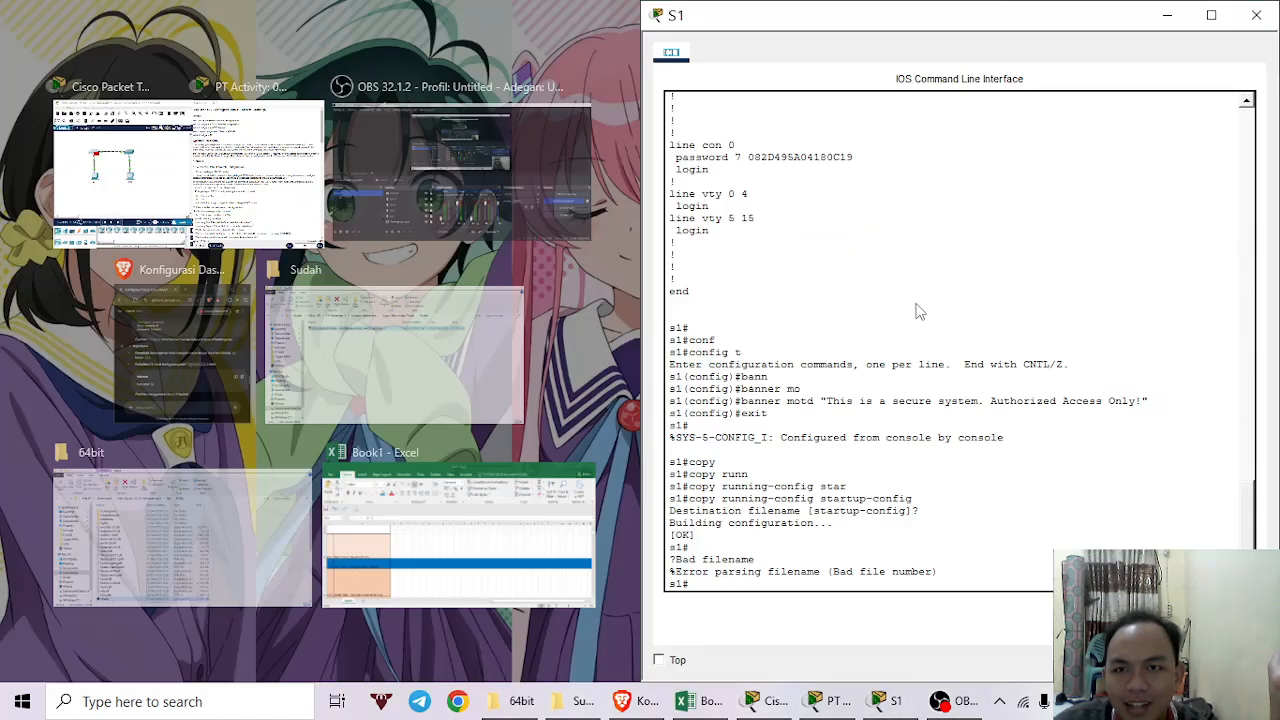
{"action": "left_click", "coordinate": [252, 170]}
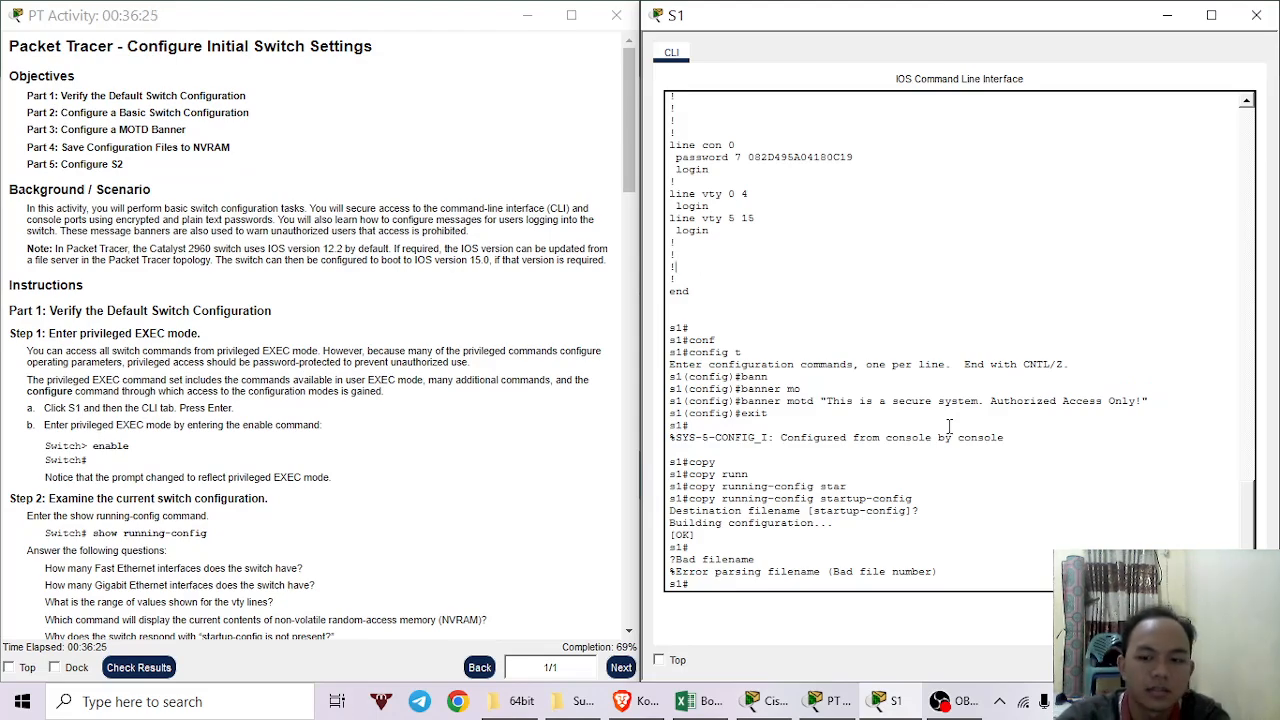
{"action": "key", "text": "Return"}
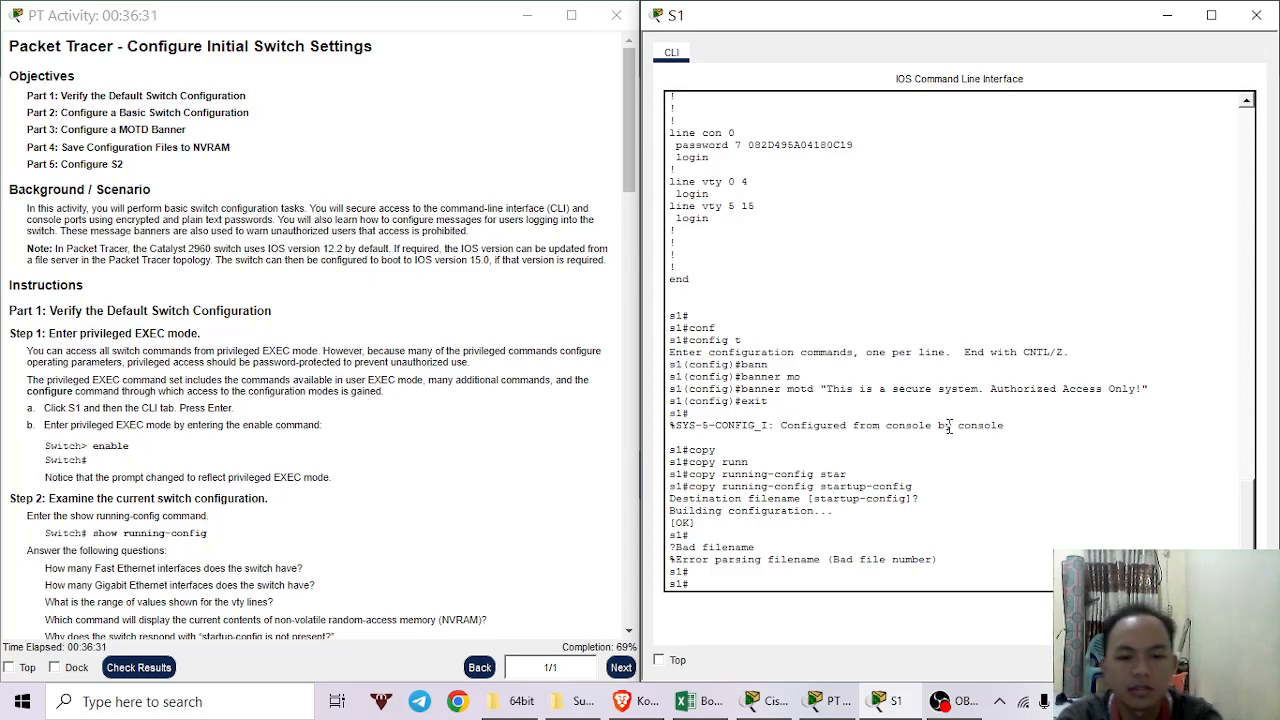
Enter configure terminal on S1 and set its hostname to S1.
{"action": "type", "text": "con"}
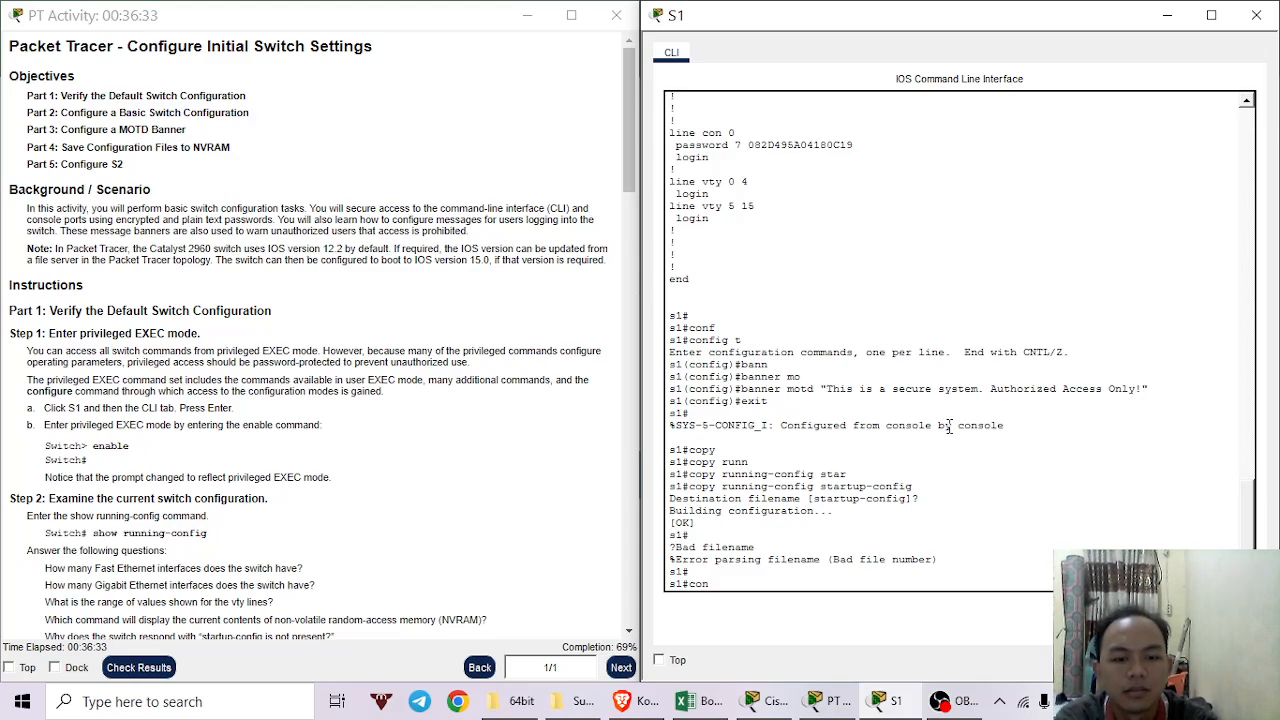
{"action": "type", "text": "fi"}
{"action": "key", "text": "Tab"}
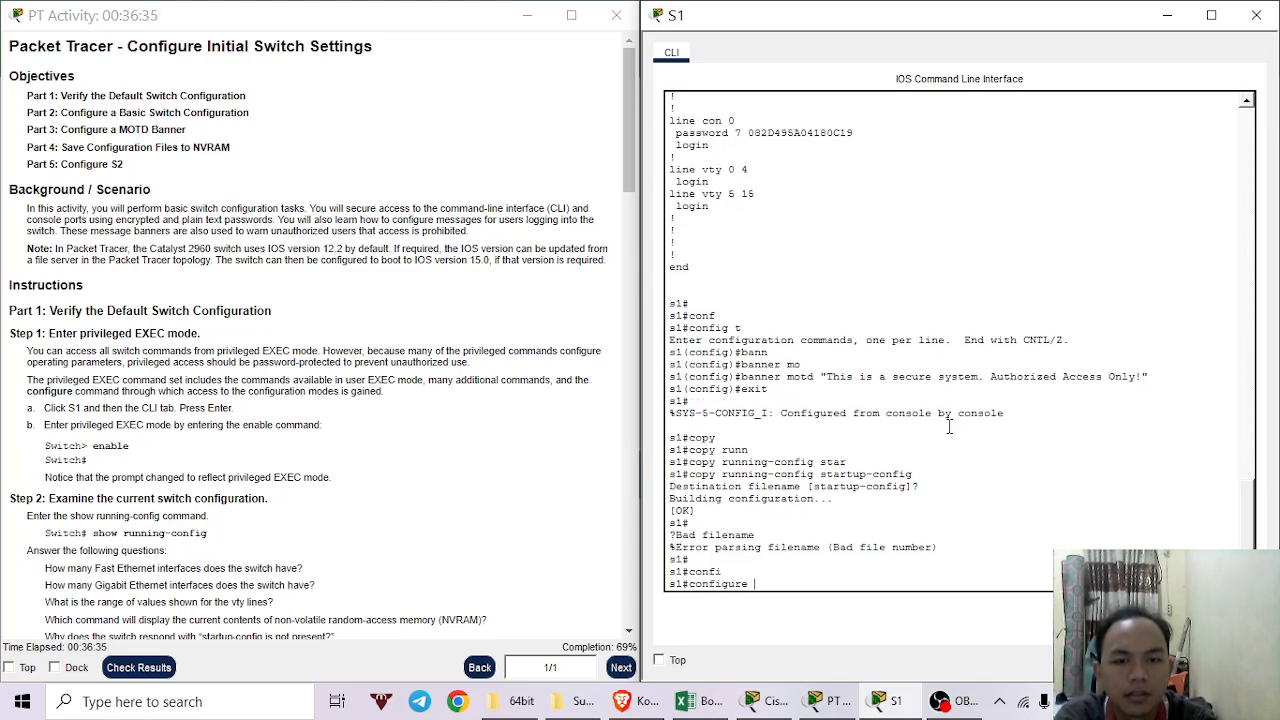
{"action": "type", "text": "ter"}
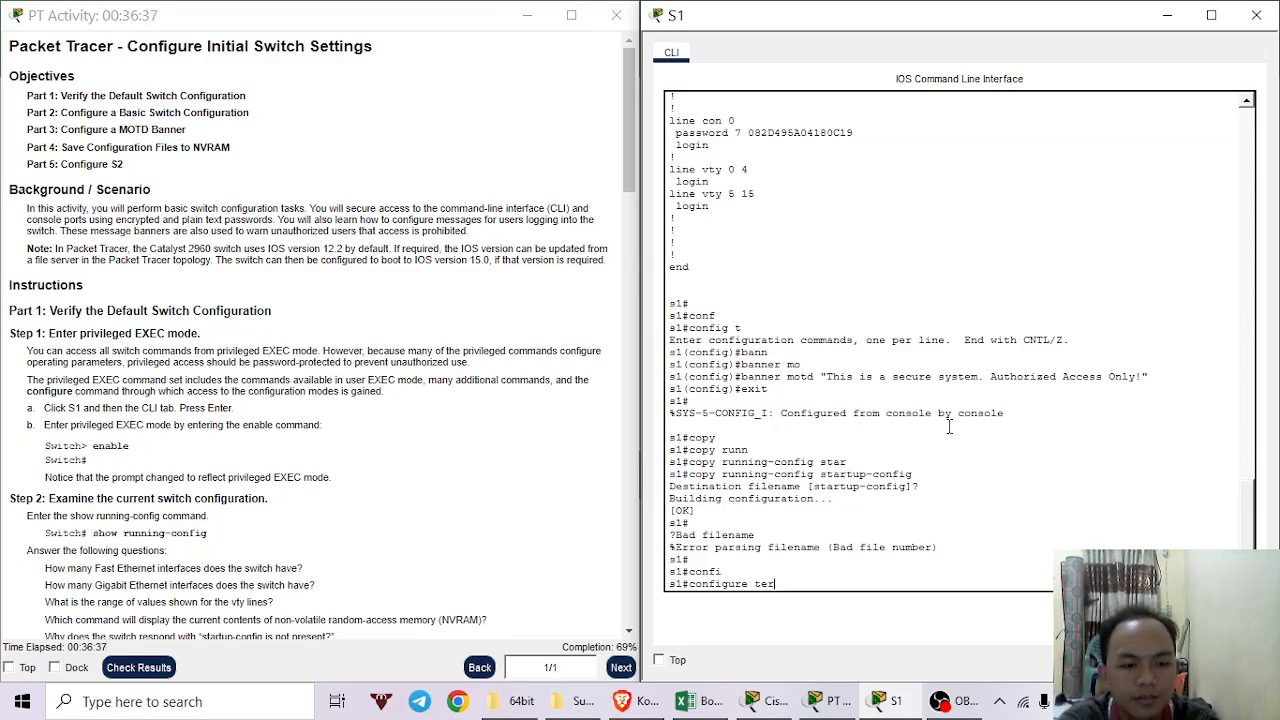
{"action": "key", "text": "Tab"}
{"action": "key", "text": "Return"}
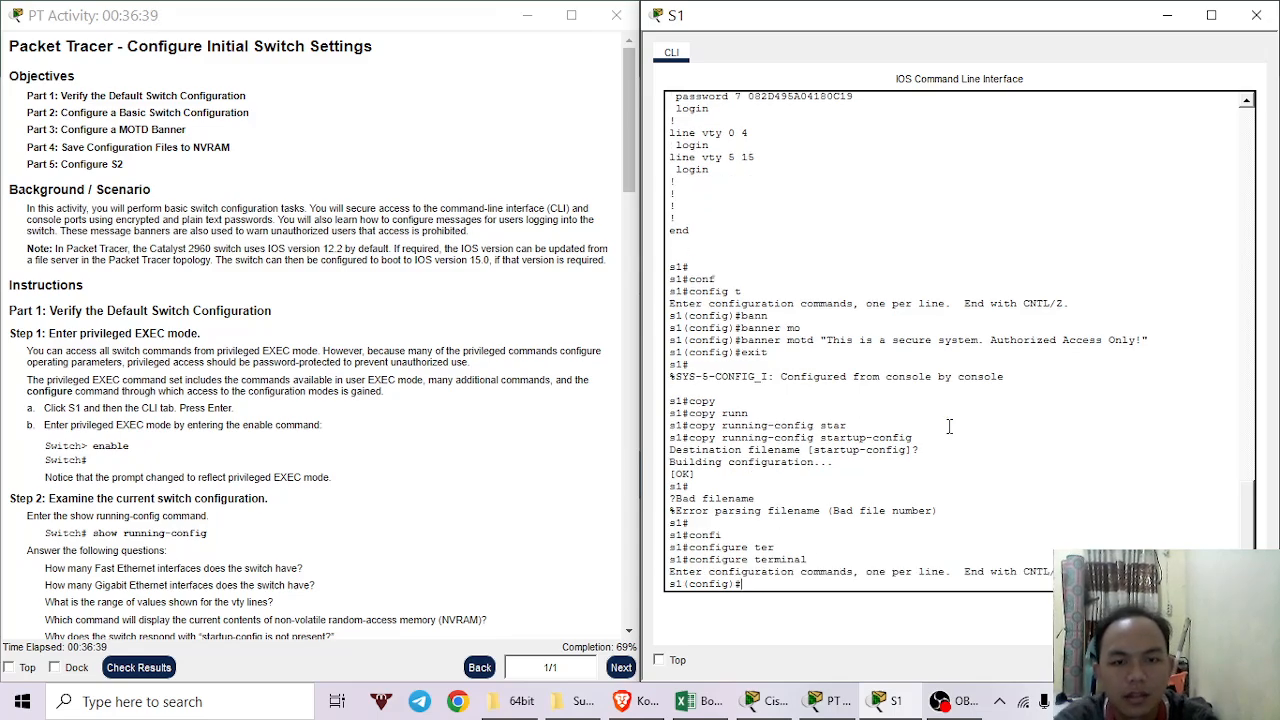
{"action": "type", "text": "lin"}
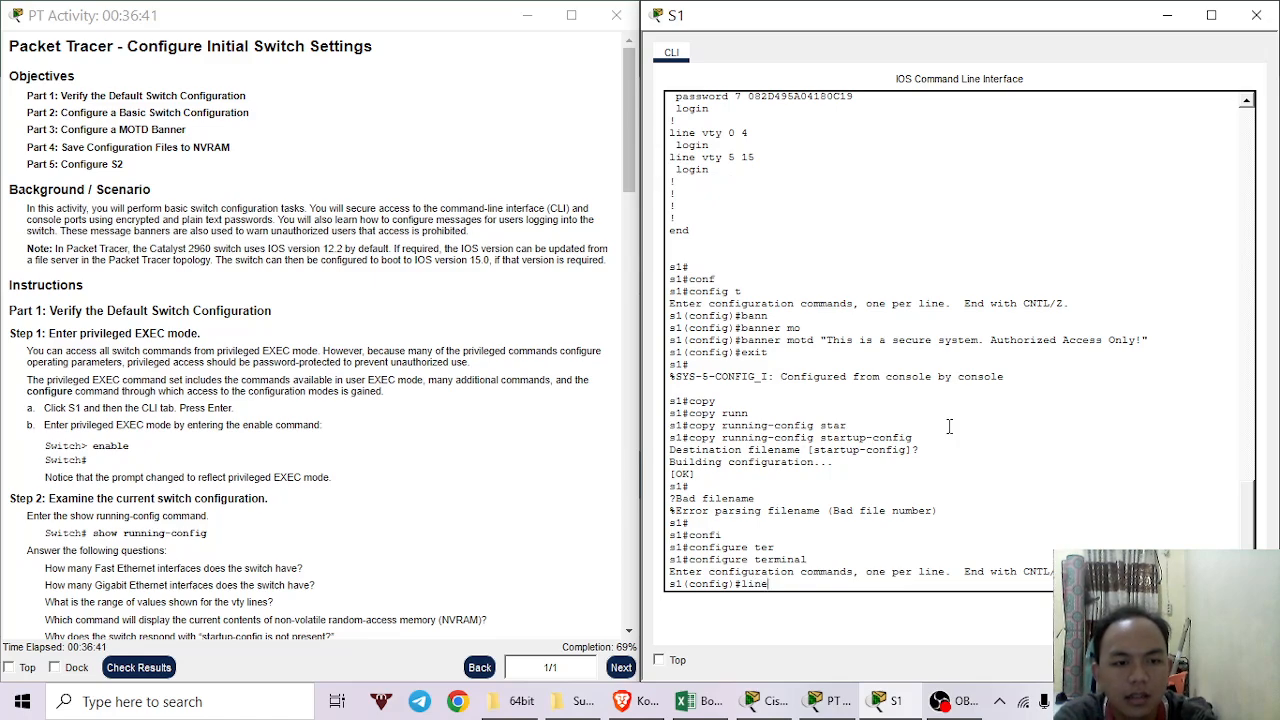
{"action": "type", "text": "e"}
{"action": "key", "text": "BackSpace"}
{"action": "key", "text": "BackSpace"}
{"action": "key", "text": "BackSpace"}
{"action": "key", "text": "BackSpace"}
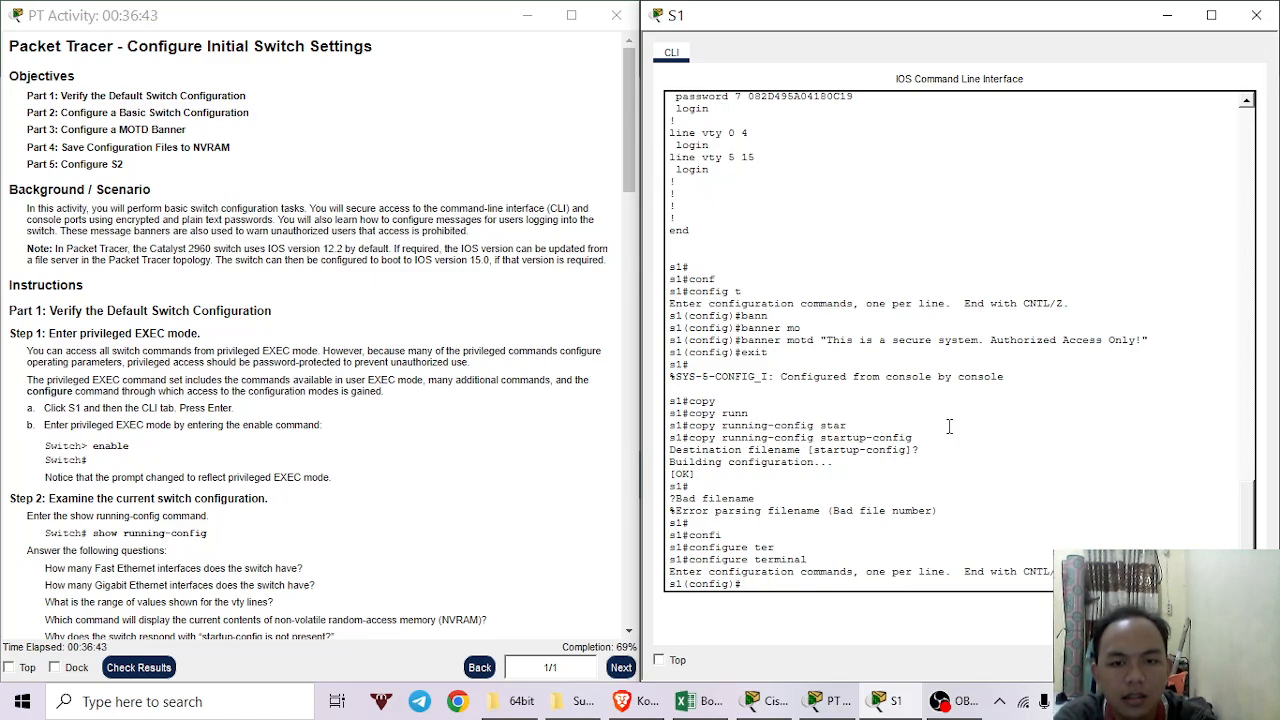
{"action": "type", "text": "ho"}
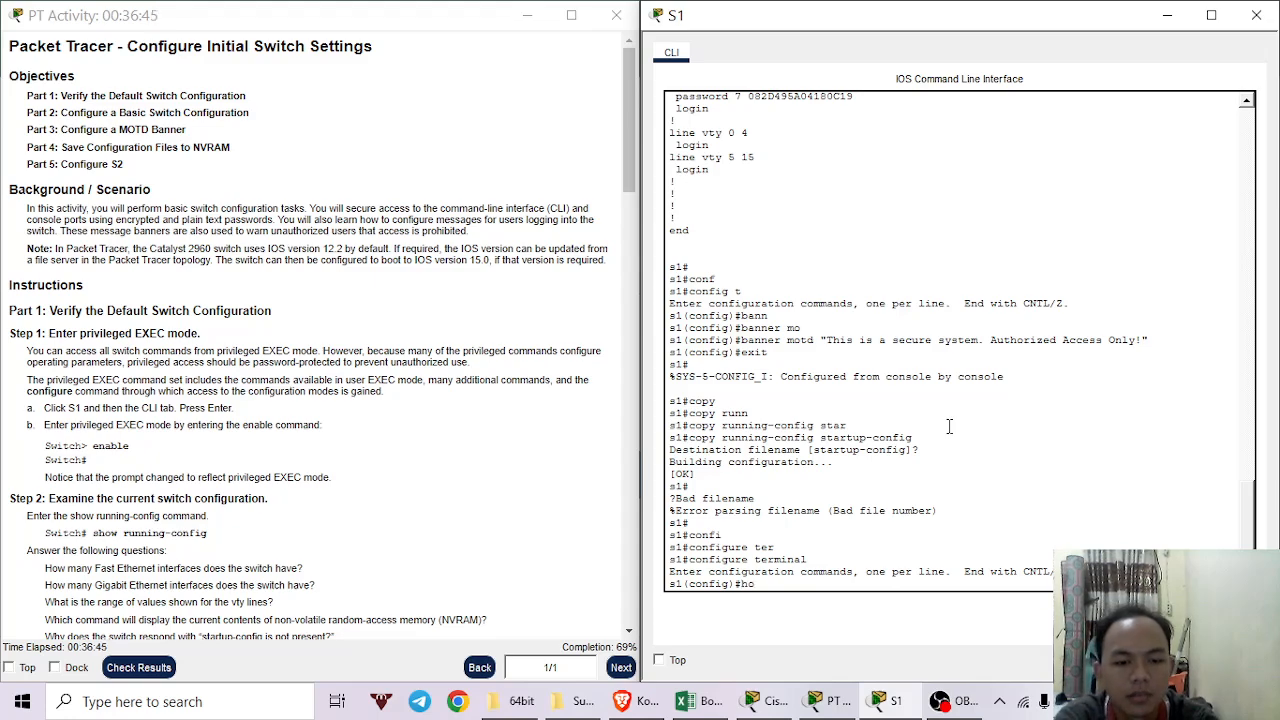
{"action": "type", "text": "stname "}
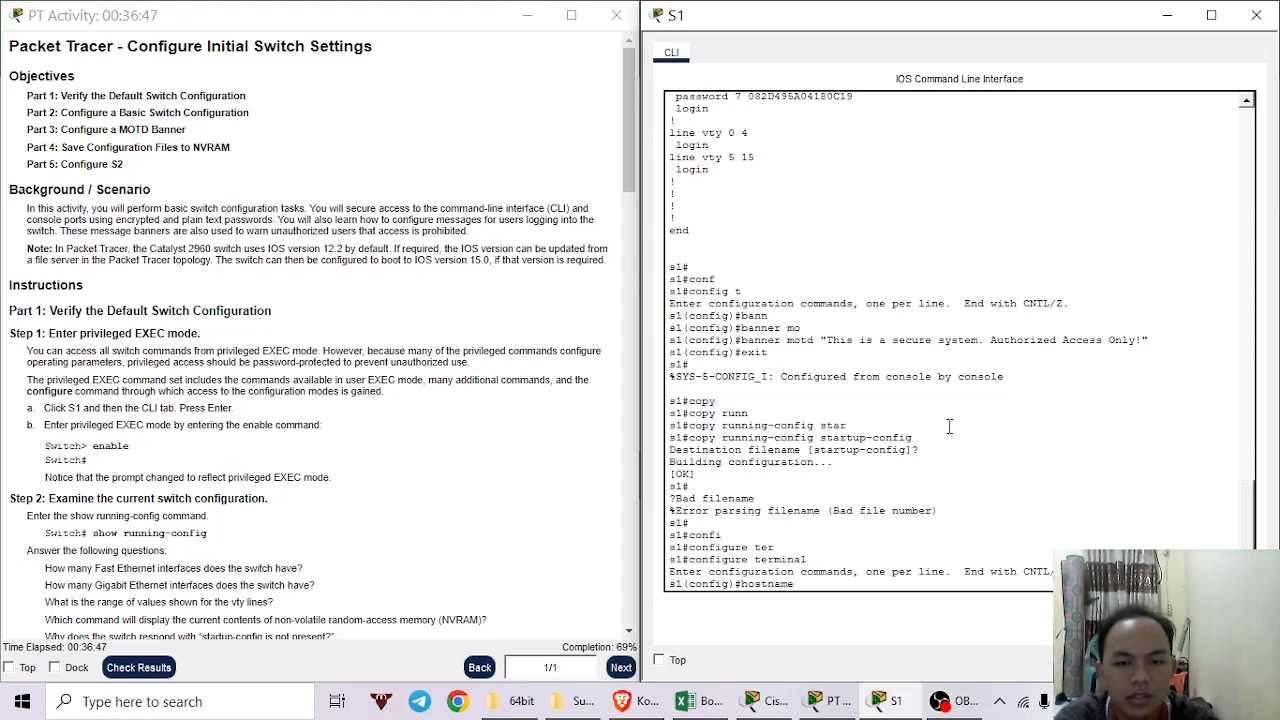
{"action": "type", "text": "S1"}
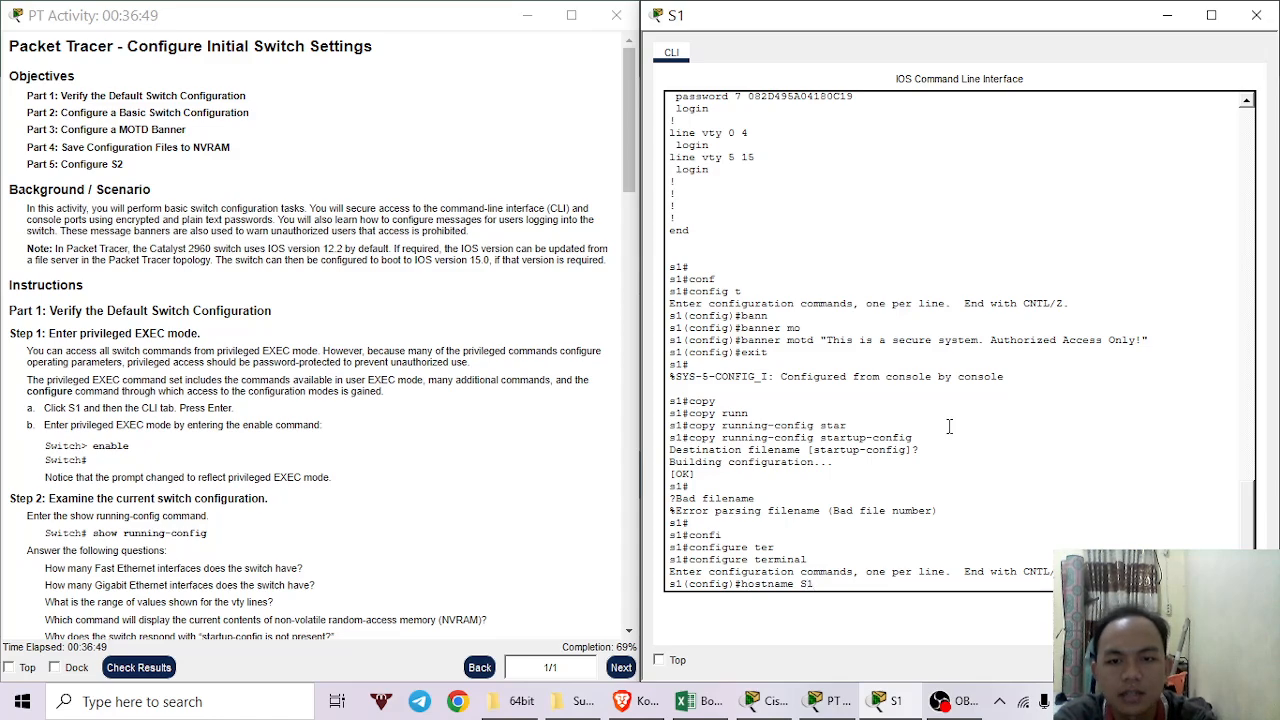
{"action": "key", "text": "Return"}
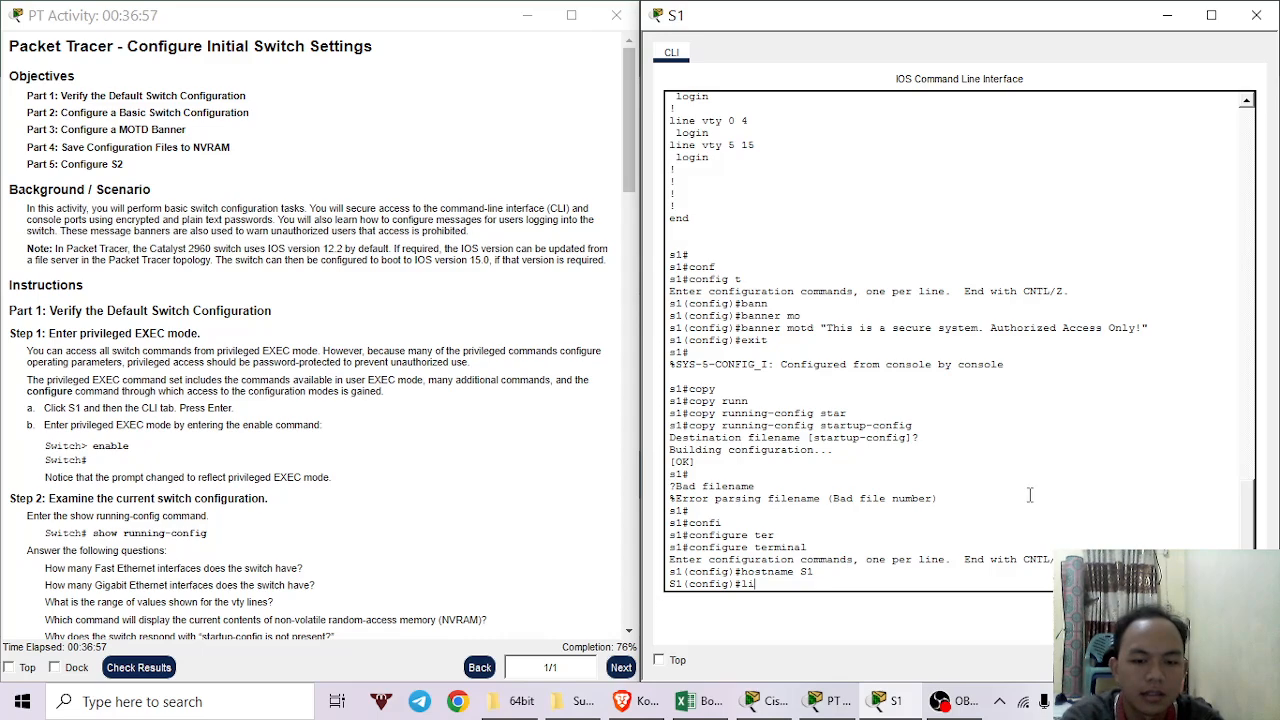
Attempt the line console command on S1, clearing a stray partial password entry.
{"action": "type", "text": "ne con"}
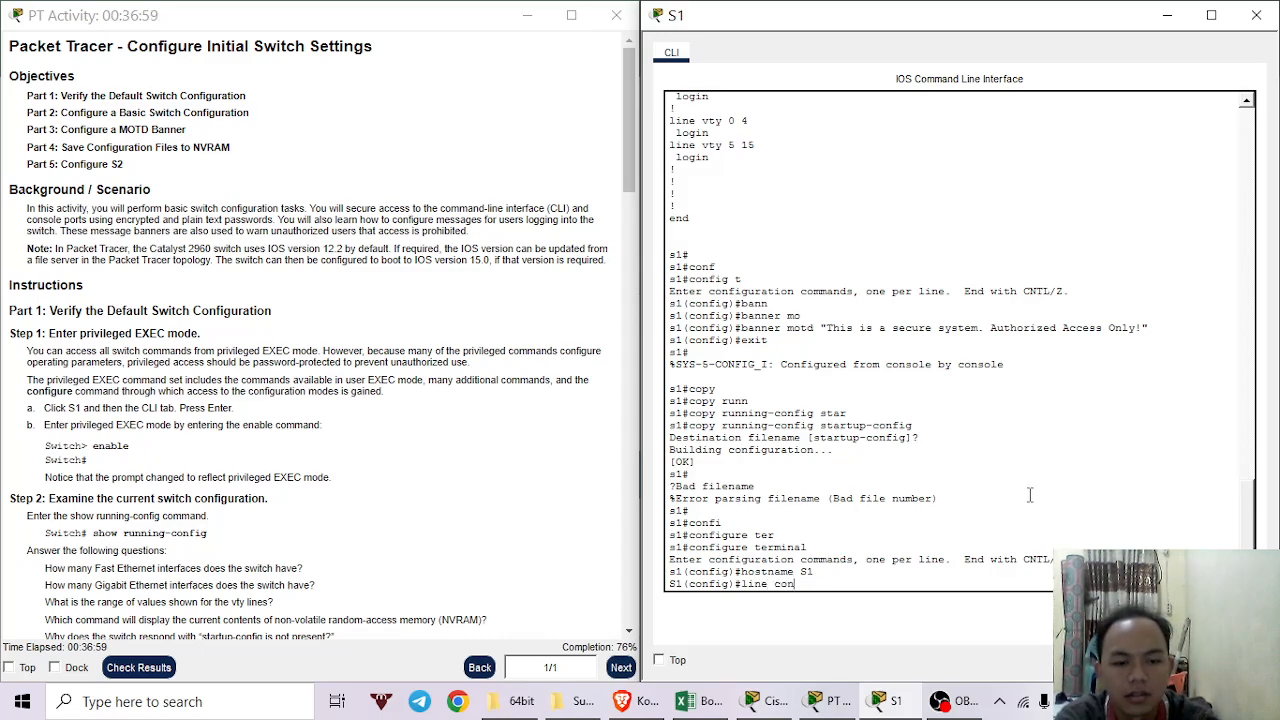
{"action": "key", "text": "Tab"}
{"action": "key", "text": "Return"}
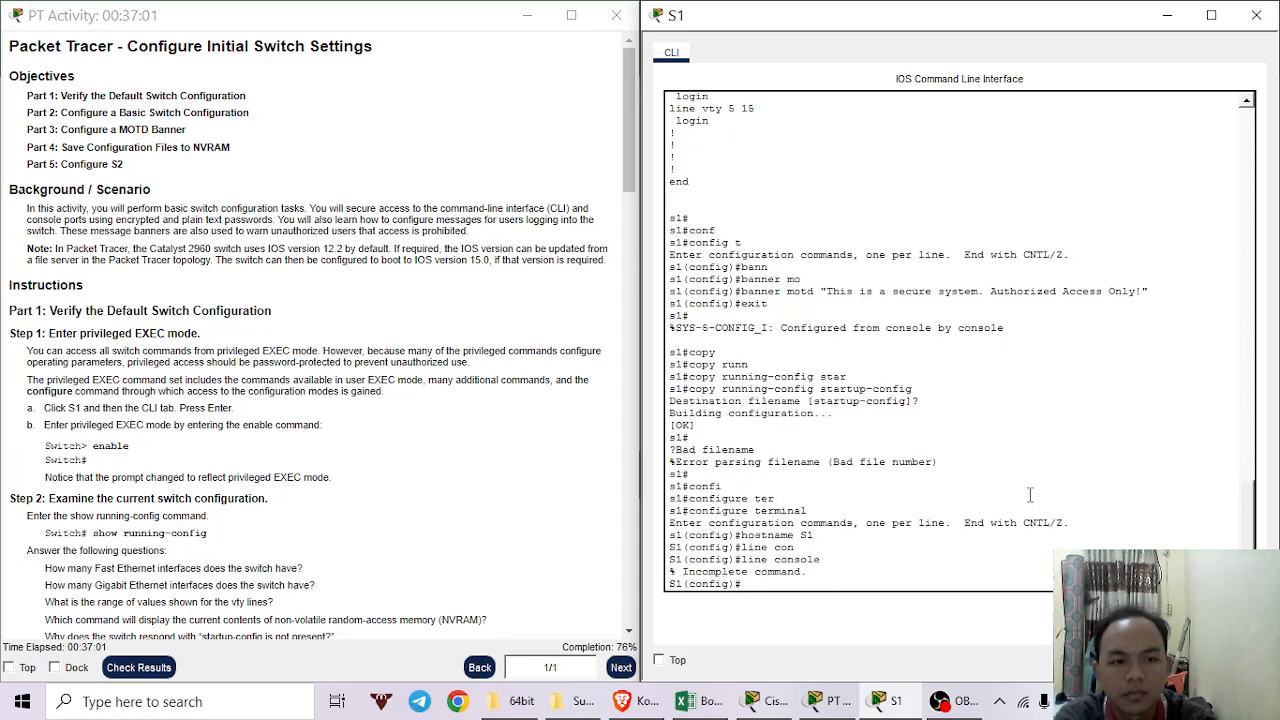
{"action": "type", "text": "pa"}
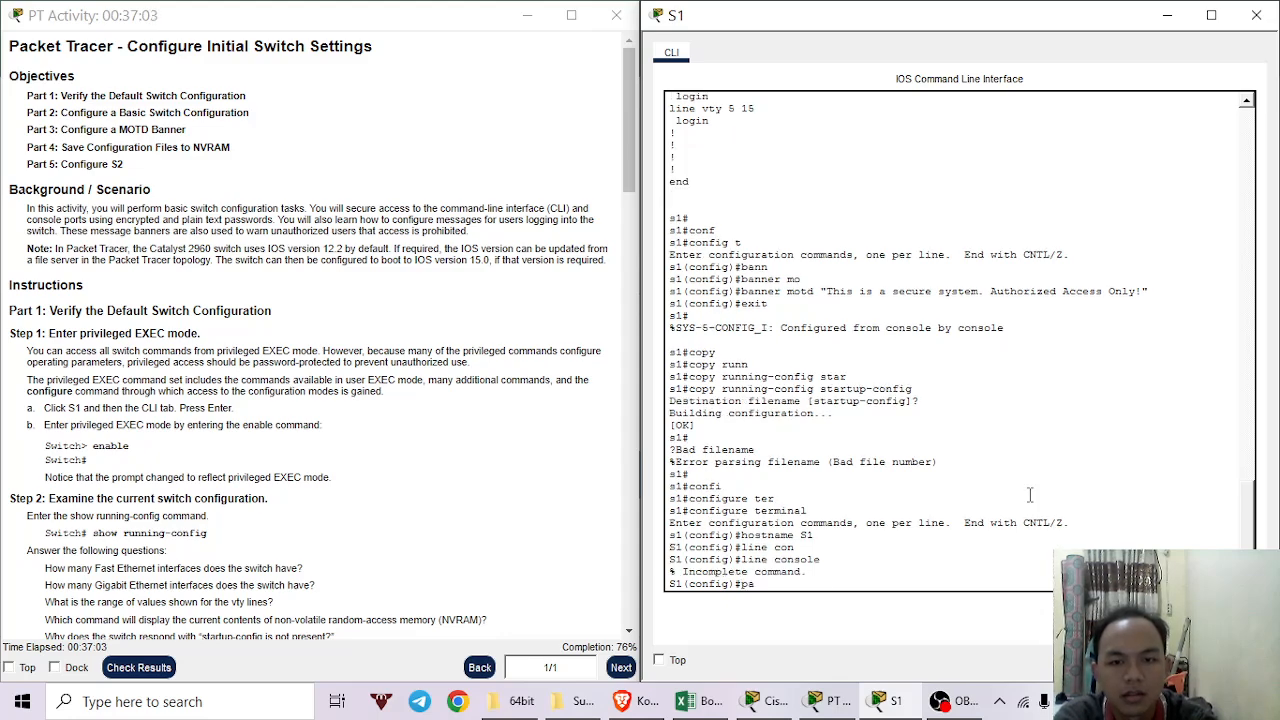
{"action": "key", "text": "BackSpace"}
{"action": "key", "text": "BackSpace"}
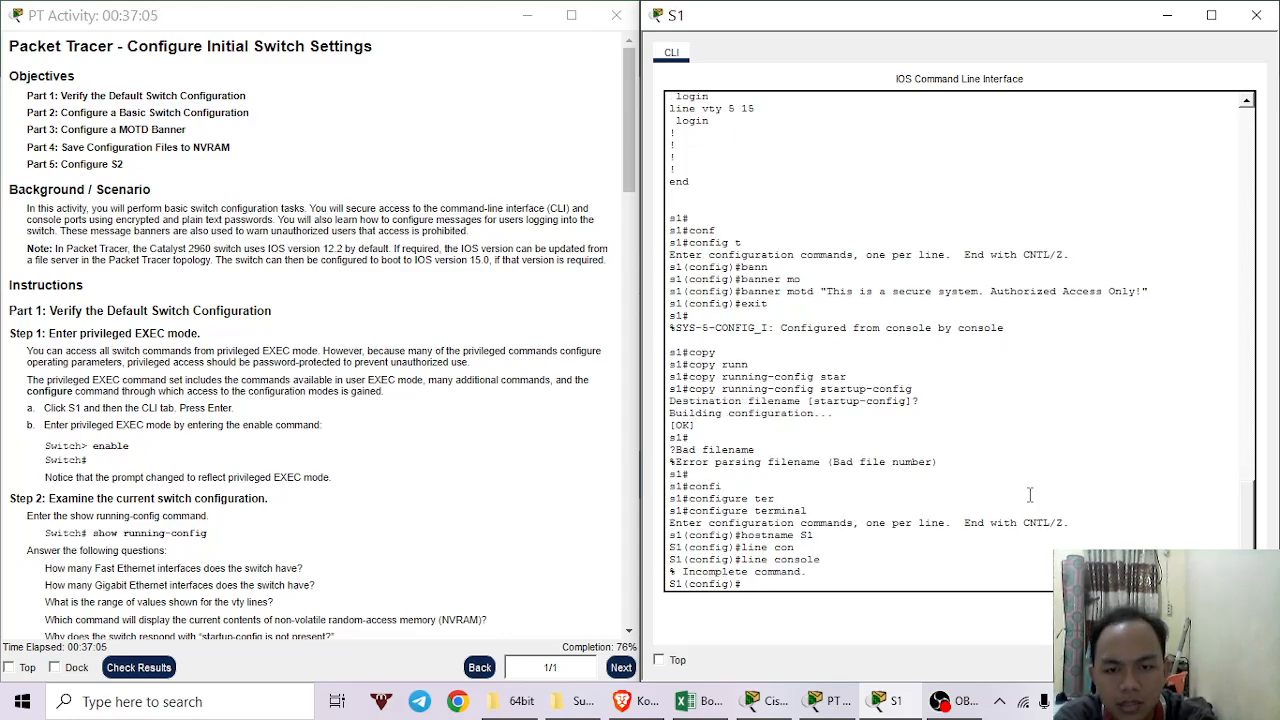
{"action": "type", "text": "line"}
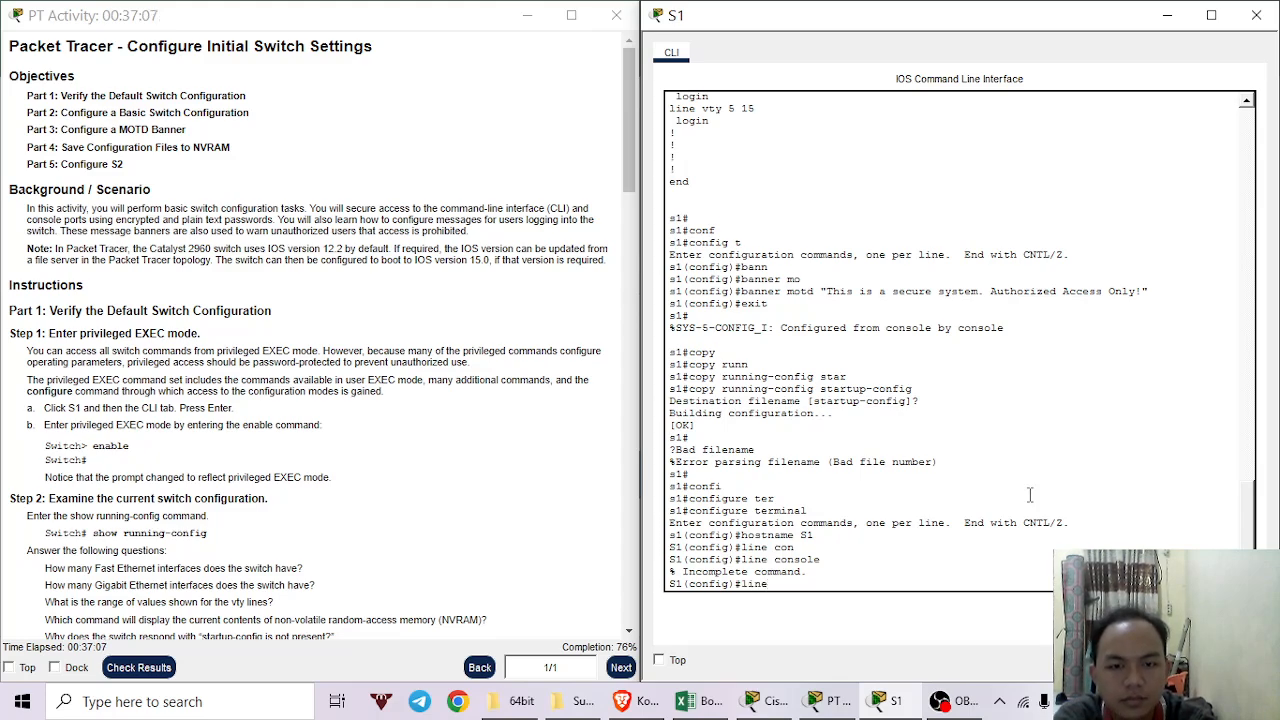
{"action": "key", "text": "Tab"}
{"action": "type", "text": "con"}
{"action": "key", "text": "Tab"}
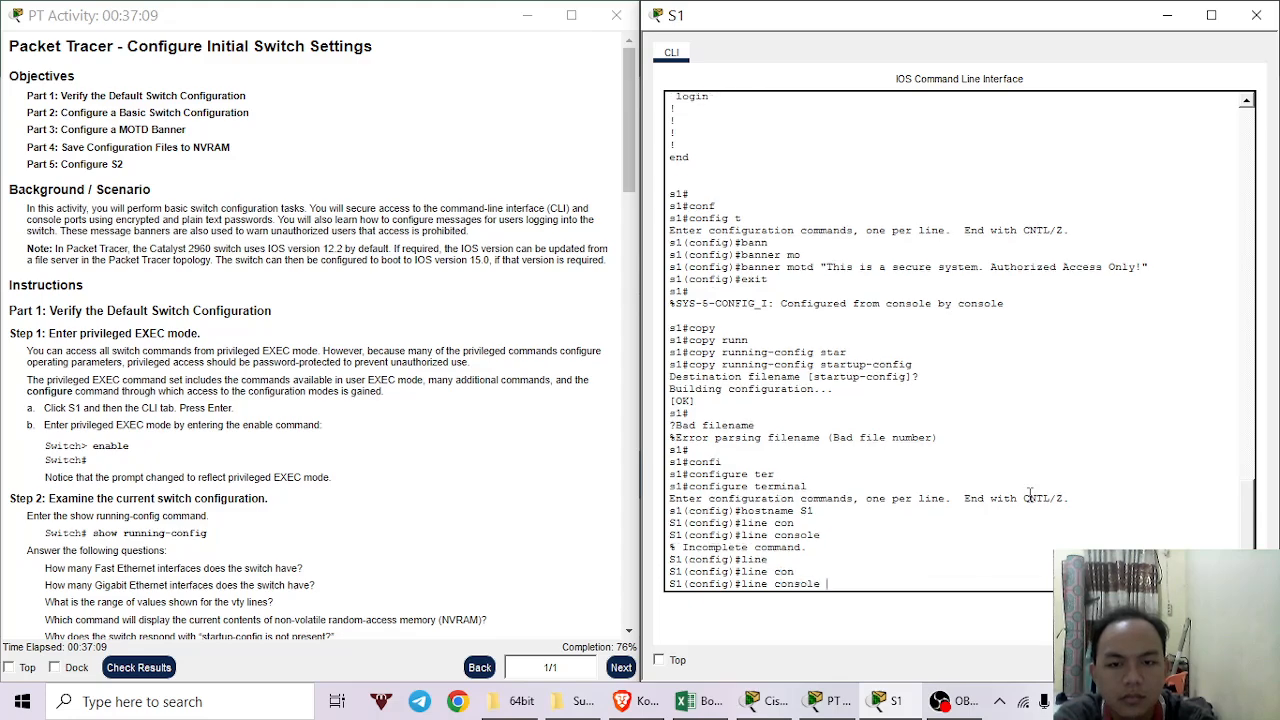
{"action": "key", "text": "Return"}
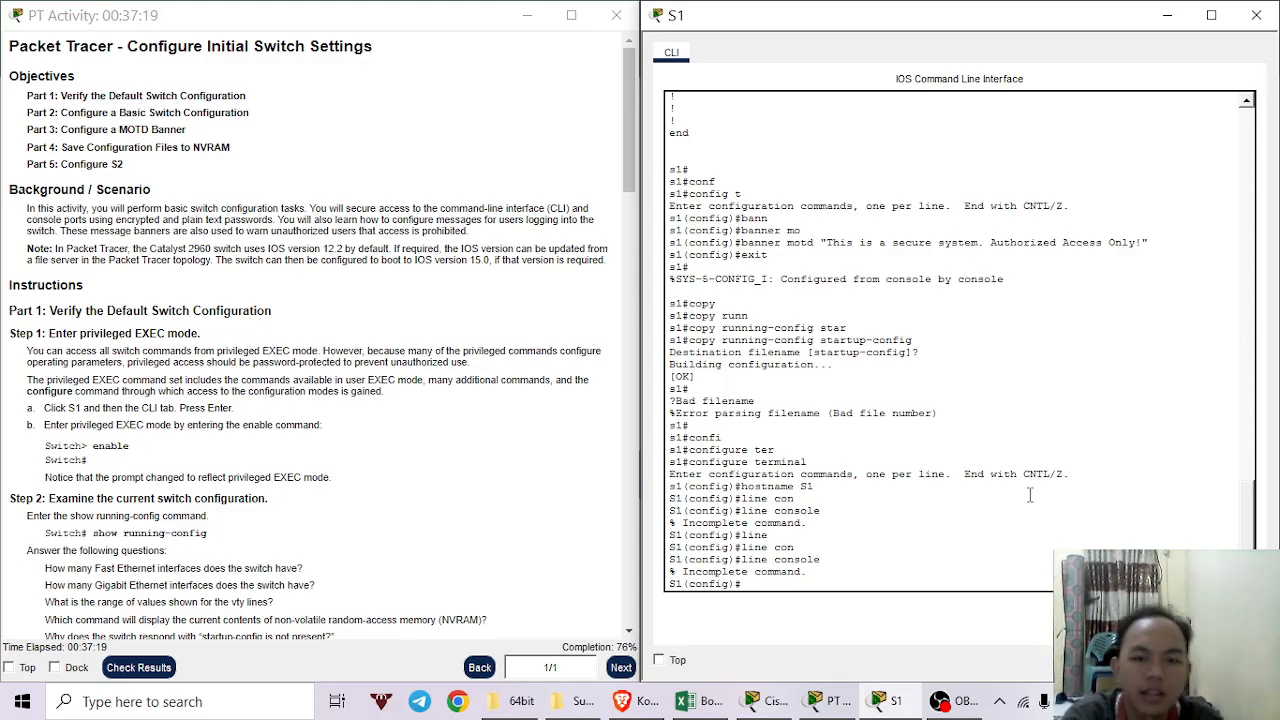
{"action": "key", "text": "Return"}
Enter line console 0 configuration mode on S1 and begin the password command.
{"action": "type", "text": "line"}
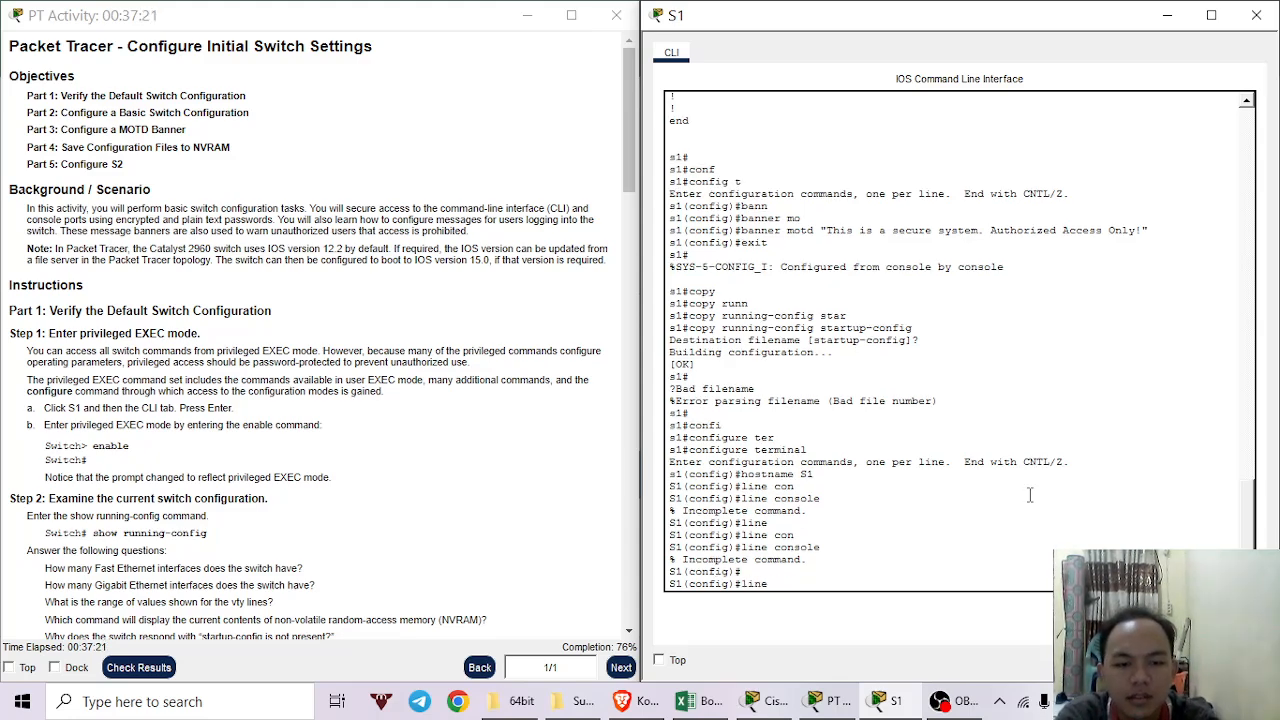
{"action": "key", "text": "Tab"}
{"action": "type", "text": "con"}
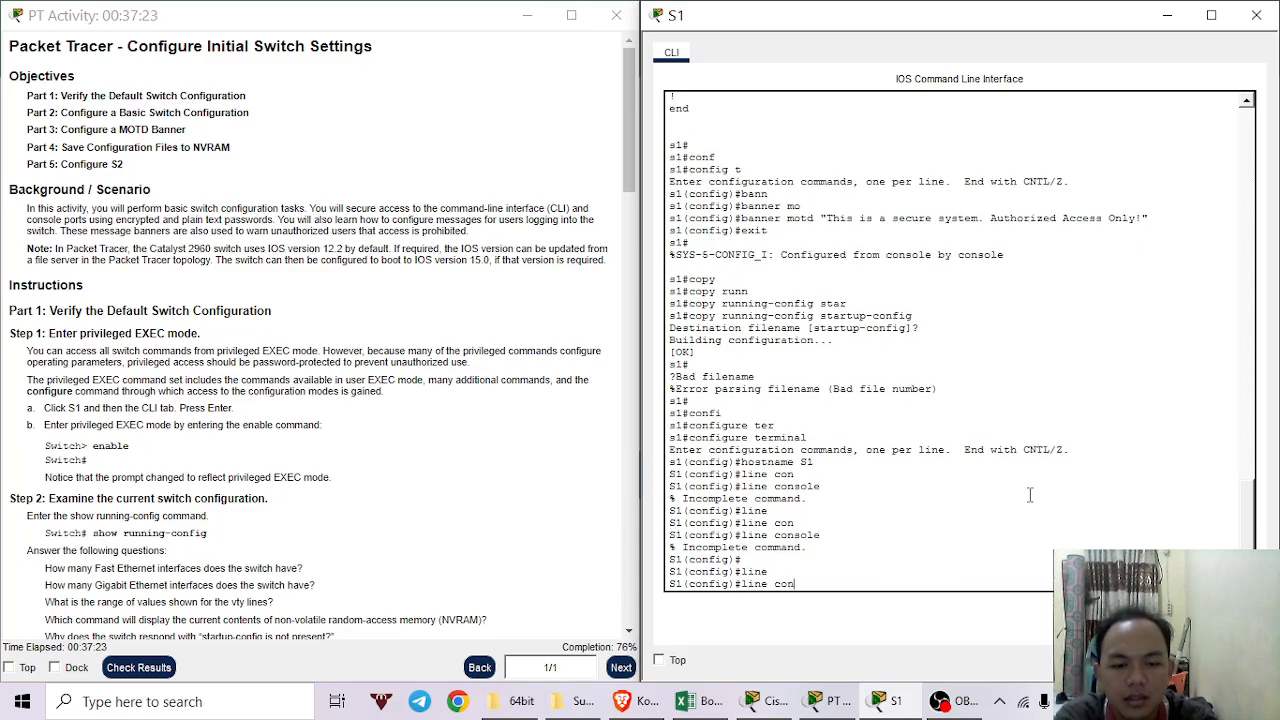
{"action": "key", "text": "Tab"}
{"action": "type", "text": "0"}
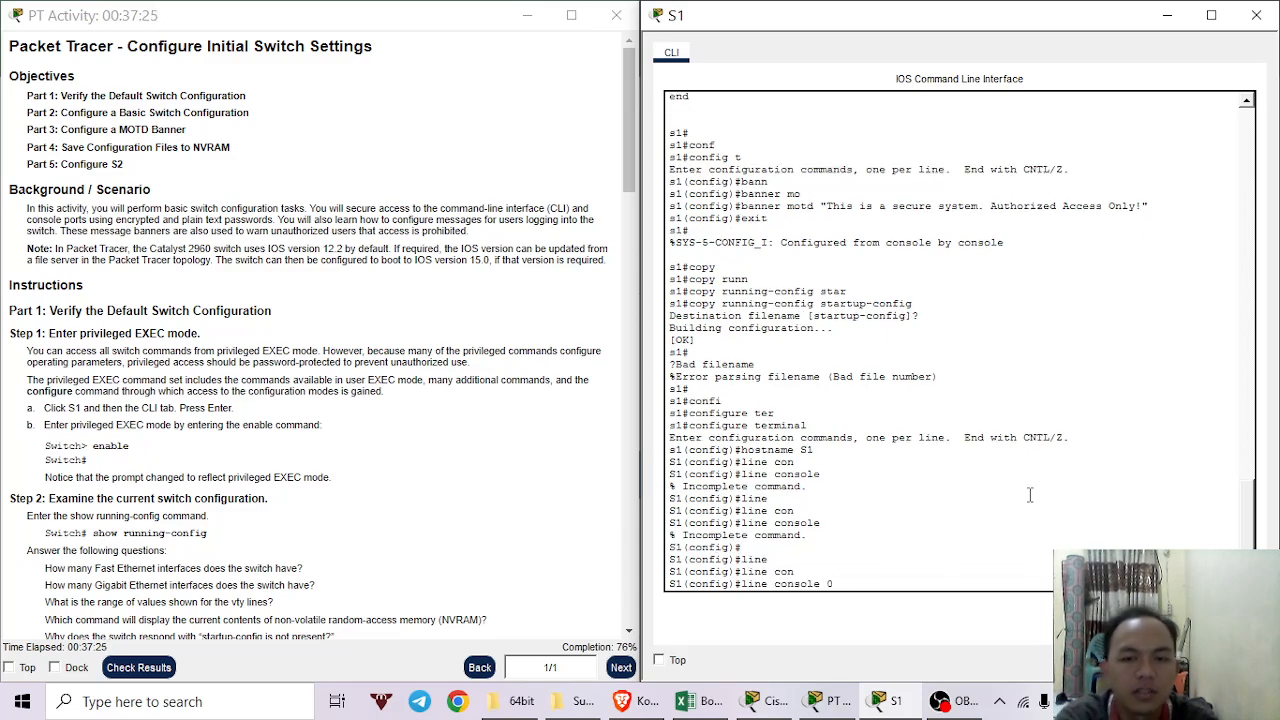
{"action": "key", "text": "Return"}
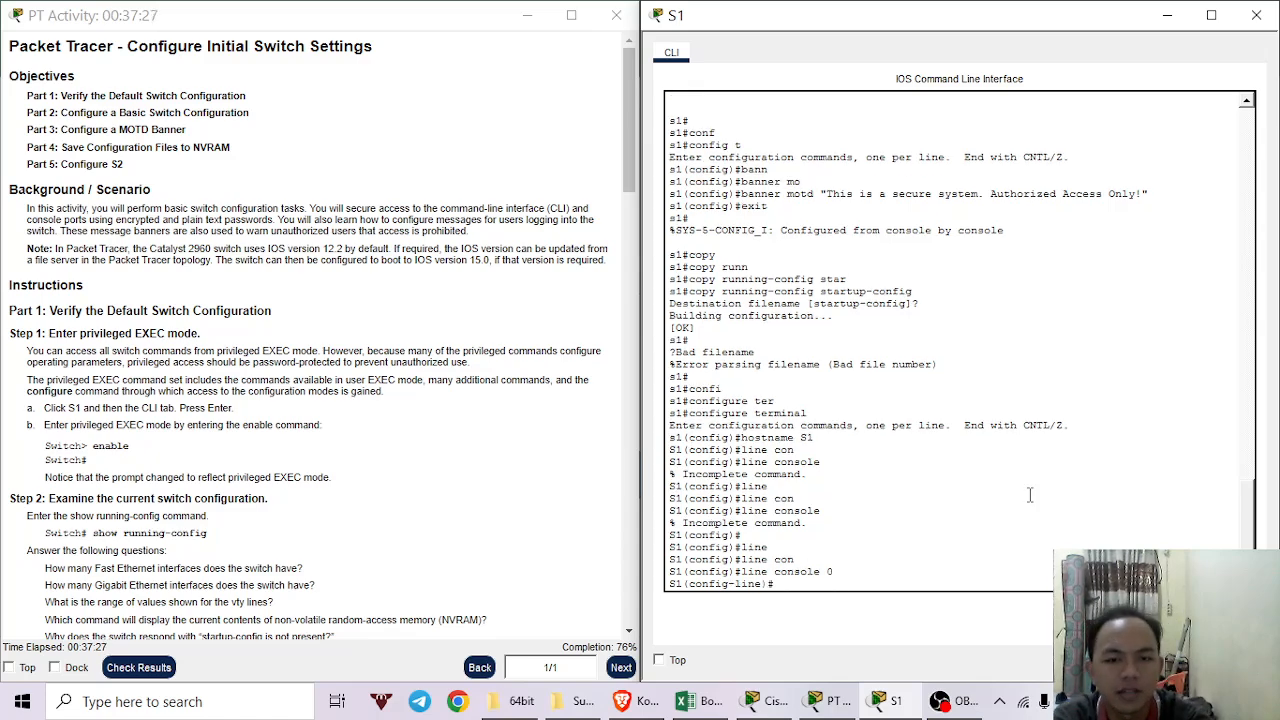
{"action": "type", "text": "p"}
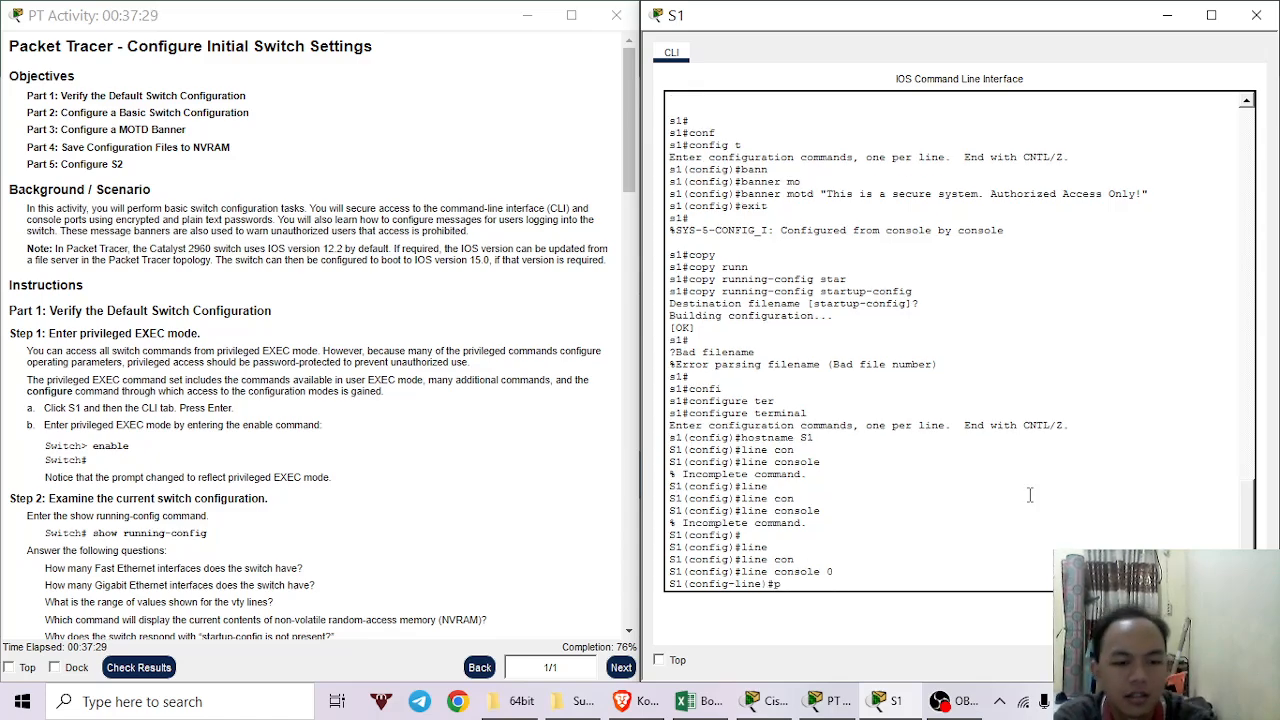
{"action": "type", "text": "asswo"}
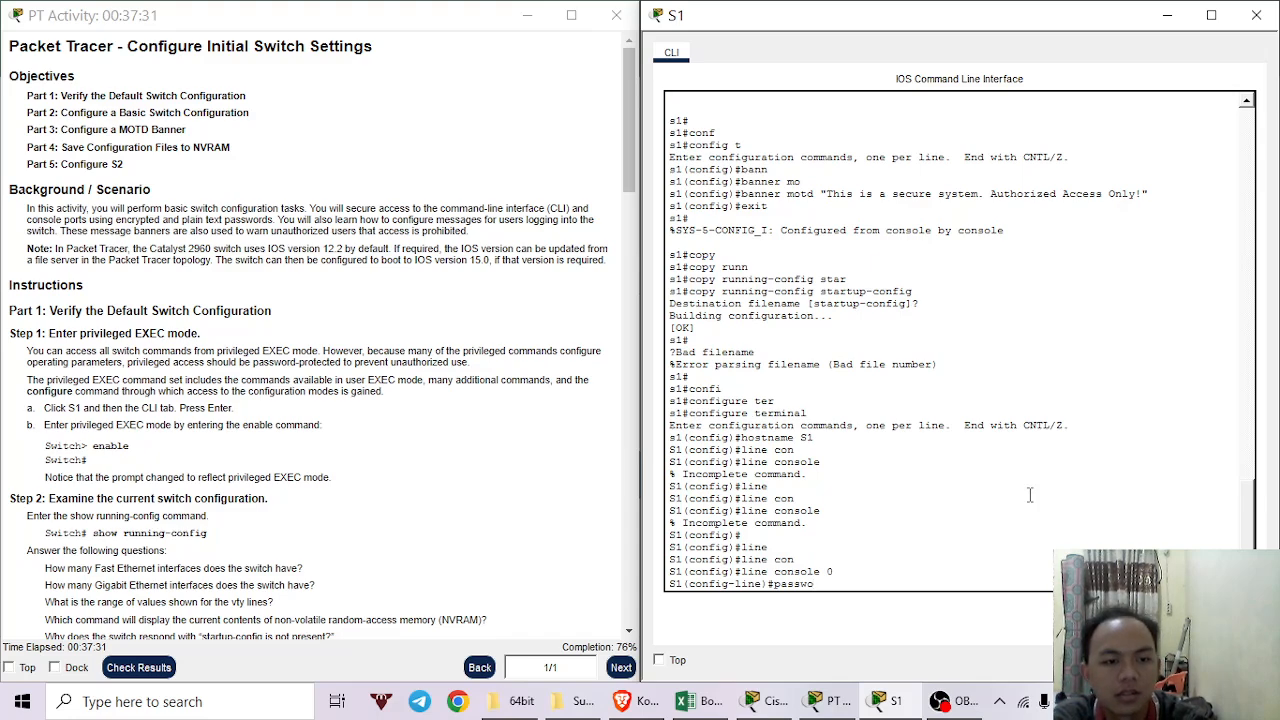
{"action": "type", "text": "rd"}
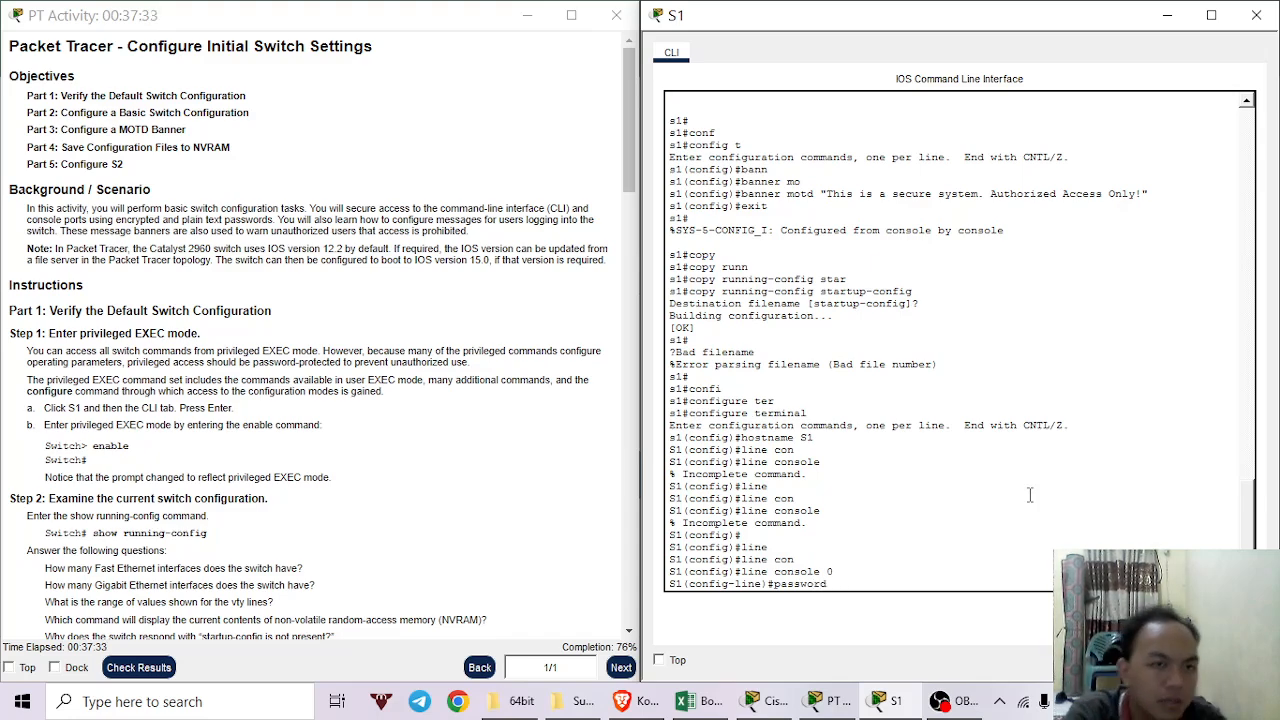
Set the console line password on S1.
{"action": "scroll", "coordinate": [418, 482], "scroll_direction": "down", "scroll_amount": 6}
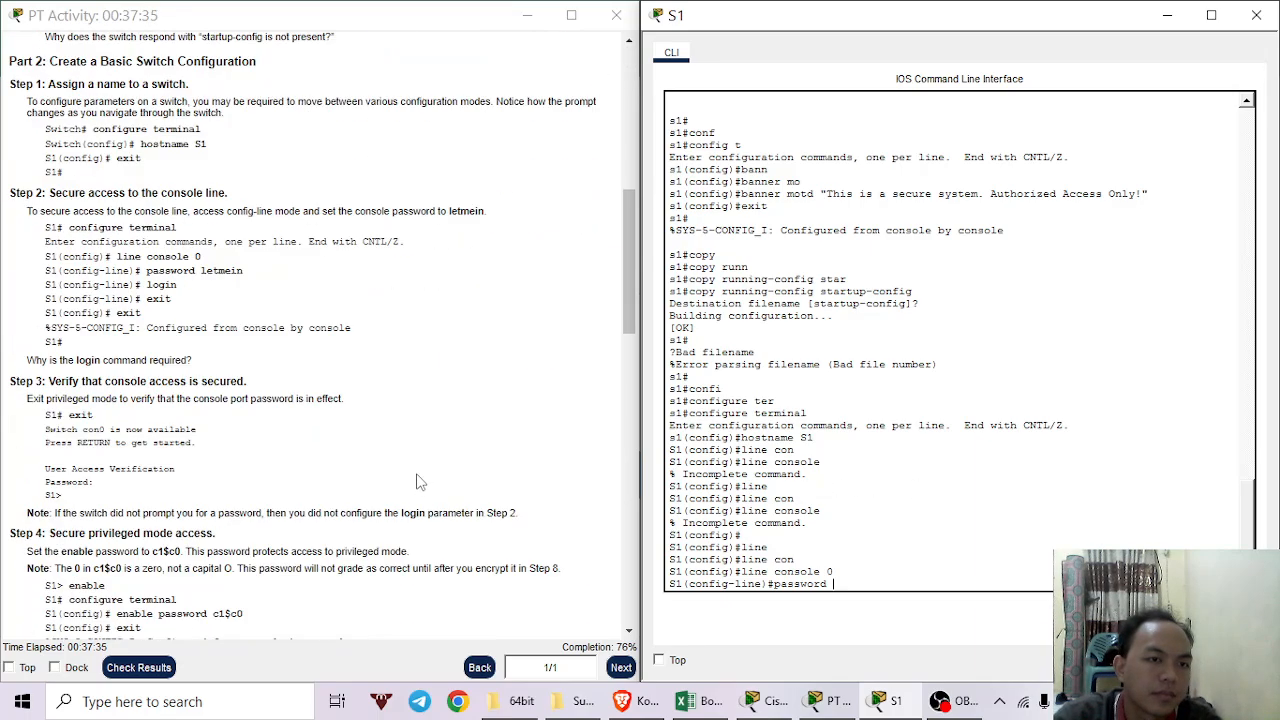
{"action": "scroll", "coordinate": [418, 482], "scroll_direction": "down", "scroll_amount": 5}
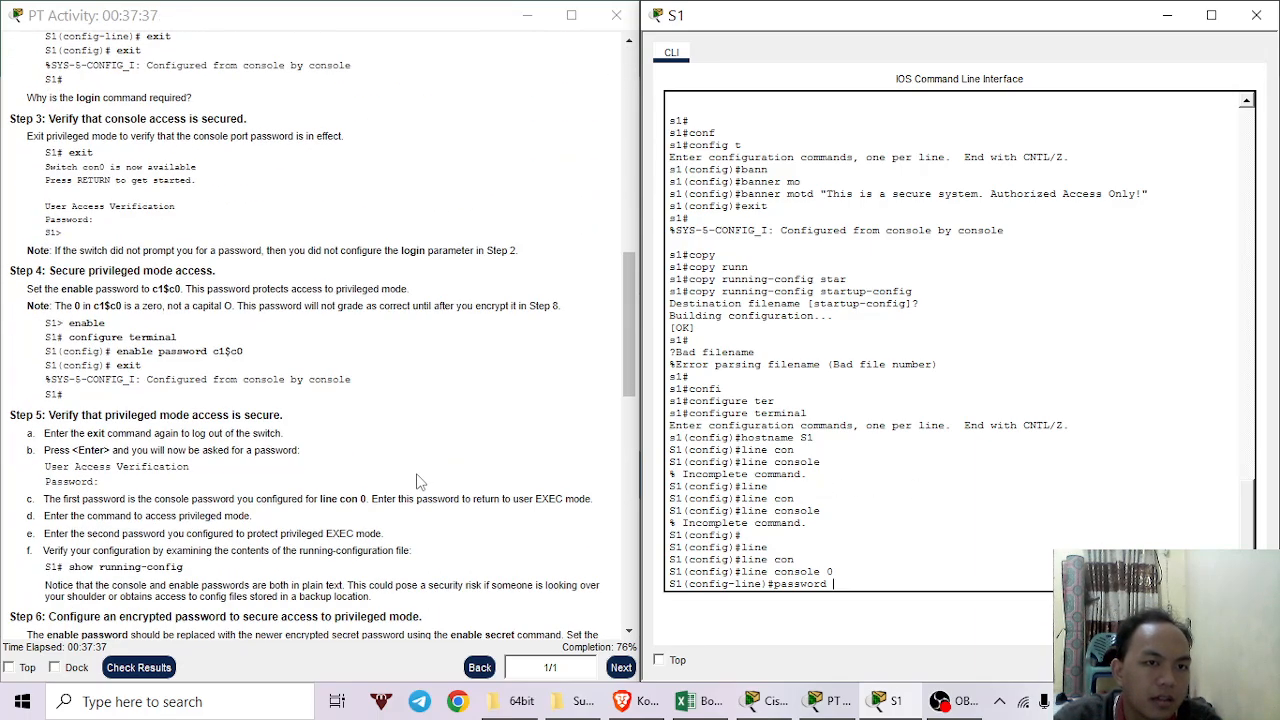
{"action": "scroll", "coordinate": [440, 517], "scroll_direction": "down", "scroll_amount": 1}
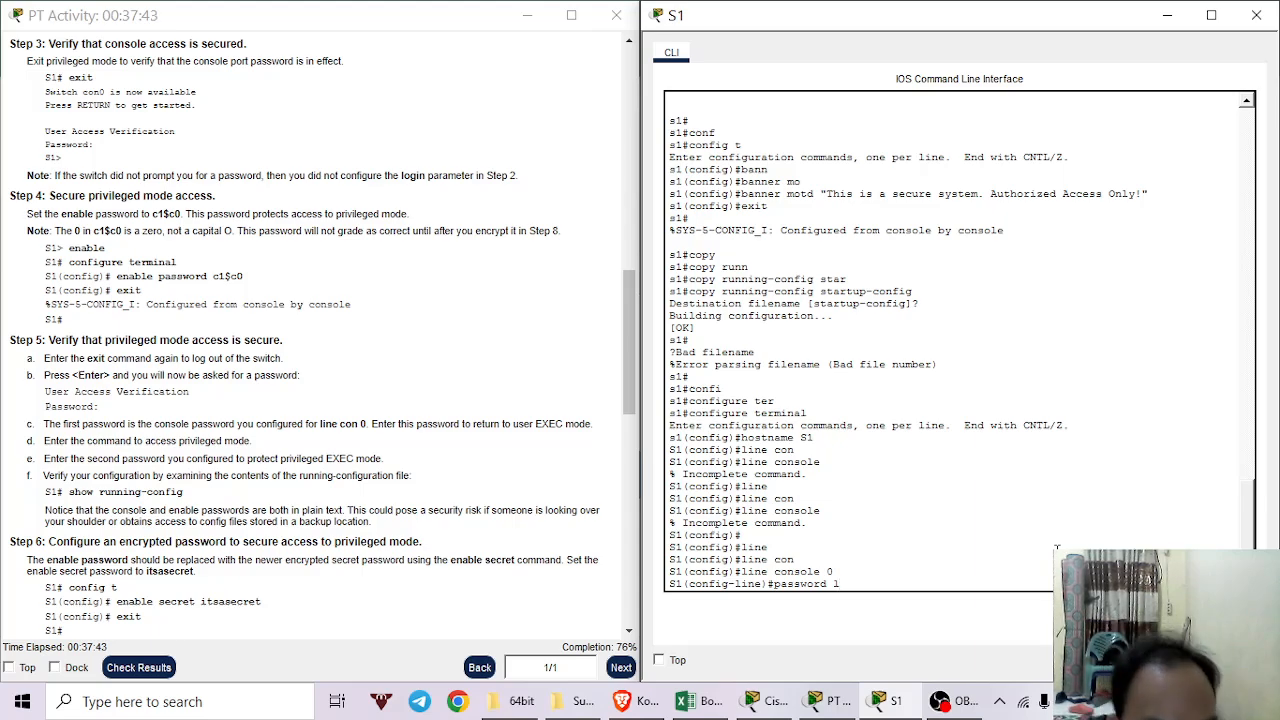
{"action": "type", "text": "e"}
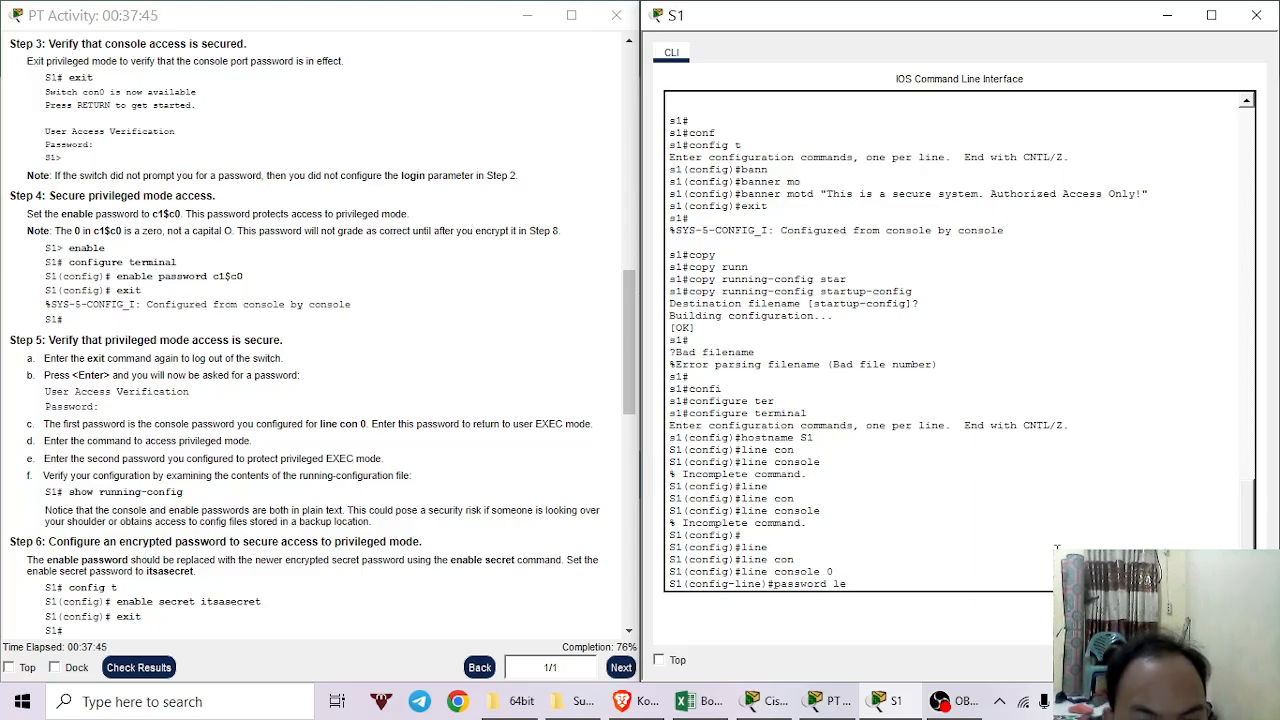
{"action": "type", "text": "t"}
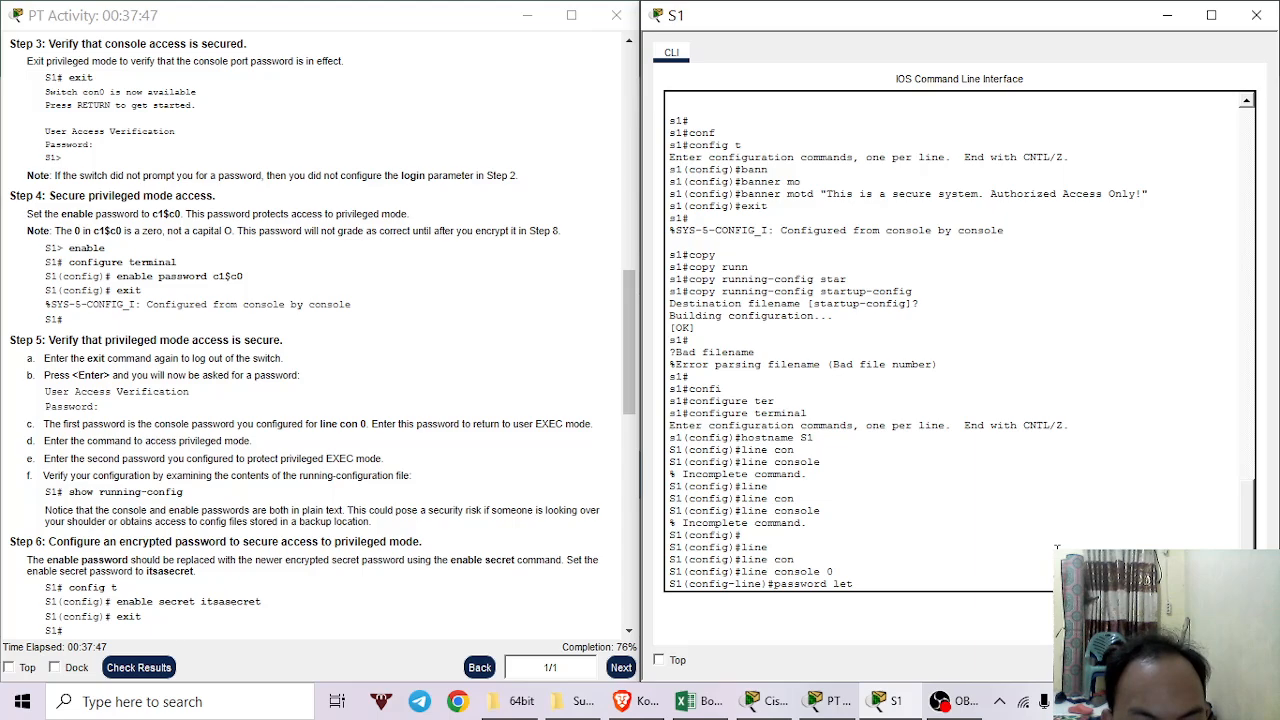
{"action": "type", "text": "mei"}
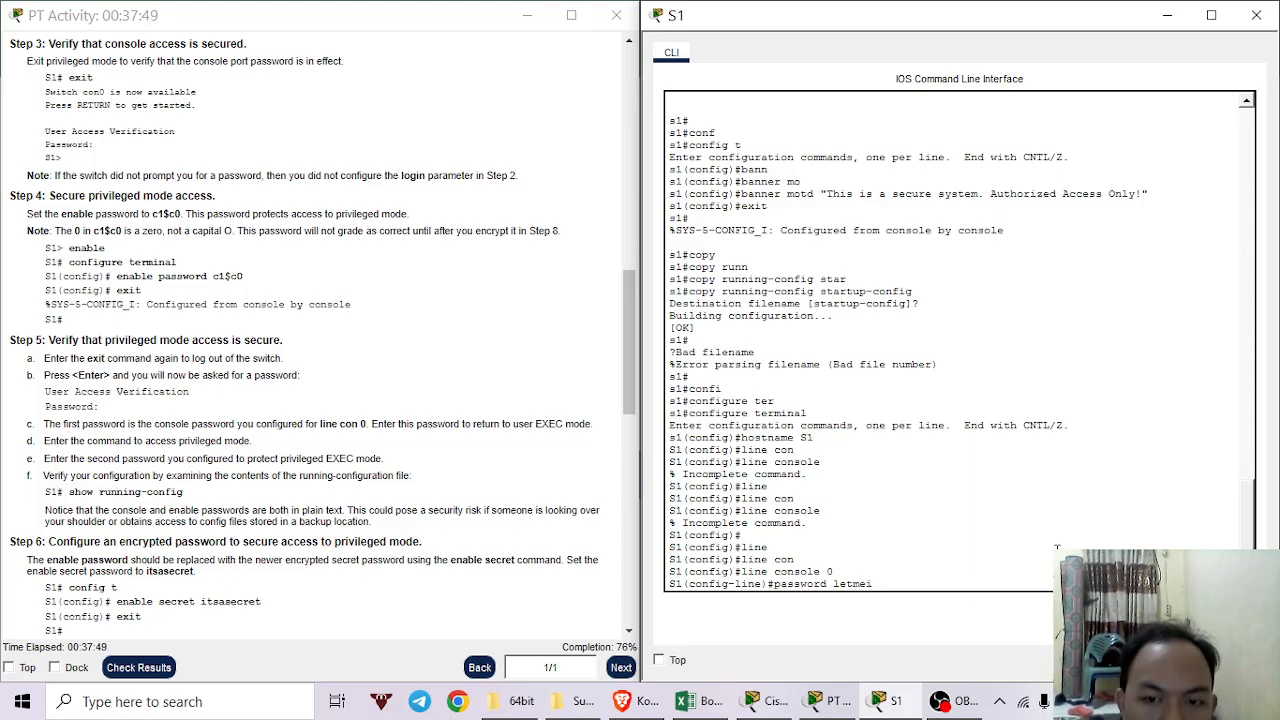
{"action": "type", "text": "n"}
{"action": "key", "text": "Return"}
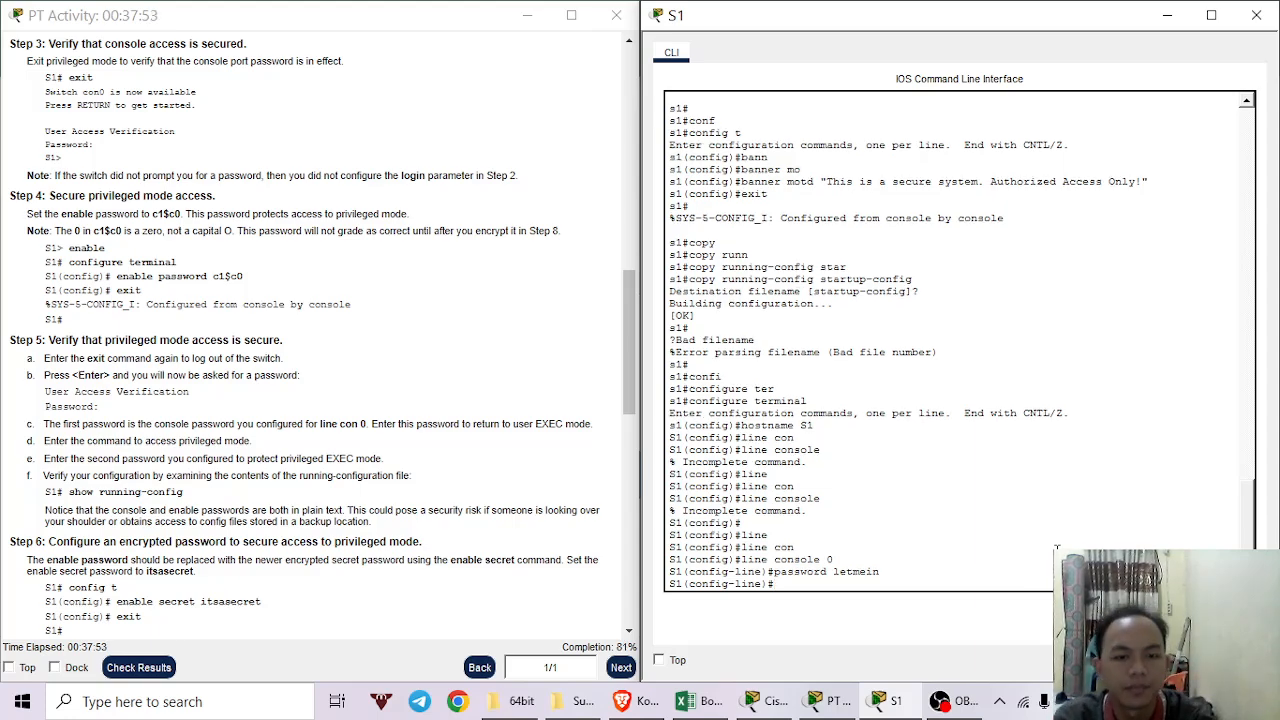
Exit to privileged EXEC, copy running-config to startup-config, and close S1's window.
{"action": "type", "text": "exit"}
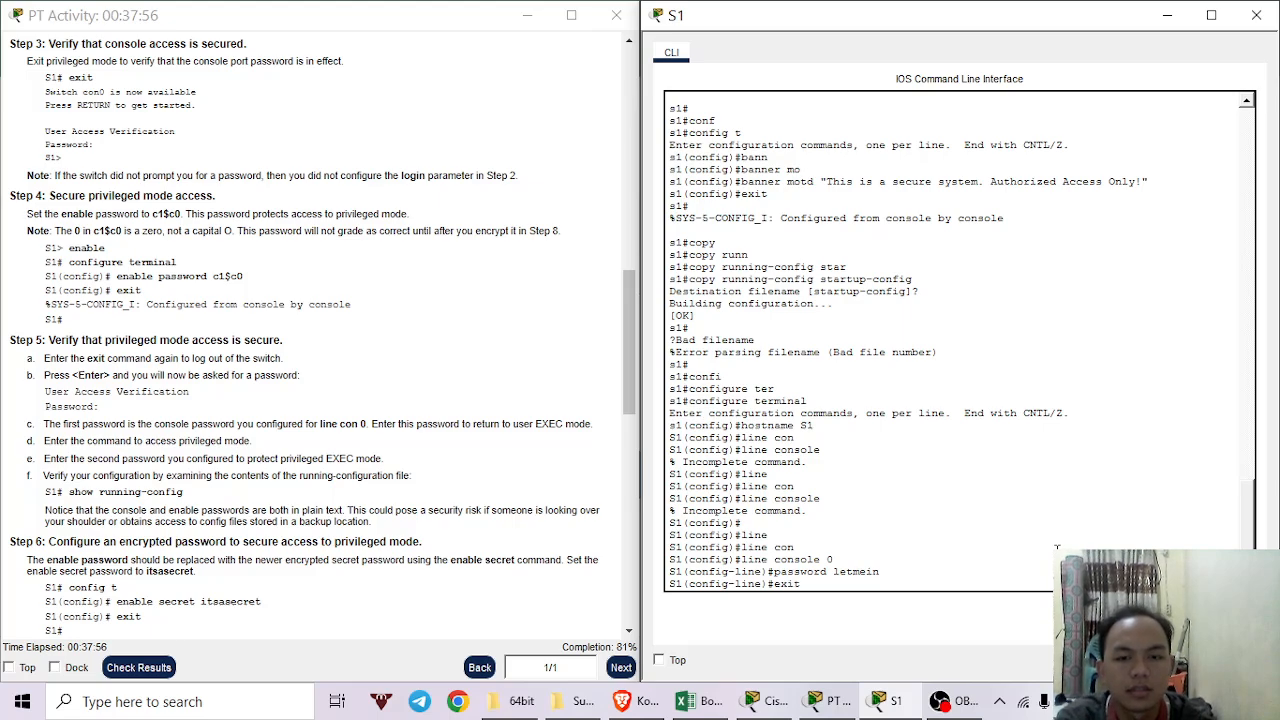
{"action": "key", "text": "Return"}
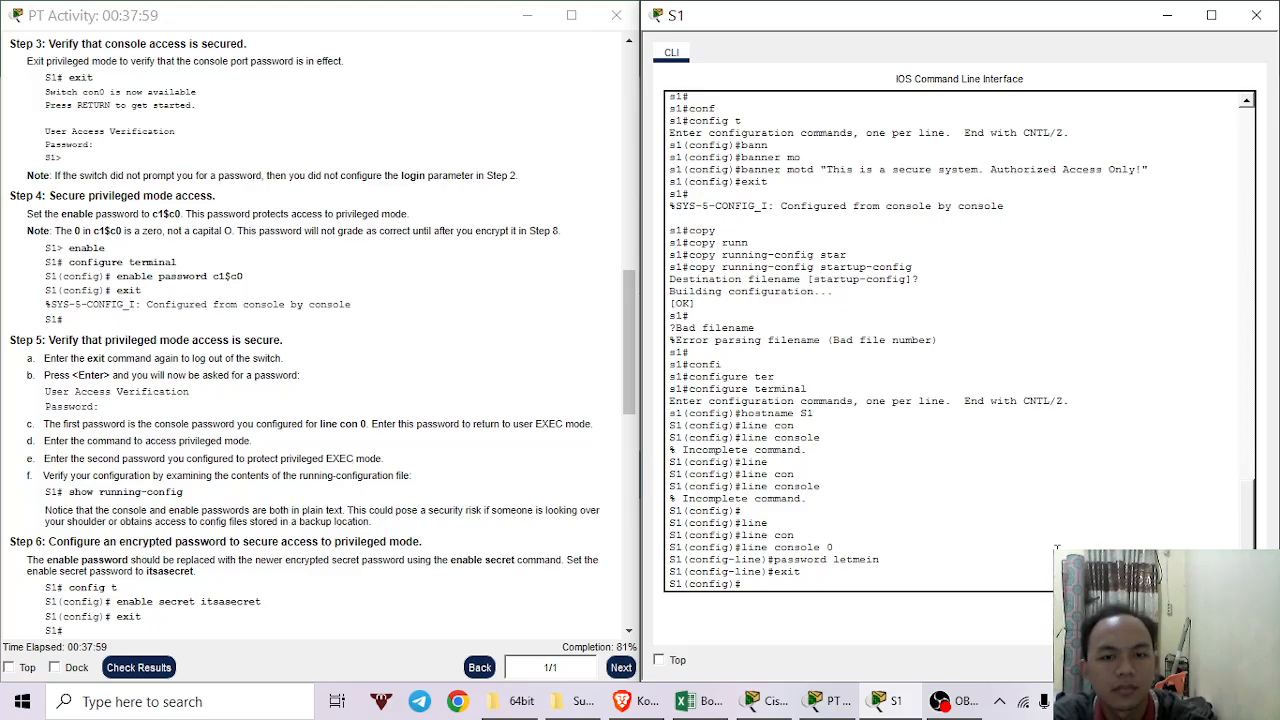
{"action": "type", "text": "exit"}
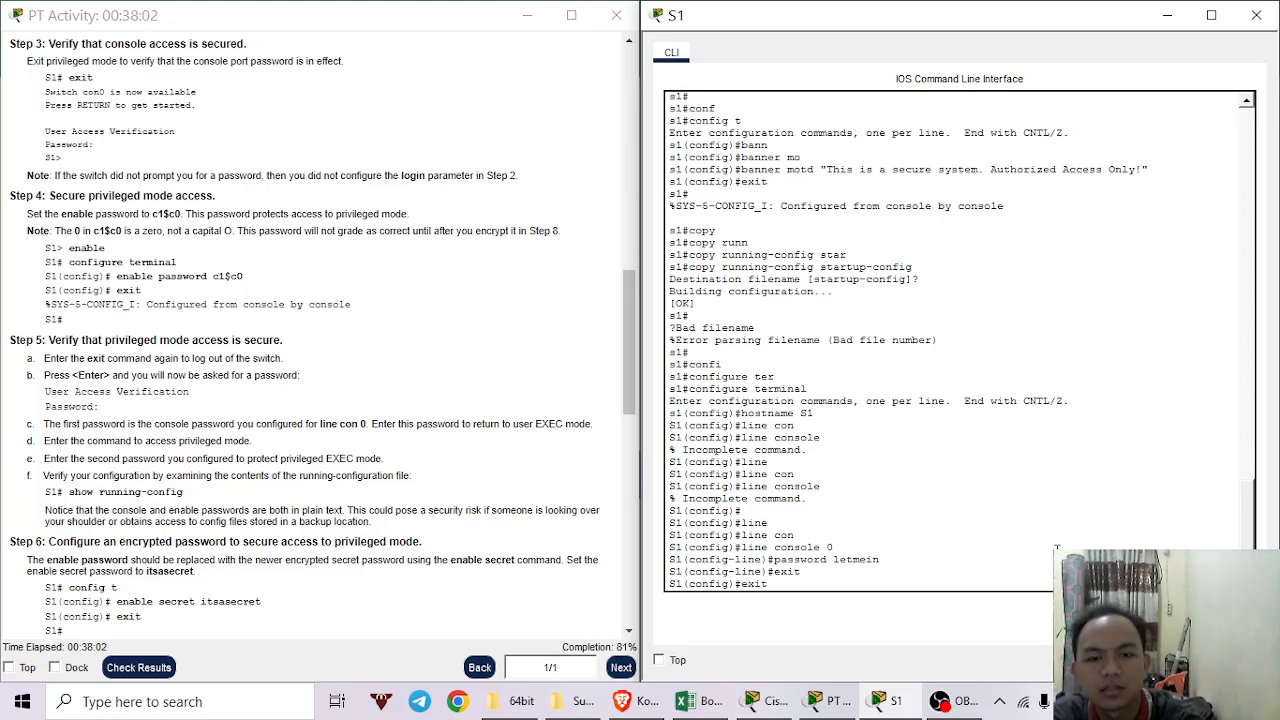
{"action": "key", "text": "Return"}
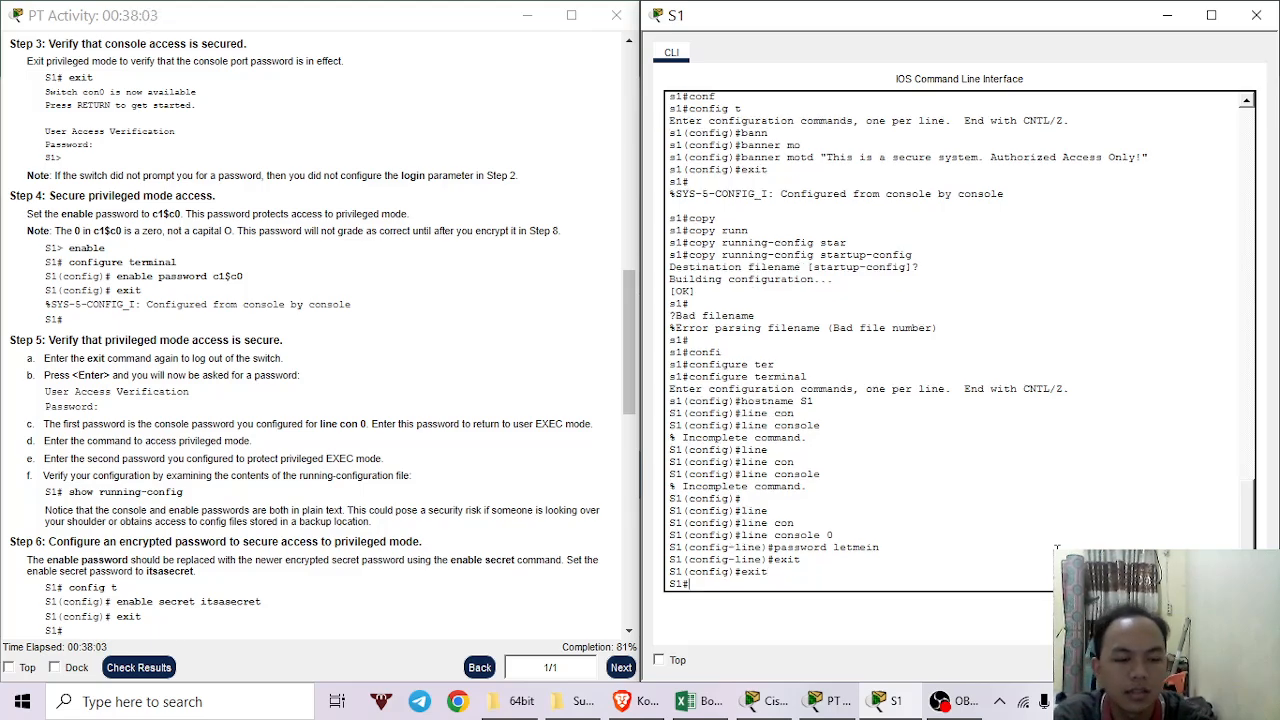
{"action": "type", "text": "copy"}
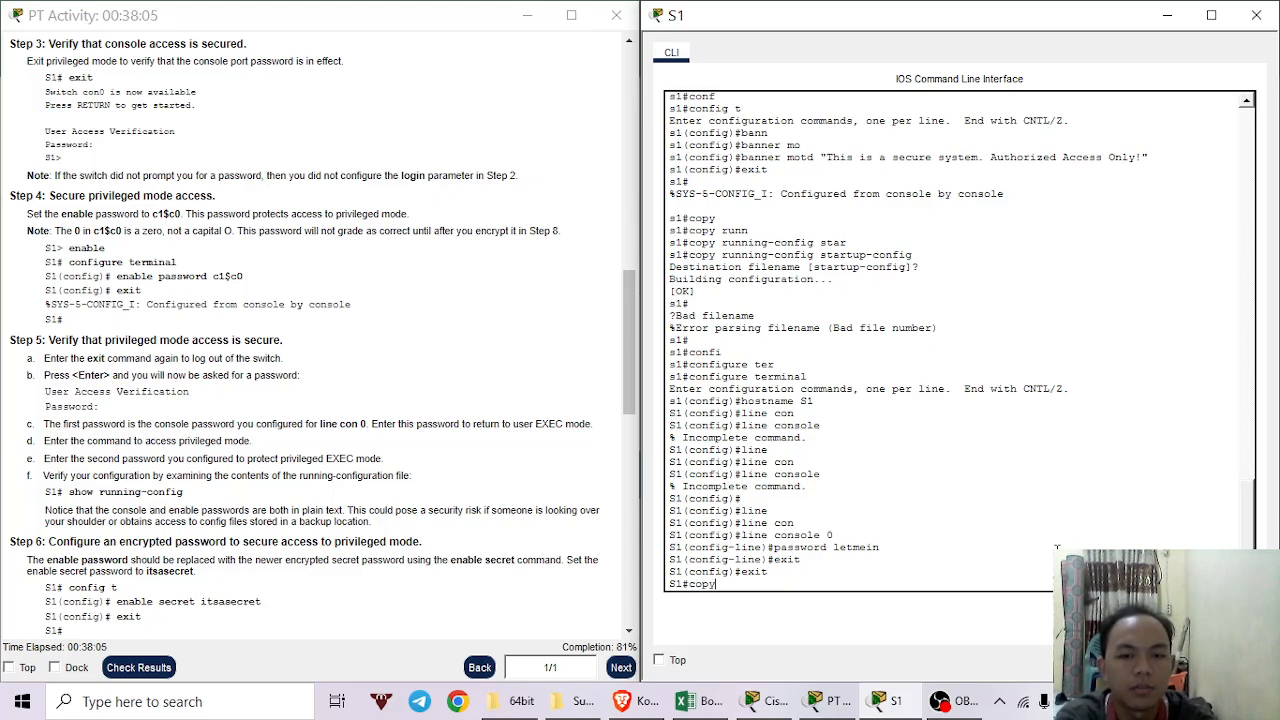
{"action": "type", "text": " runn"}
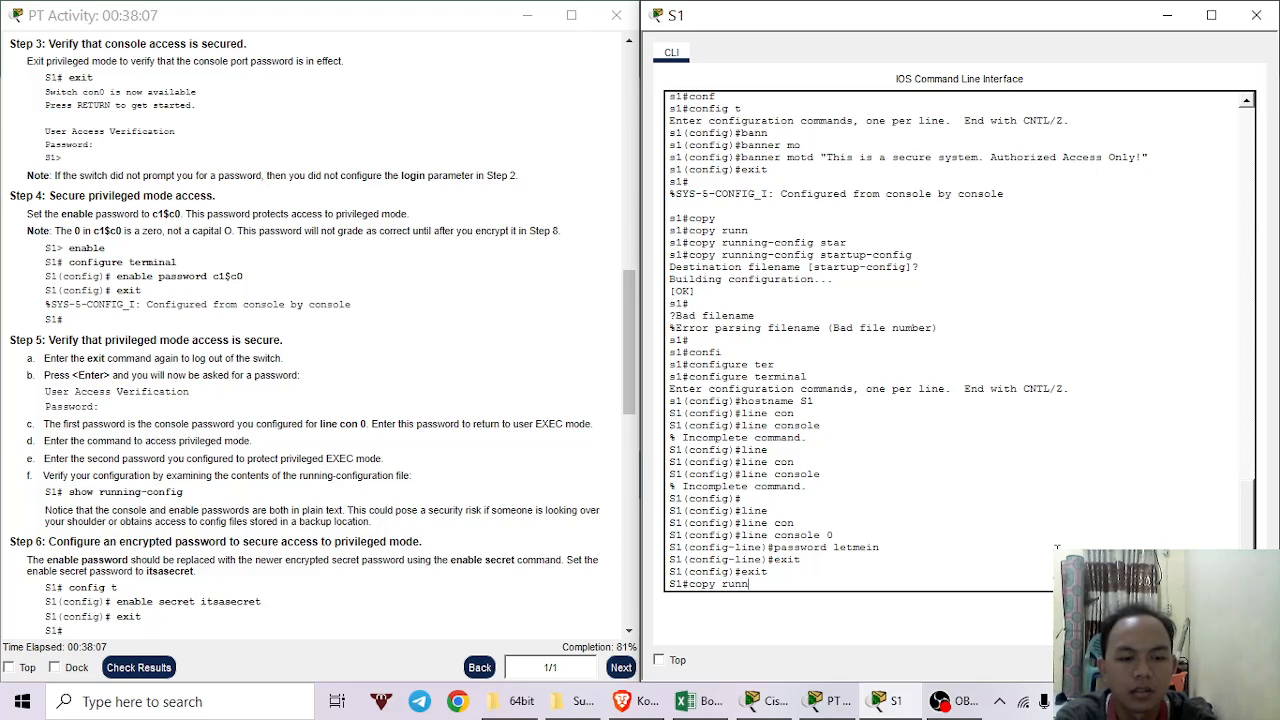
{"action": "key", "text": "Tab"}
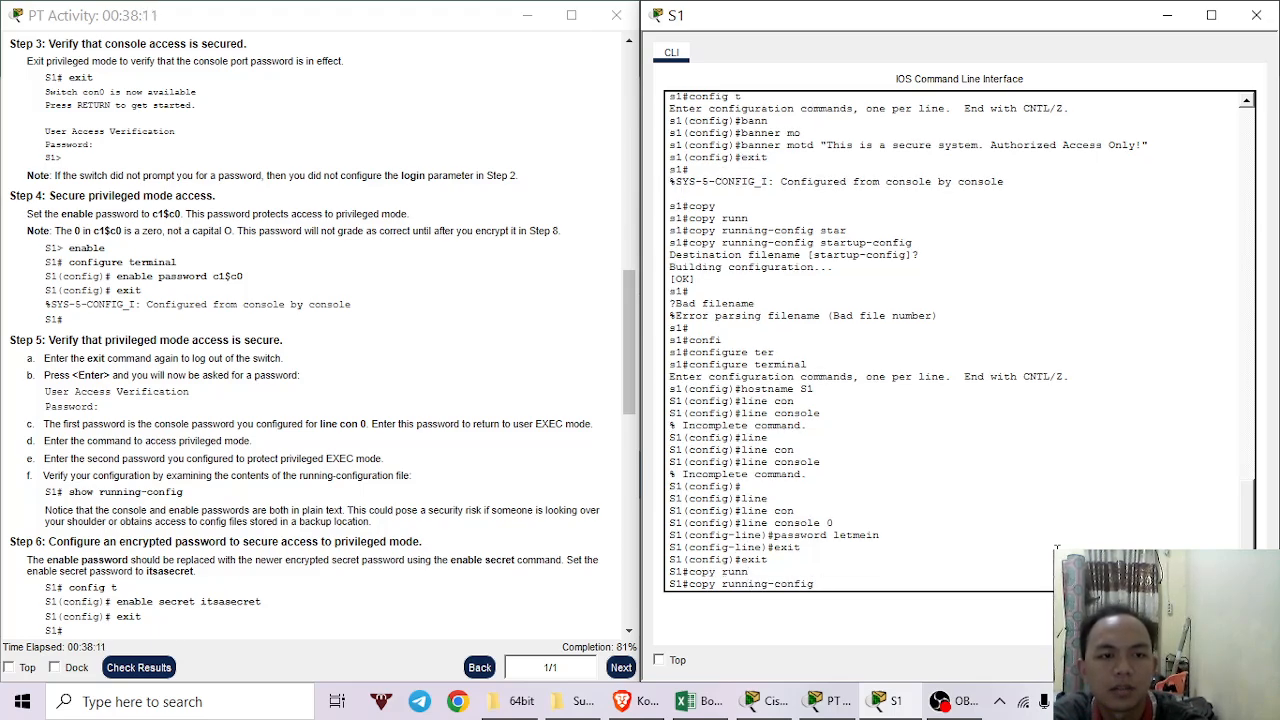
{"action": "type", "text": "star"}
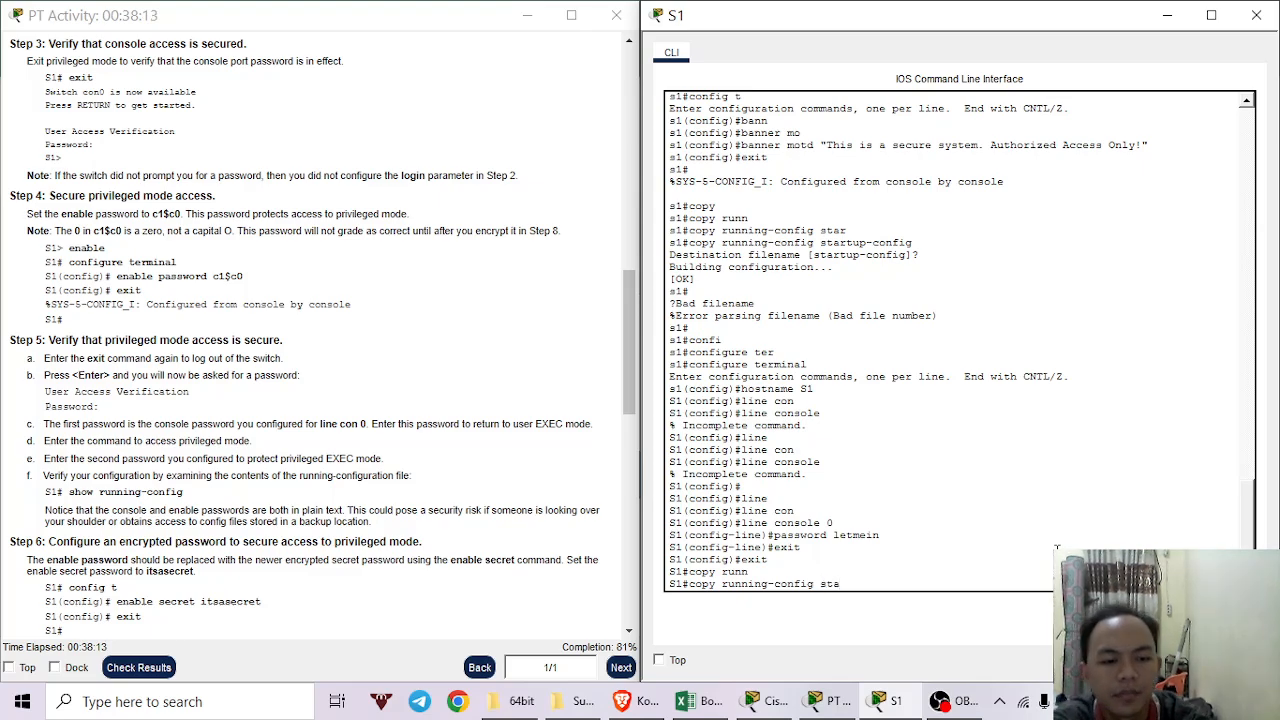
{"action": "key", "text": "Tab"}
{"action": "key", "text": "Return"}
{"action": "key", "text": "Return"}
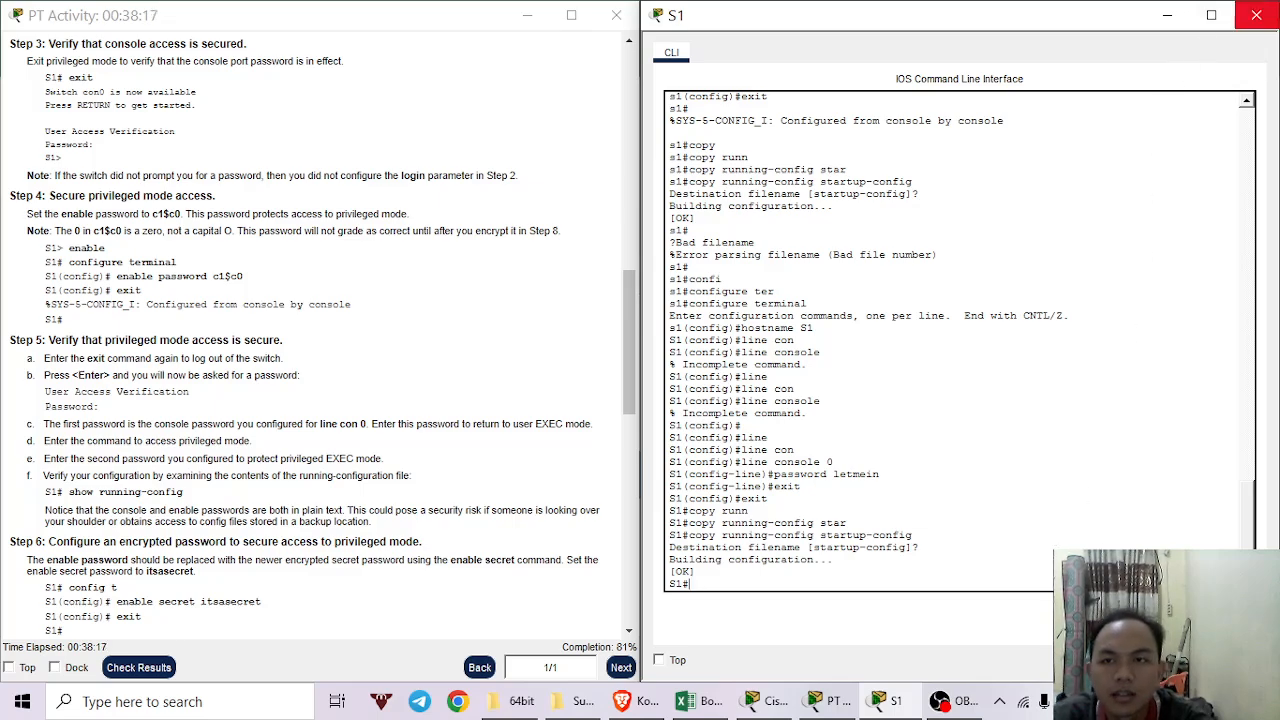
{"action": "left_click", "coordinate": [1256, 15]}
Open switch S2's CLI window, place it beside the activity instructions, and refresh the prompt.
{"action": "left_click", "coordinate": [984, 238]}
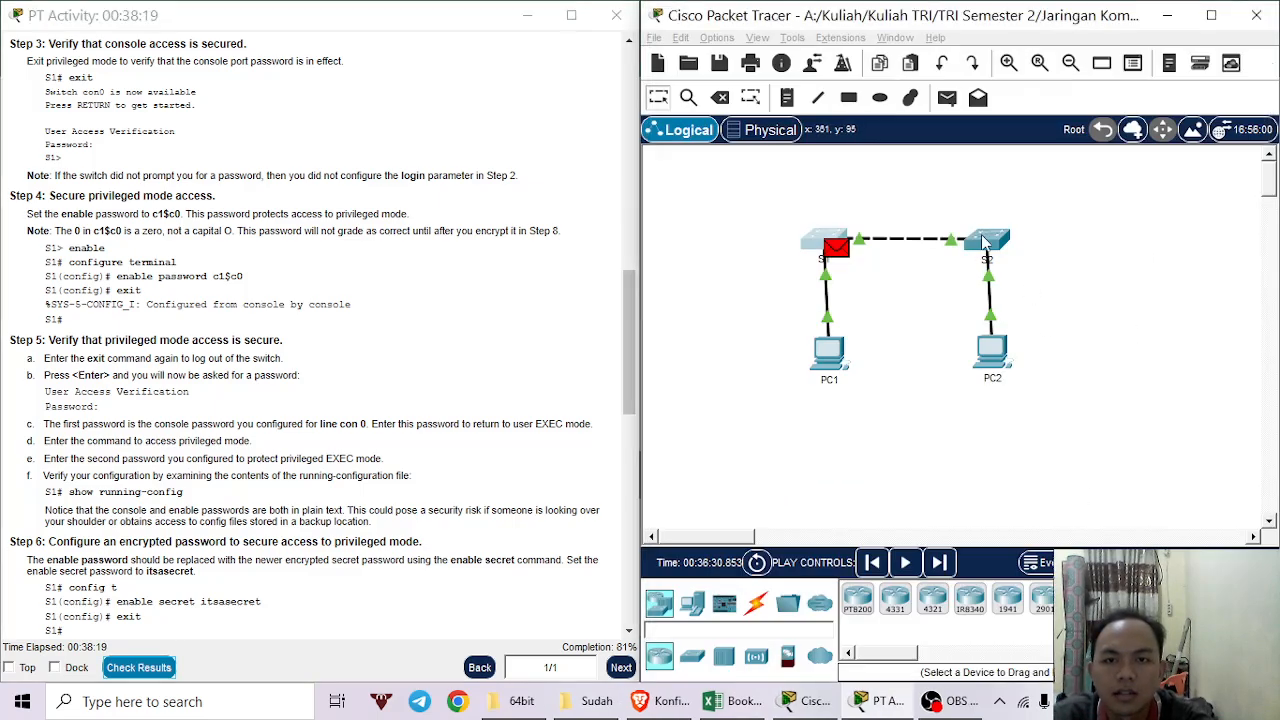
{"action": "left_click", "coordinate": [987, 240]}
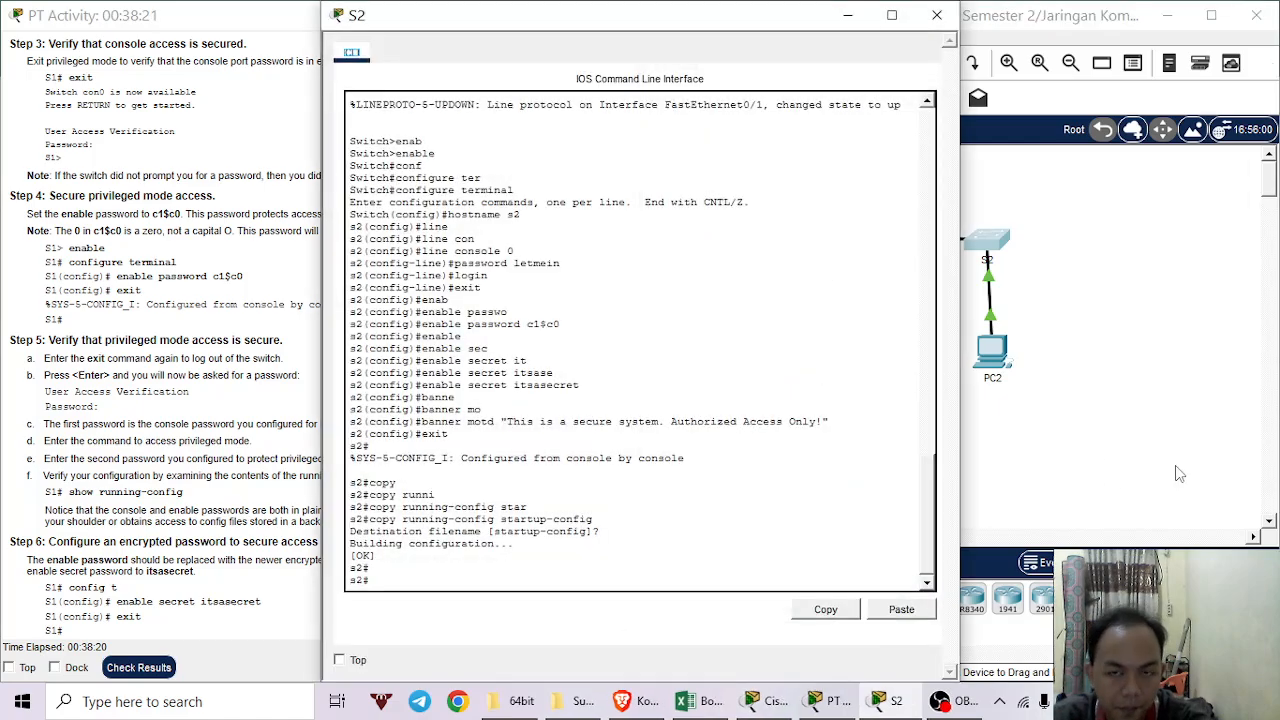
{"action": "left_click_drag", "start_coordinate": [706, 27], "coordinate": [1044, 48]}
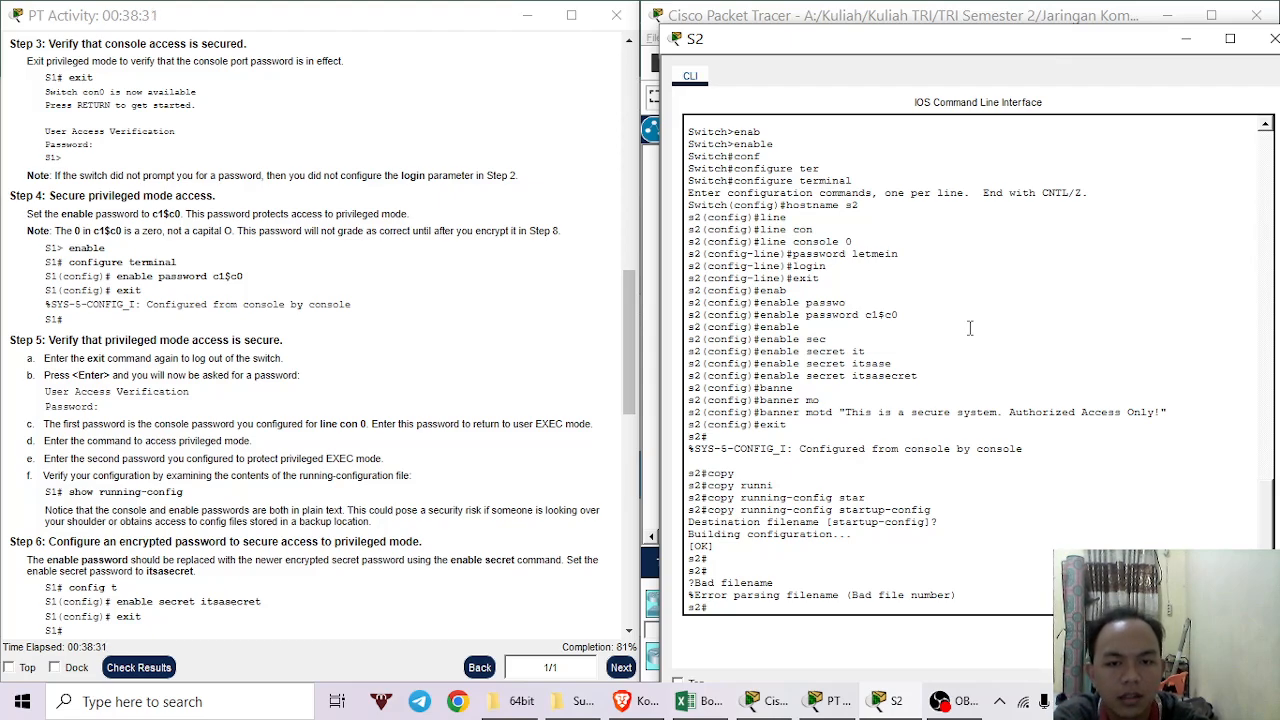
{"action": "key", "text": "Return"}
{"action": "key", "text": "Return"}
{"action": "key", "text": "Return"}
Enter global configuration mode on S2 with configure terminal.
{"action": "type", "text": "configu"}
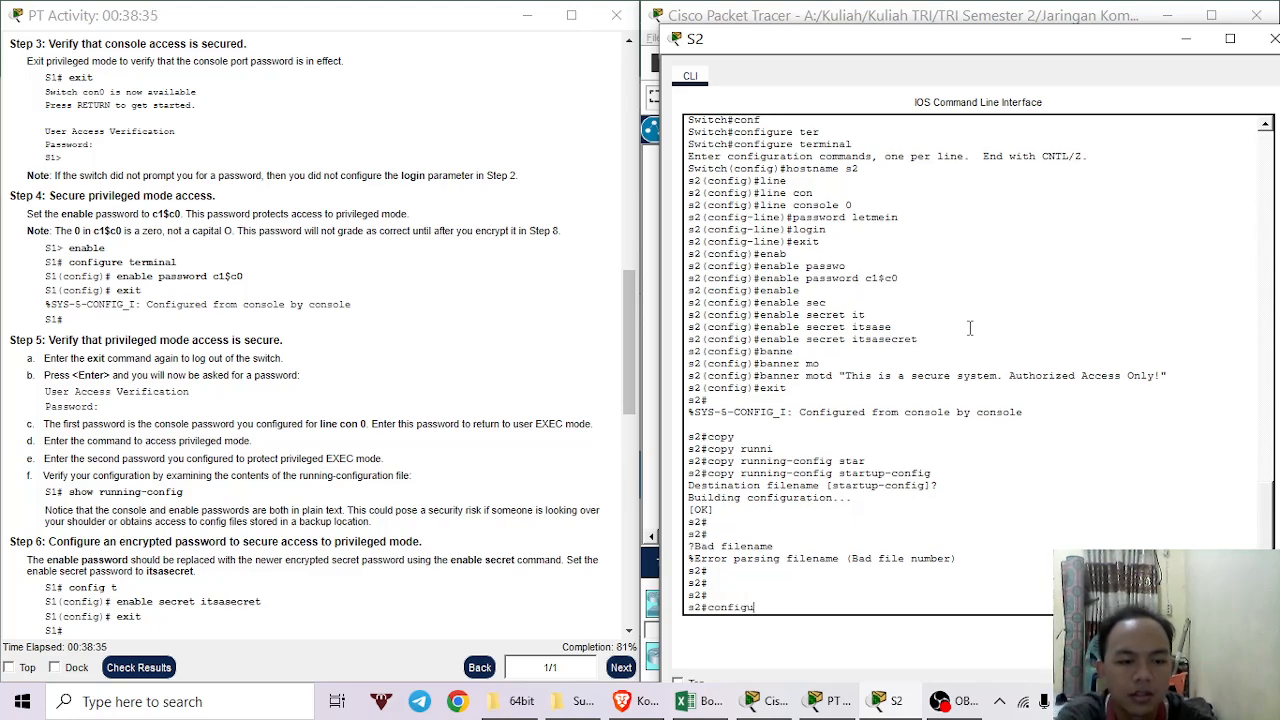
{"action": "key", "text": "Tab"}
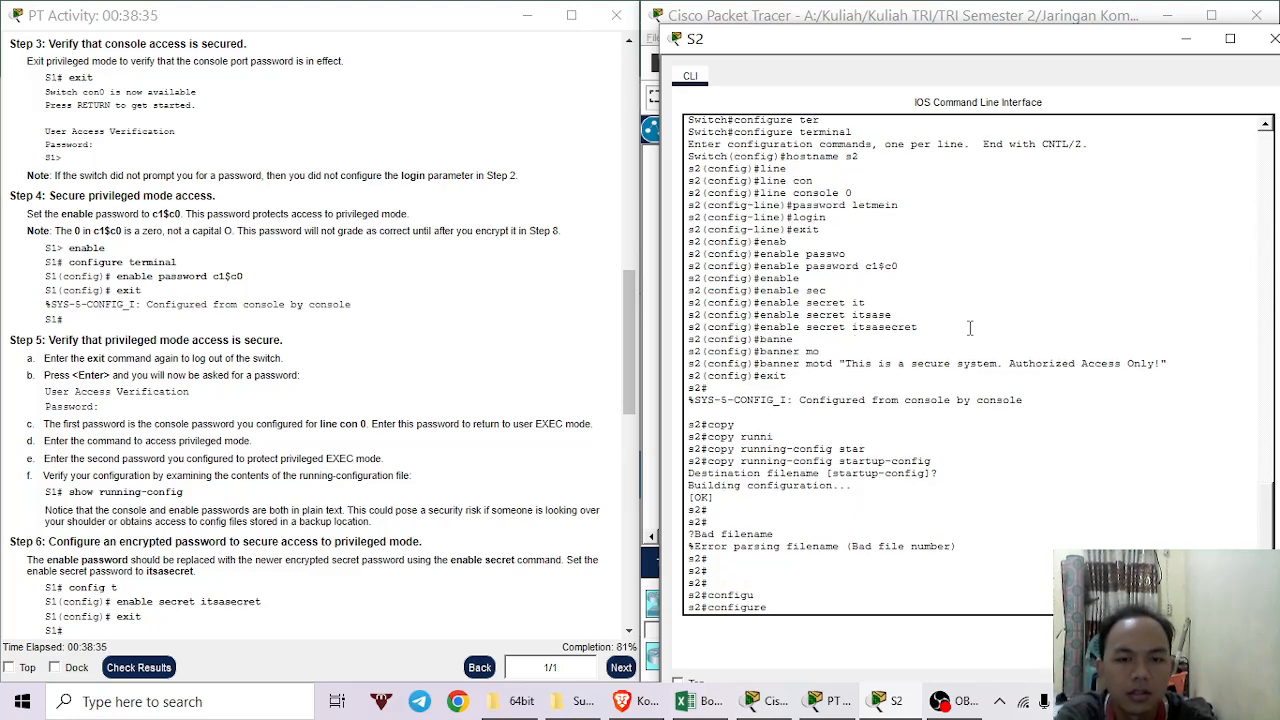
{"action": "type", "text": "ter"}
{"action": "key", "text": "Tab"}
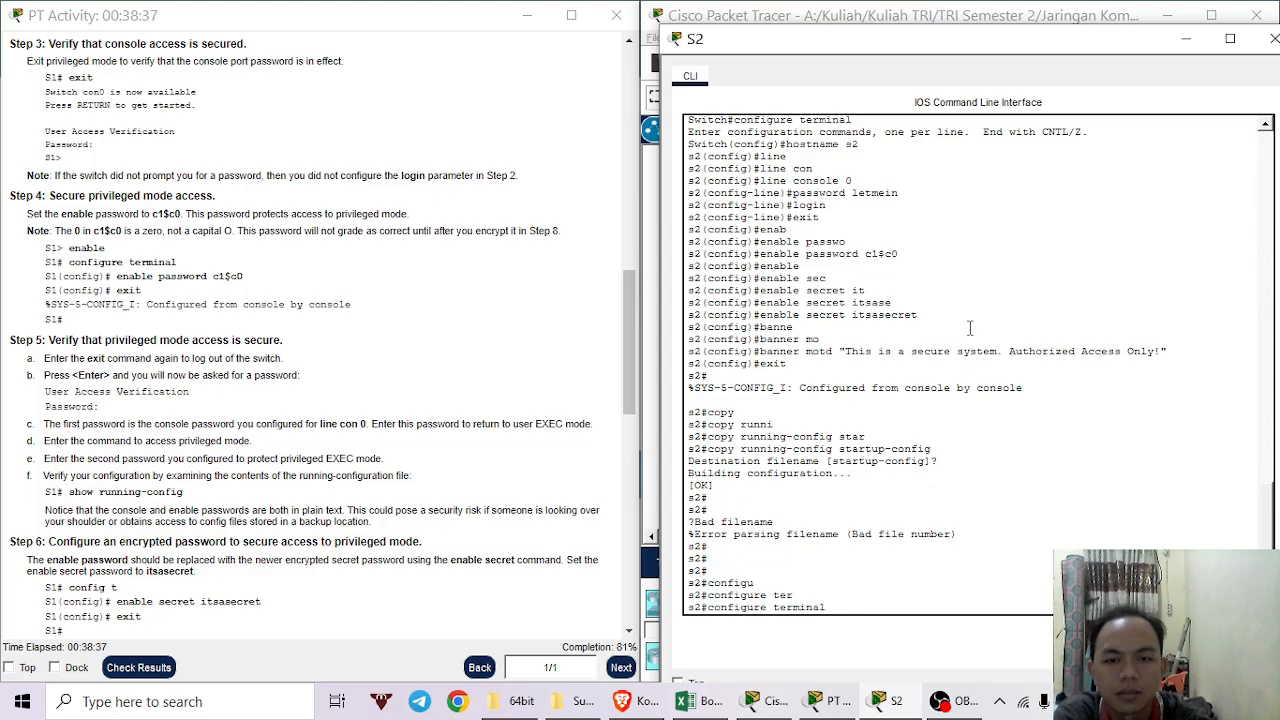
{"action": "key", "text": "Return"}
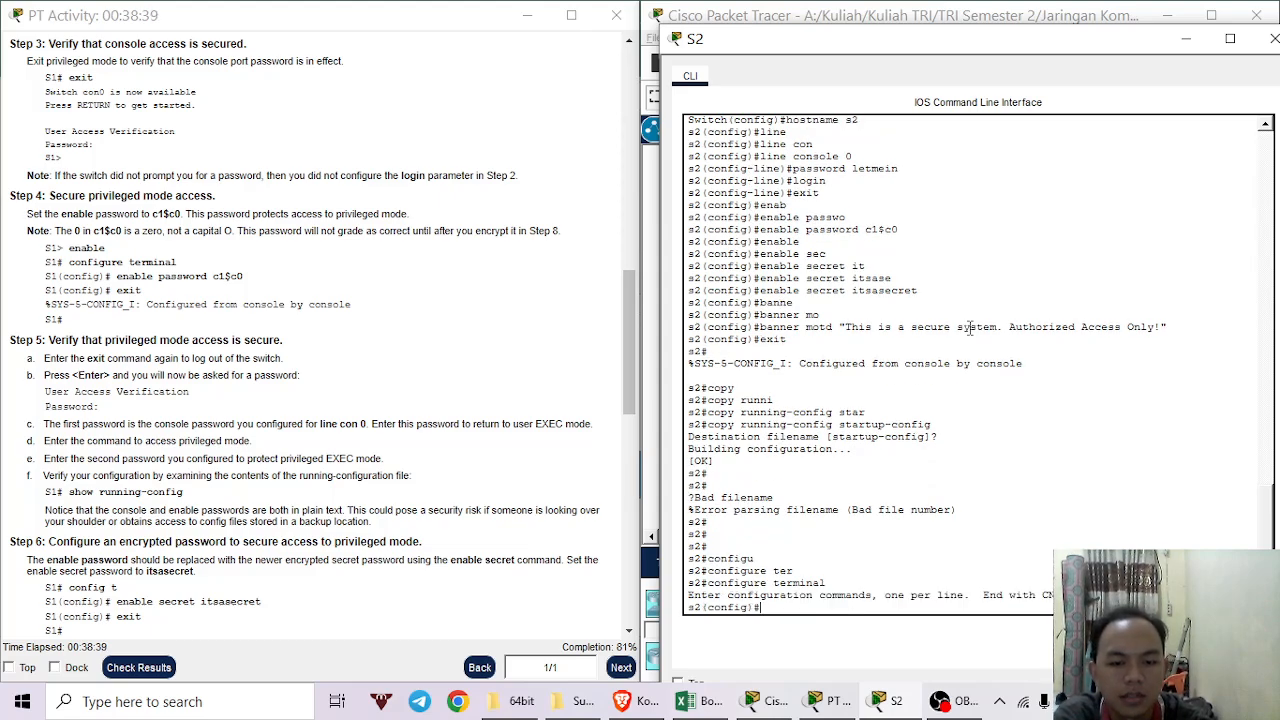
Change S2's hostname to uppercase 'S2'.
{"action": "type", "text": "host"}
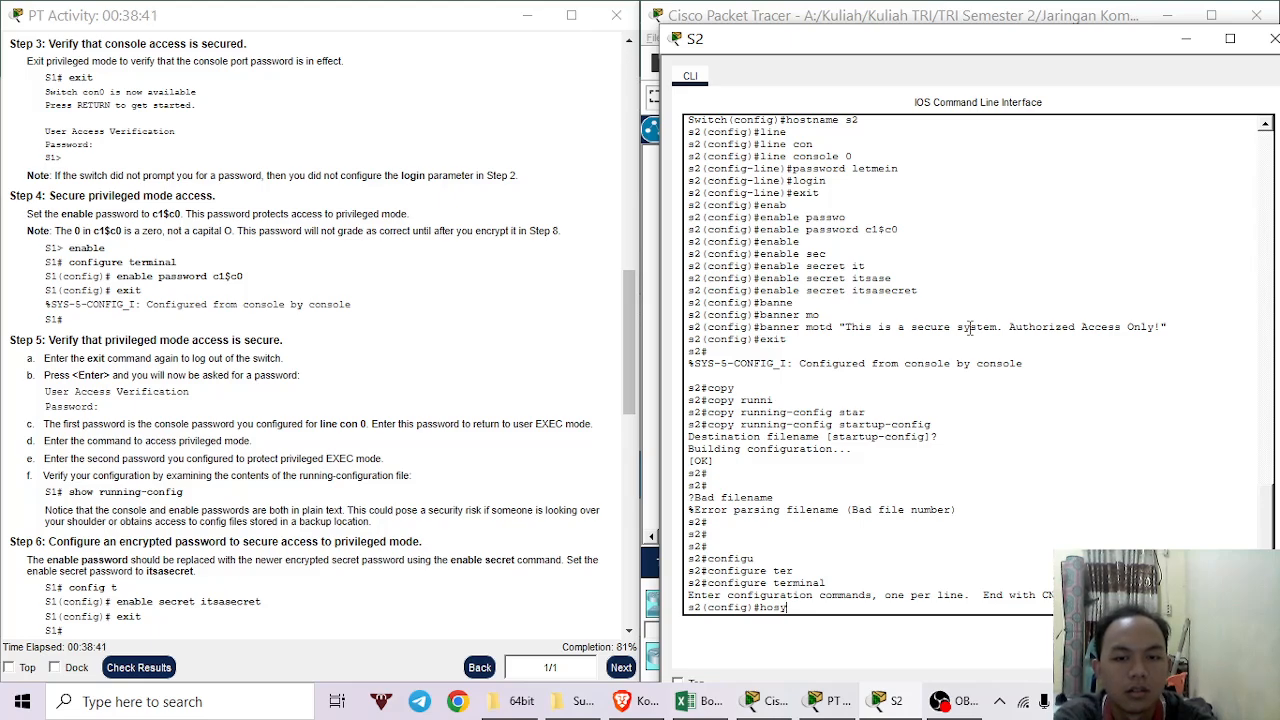
{"action": "key", "text": "BackSpace"}
{"action": "type", "text": "tname S"}
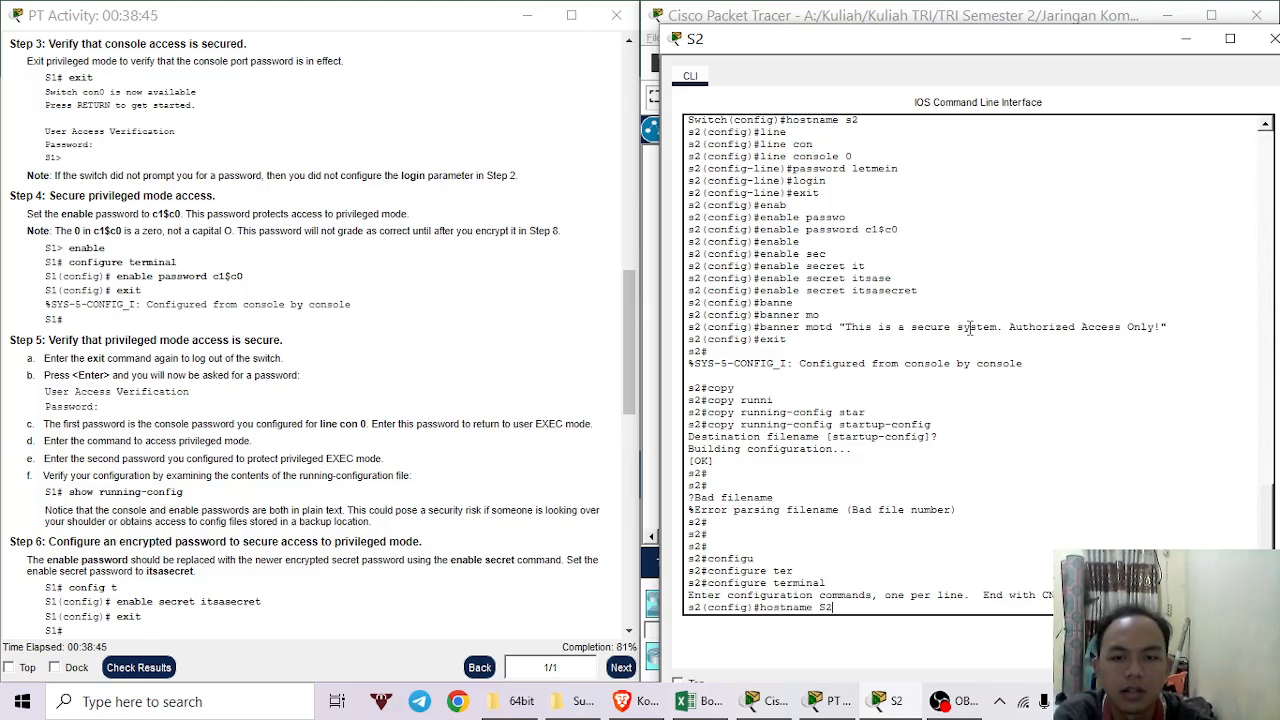
{"action": "type", "text": "2"}
{"action": "key", "text": "Return"}
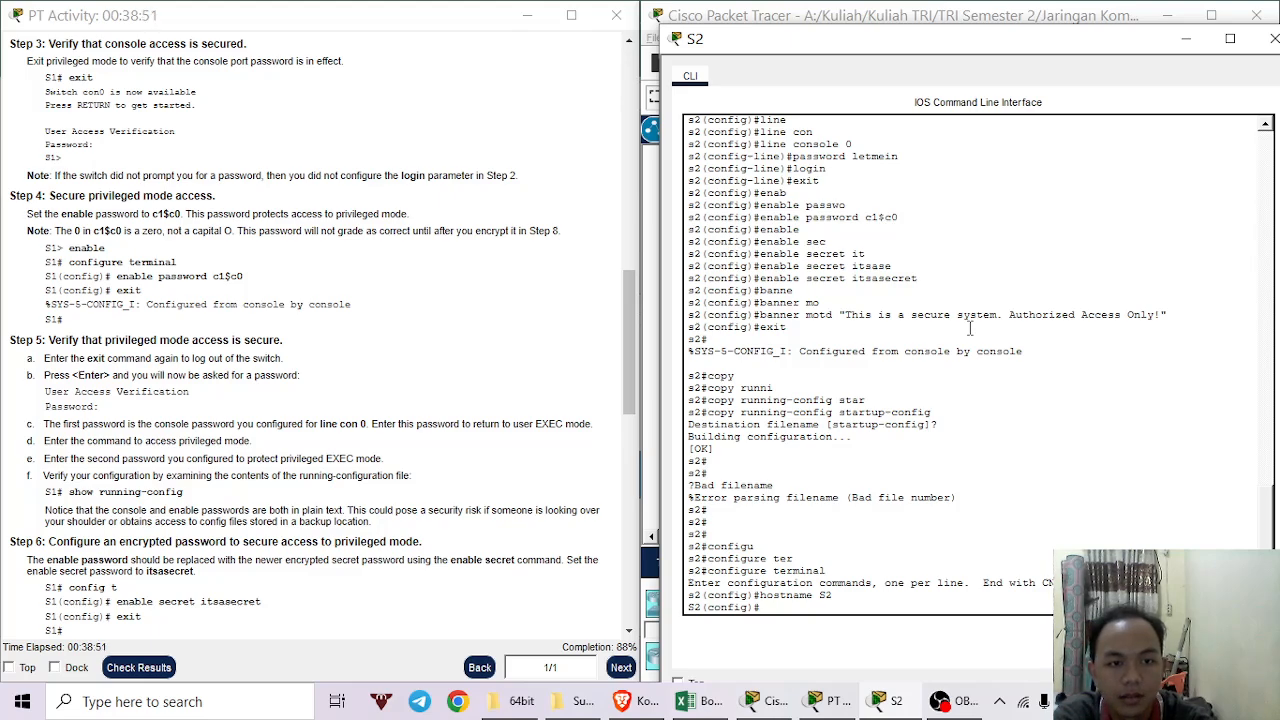
{"action": "type", "text": "line console"}
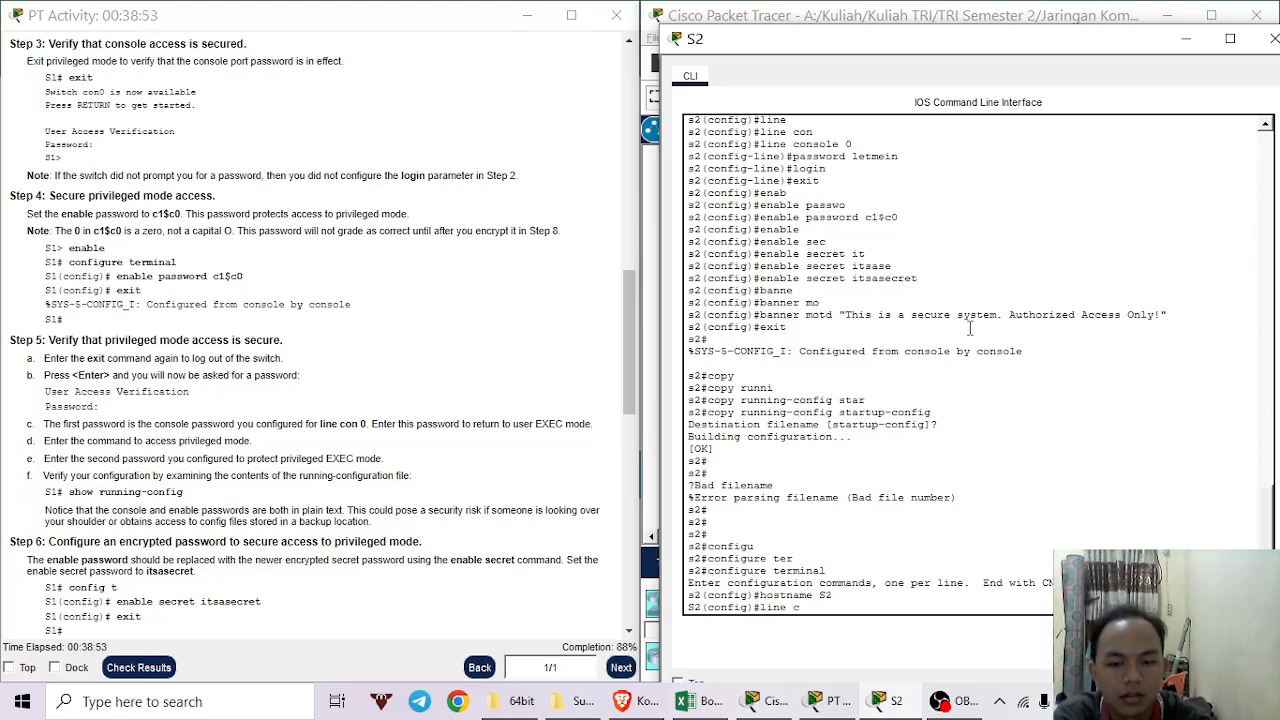
Enter line console 0 on S2 and set the console password.
{"action": "key", "text": "Tab"}
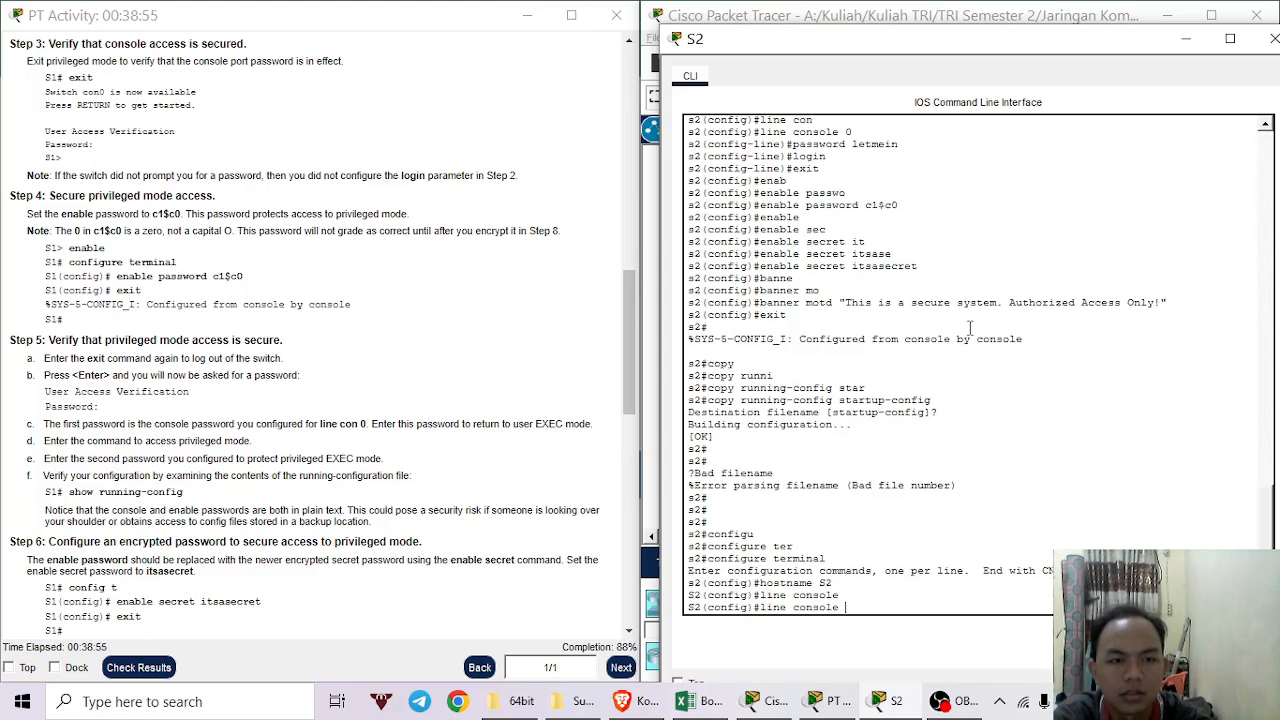
{"action": "type", "text": "0"}
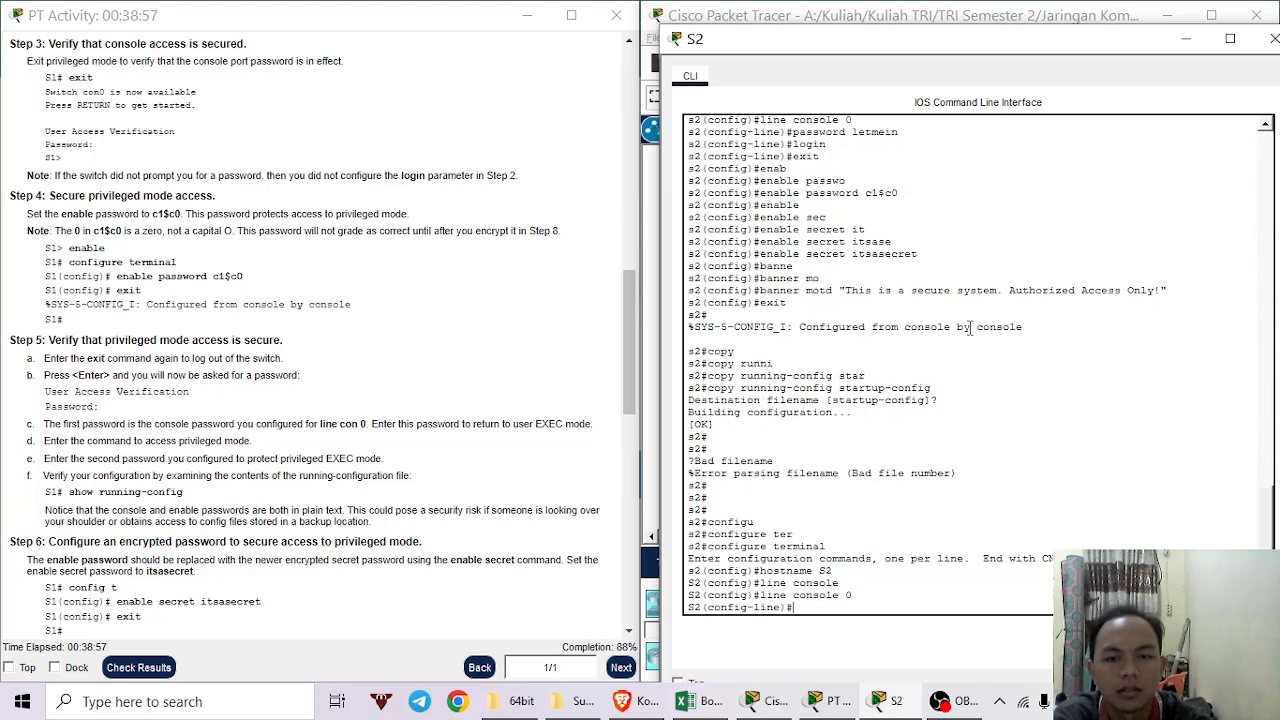
{"action": "key", "text": "Return"}
{"action": "type", "text": "pasw"}
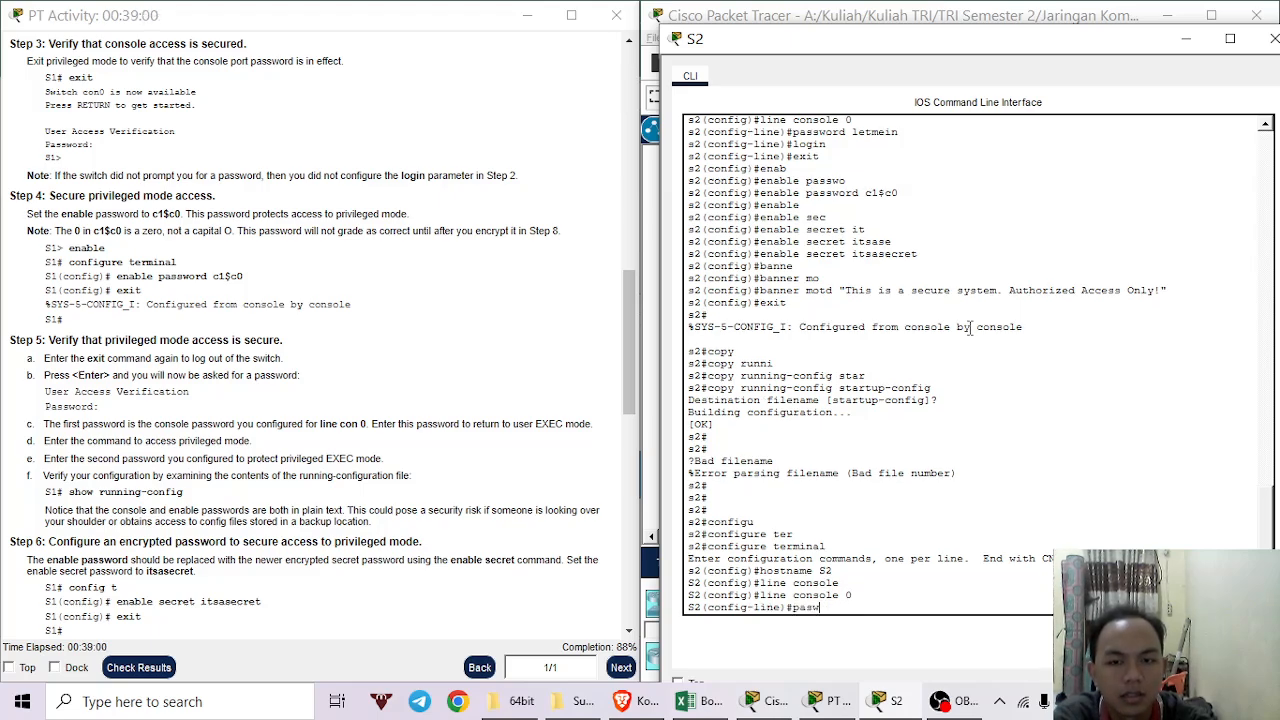
{"action": "key", "text": "BackSpace"}
{"action": "type", "text": "s"}
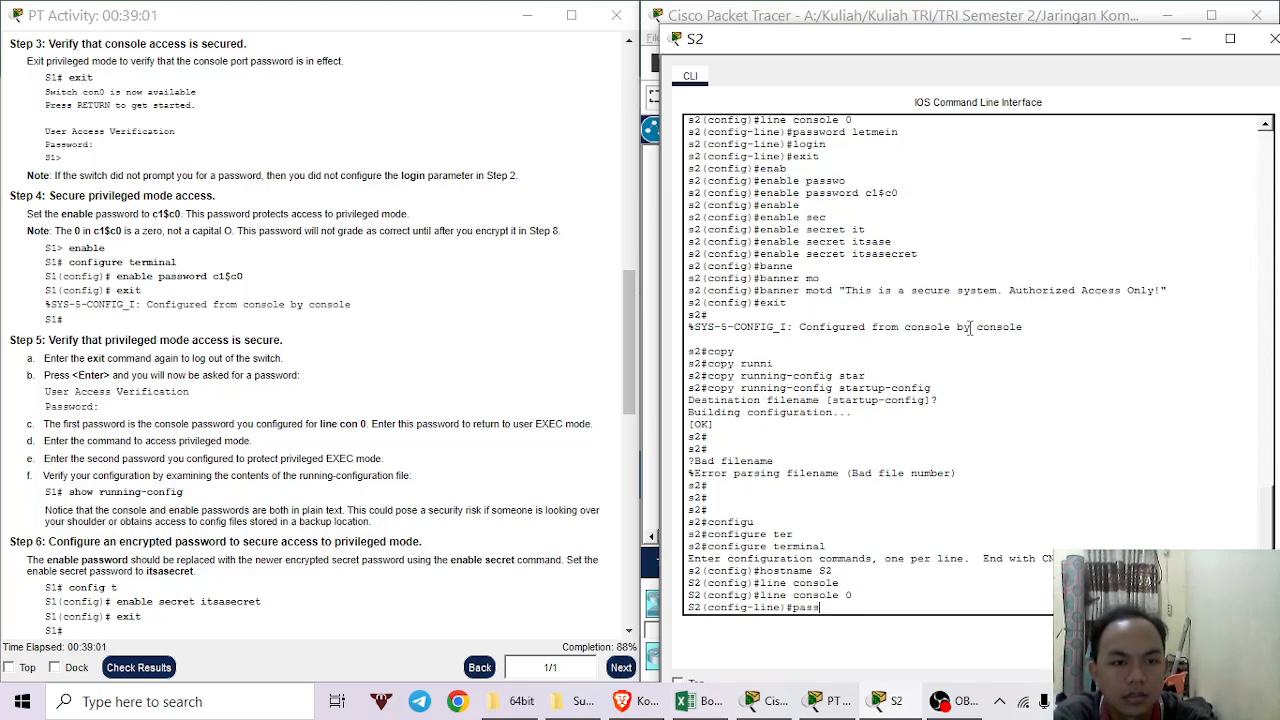
{"action": "type", "text": "word"}
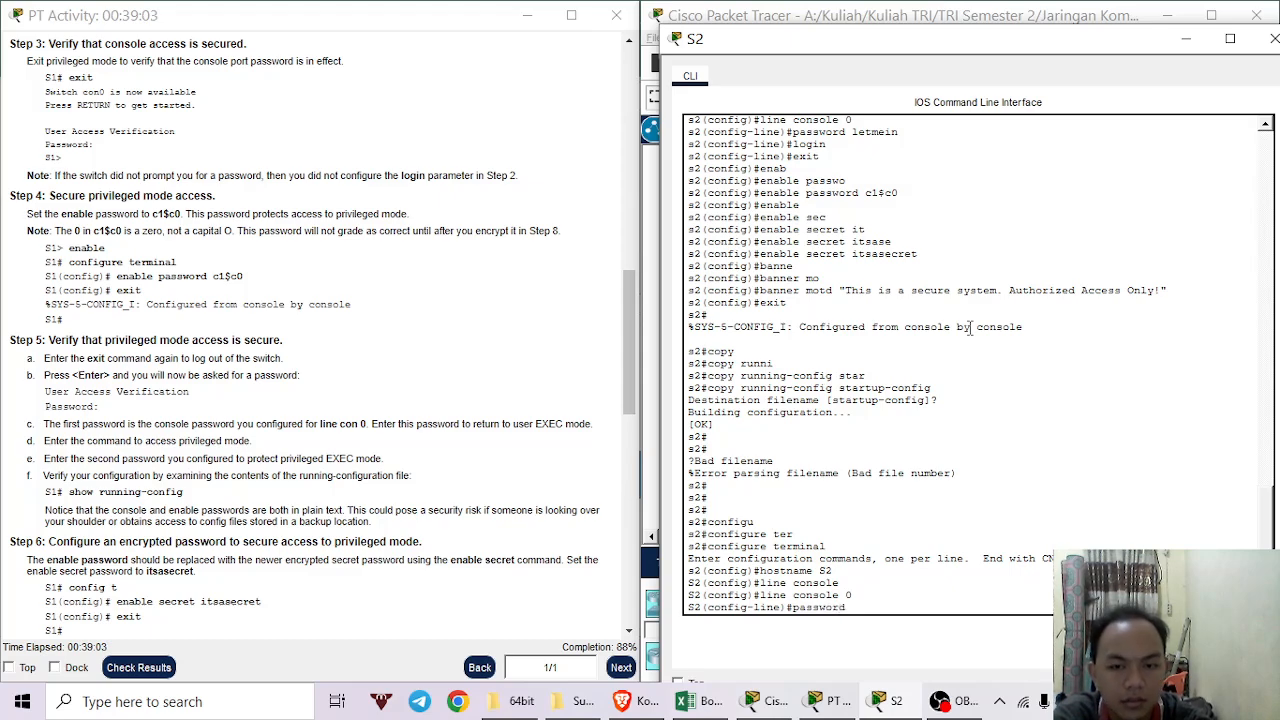
{"action": "type", "text": " let"}
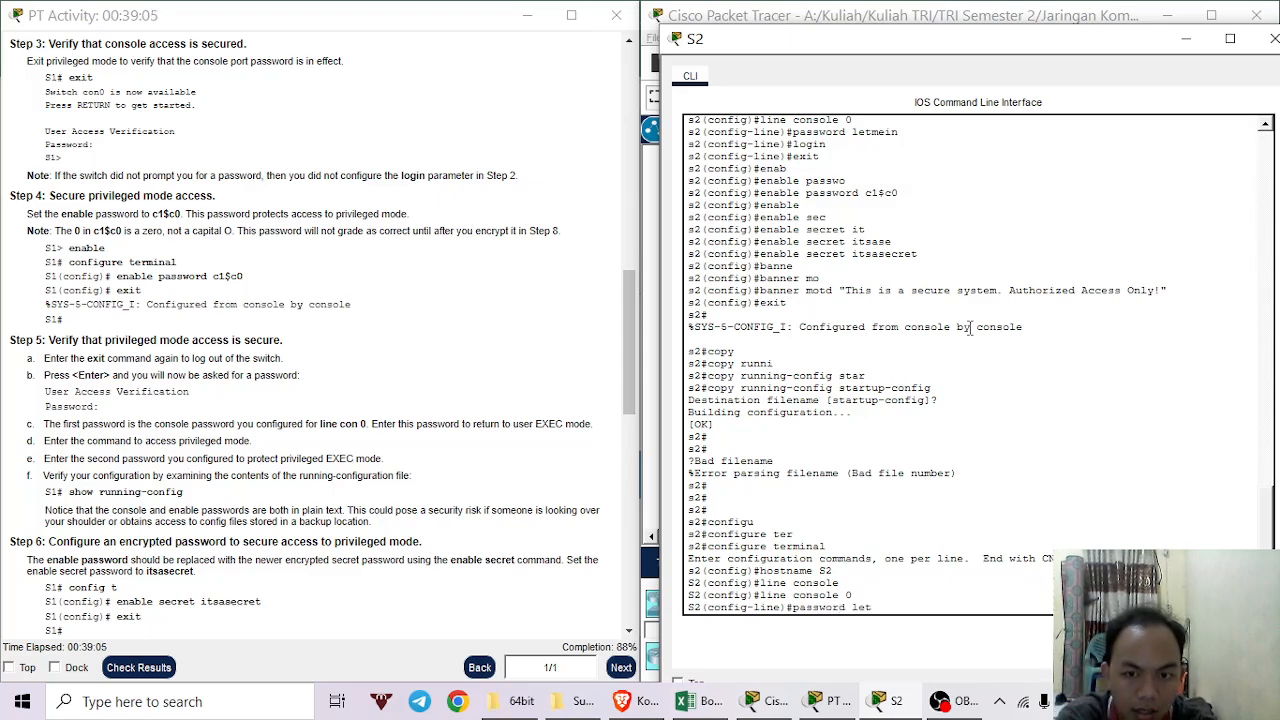
{"action": "type", "text": "me"}
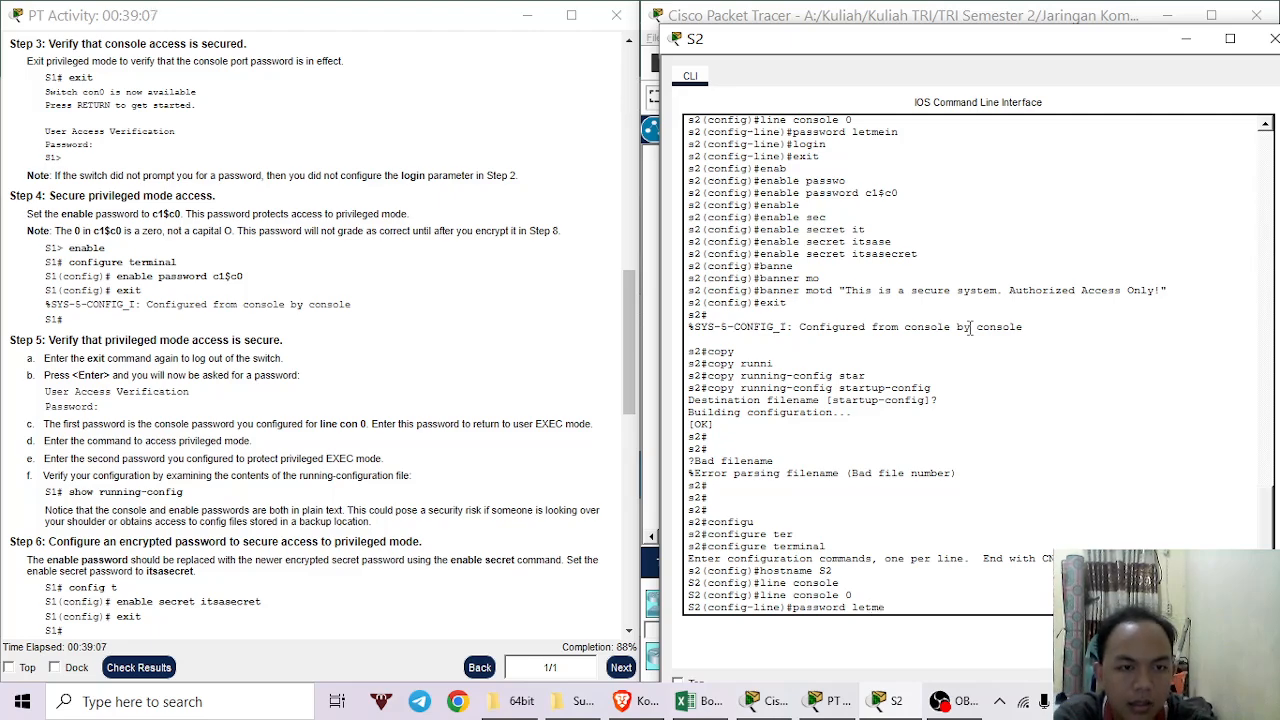
{"action": "type", "text": "in"}
{"action": "key", "text": "Return"}
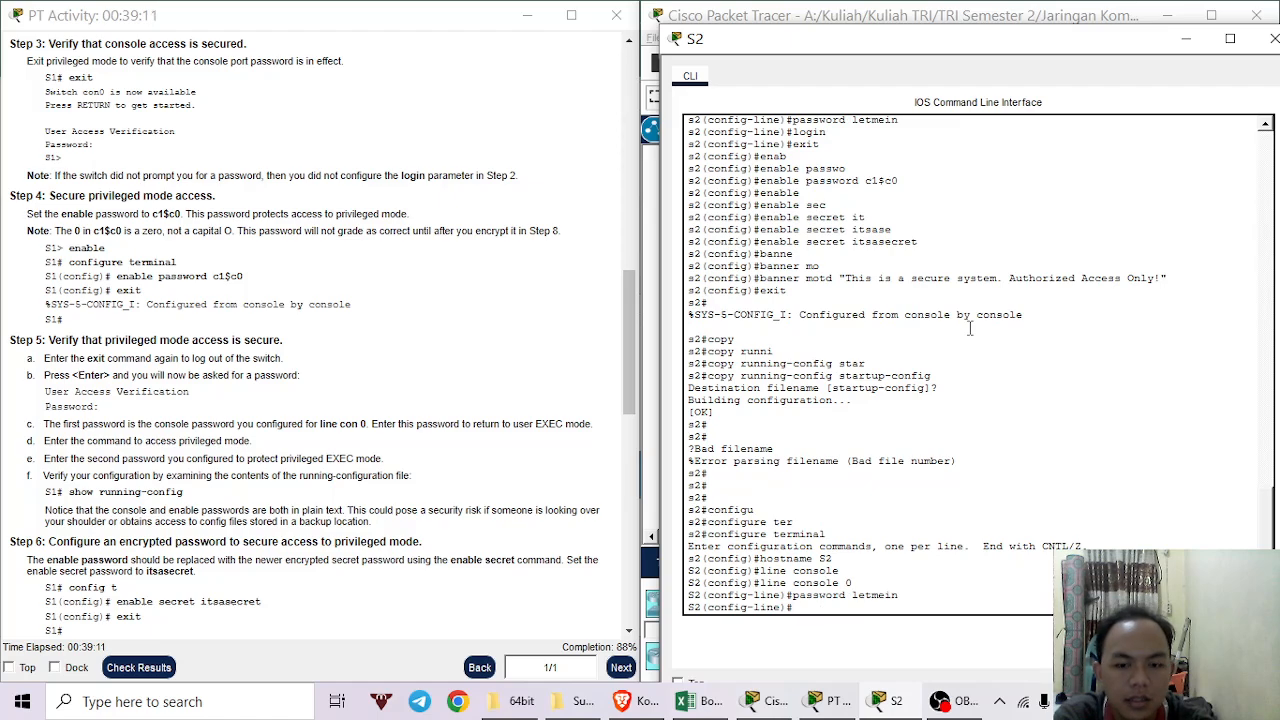
Require login on console line 0 and return to global configuration.
{"action": "type", "text": "login"}
{"action": "key", "text": "Return"}
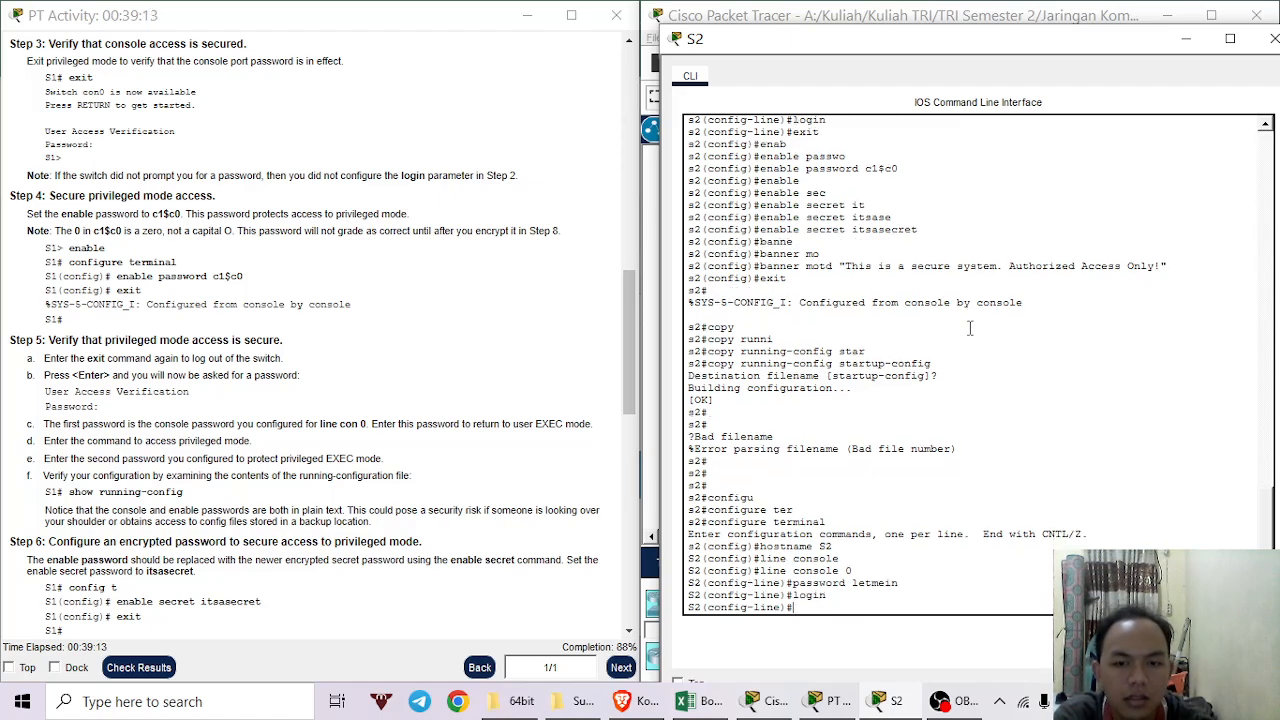
{"action": "type", "text": "exit"}
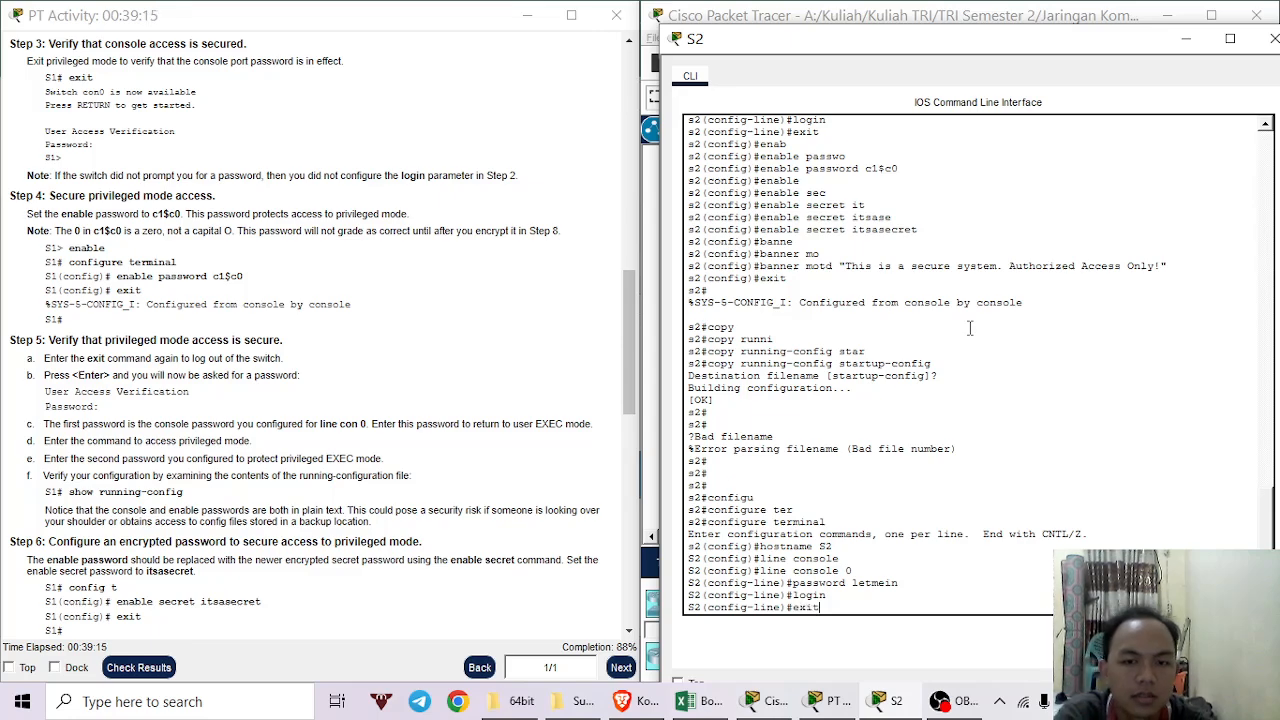
{"action": "key", "text": "Return"}
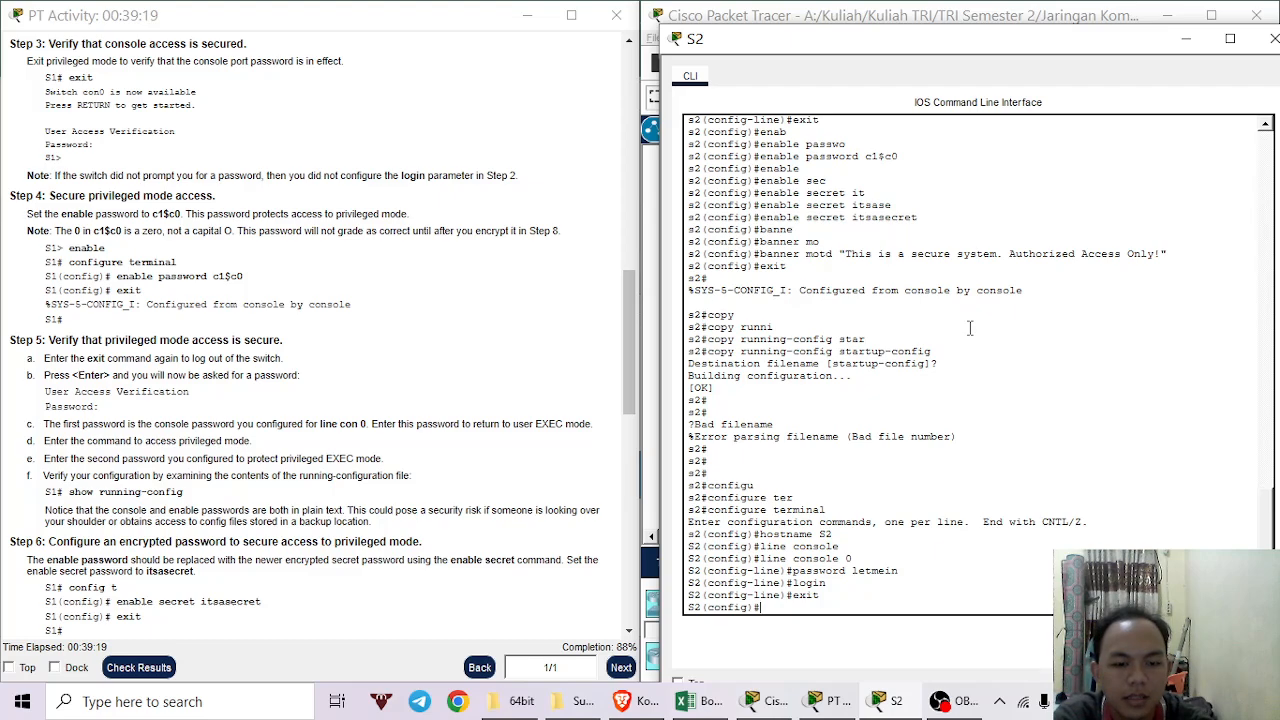
{"action": "type", "text": "enab"}
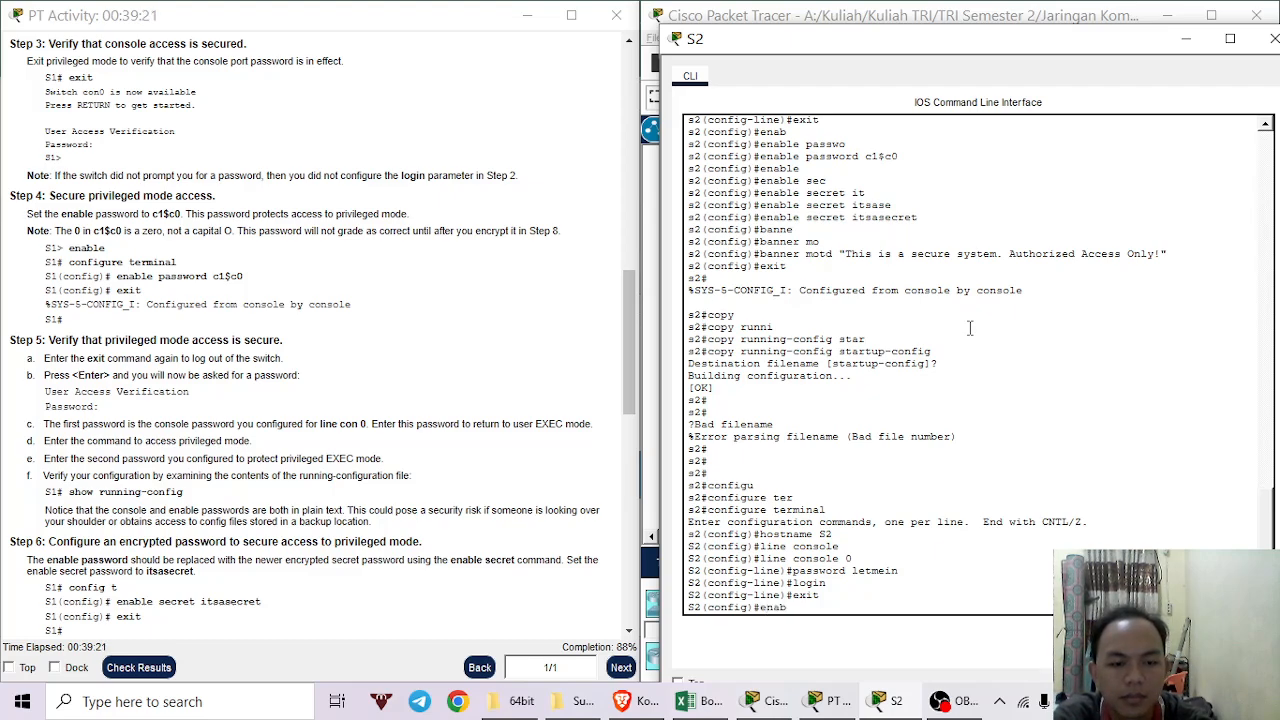
{"action": "type", "text": "le"}
Set S2's enable password to the lab's privileged-mode password.
{"action": "key", "text": "Tab"}
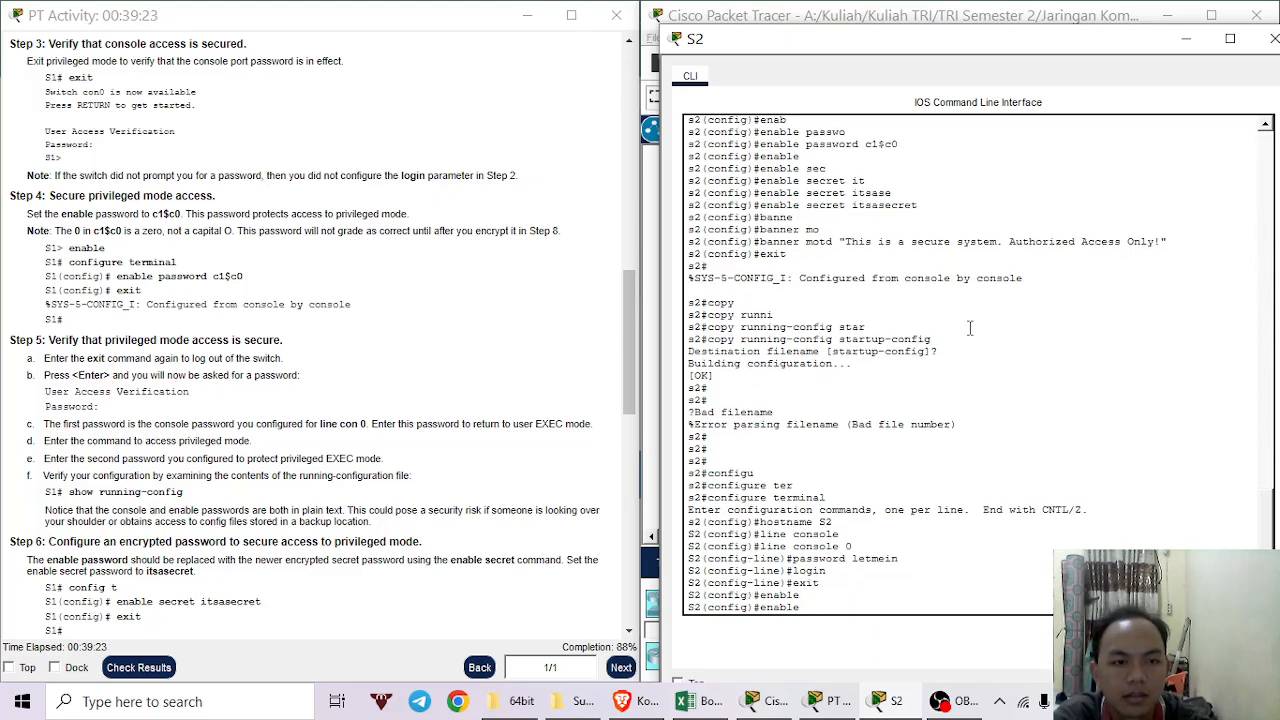
{"action": "type", "text": "password c"}
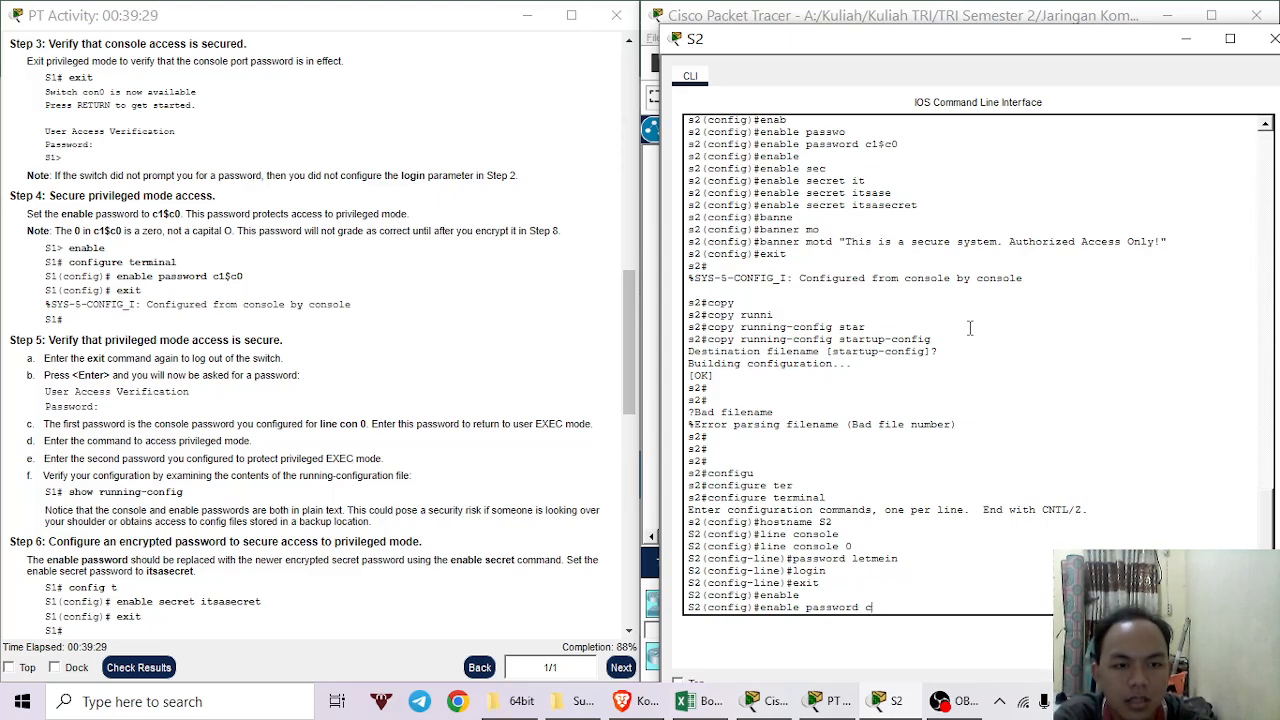
{"action": "type", "text": "1"}
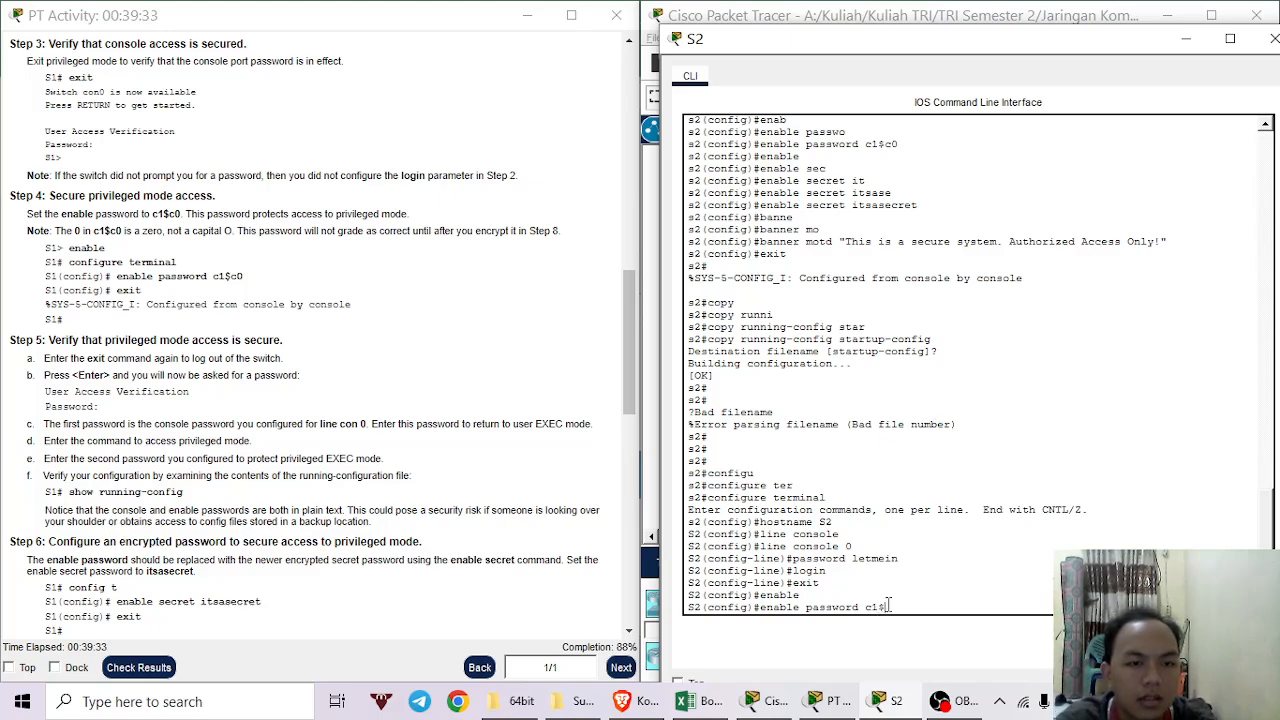
{"action": "type", "text": "$"}
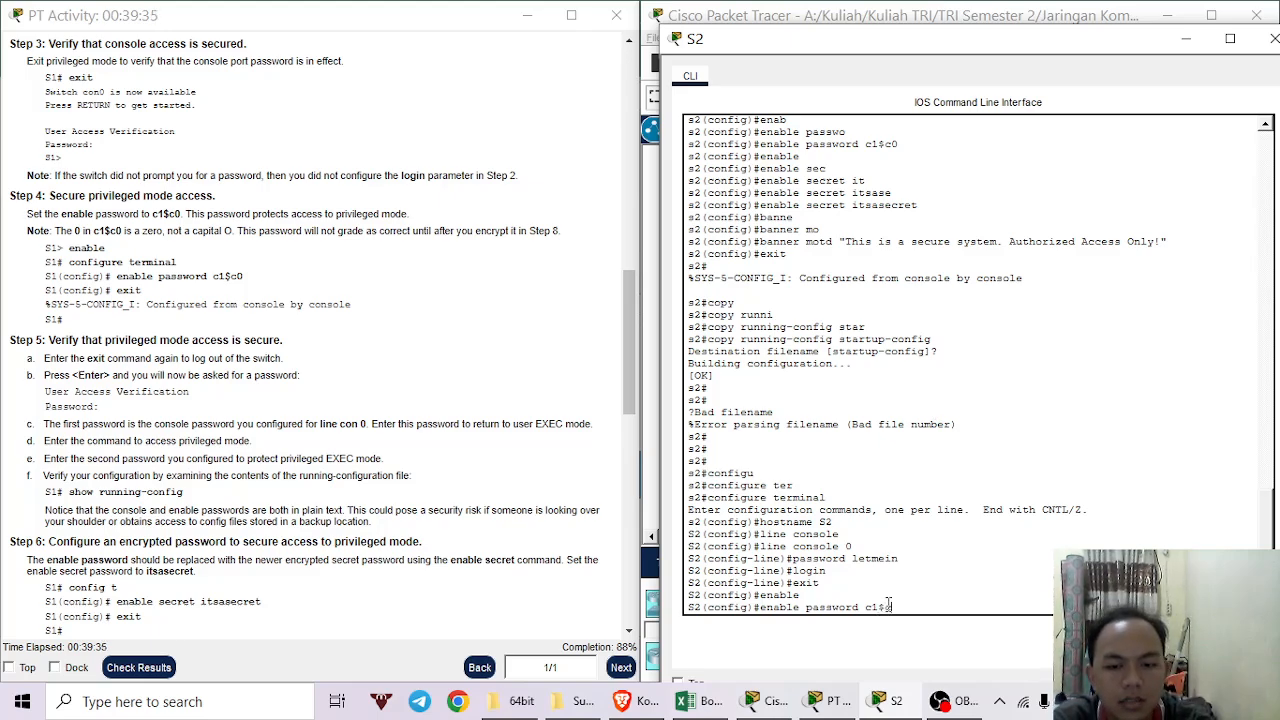
{"action": "type", "text": "c0"}
{"action": "key", "text": "Return"}
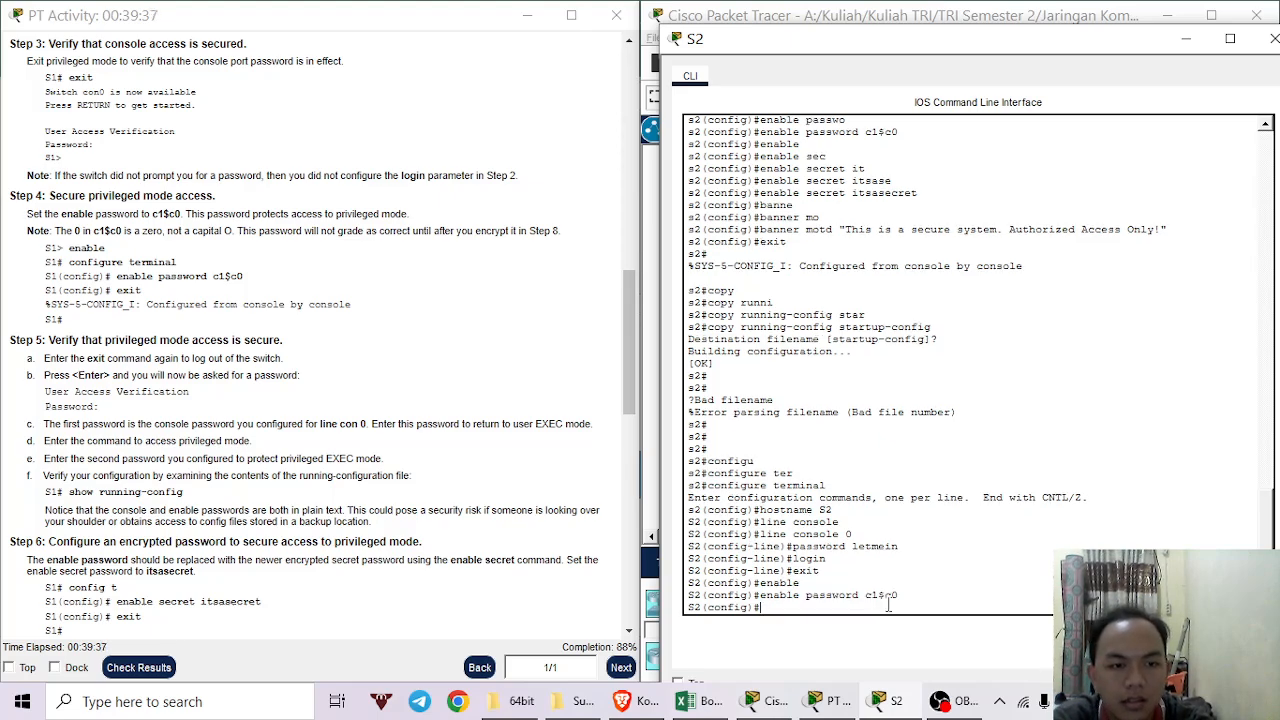
{"action": "type", "text": "en"}
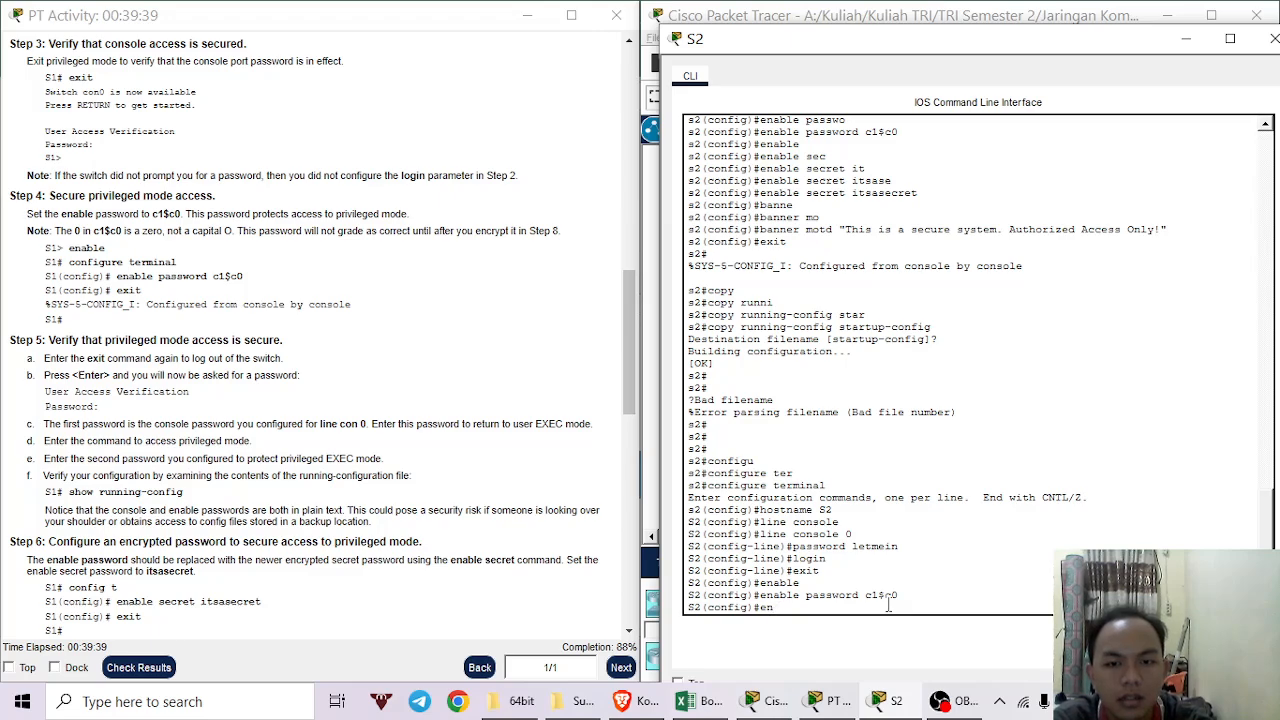
{"action": "type", "text": "able"}
Configure S2's enable secret with the lab's secret value.
{"action": "key", "text": "Tab"}
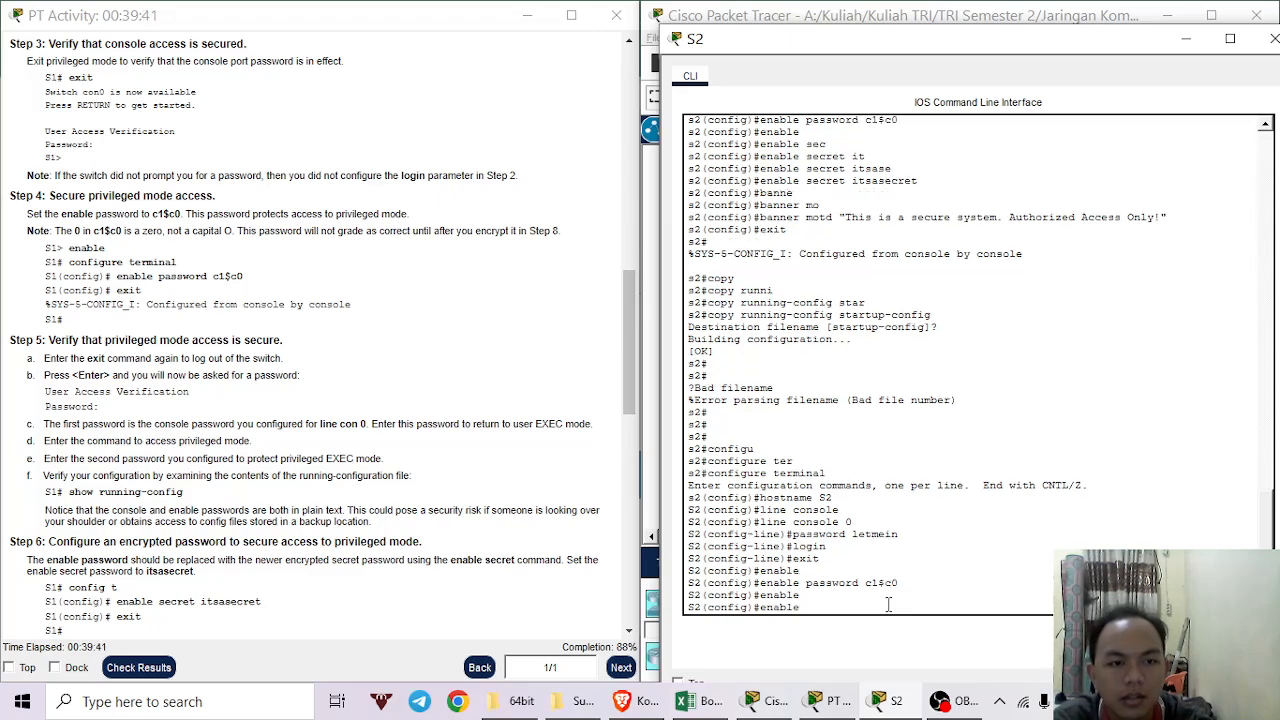
{"action": "type", "text": "secre"}
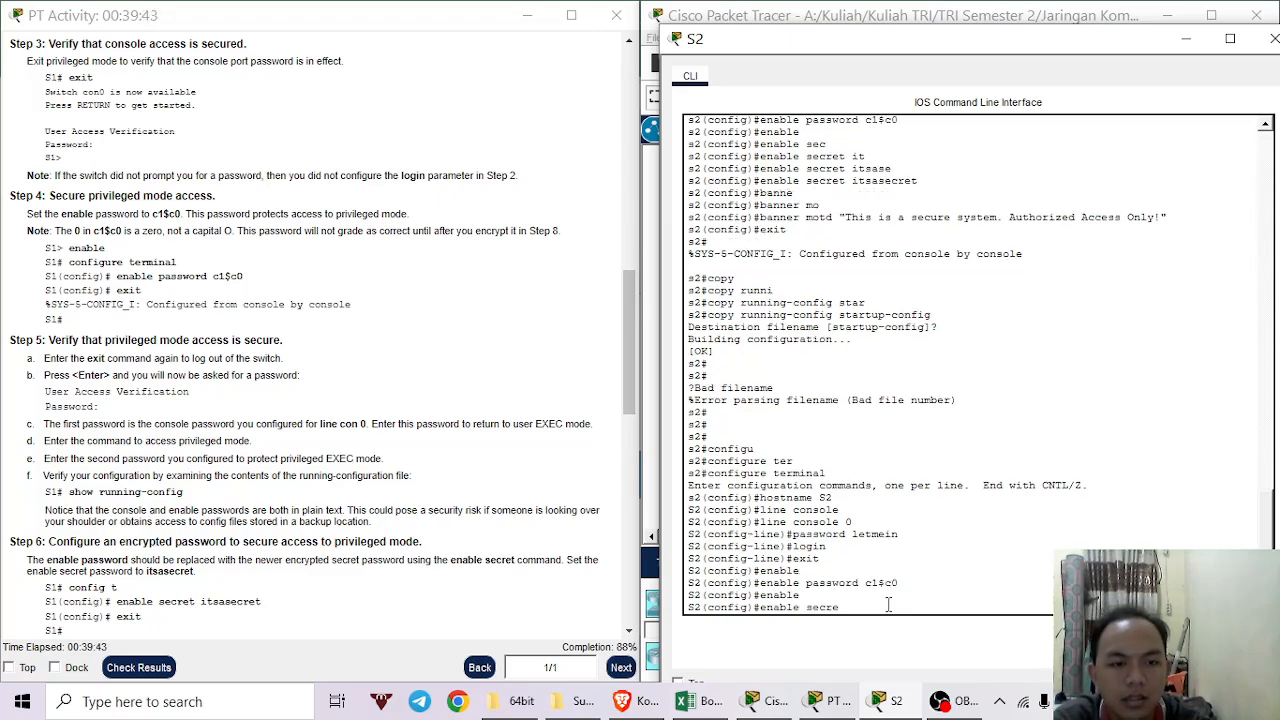
{"action": "type", "text": "t"}
{"action": "key", "text": "Tab"}
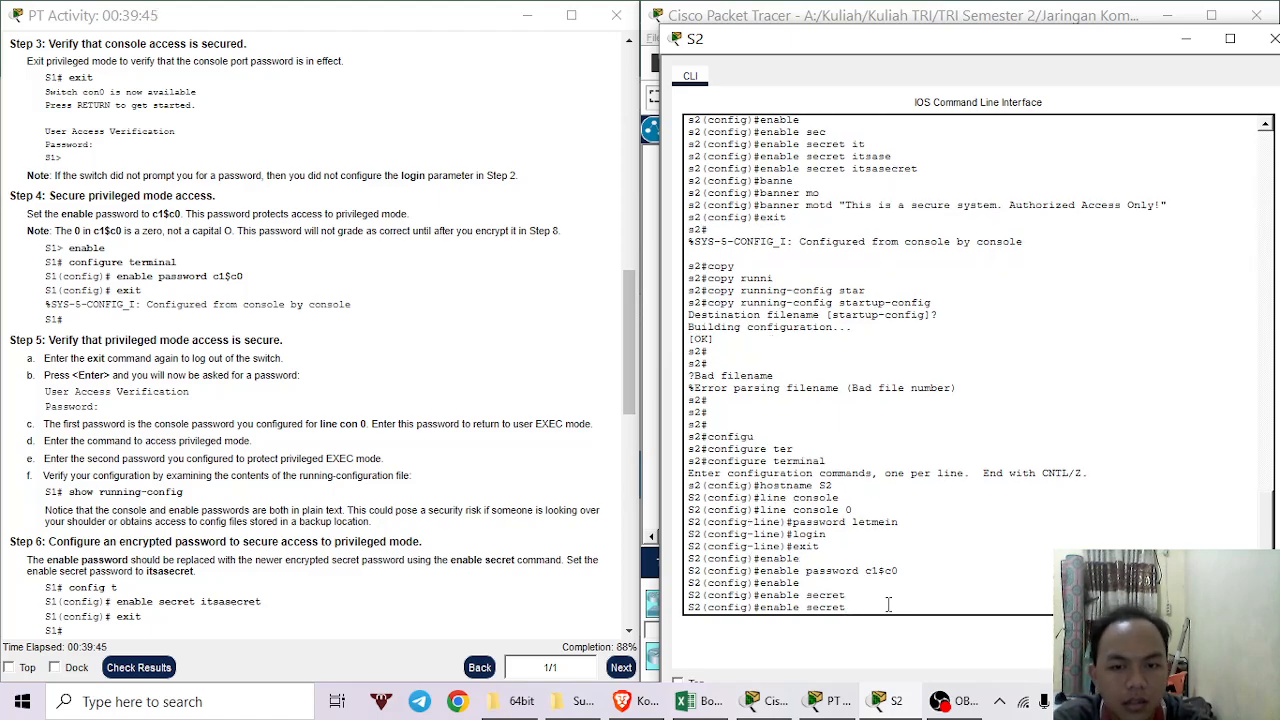
{"action": "type", "text": "i"}
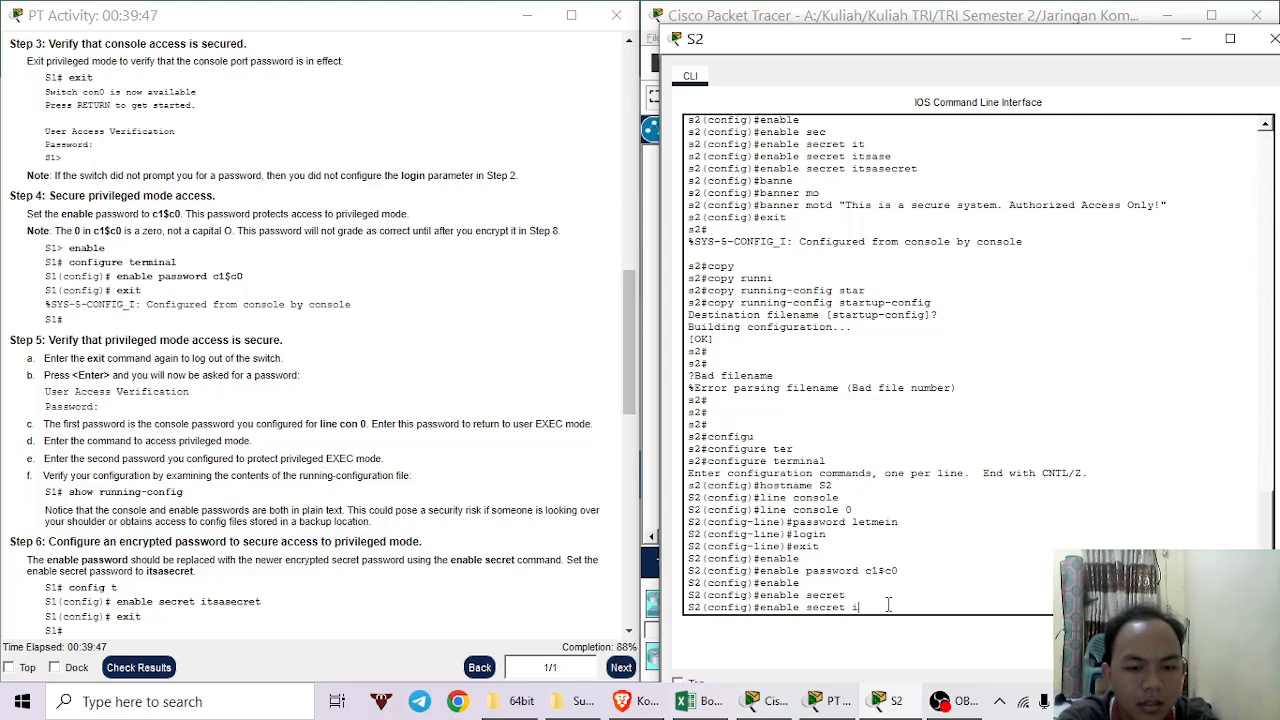
{"action": "type", "text": "tsa"}
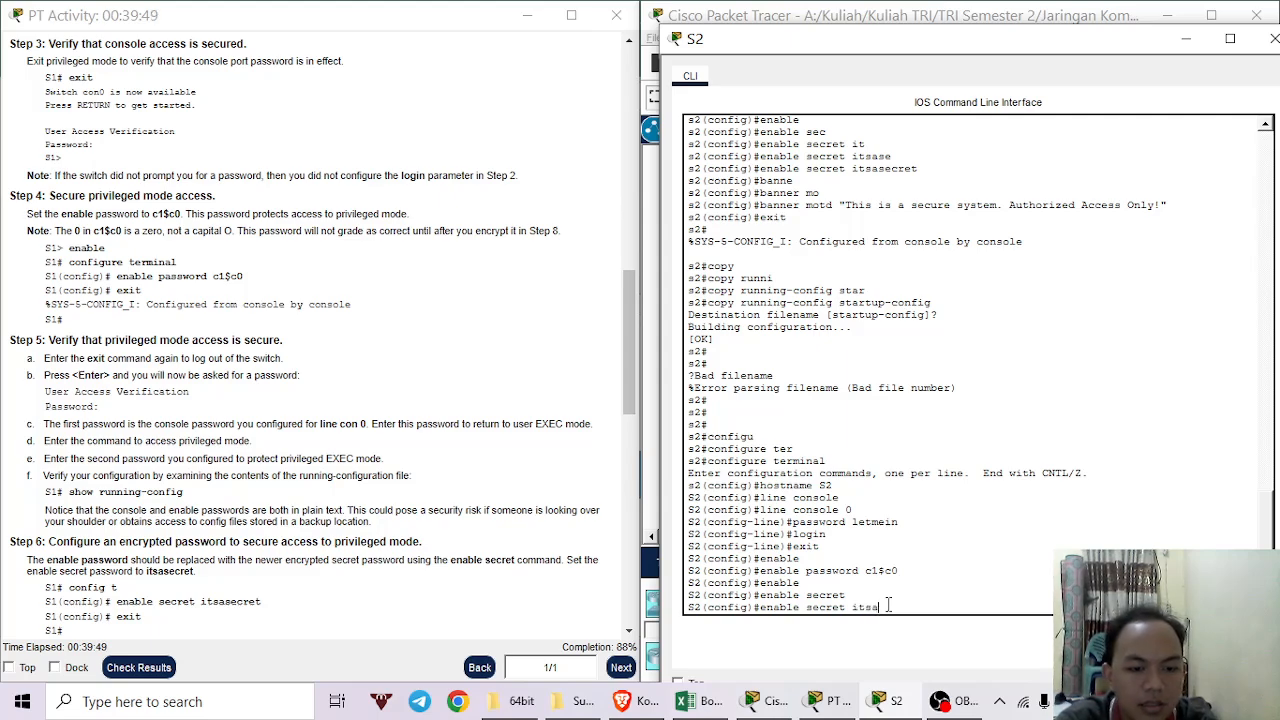
{"action": "type", "text": "secret"}
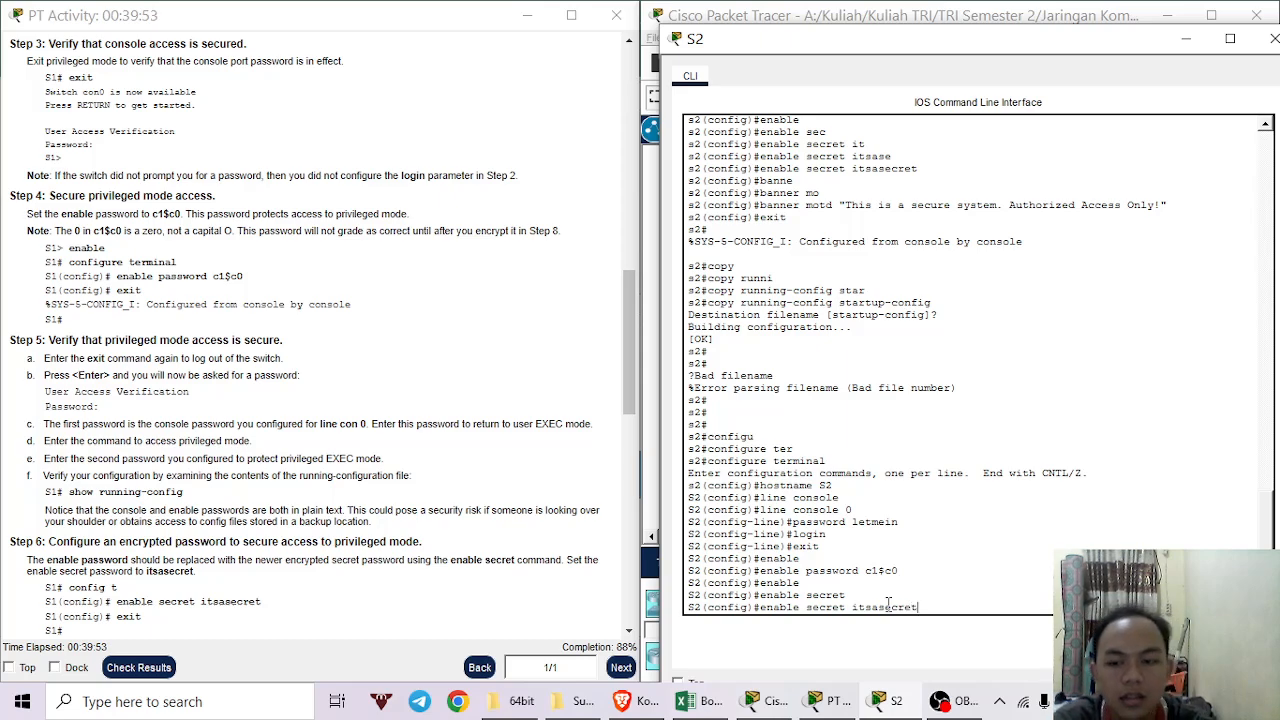
{"action": "key", "text": "Return"}
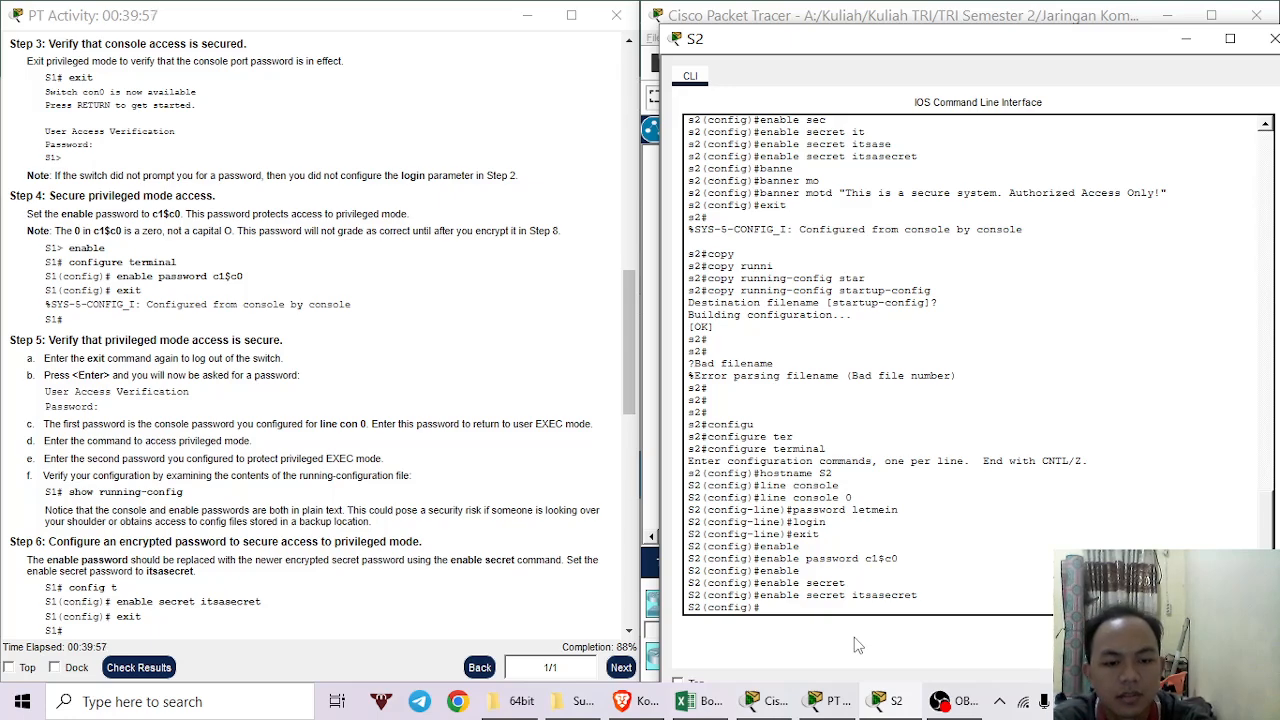
Enter banner motd "This is a secure system. Authorized Access Only!" on S2.
{"action": "type", "text": "banner"}
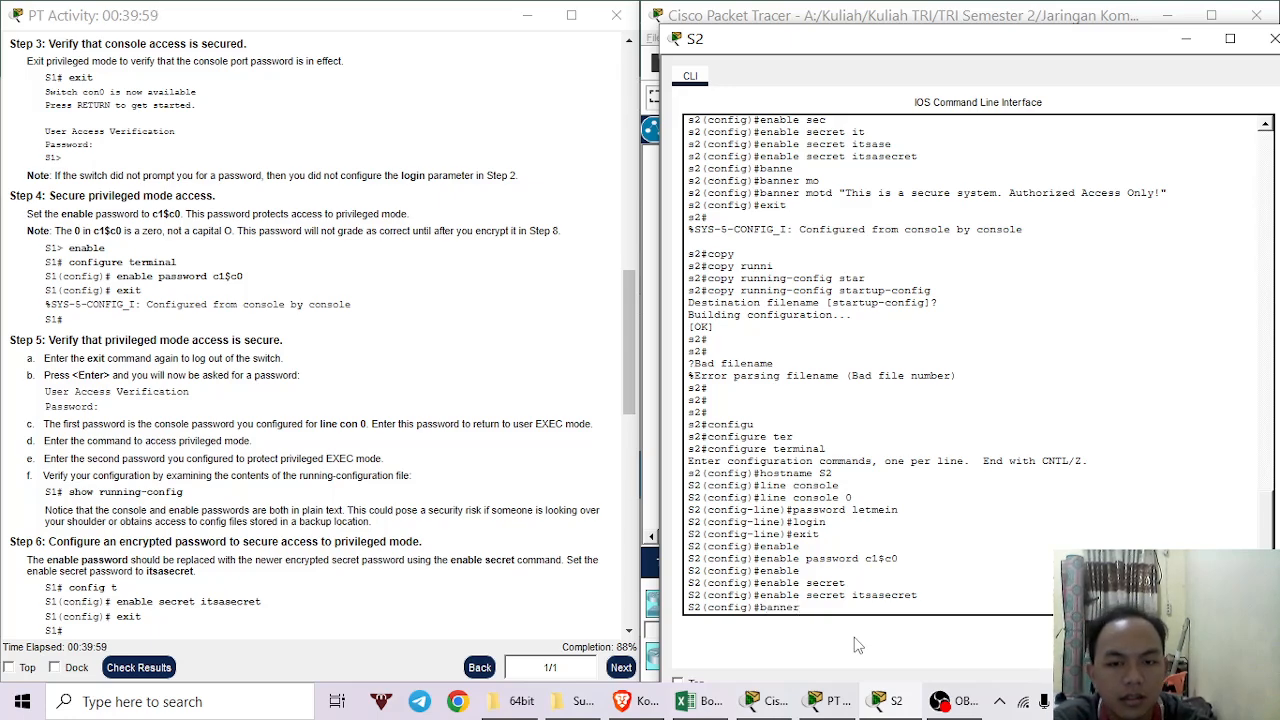
{"action": "key", "text": "Tab"}
{"action": "type", "text": "motd"}
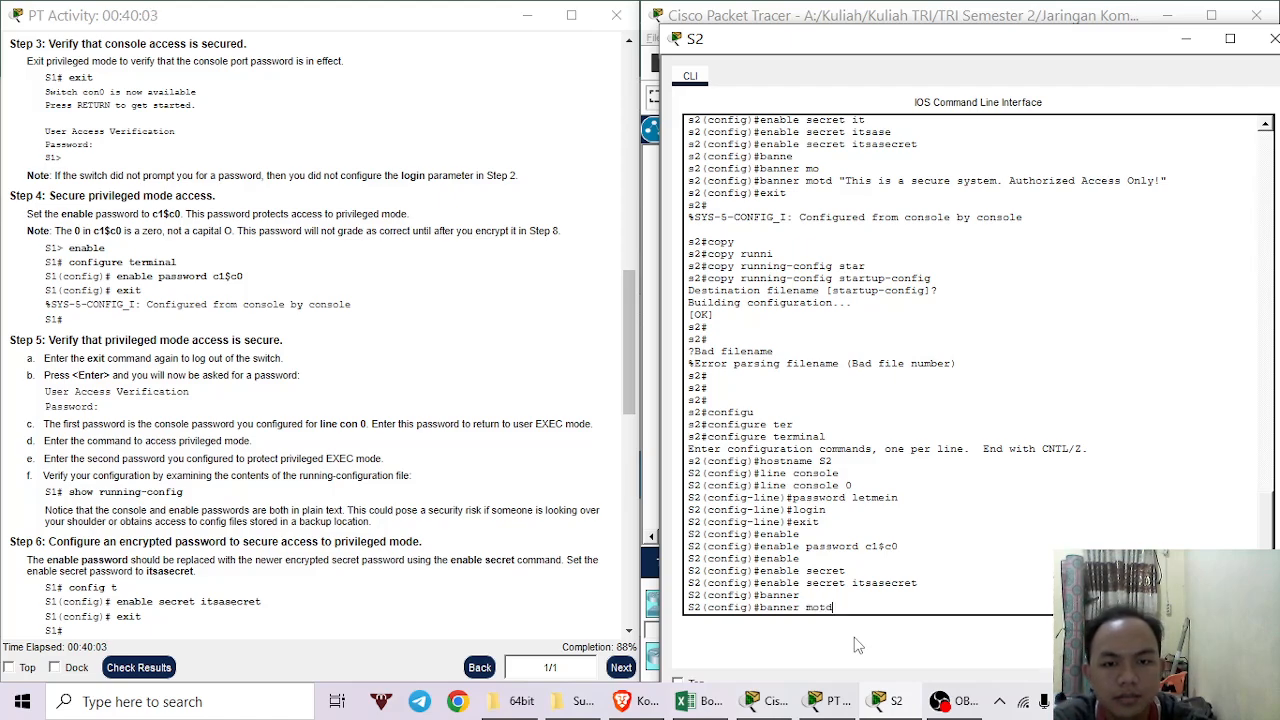
{"action": "type", "text": " \"T"}
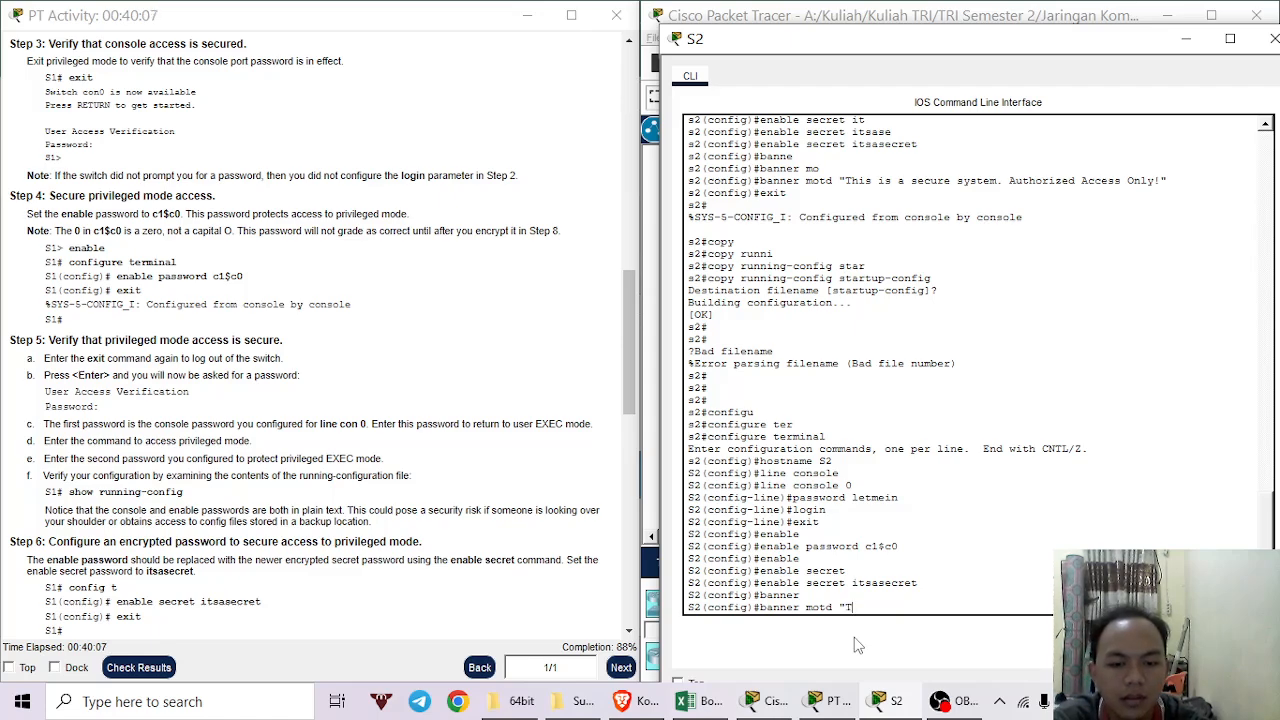
{"action": "type", "text": "his is"}
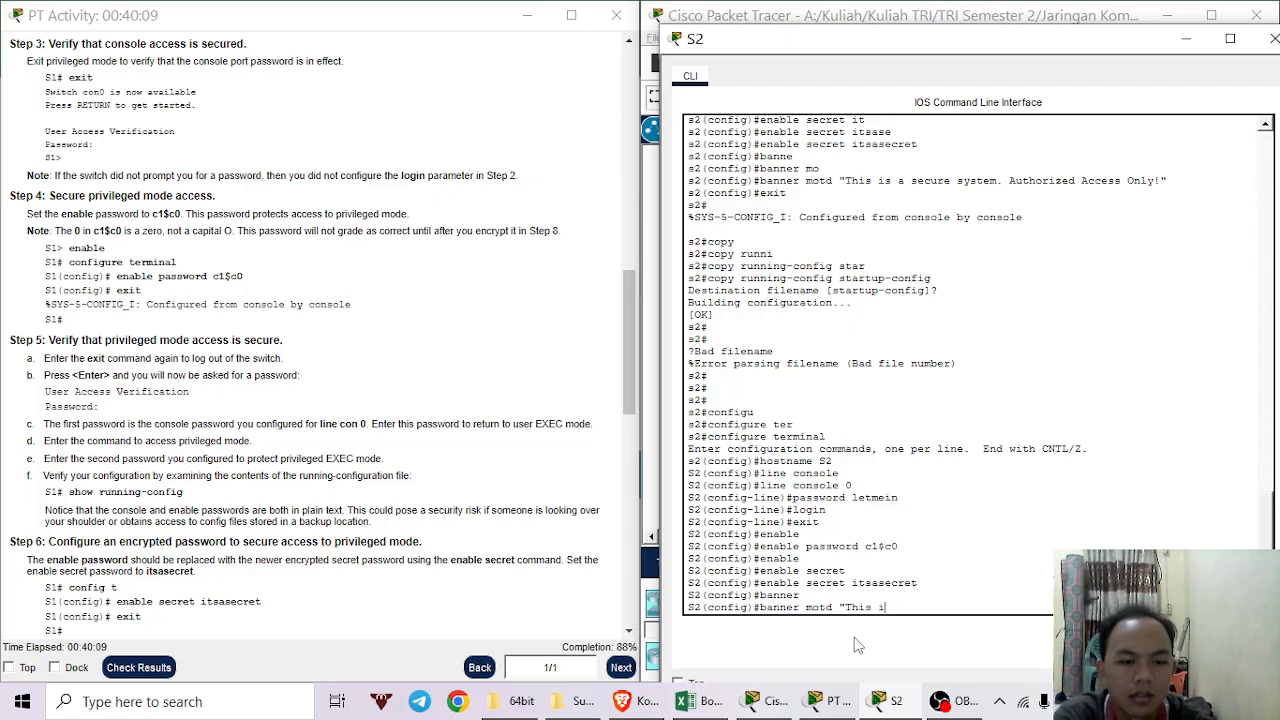
{"action": "type", "text": " a se"}
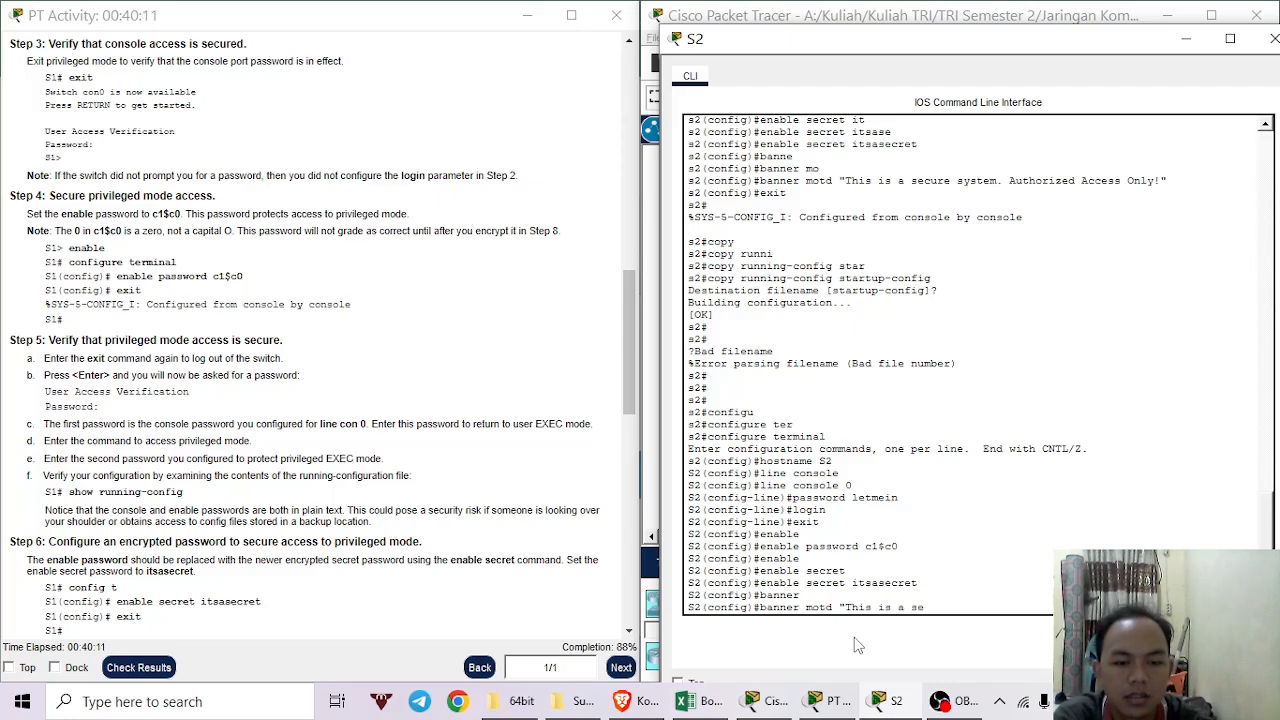
{"action": "type", "text": "cure s"}
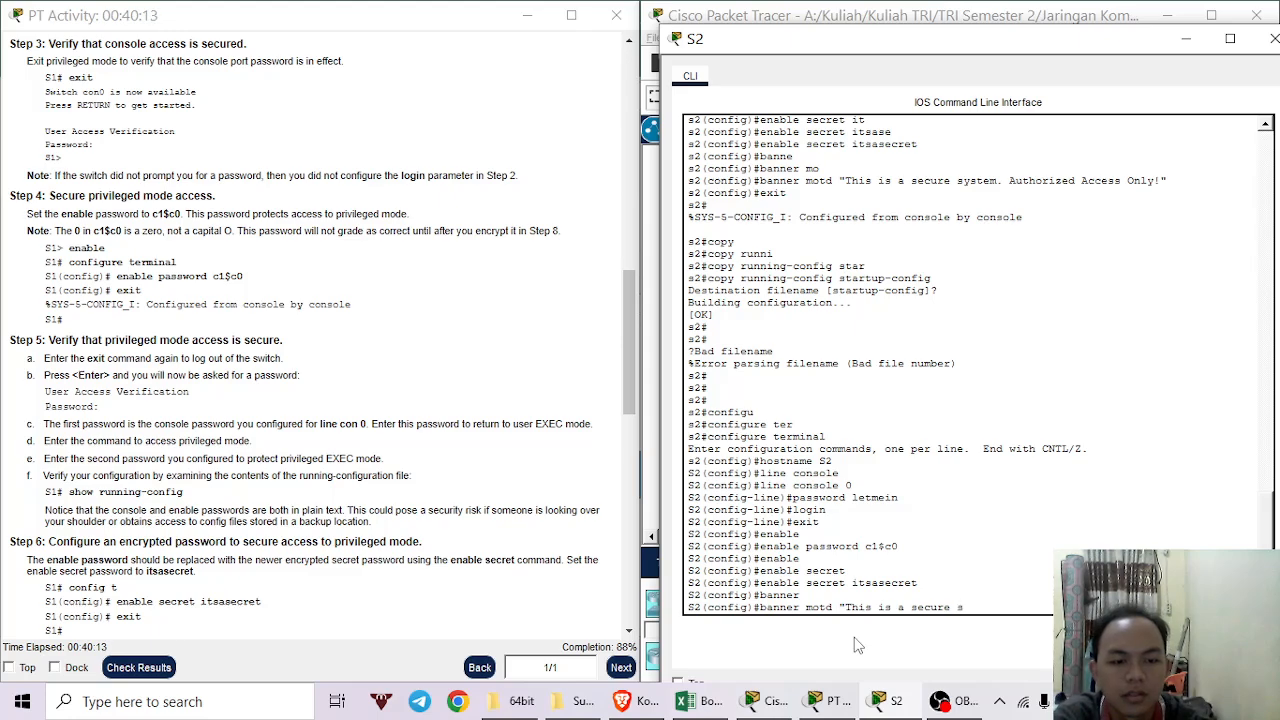
{"action": "type", "text": "ys"}
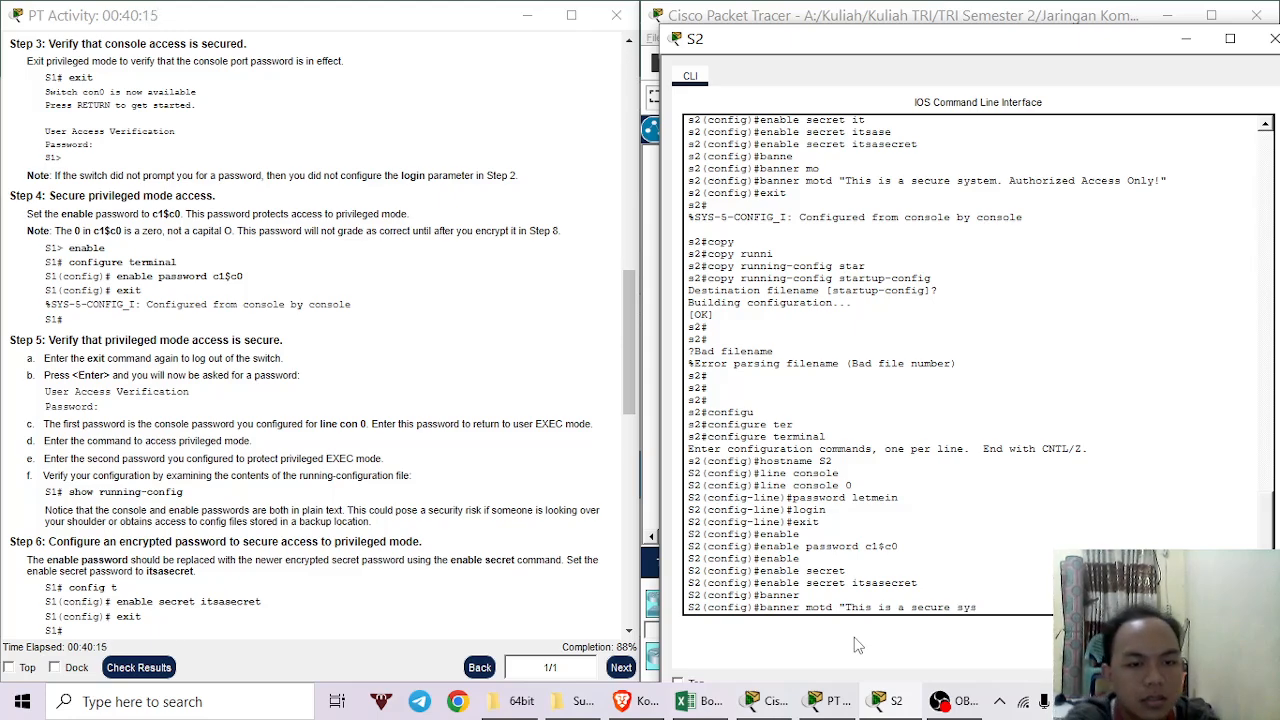
{"action": "type", "text": "tem"}
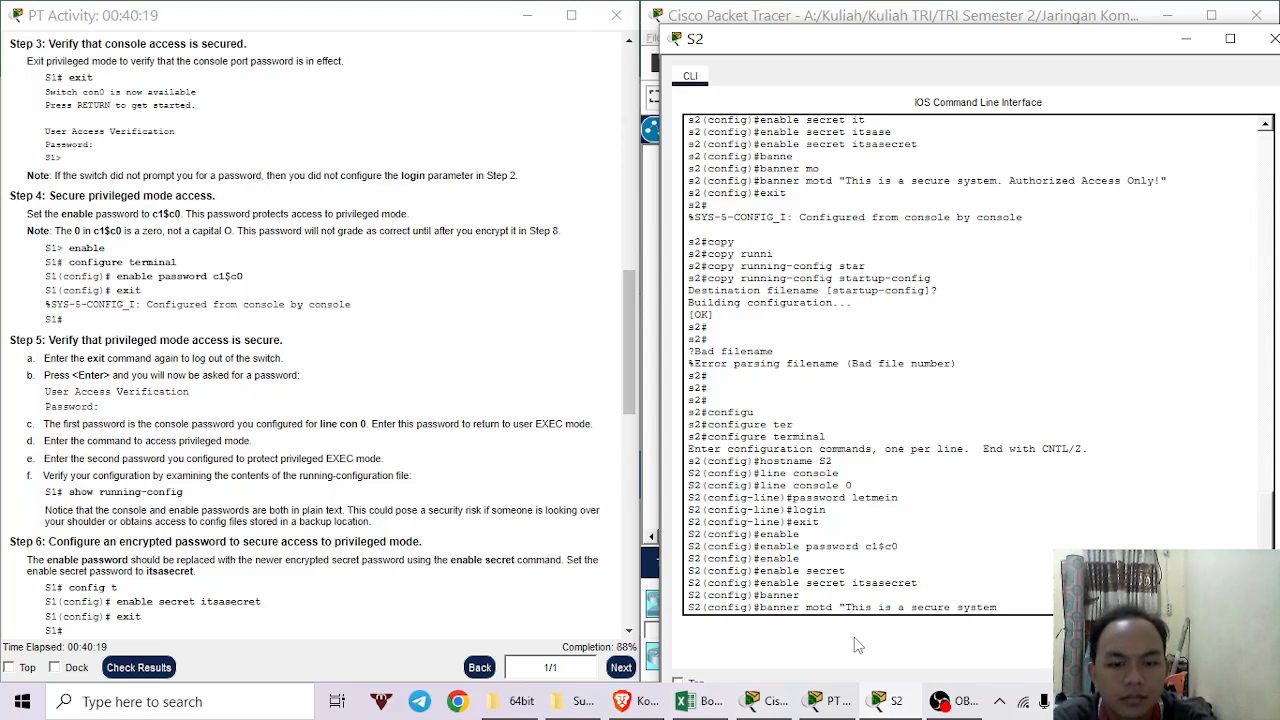
{"action": "type", "text": ". A"}
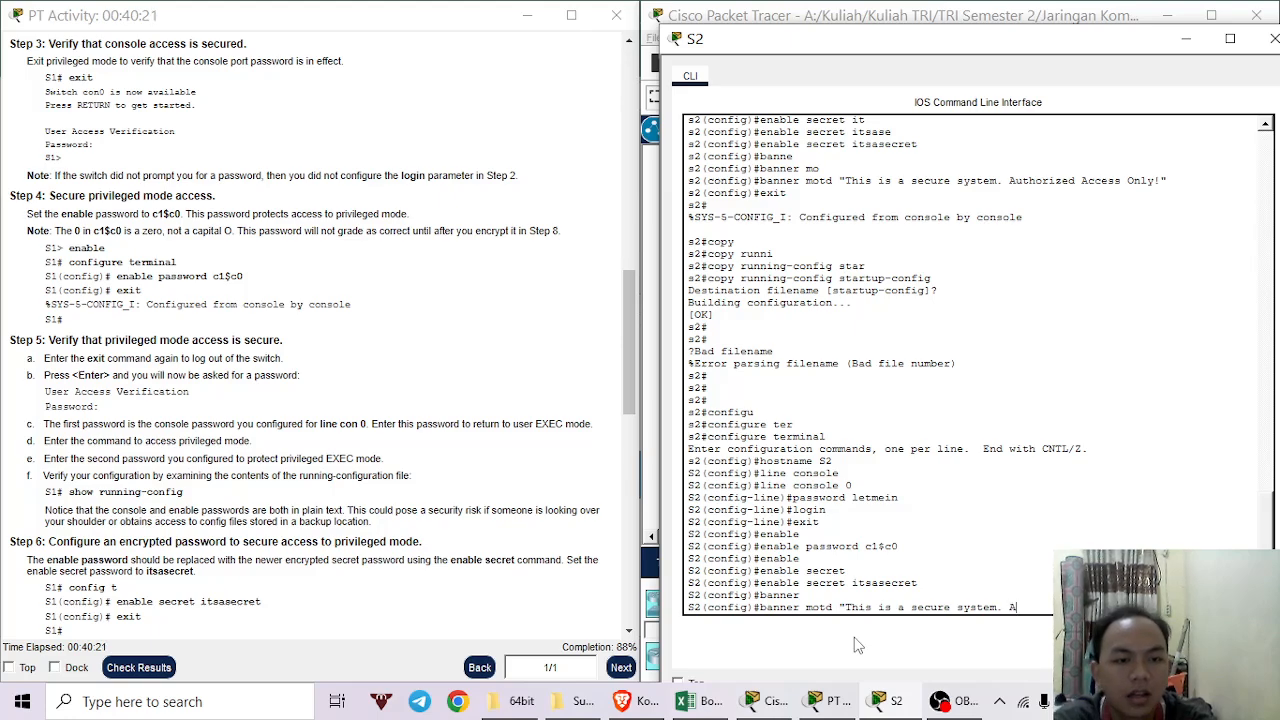
{"action": "type", "text": "uthor"}
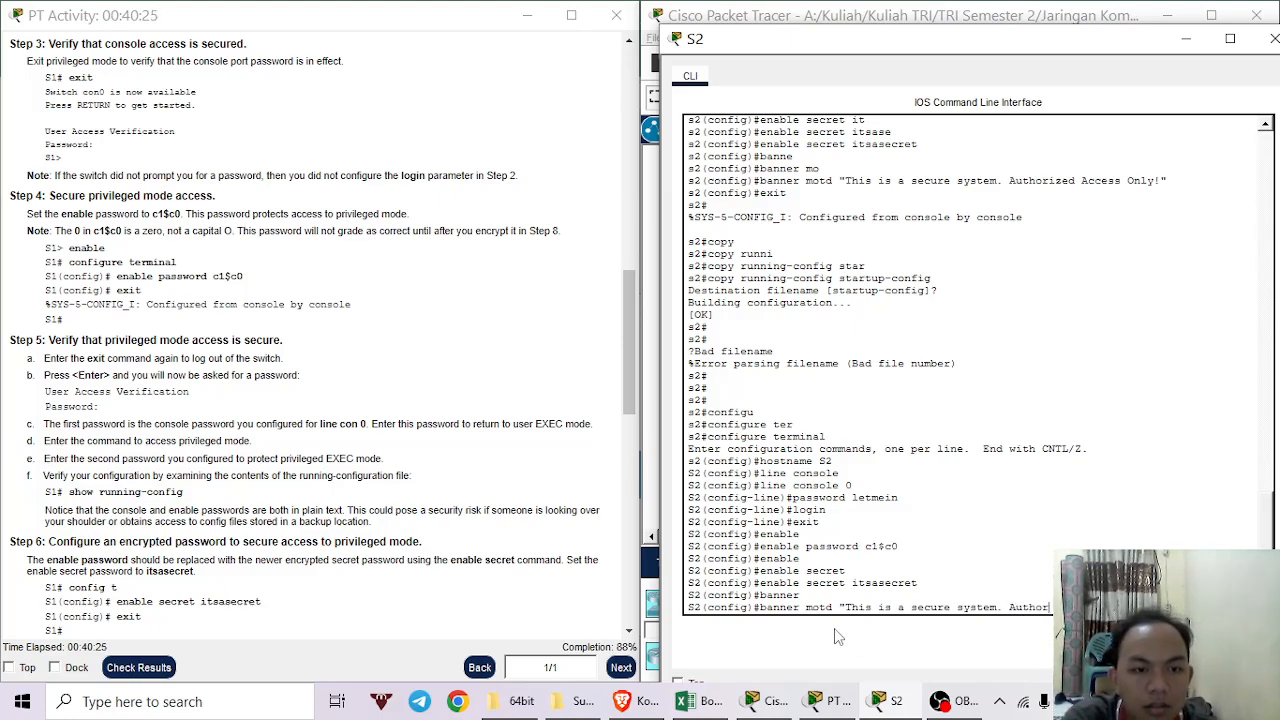
{"action": "type", "text": "i"}
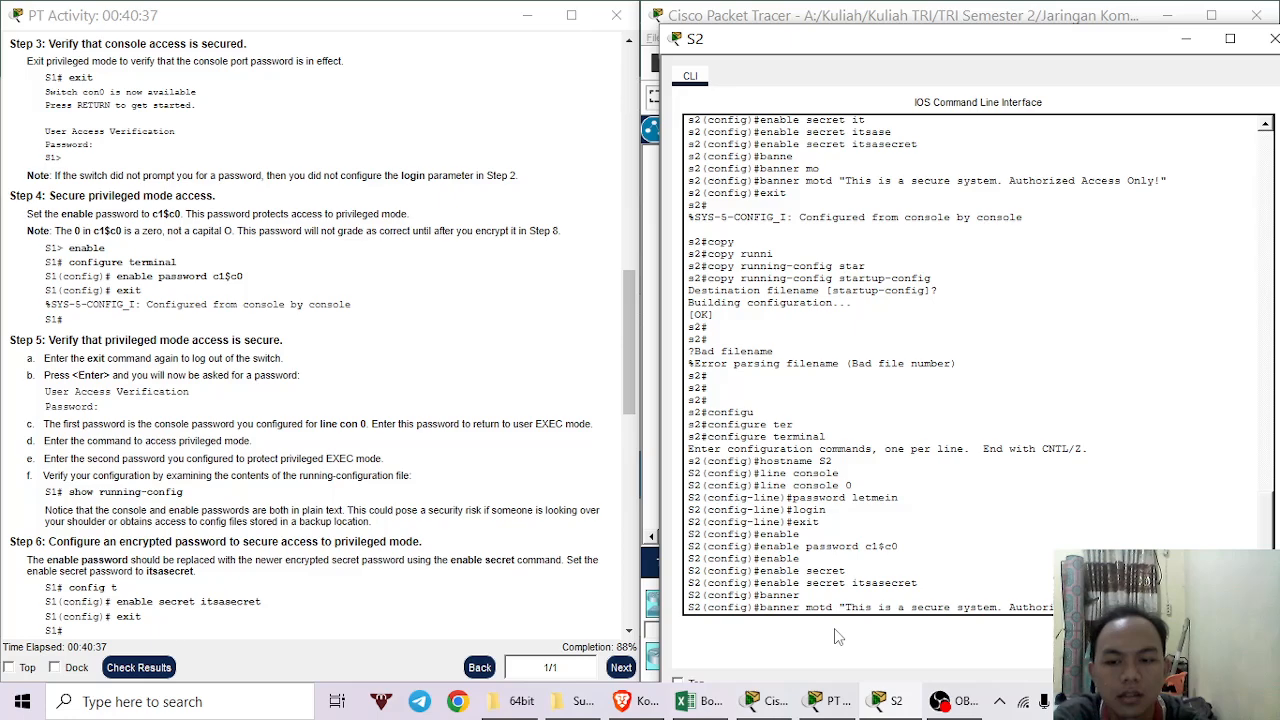
{"action": "key", "text": "Return"}
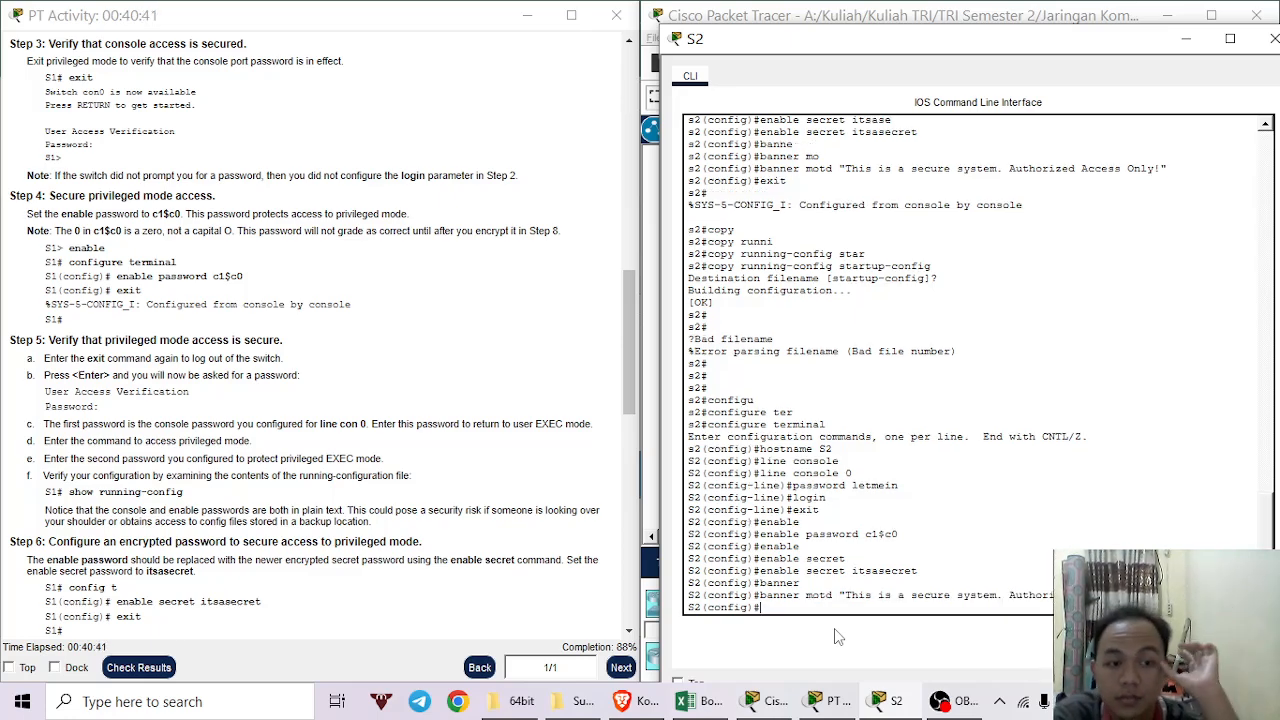
Enable service password-encryption on S2.
{"action": "type", "text": "se"}
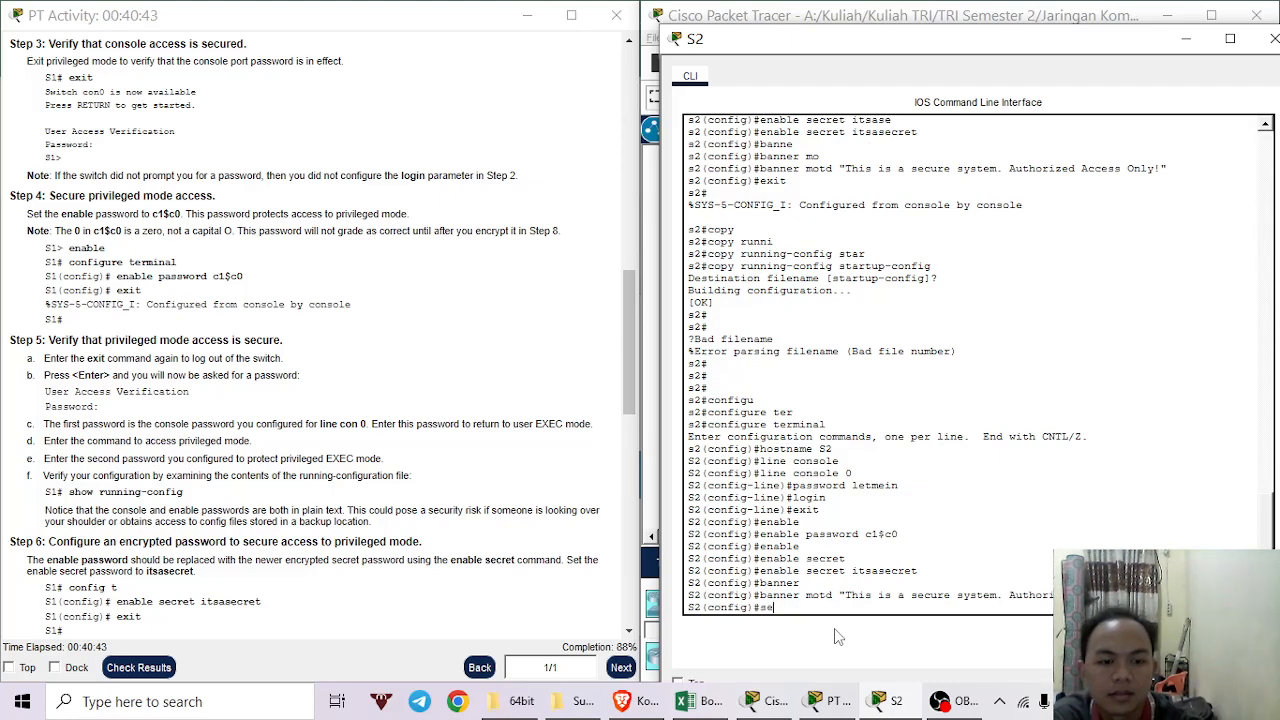
{"action": "type", "text": "rvi"}
{"action": "key", "text": "Tab"}
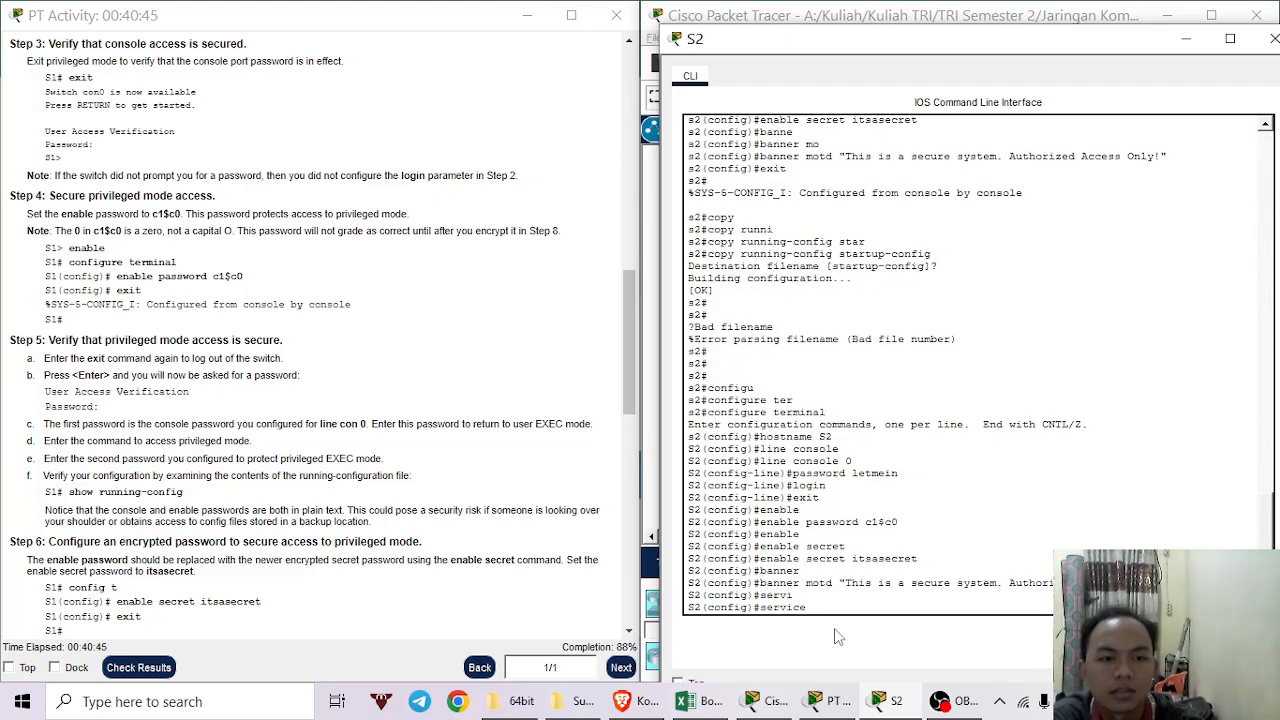
{"action": "type", "text": "pass"}
{"action": "key", "text": "Tab"}
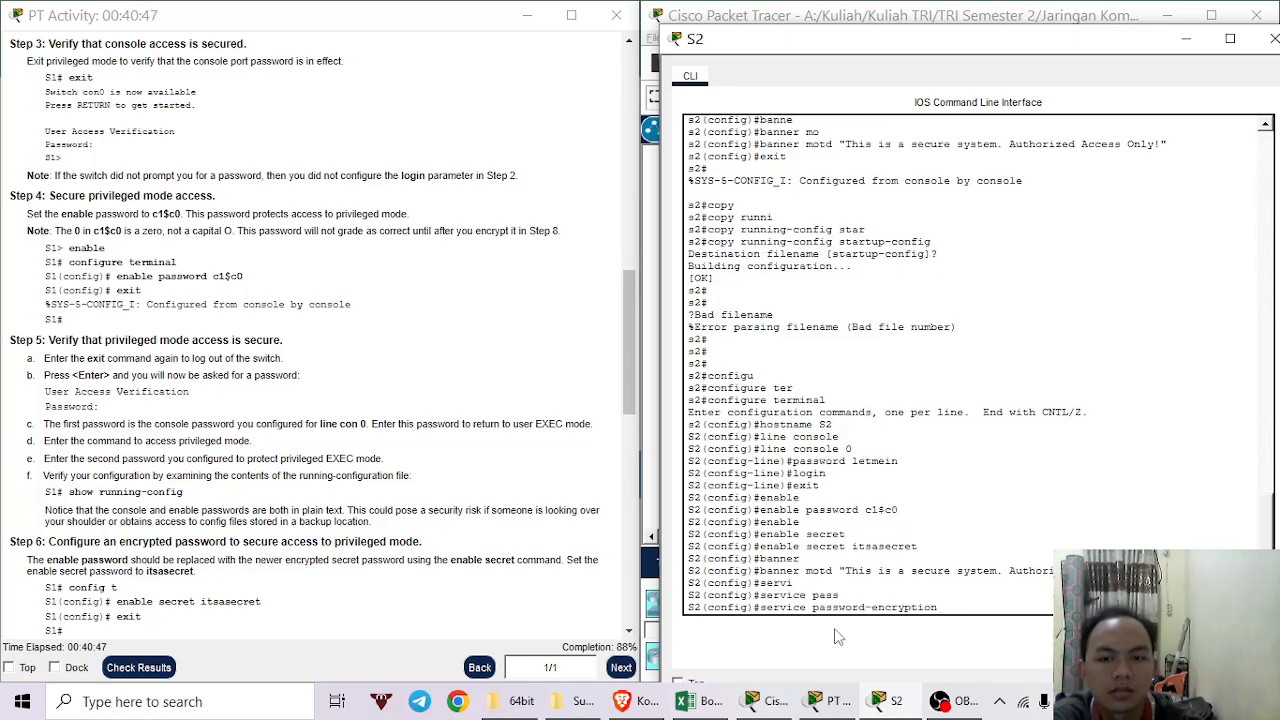
{"action": "key", "text": "Return"}
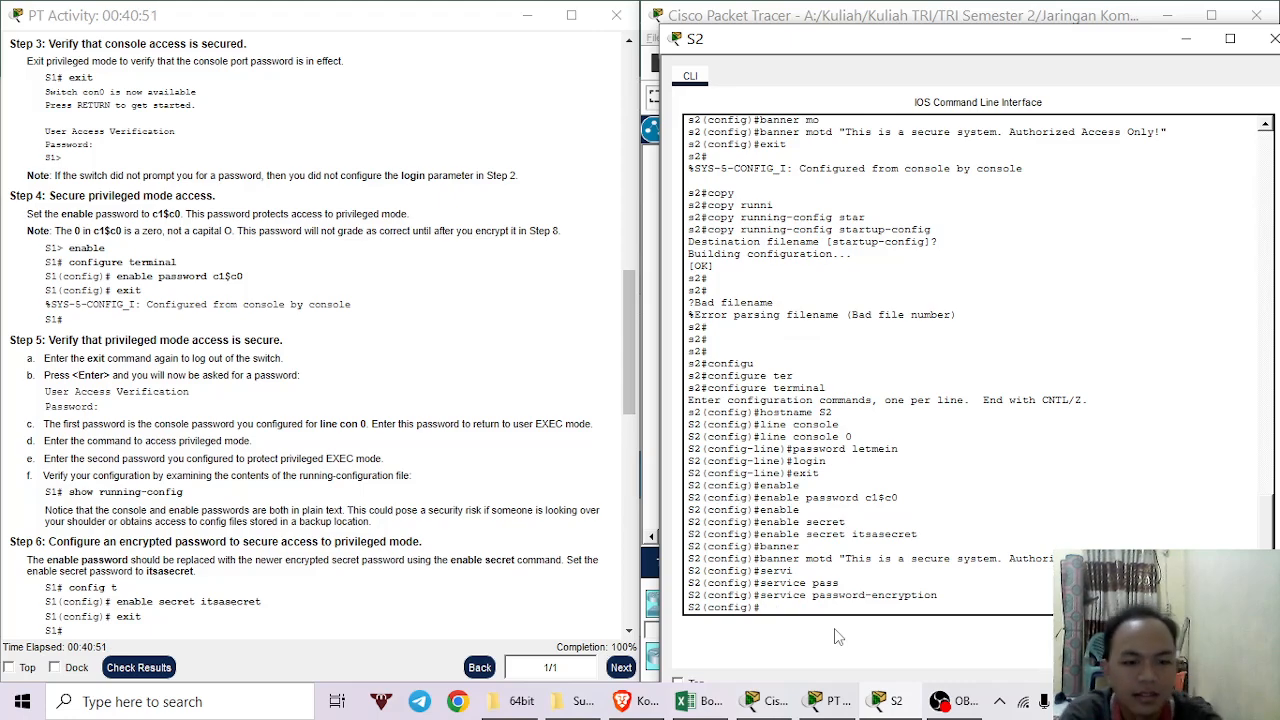
Exit configuration mode and save S2's running-config to startup-config.
{"action": "type", "text": "exit"}
{"action": "key", "text": "Return"}
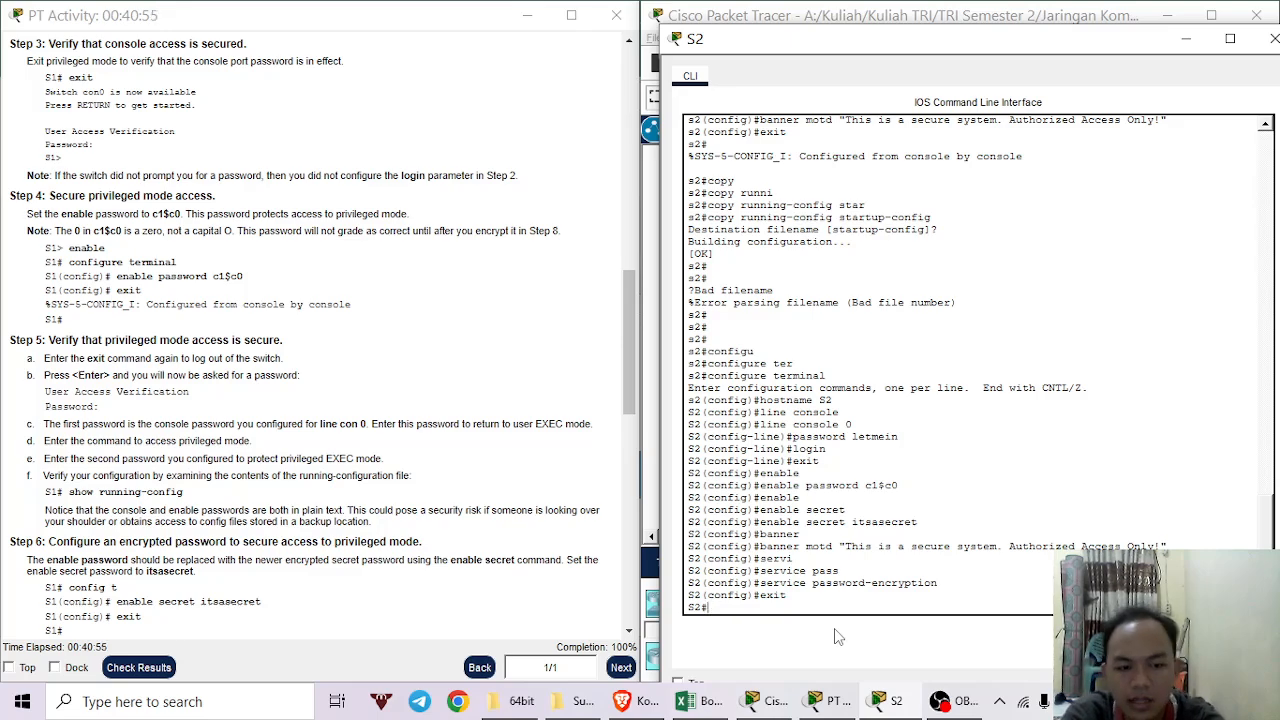
{"action": "type", "text": "copy"}
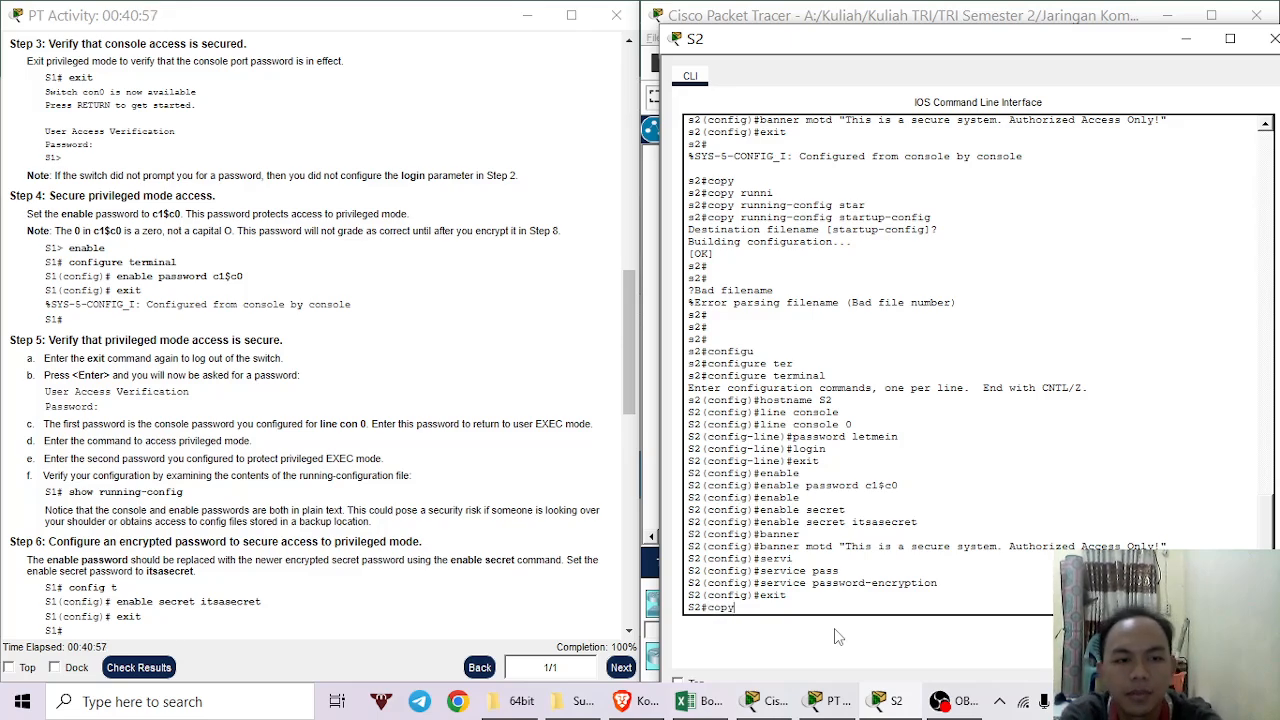
{"action": "type", "text": " run"}
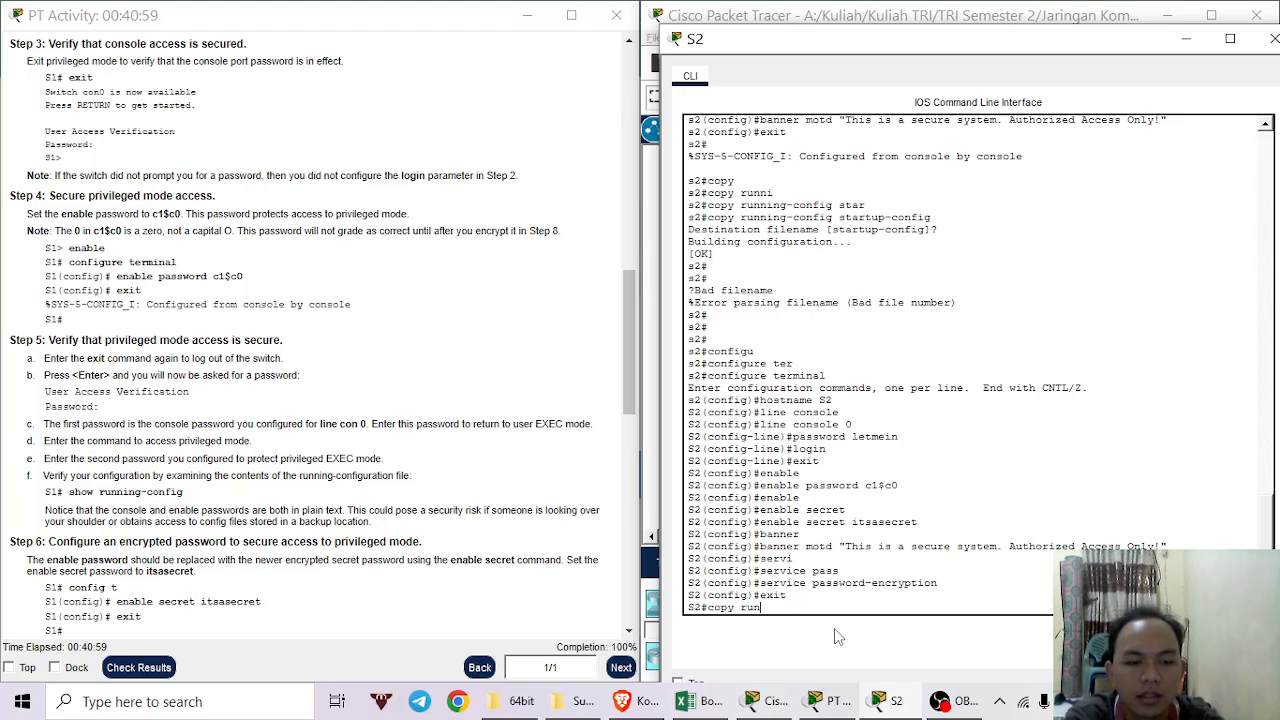
{"action": "key", "text": "Tab"}
{"action": "type", "text": "s"}
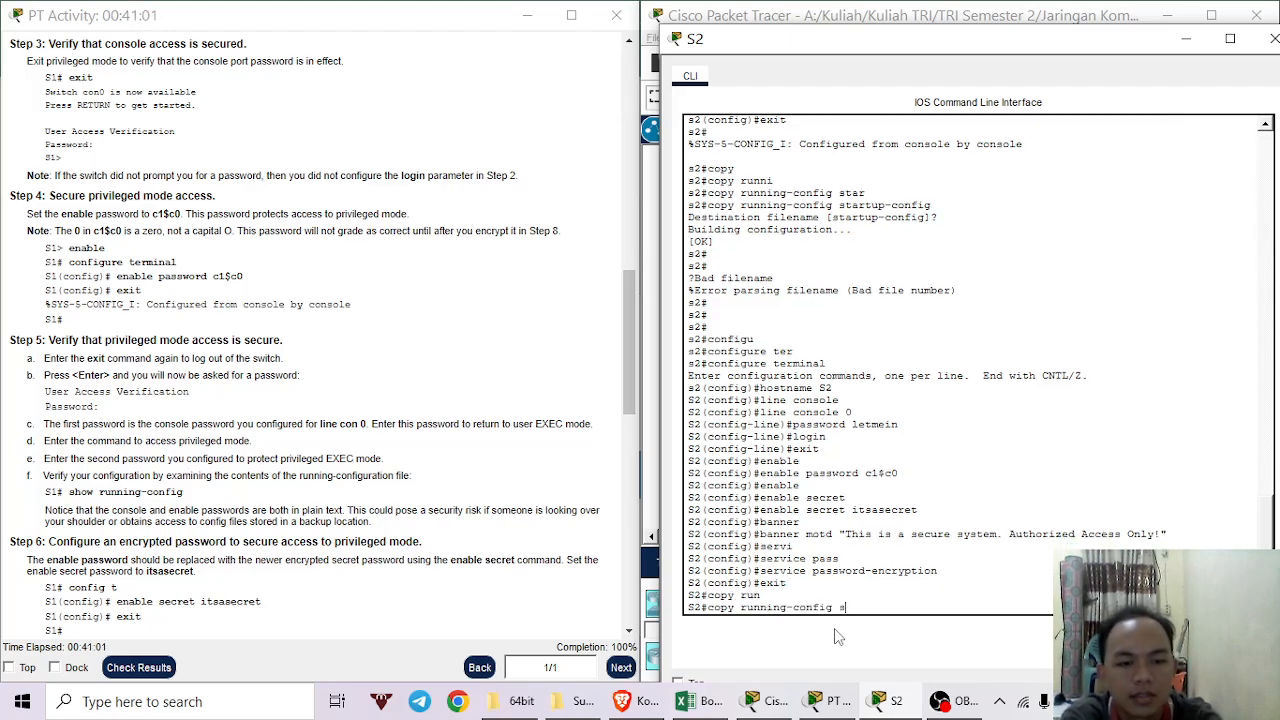
{"action": "type", "text": "tar"}
{"action": "key", "text": "Tab"}
{"action": "key", "text": "Return"}
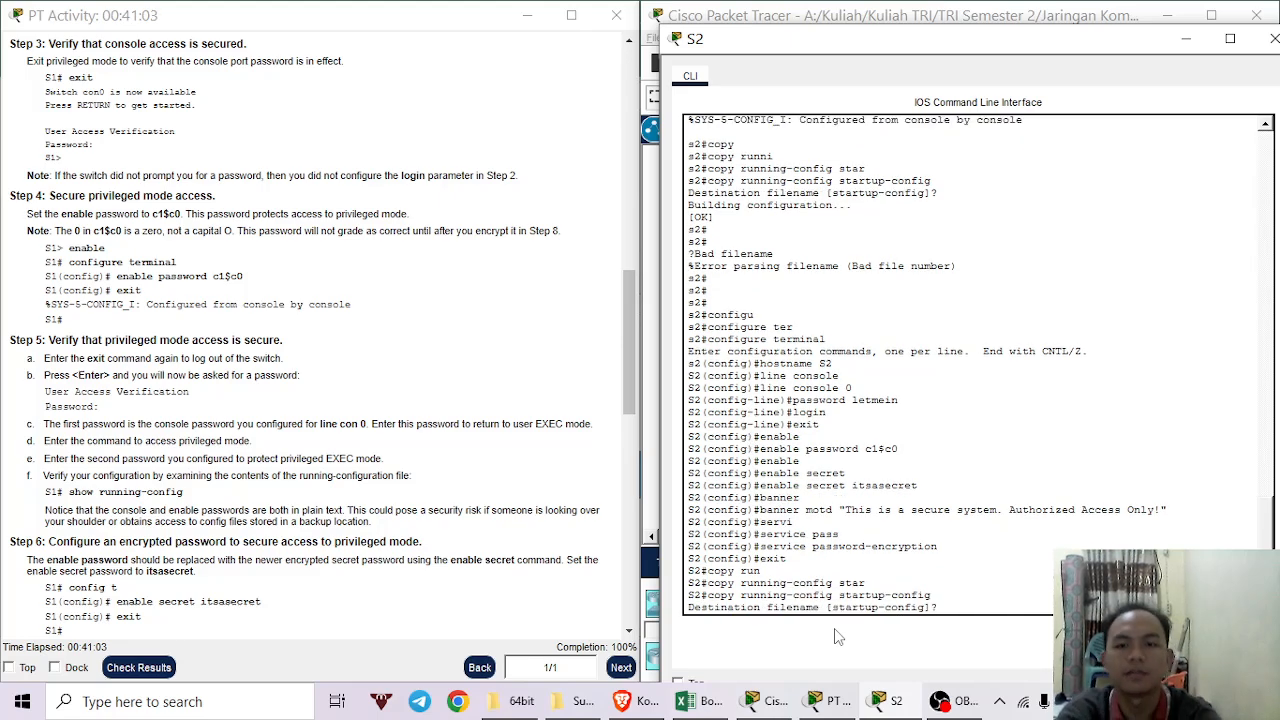
{"action": "key", "text": "Return"}
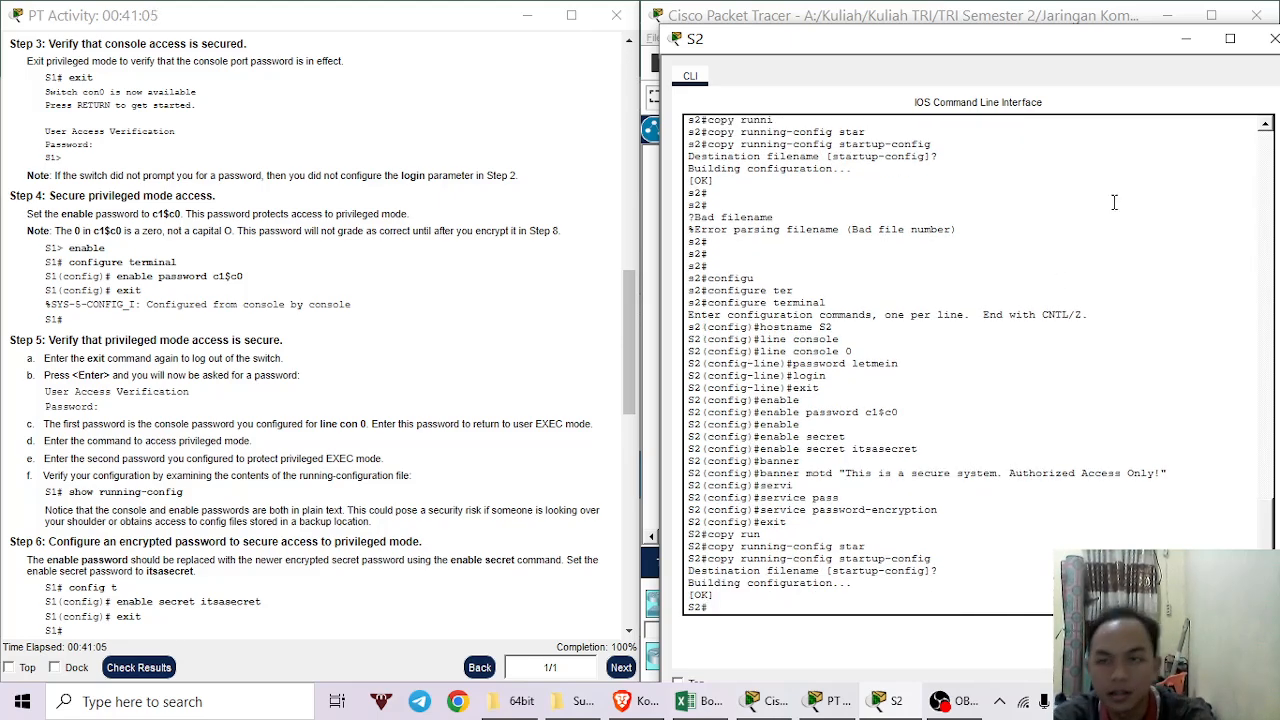
Close the S2 console and check the activity results.
{"action": "left_click", "coordinate": [1230, 38]}
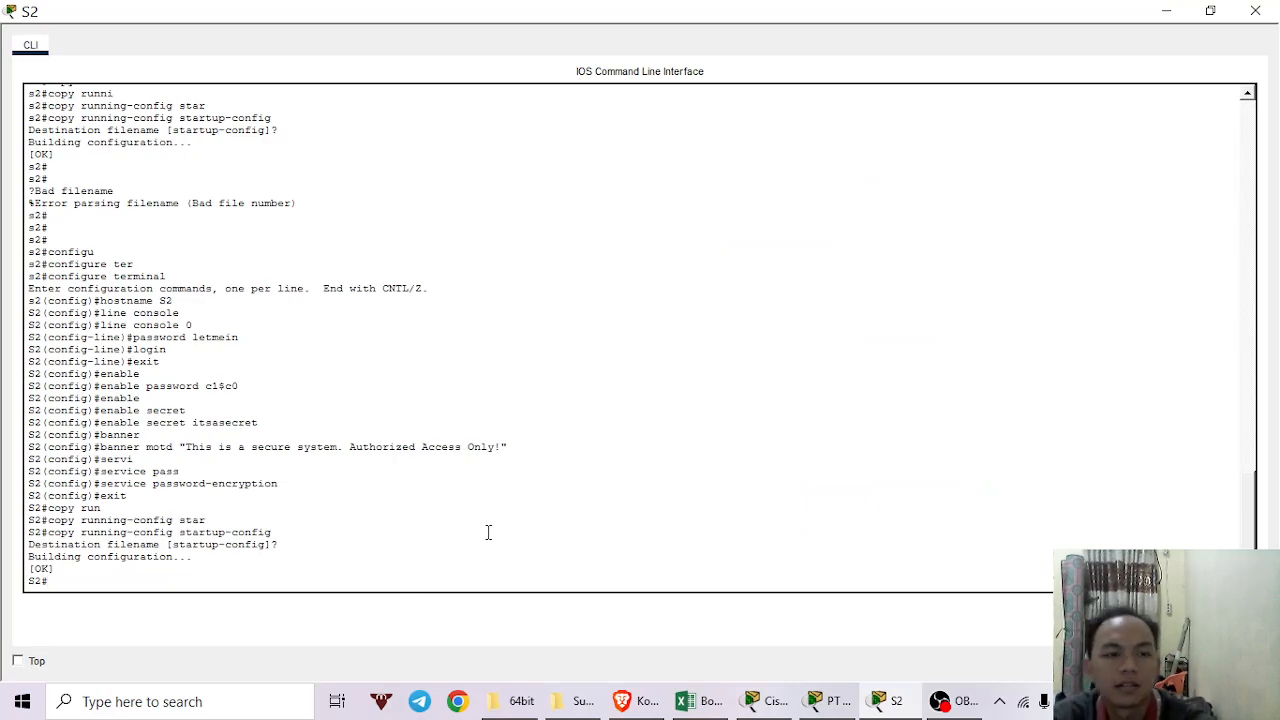
{"action": "left_click", "coordinate": [1255, 11]}
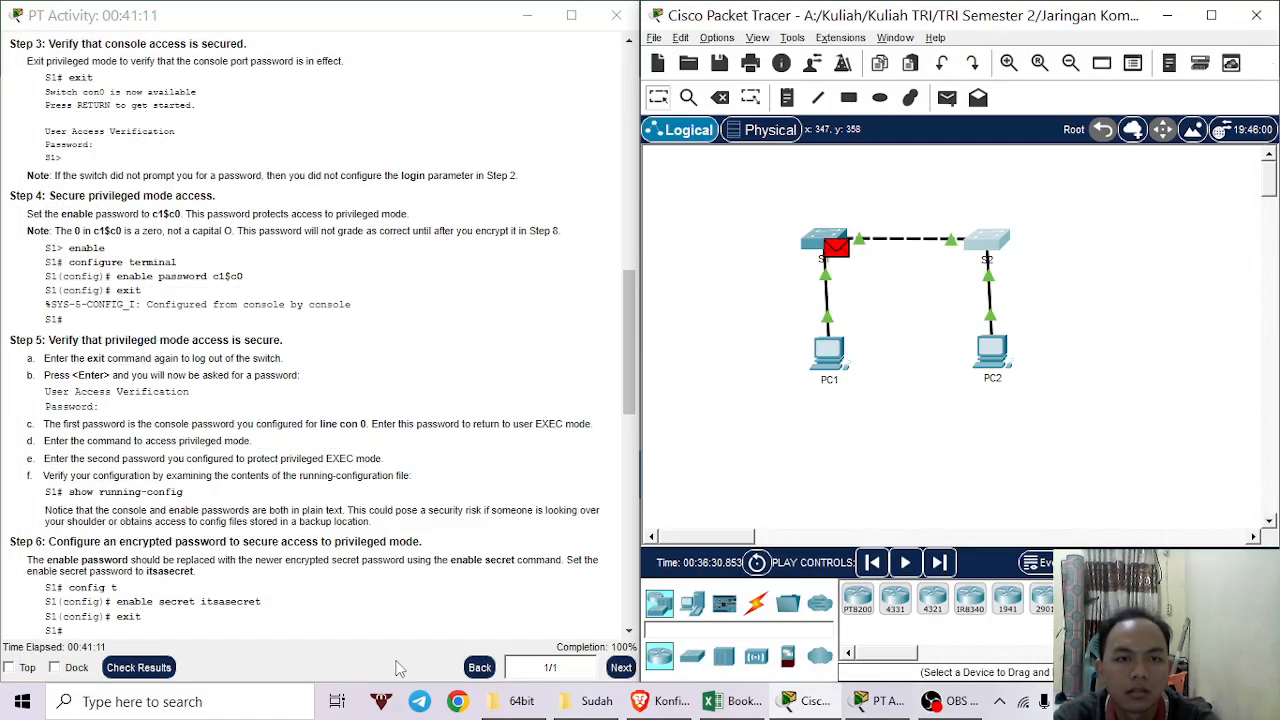
{"action": "left_click", "coordinate": [138, 667]}
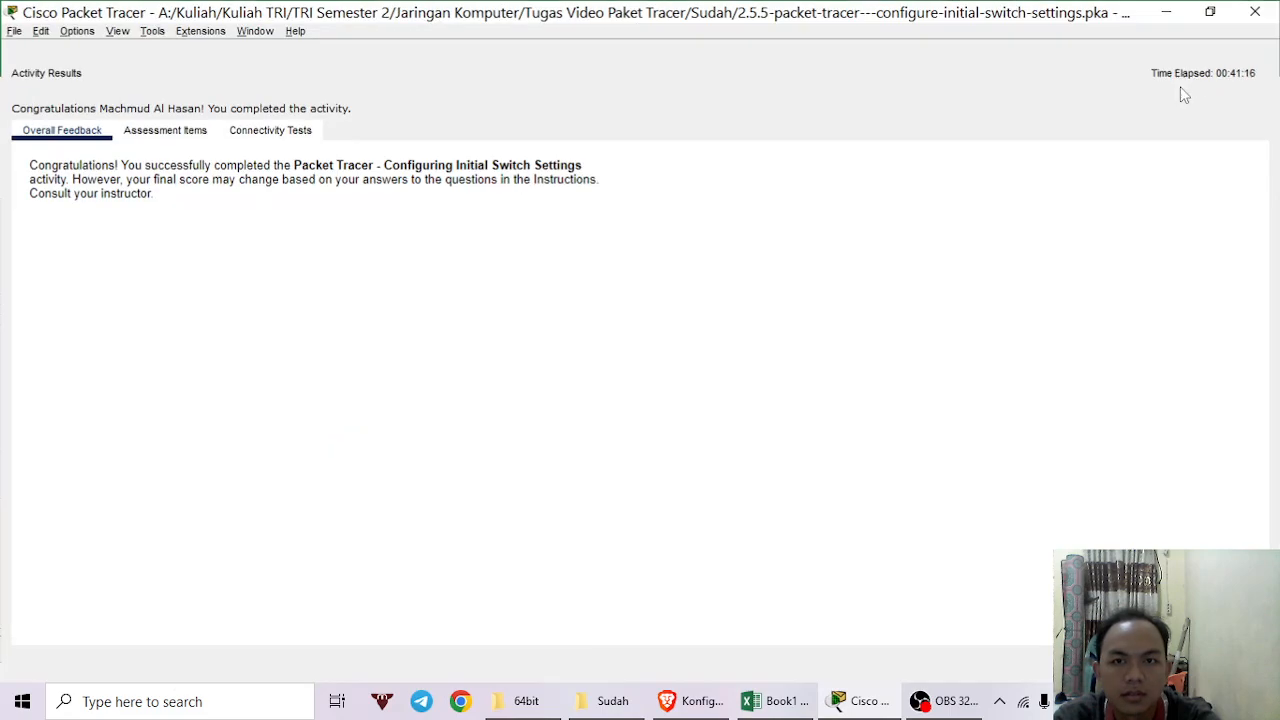
Review the full-screen Assessment Items scores at 72/72, then bring OBS Studio forward.
{"action": "left_click", "coordinate": [1211, 15]}
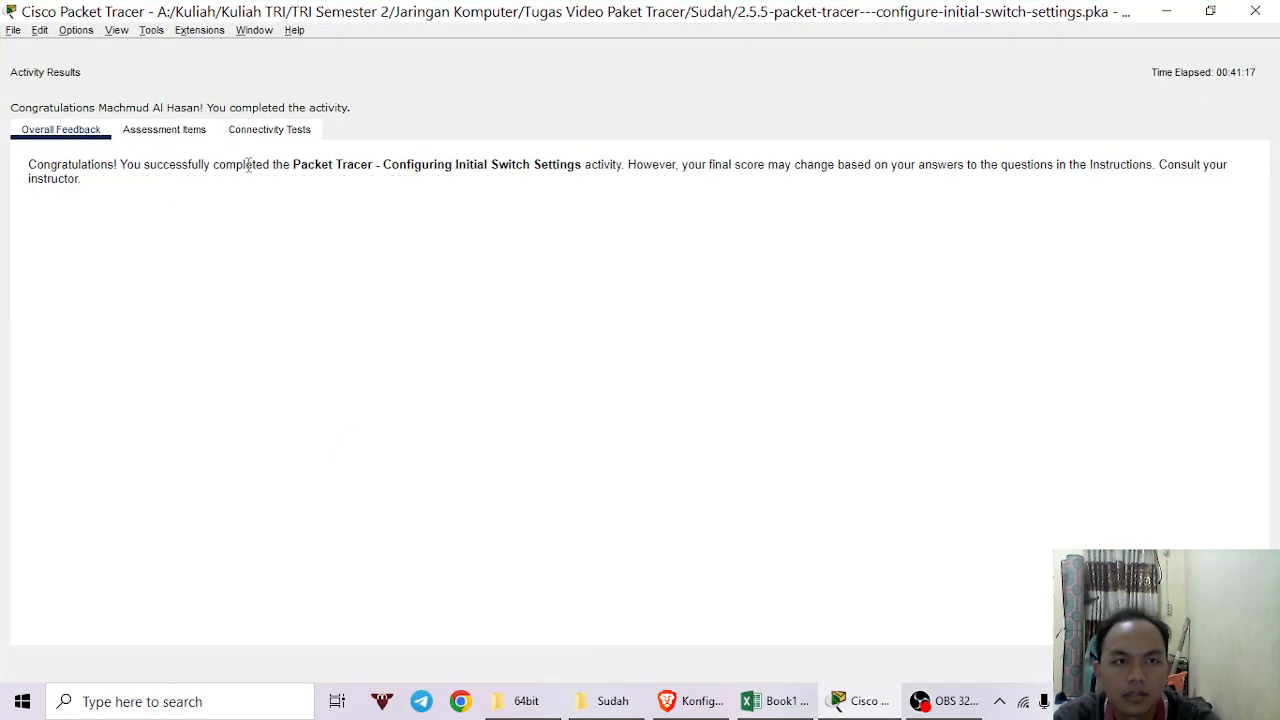
{"action": "left_click", "coordinate": [180, 131]}
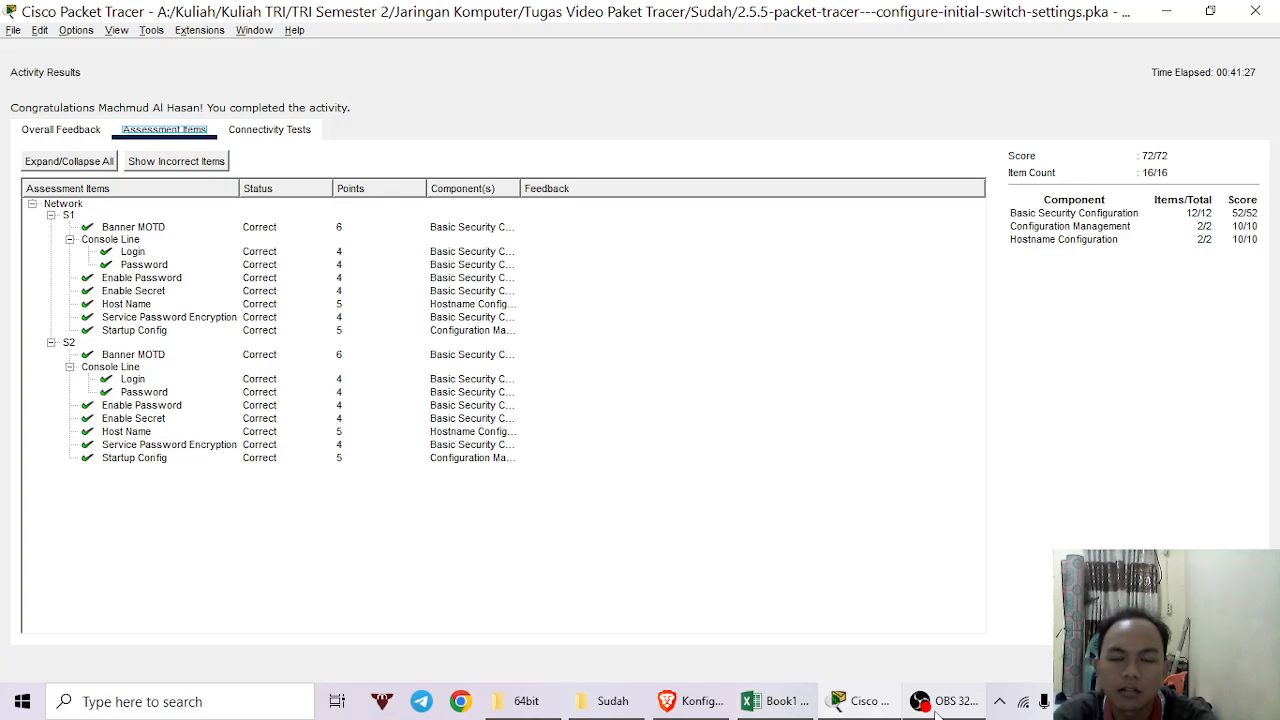
{"action": "mouse_move", "coordinate": [936, 707]}
{"action": "left_click", "coordinate": [984, 601]}
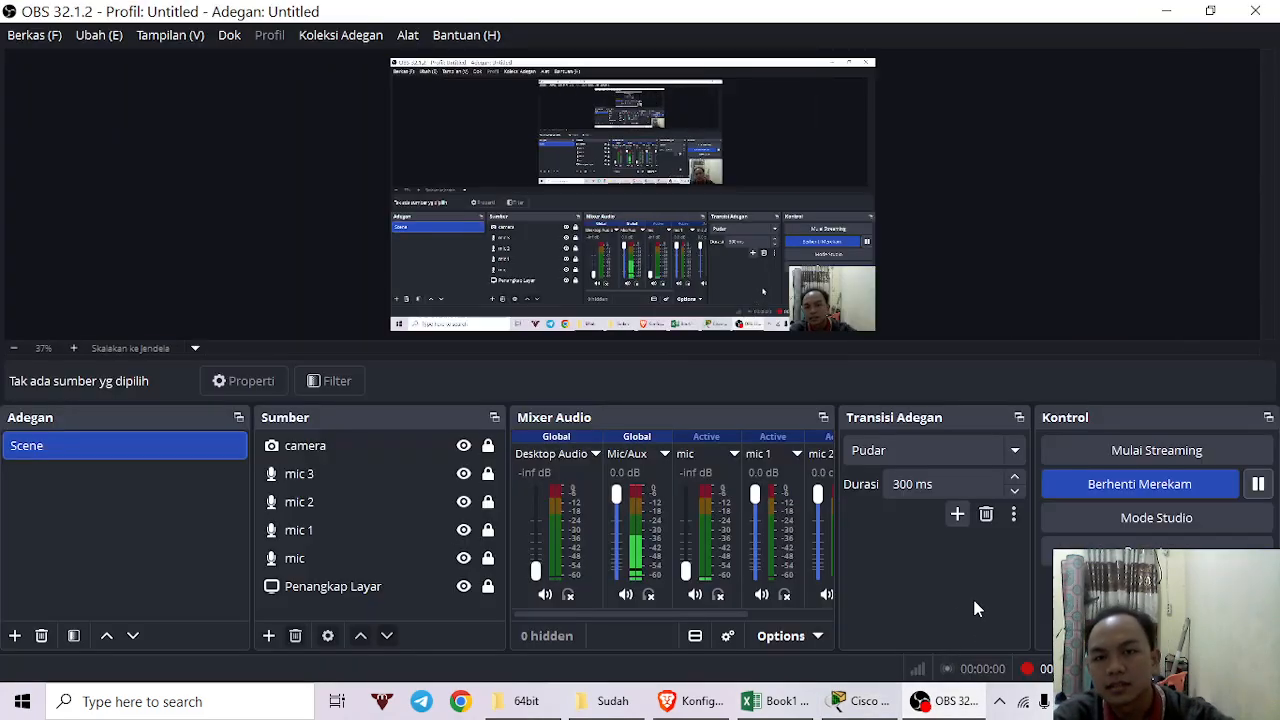